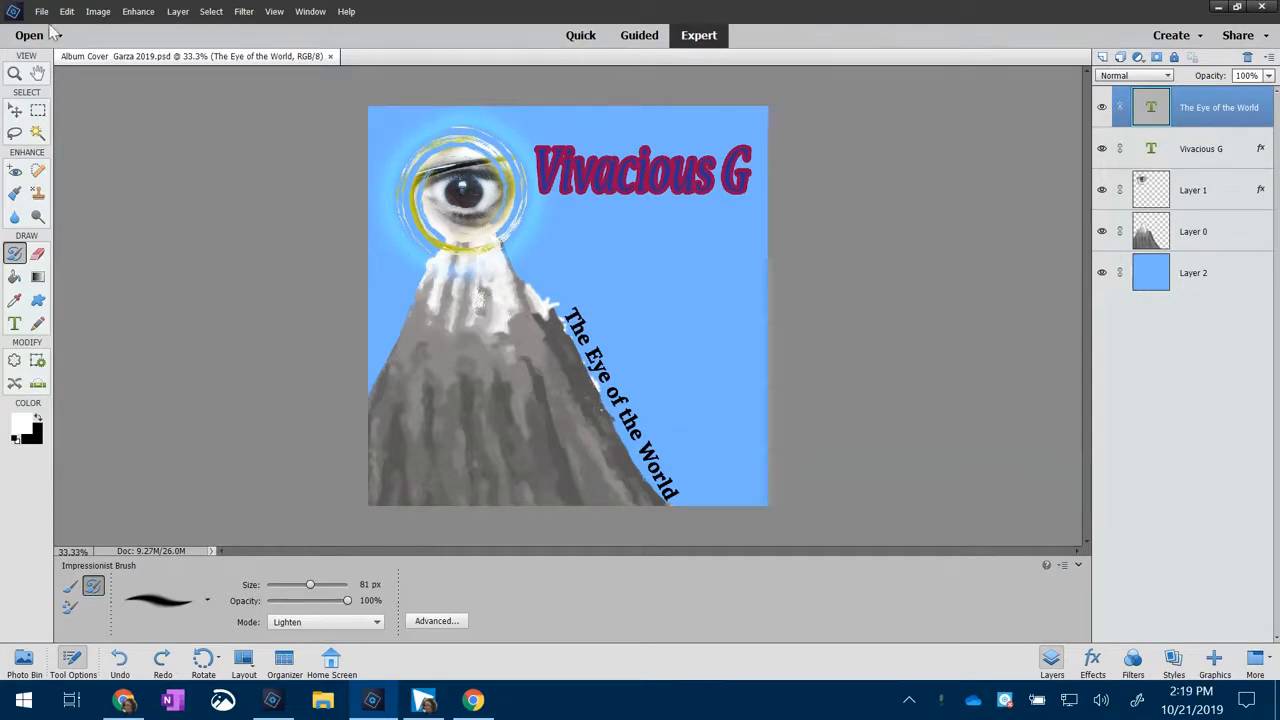
Step: Close the open album cover document and start a new blank file
{"action": "left_click", "coordinate": [43, 13]}
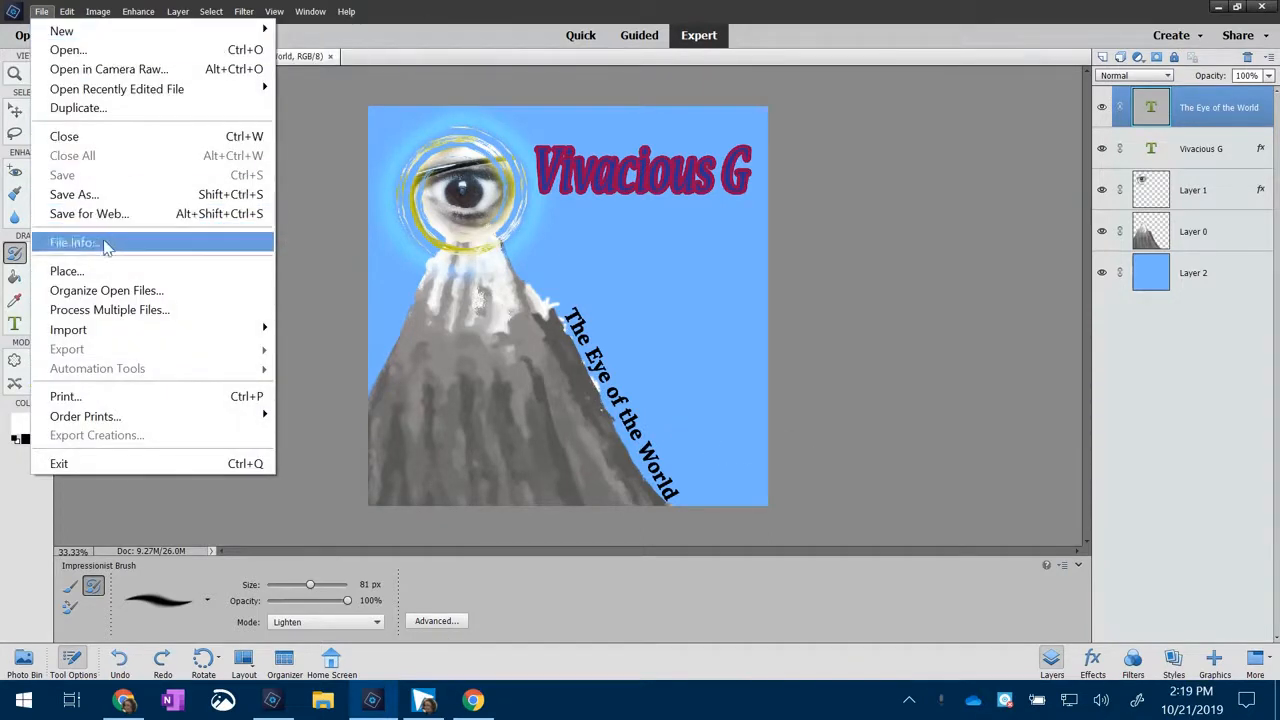
{"action": "left_click", "coordinate": [100, 136]}
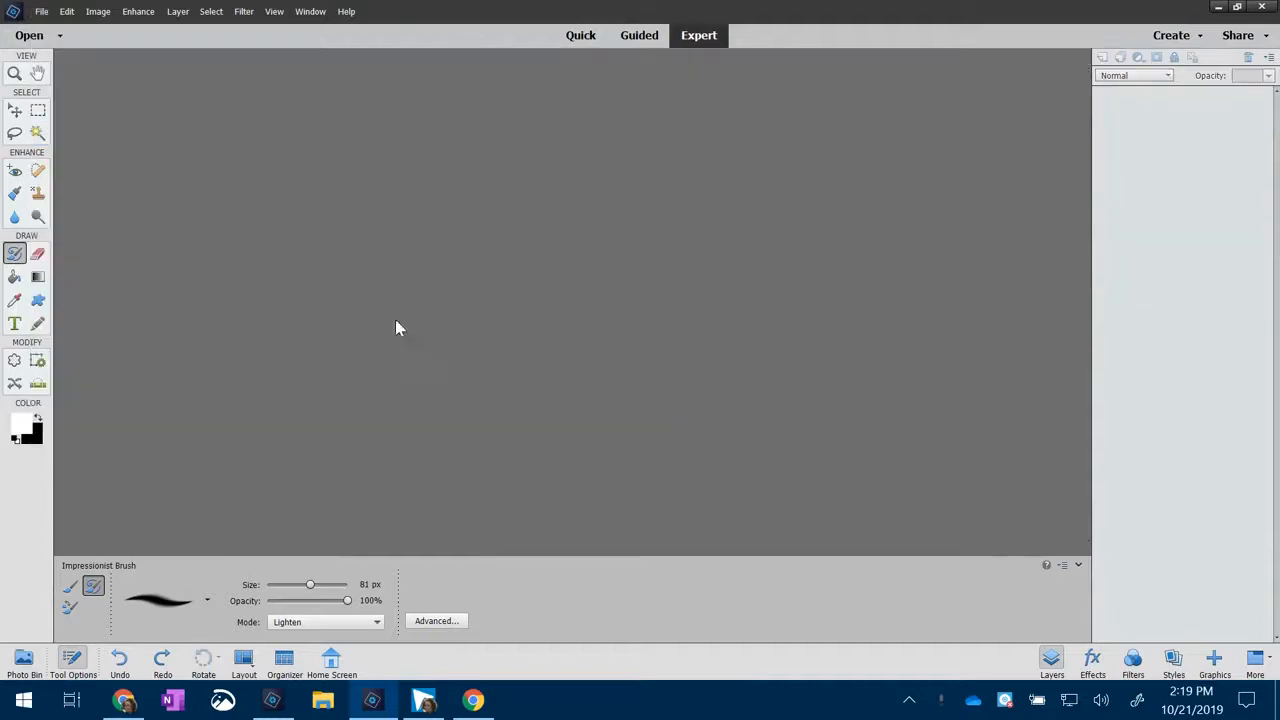
{"action": "left_click", "coordinate": [43, 13]}
{"action": "mouse_move", "coordinate": [244, 32]}
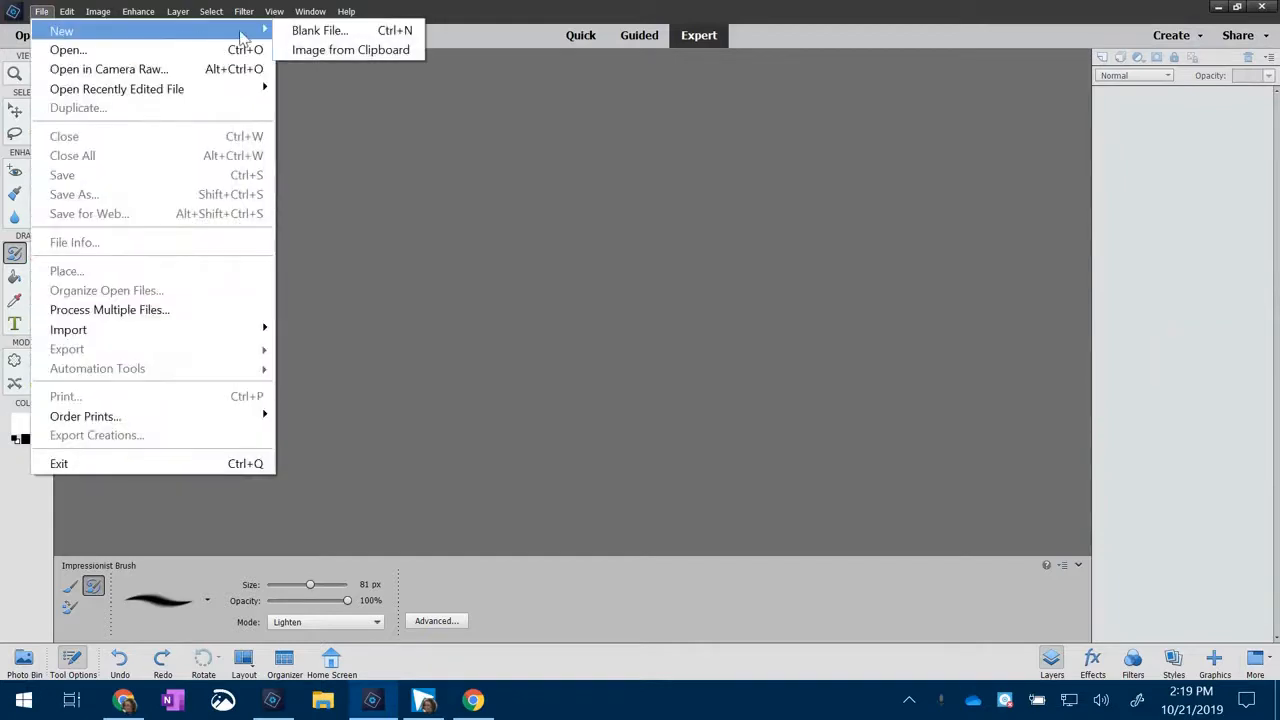
{"action": "left_click", "coordinate": [326, 37]}
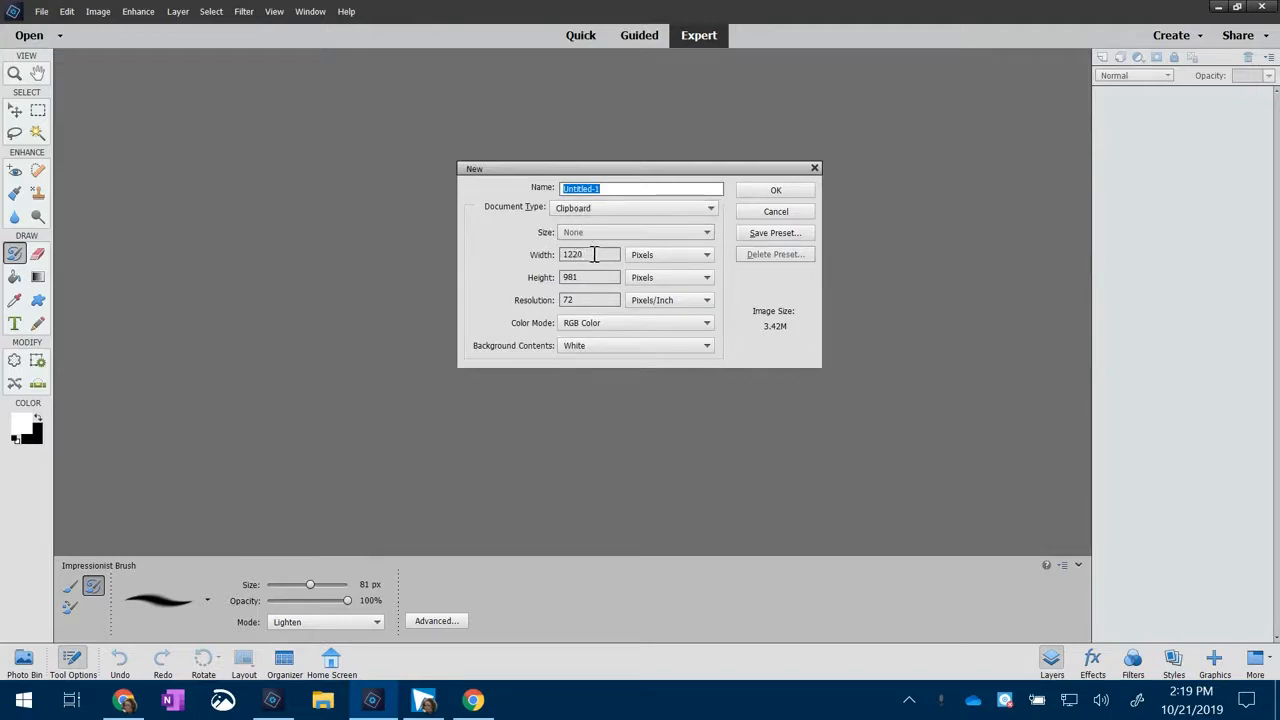
Step: Set the new file's width and height to 1800 pixels each
{"action": "double_click", "coordinate": [594, 254]}
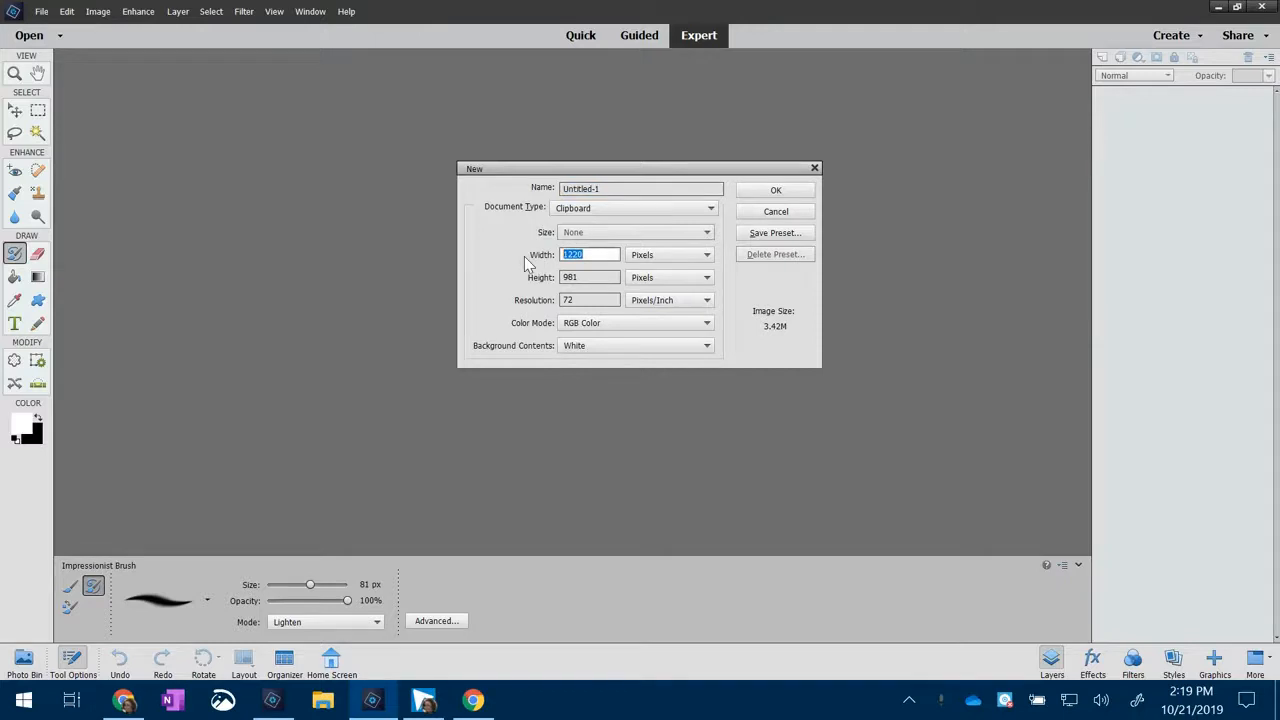
{"action": "type", "text": "1800"}
{"action": "key", "text": "Tab"}
{"action": "left_click", "coordinate": [667, 258]}
{"action": "left_click", "coordinate": [670, 262]}
{"action": "double_click", "coordinate": [602, 277]}
{"action": "type", "text": "1800"}
{"action": "key", "text": "Tab"}
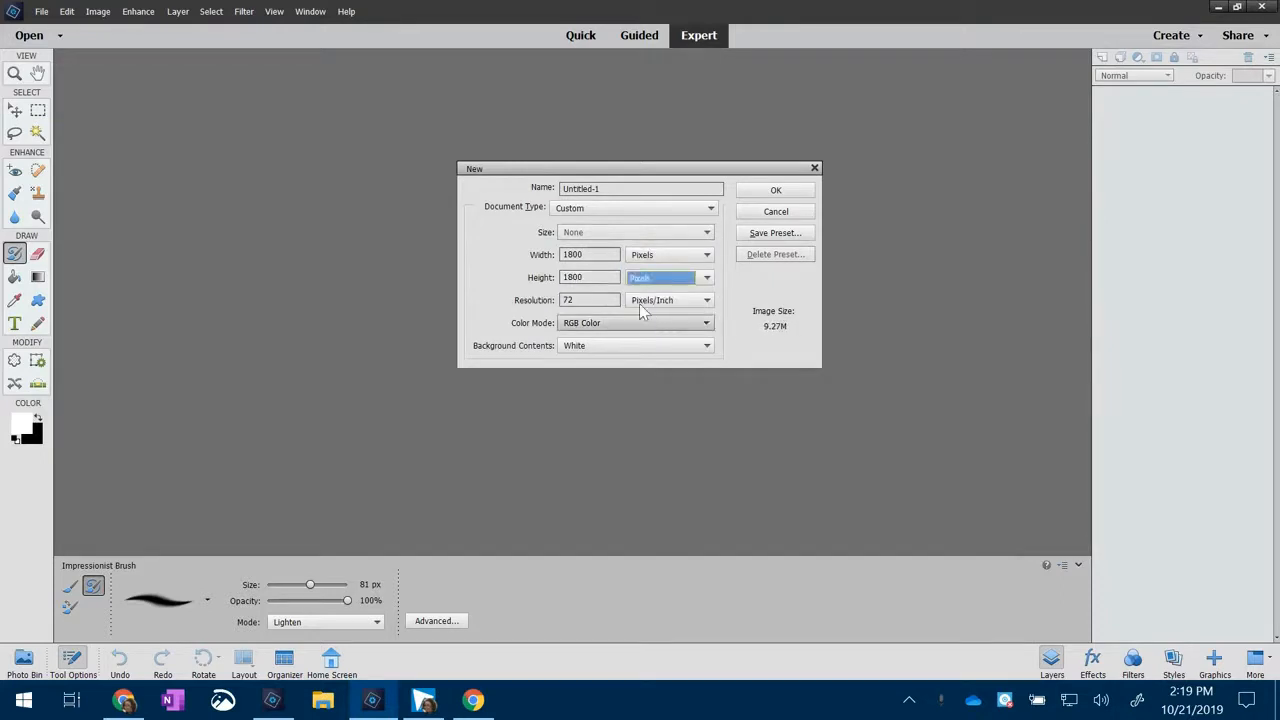
Step: Set the resolution to 300 pixels/inch, create the blank file and check its document size information
{"action": "double_click", "coordinate": [563, 296]}
{"action": "type", "text": "300"}
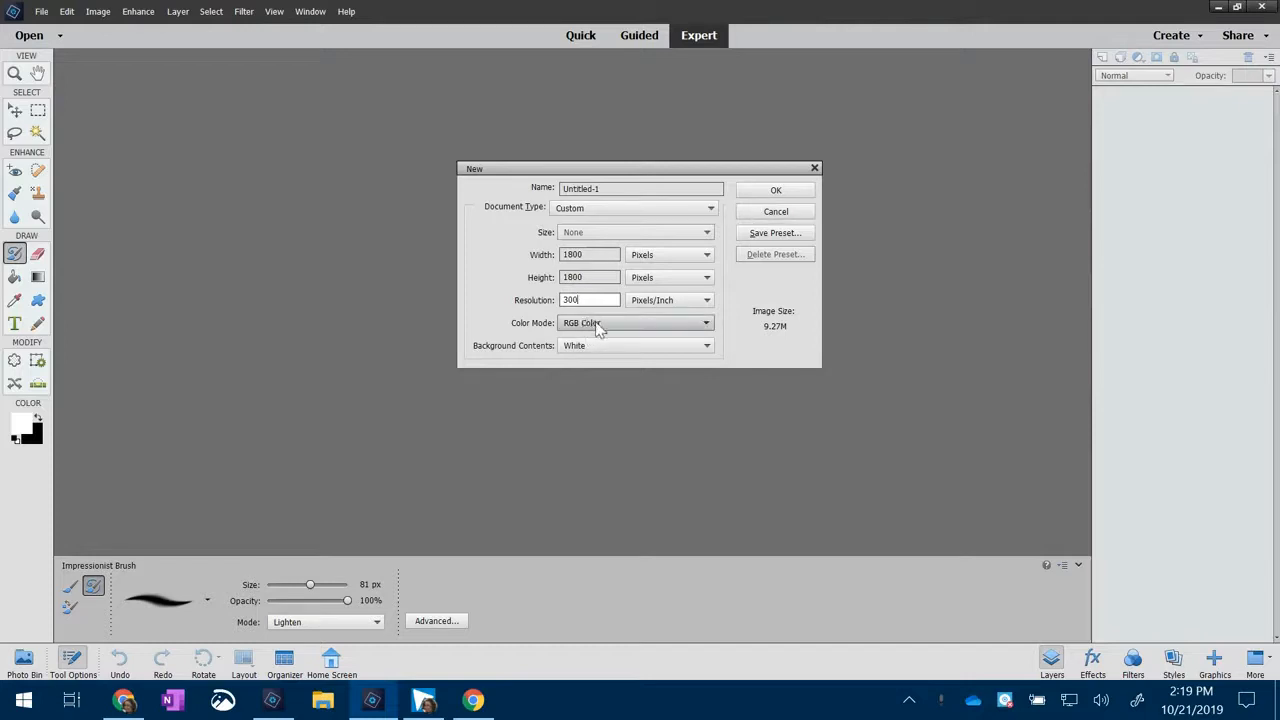
{"action": "left_click", "coordinate": [774, 192]}
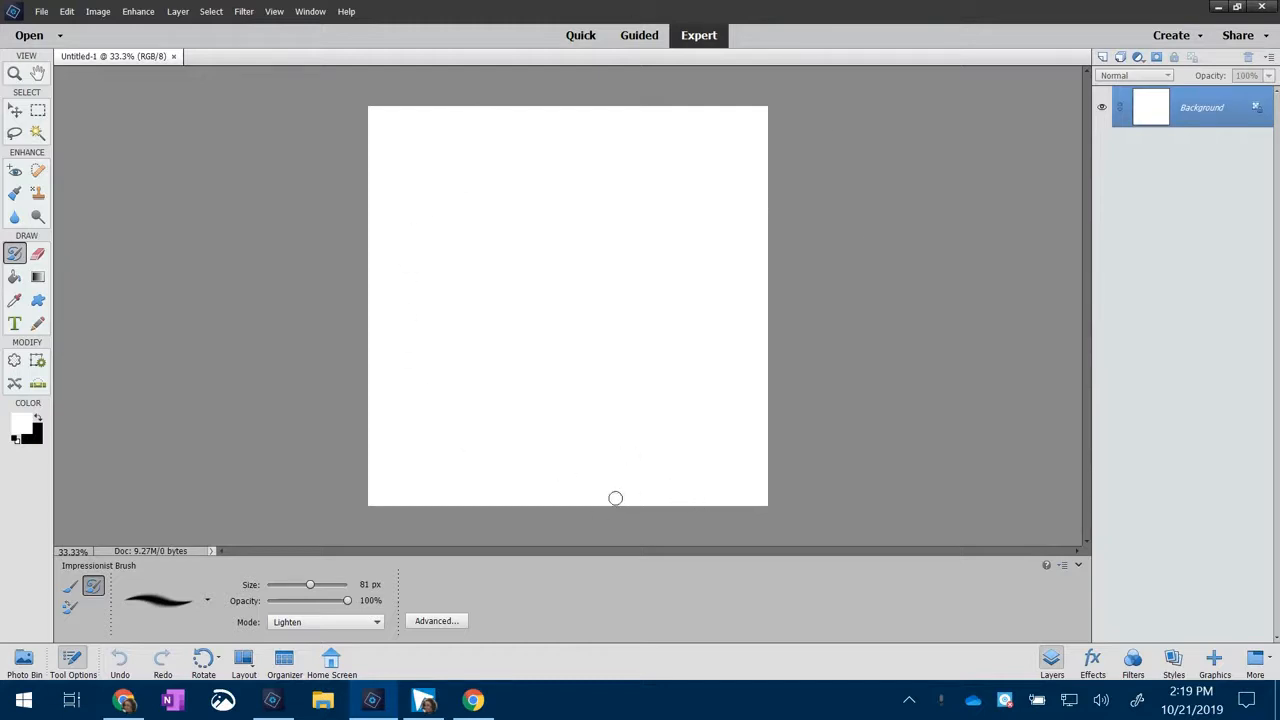
{"action": "left_click", "coordinate": [155, 554]}
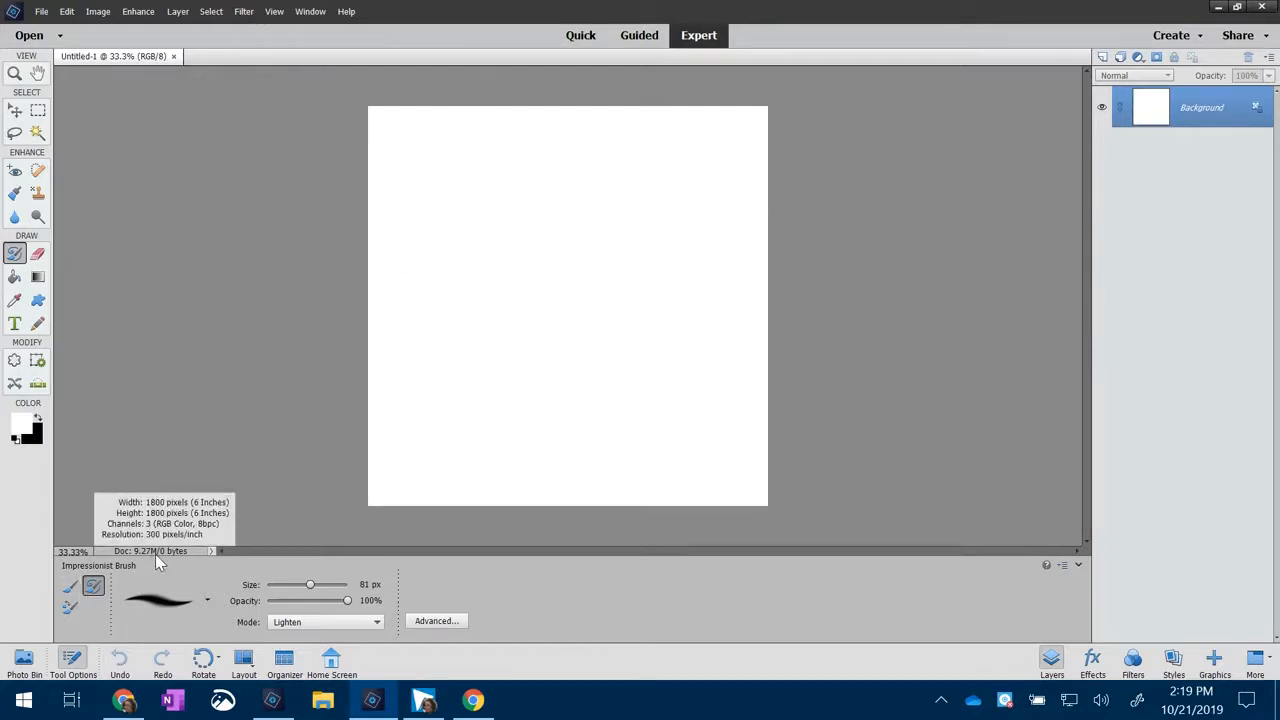
{"action": "left_click", "coordinate": [157, 552]}
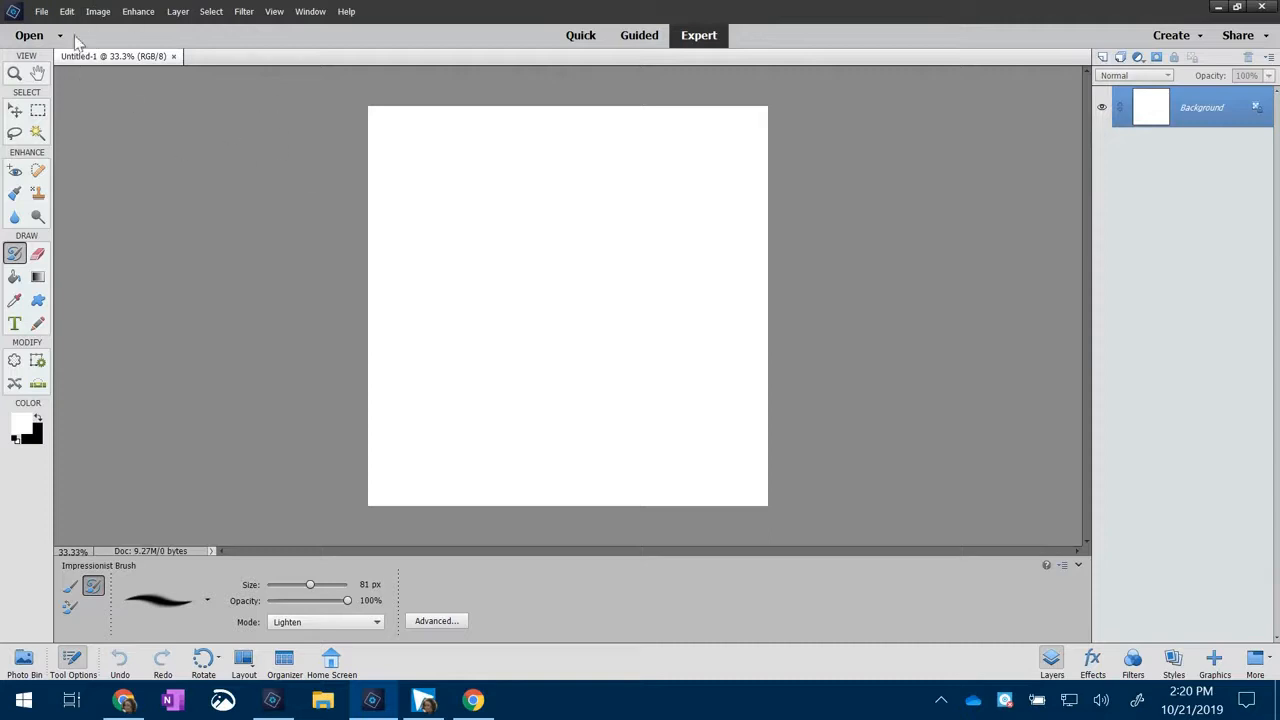
Step: Open the face photo IMG_20191021_133117 from the Graphic Design folder
{"action": "left_click", "coordinate": [41, 11]}
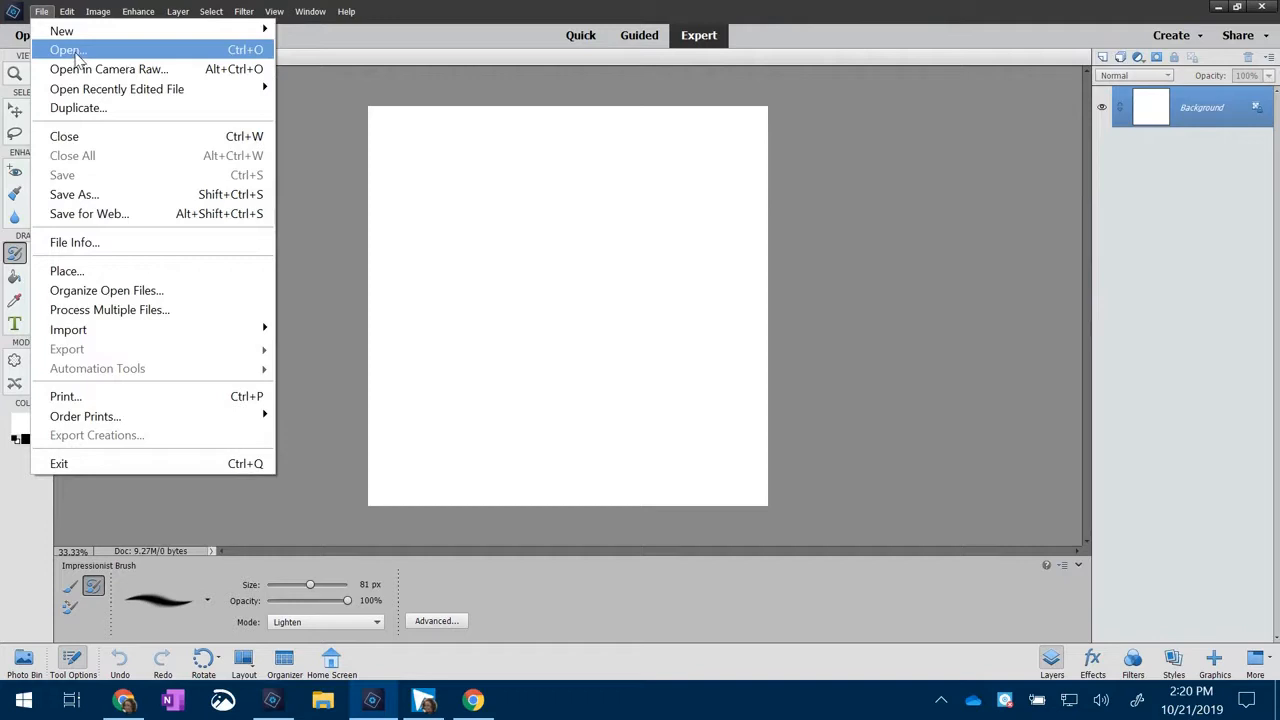
{"action": "left_click", "coordinate": [68, 50]}
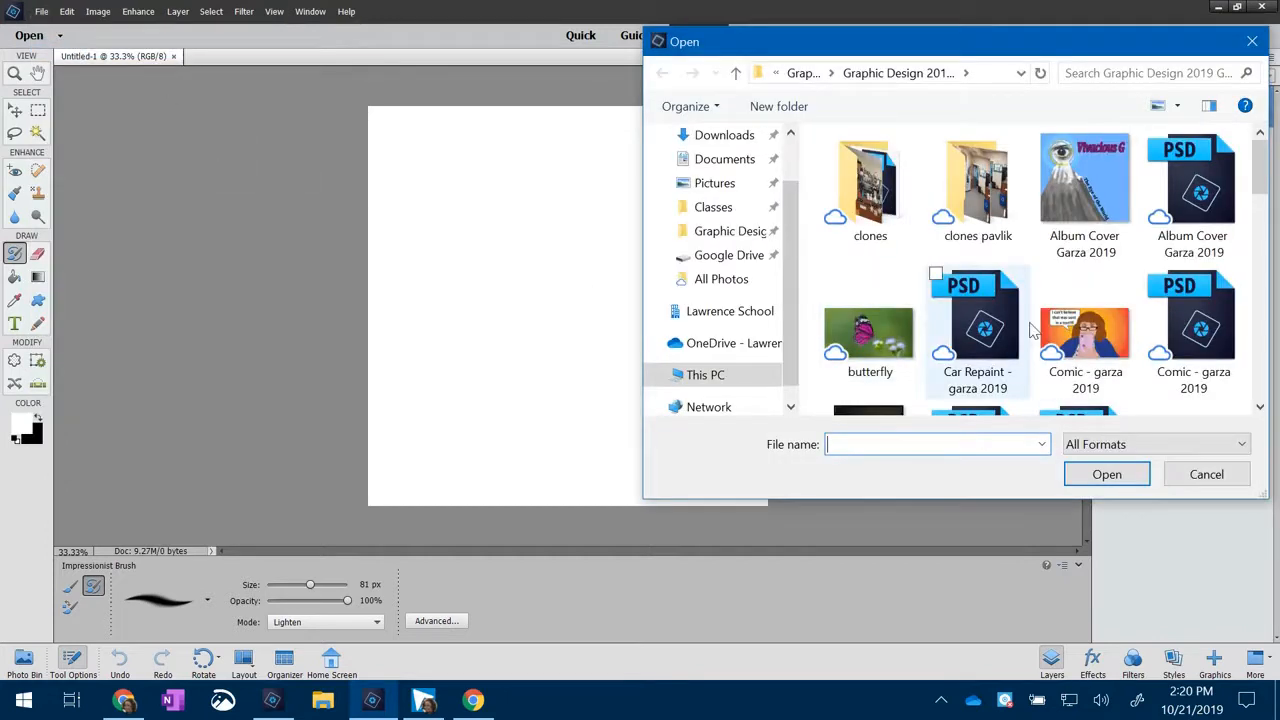
{"action": "scroll", "coordinate": [1035, 330], "scroll_direction": "down", "scroll_amount": 3}
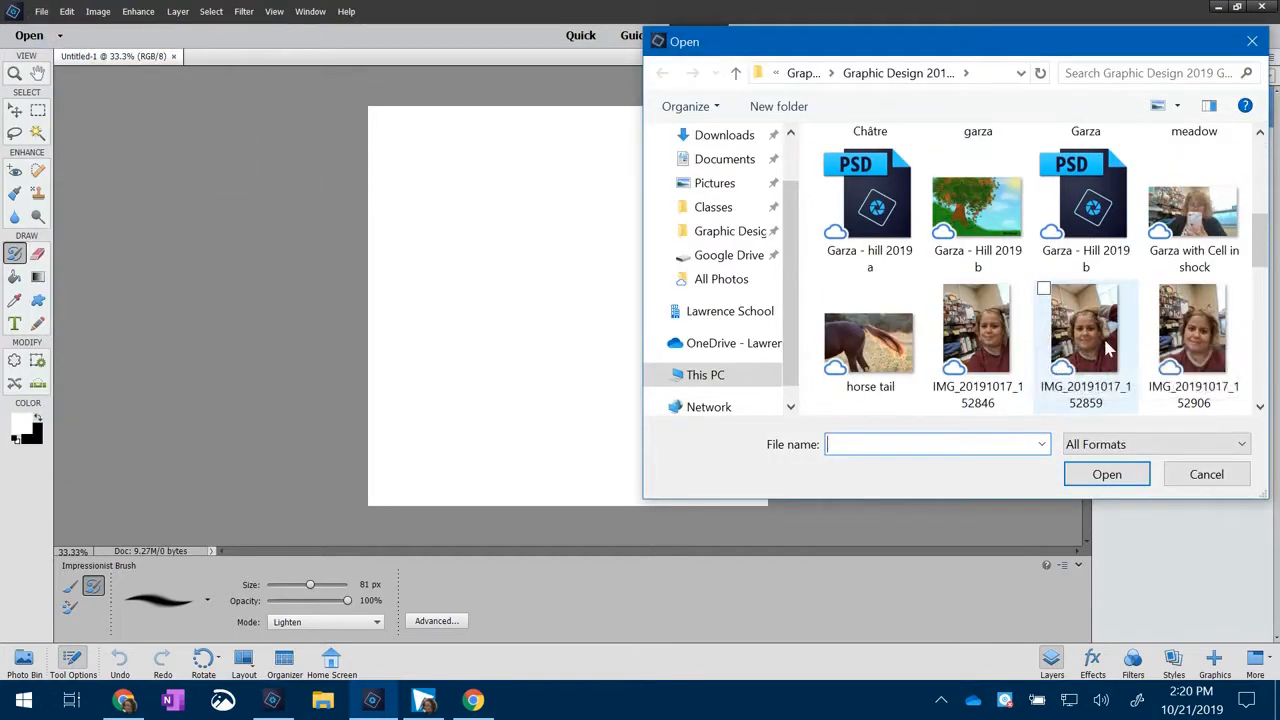
{"action": "scroll", "coordinate": [1107, 345], "scroll_direction": "down", "scroll_amount": 1}
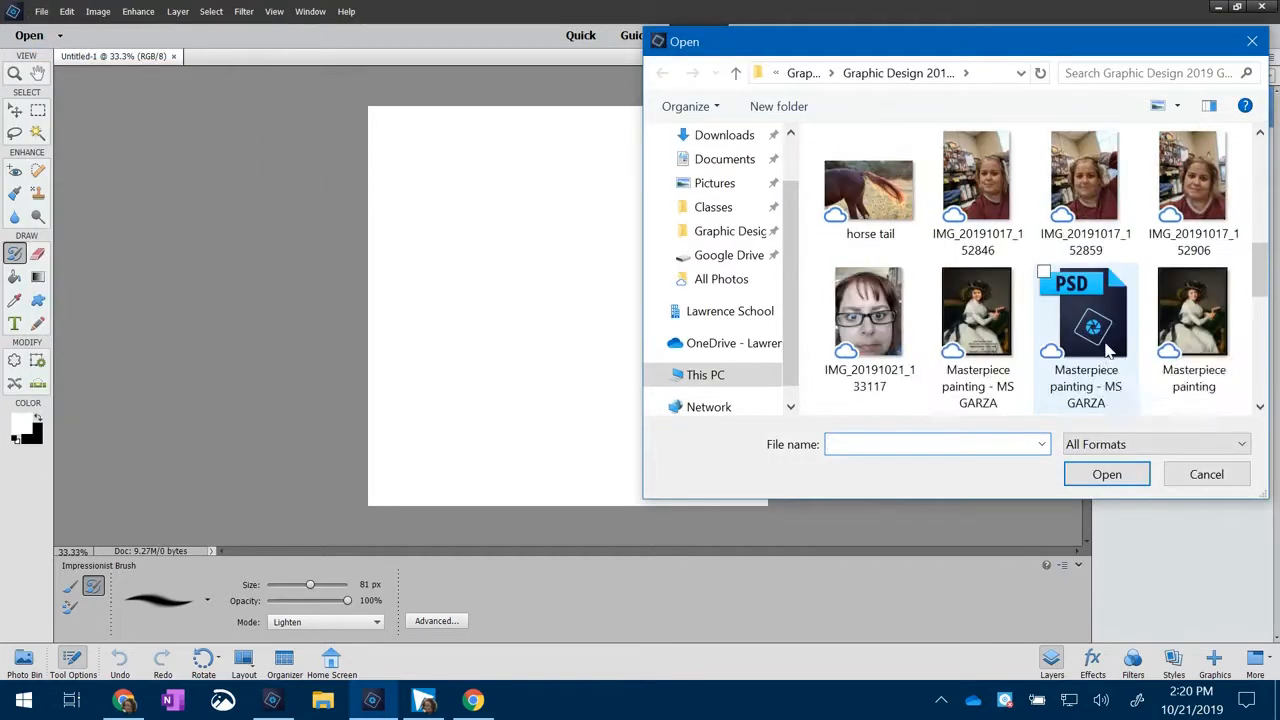
{"action": "double_click", "coordinate": [897, 316]}
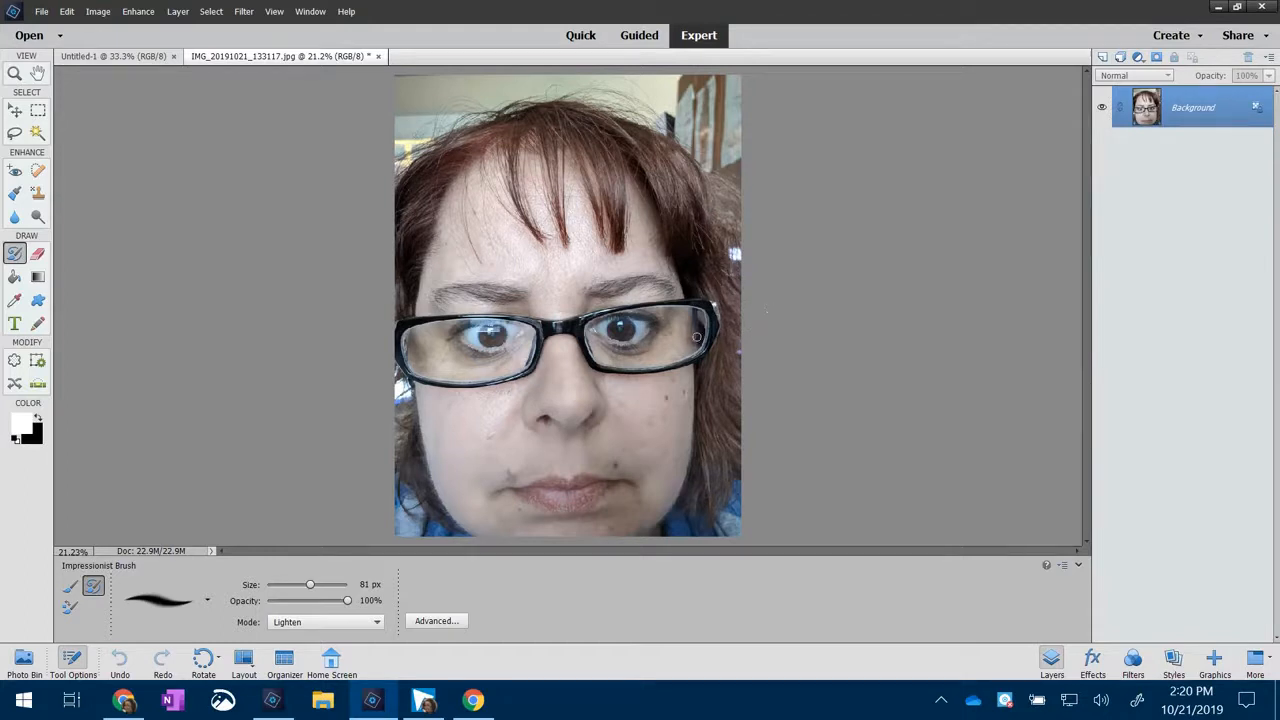
Step: Copy a rectangular area around the right-hand eye and eyebrow into the blank Untitled-1 document, and close the photo
{"action": "left_click", "coordinate": [37, 110]}
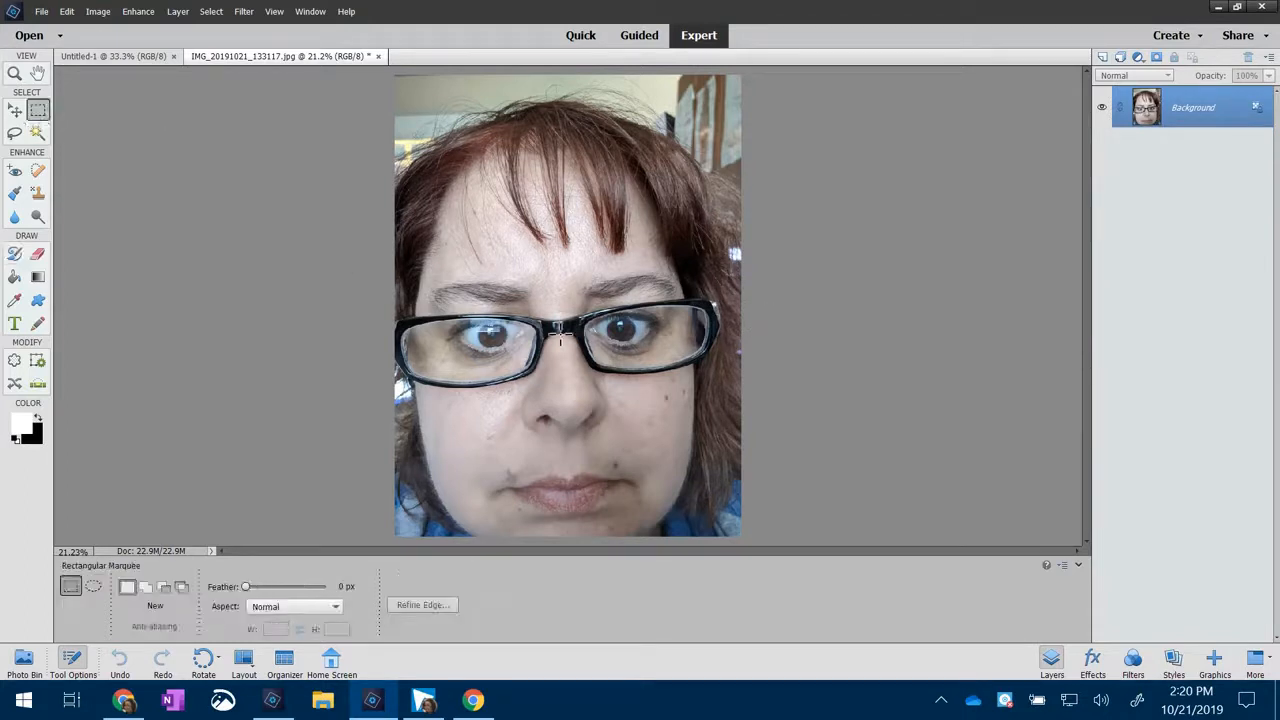
{"action": "left_click_drag", "start_coordinate": [576, 276], "coordinate": [694, 381]}
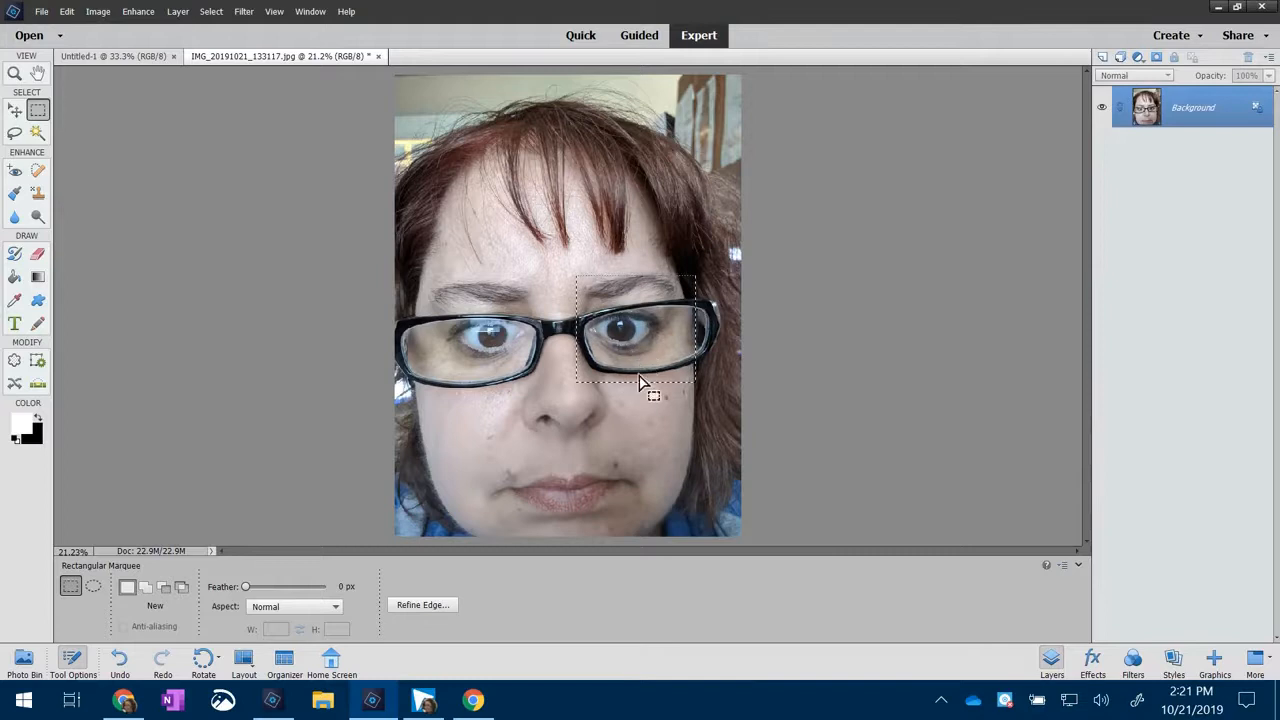
{"action": "left_click", "coordinate": [122, 56]}
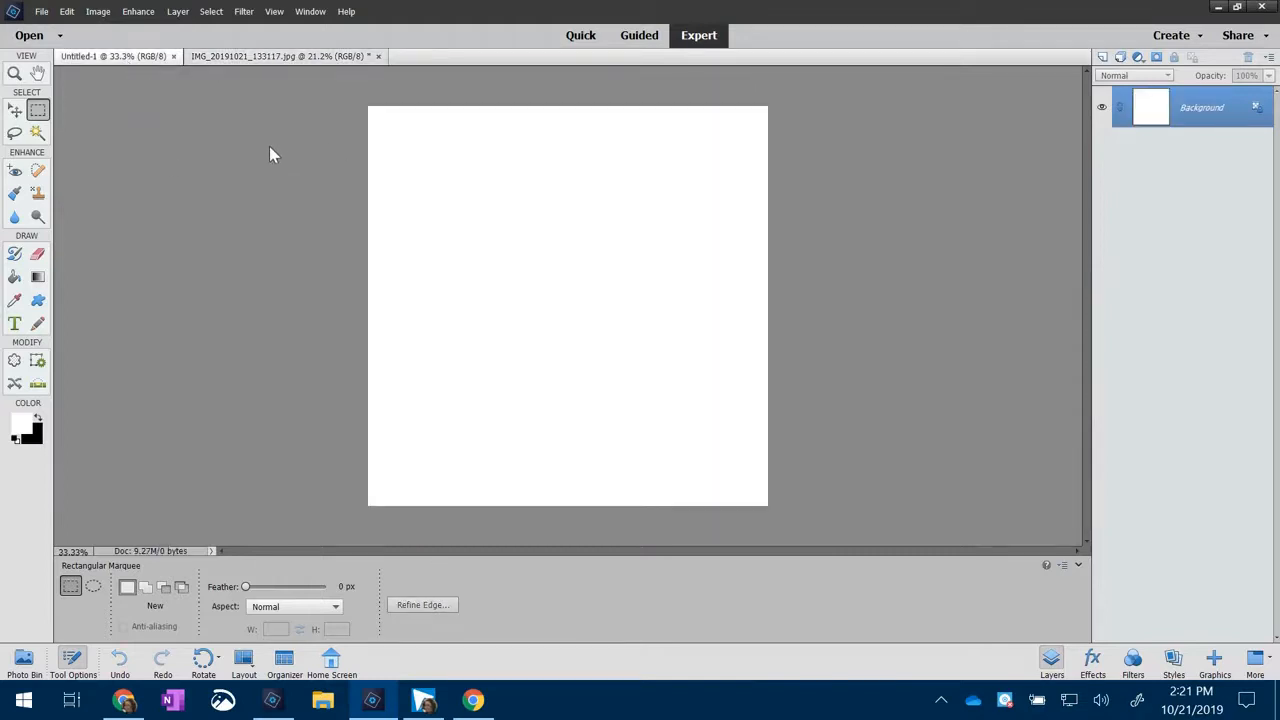
{"action": "key", "text": "ctrl+v"}
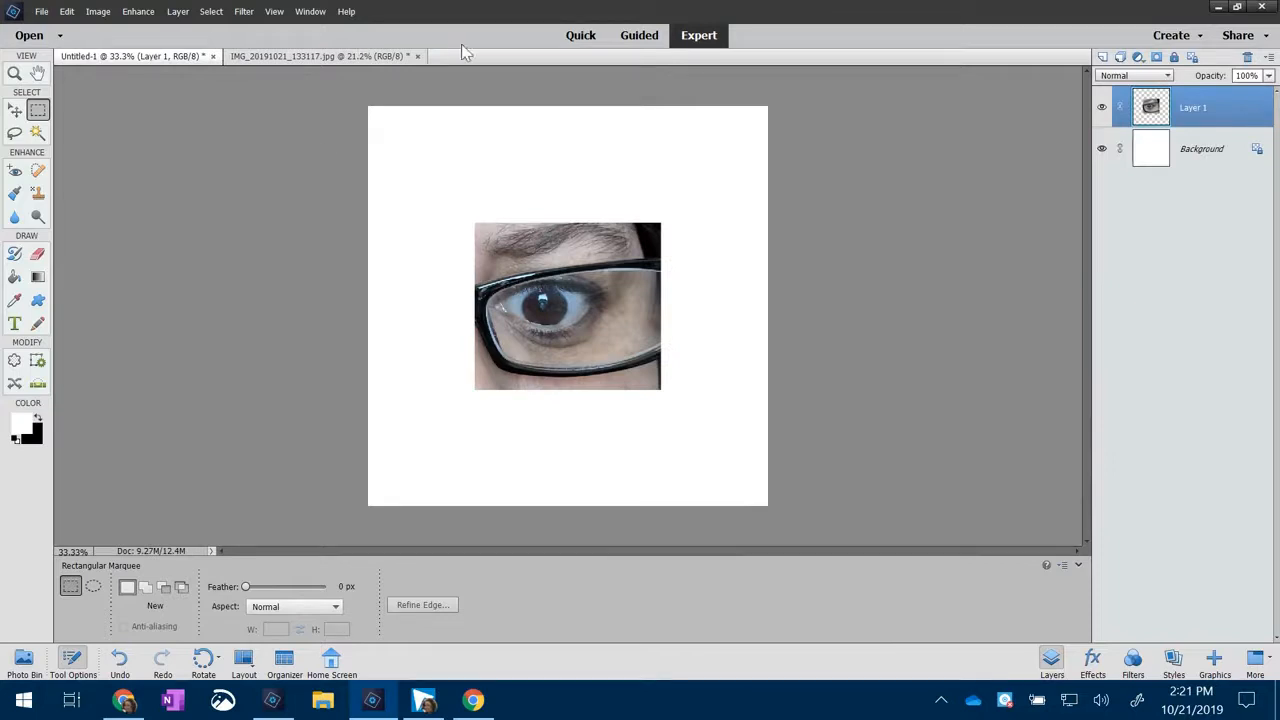
{"action": "left_click", "coordinate": [417, 56]}
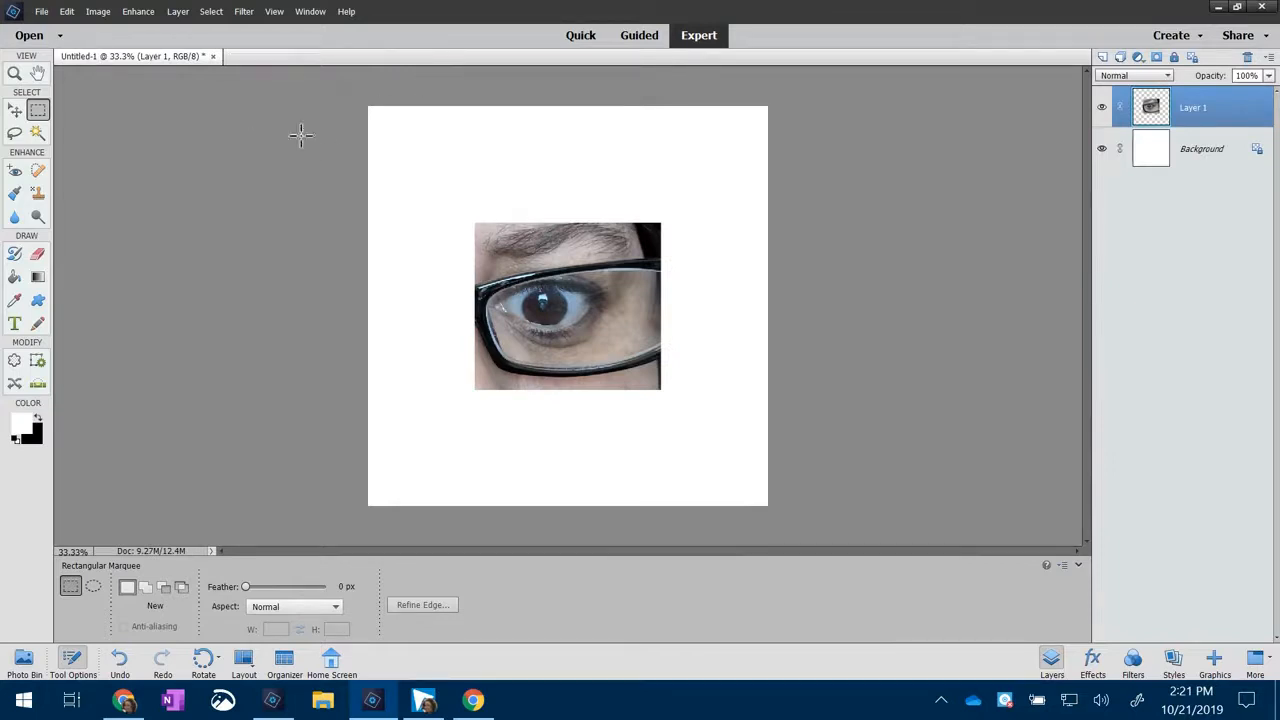
Step: Save the document in Photoshop format under "Album Cover", the owner's surname and "2019 b", keeping the layers
{"action": "left_click", "coordinate": [42, 12]}
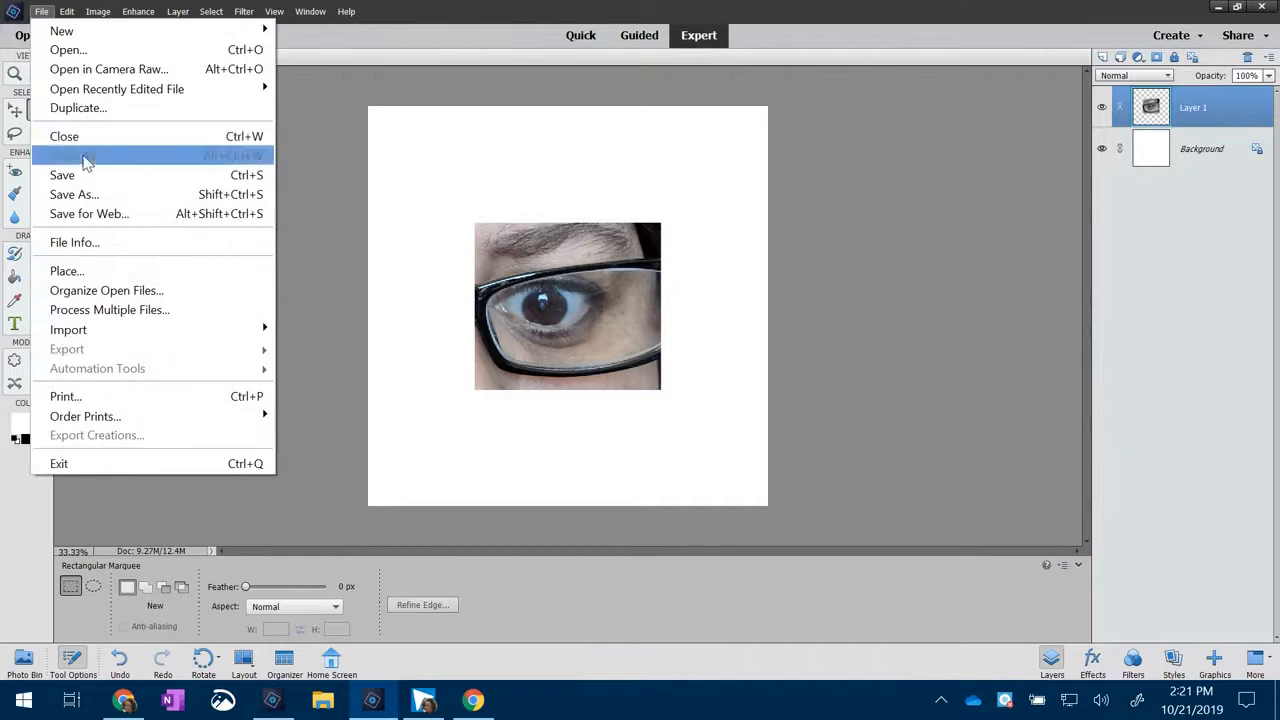
{"action": "left_click", "coordinate": [85, 194]}
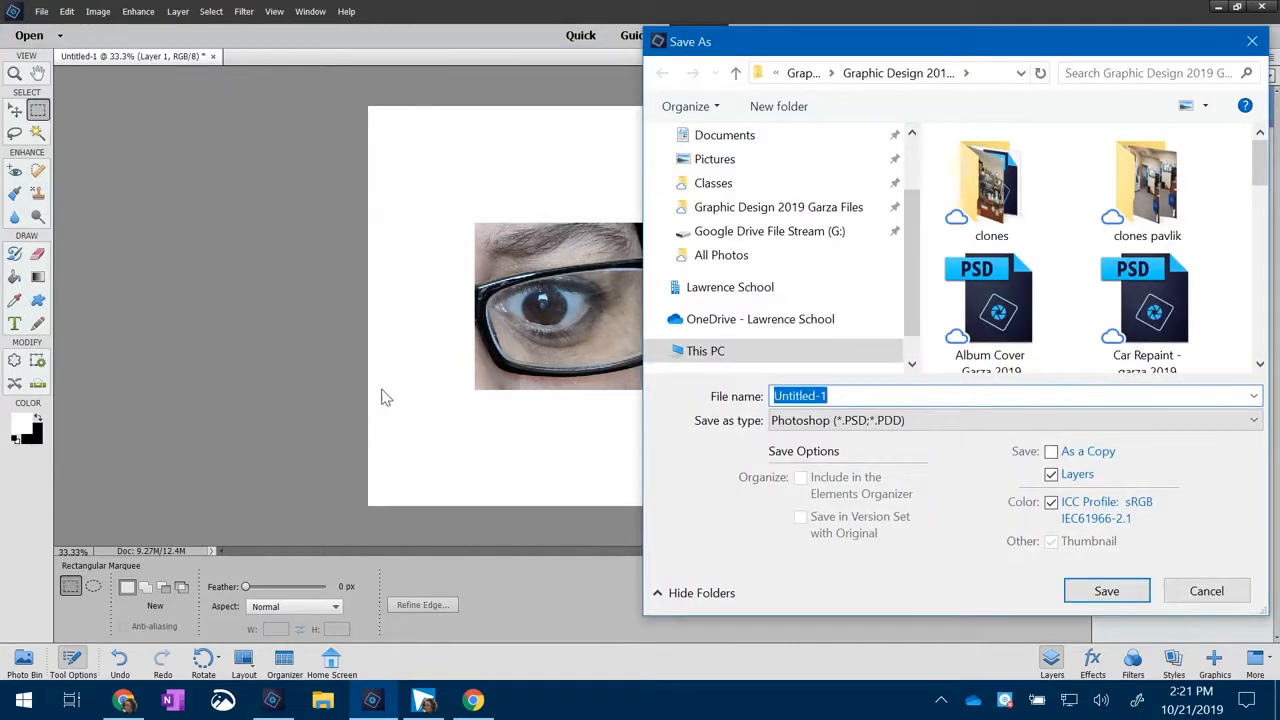
{"action": "type", "text": "AL"}
{"action": "key", "text": "BackSpace"}
{"action": "key", "text": "BackSpace"}
{"action": "key", "text": "BackSpace"}
{"action": "type", "text": "lbum Cover Garza 2019 b"}
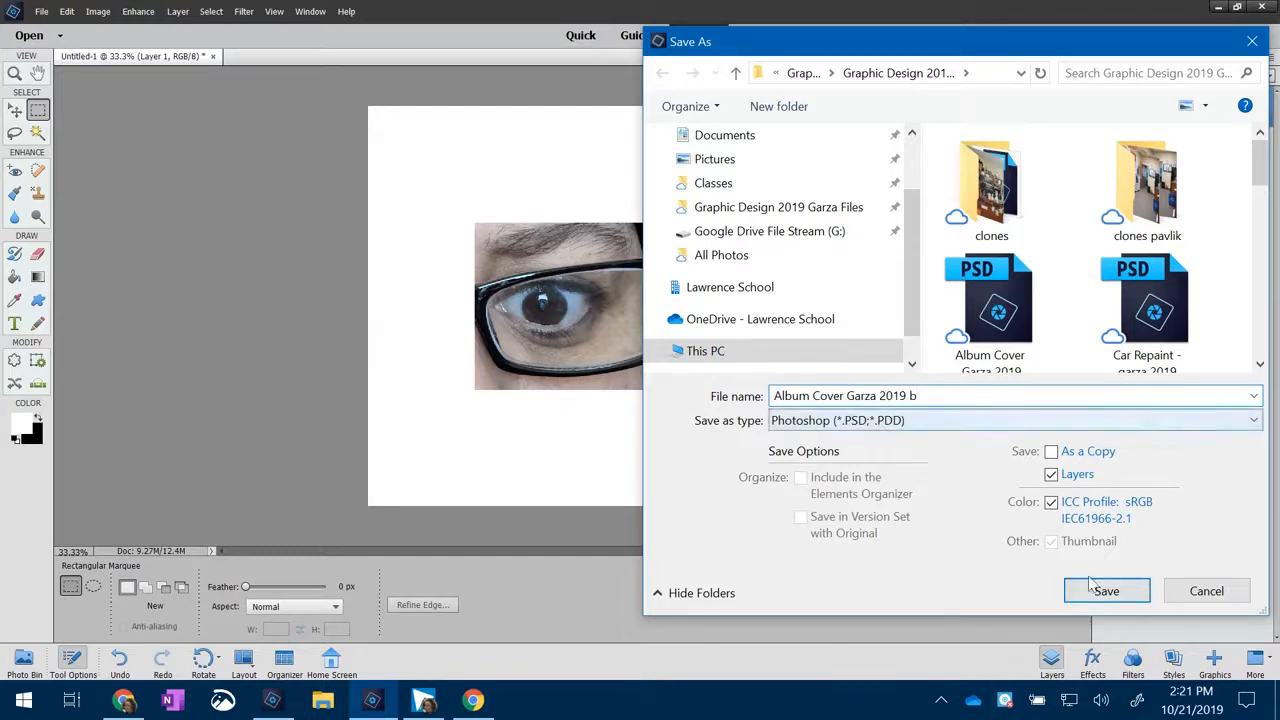
{"action": "left_click", "coordinate": [1108, 600]}
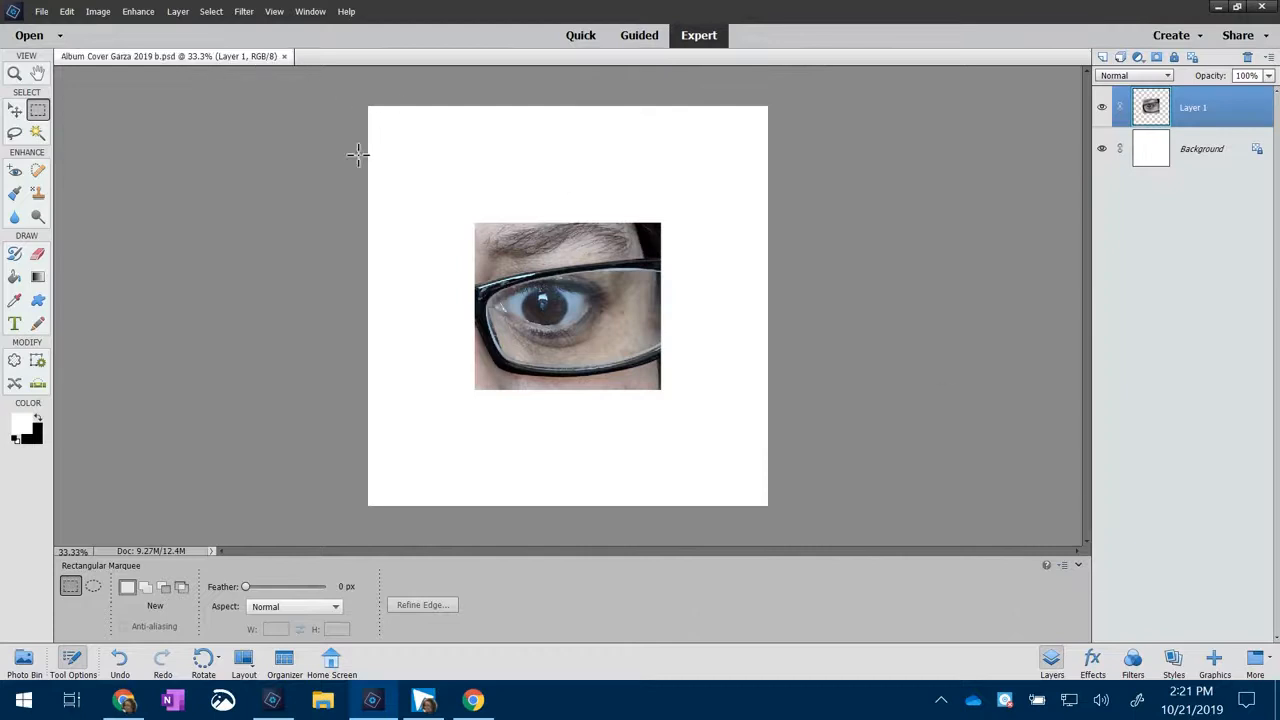
Step: Rename the pasted layer as eye and convert the background into a regular layer with its default name
{"action": "double_click", "coordinate": [1192, 107]}
{"action": "type", "text": "eye"}
{"action": "key", "text": "Return"}
{"action": "double_click", "coordinate": [1200, 150]}
{"action": "left_click", "coordinate": [756, 224]}
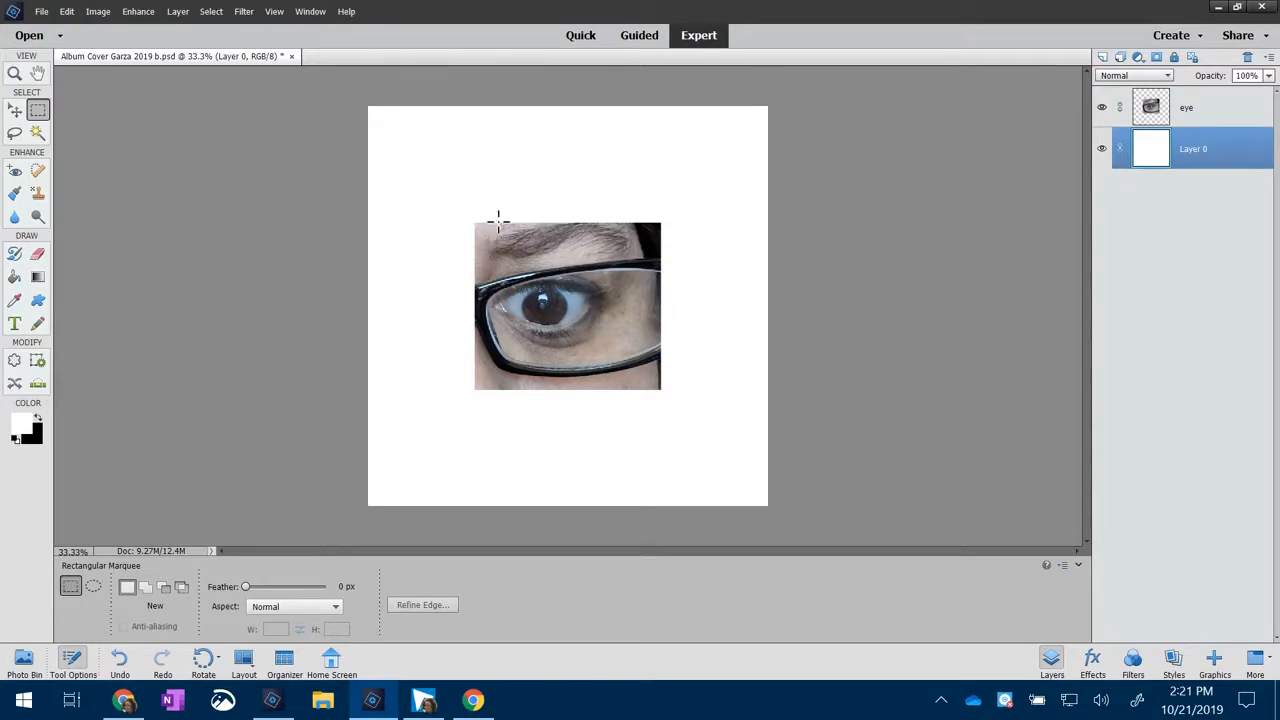
Step: Add the horizontal text "Vivicacious" in 36 pt Sitka Heading Bold above the eye picture
{"action": "left_click", "coordinate": [15, 324]}
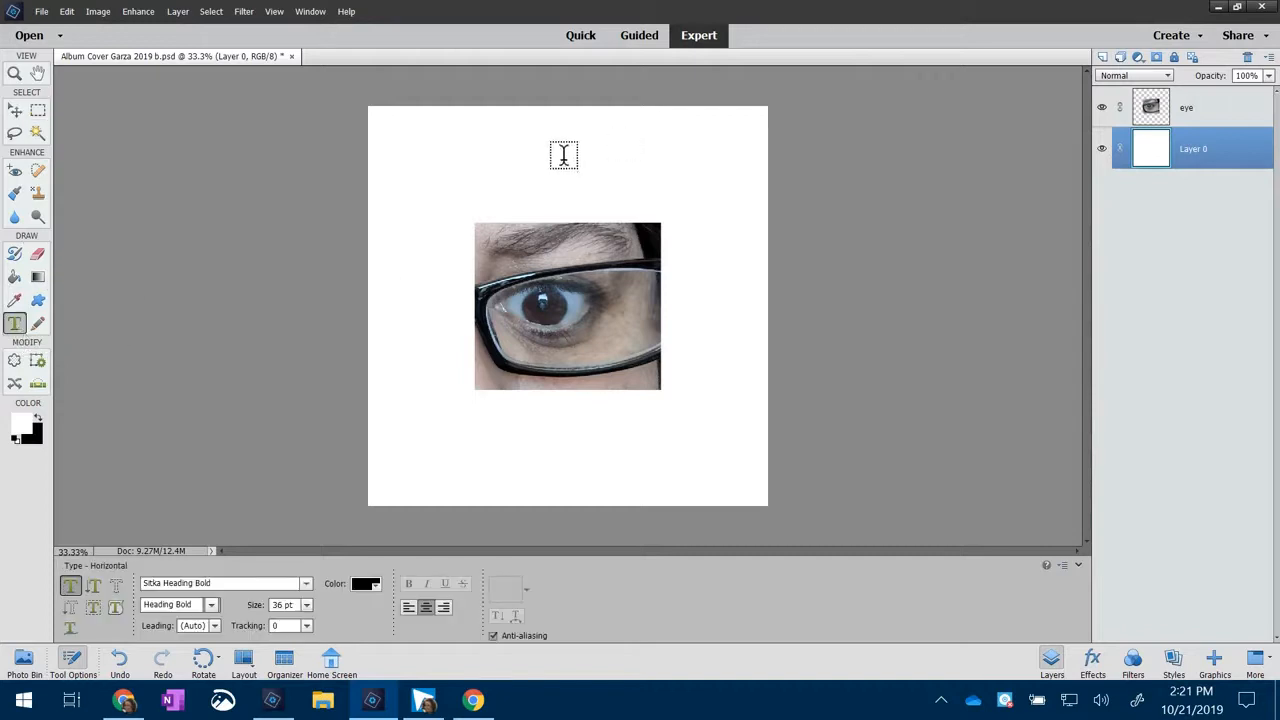
{"action": "left_click", "coordinate": [540, 161]}
{"action": "type", "text": "Vivicacious"}
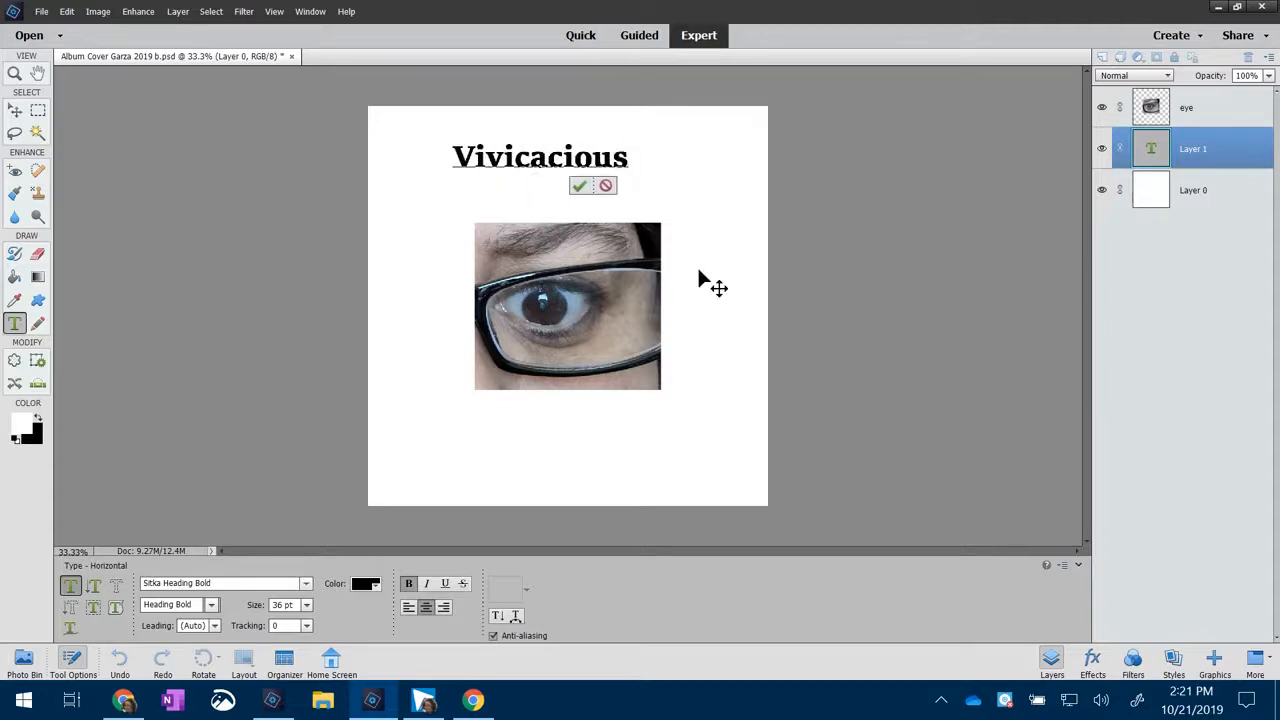
{"action": "type", "text": " G"}
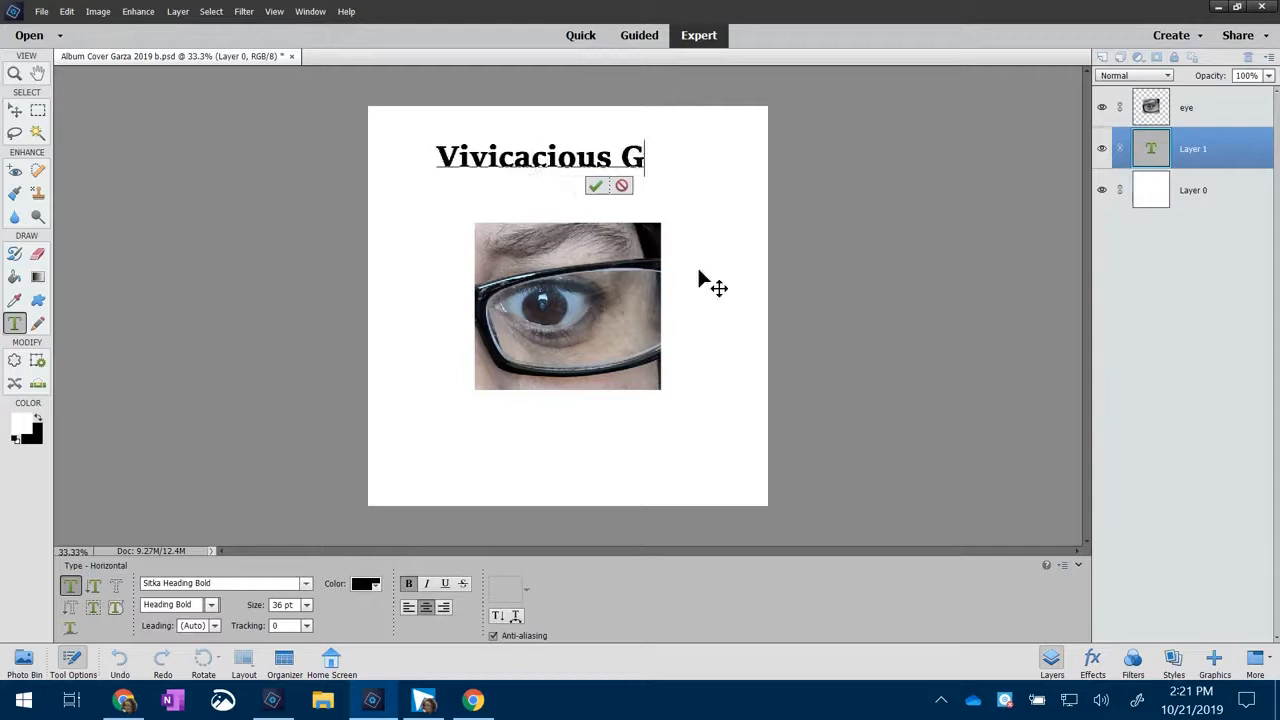
{"action": "key", "text": "BackSpace"}
{"action": "key", "text": "BackSpace"}
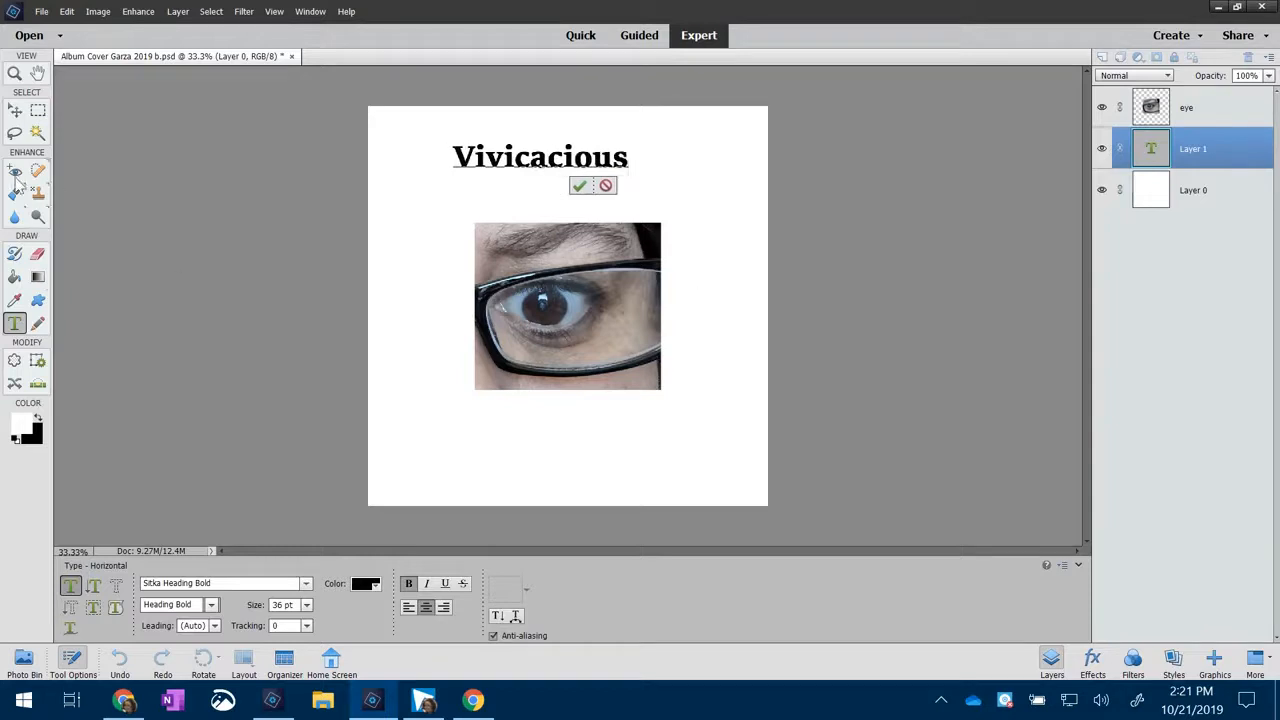
{"action": "left_click", "coordinate": [579, 185]}
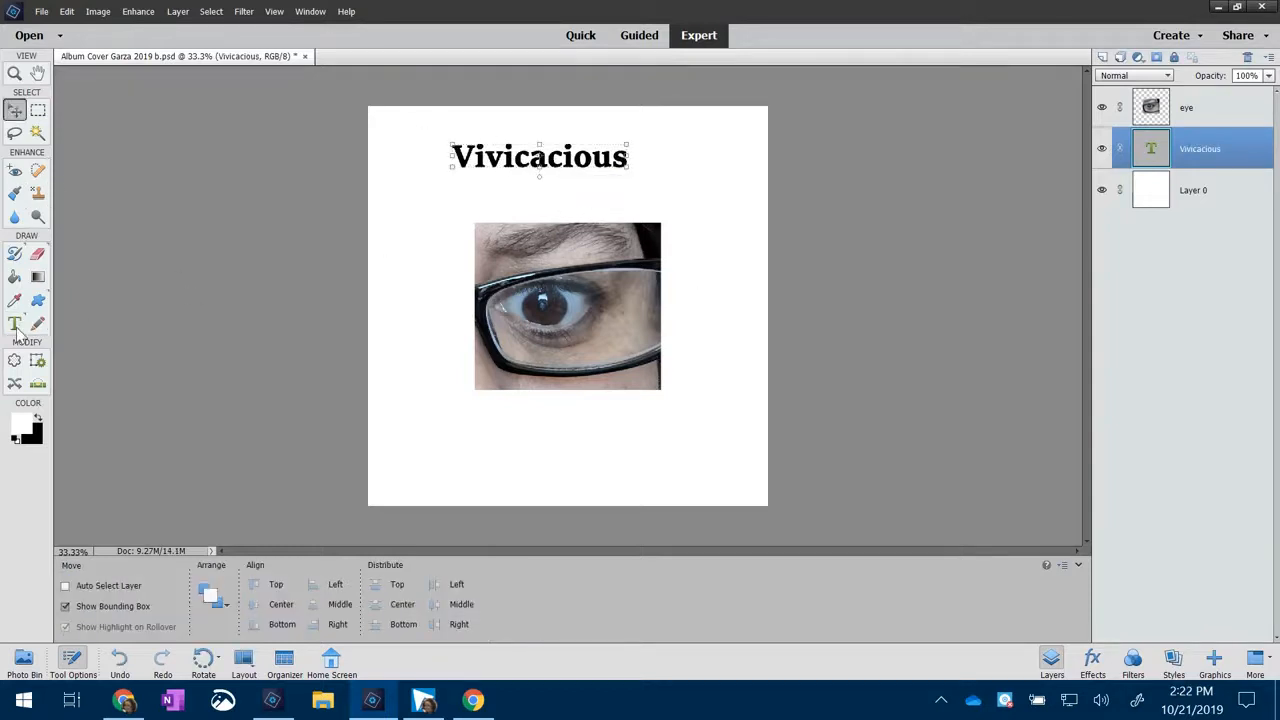
Step: Add a separate text "G" below the Vivicacious text and set its font to Gill Sans Ultra Bold Regular
{"action": "left_click", "coordinate": [585, 200]}
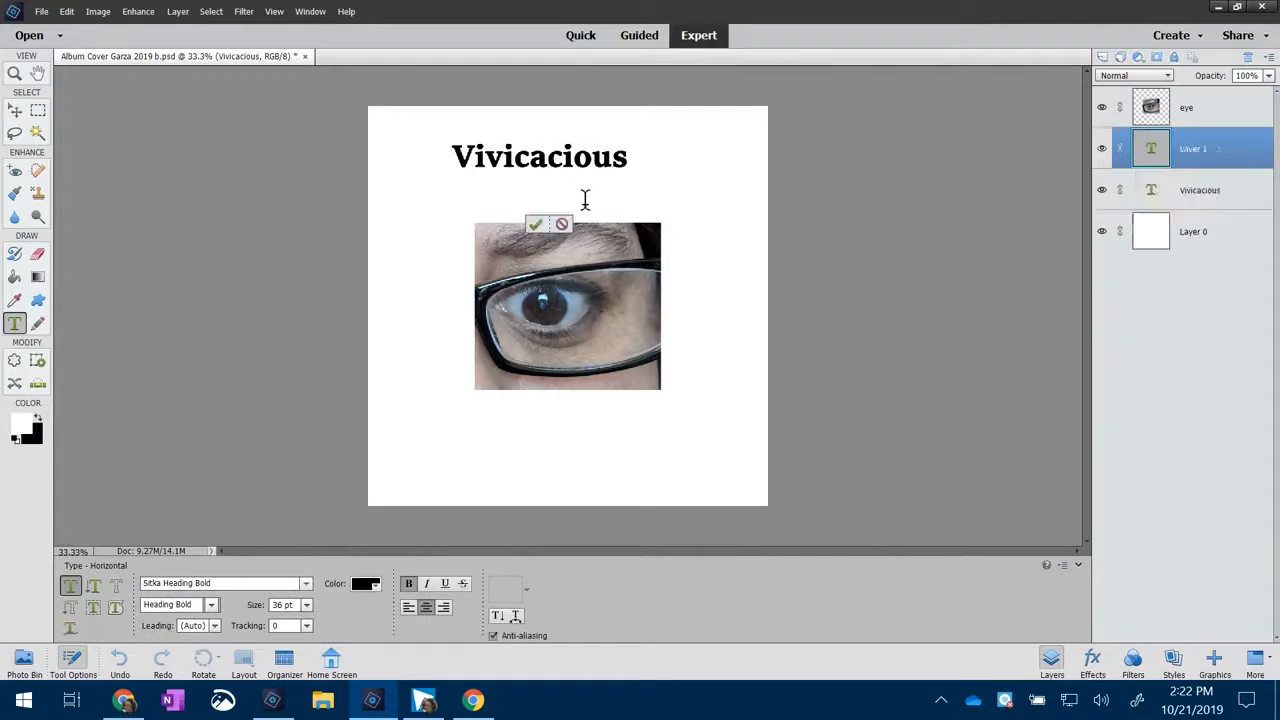
{"action": "type", "text": "G"}
{"action": "left_click_drag", "start_coordinate": [596, 196], "coordinate": [566, 208]}
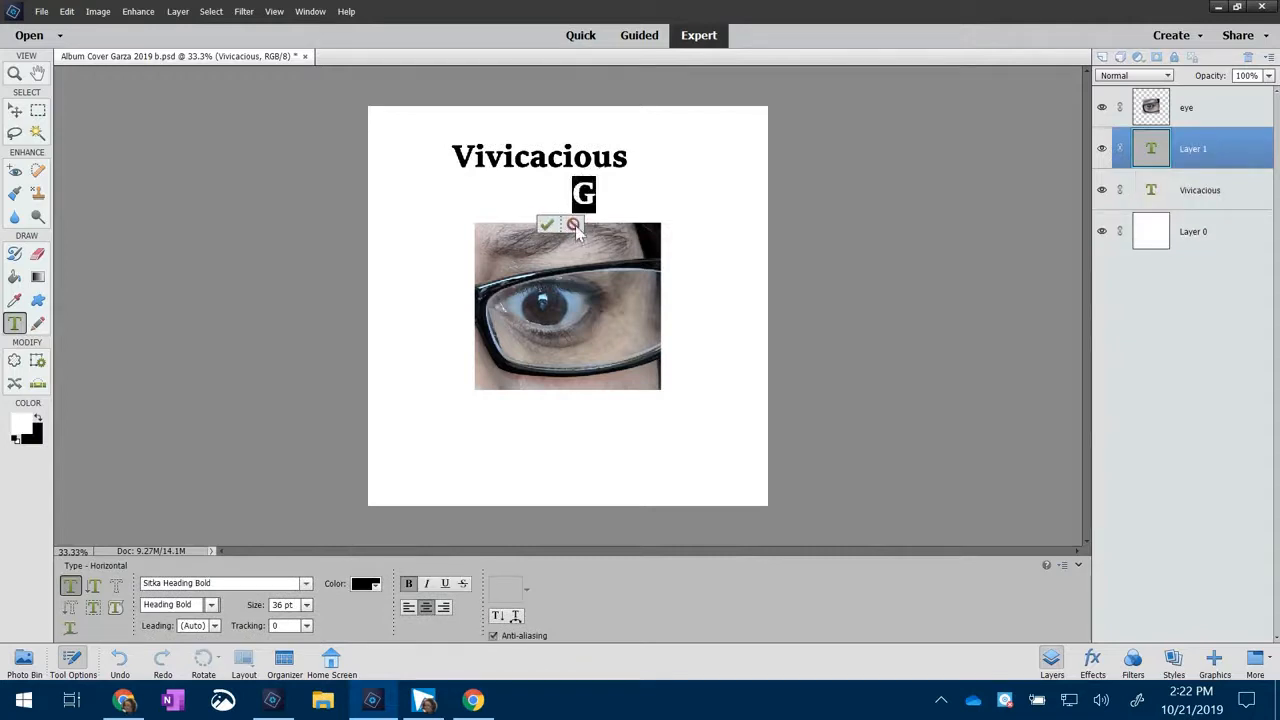
{"action": "left_click", "coordinate": [305, 583]}
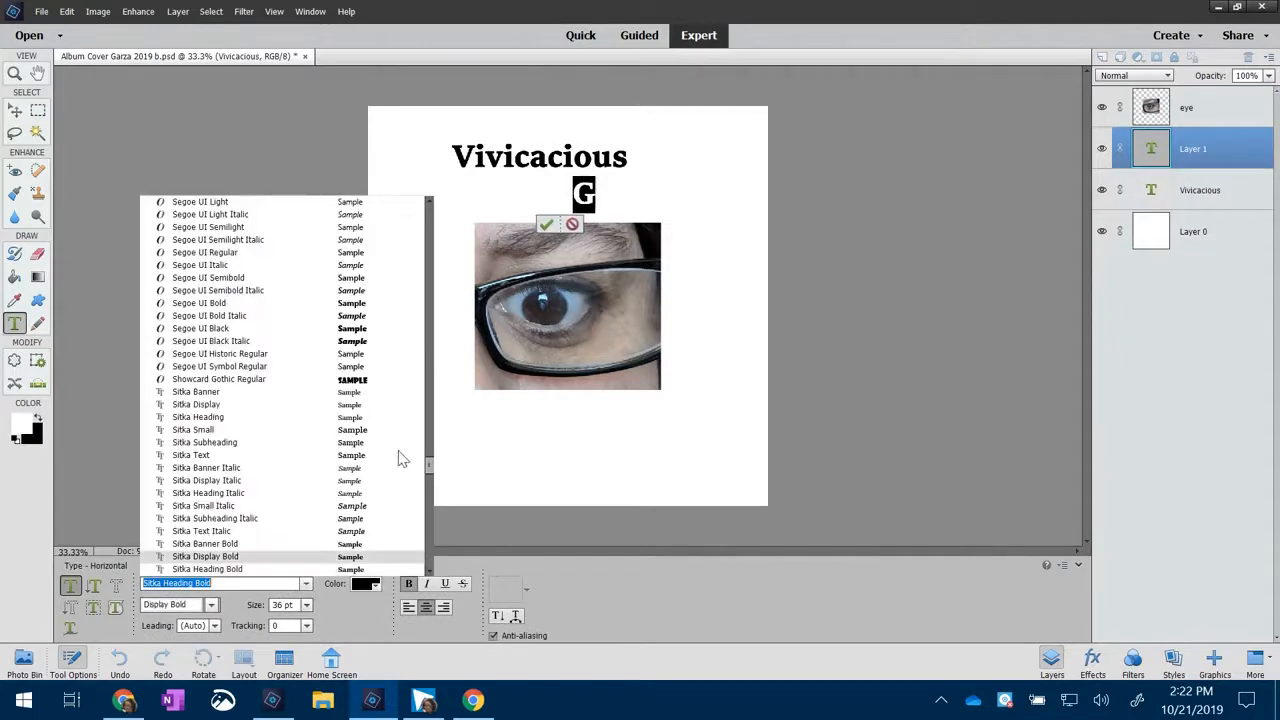
{"action": "left_click", "coordinate": [435, 474]}
{"action": "left_click", "coordinate": [305, 583]}
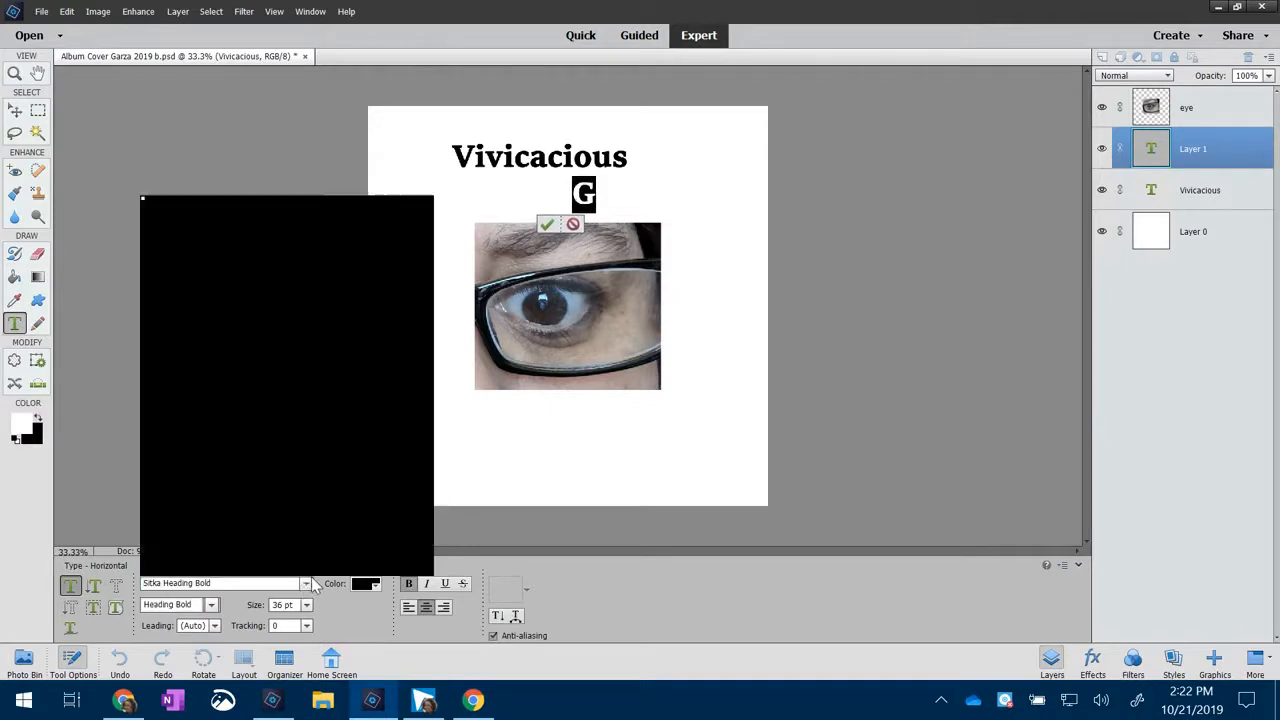
{"action": "scroll", "coordinate": [436, 480], "scroll_direction": "down", "scroll_amount": 2}
{"action": "left_click_drag", "start_coordinate": [437, 490], "coordinate": [431, 334]}
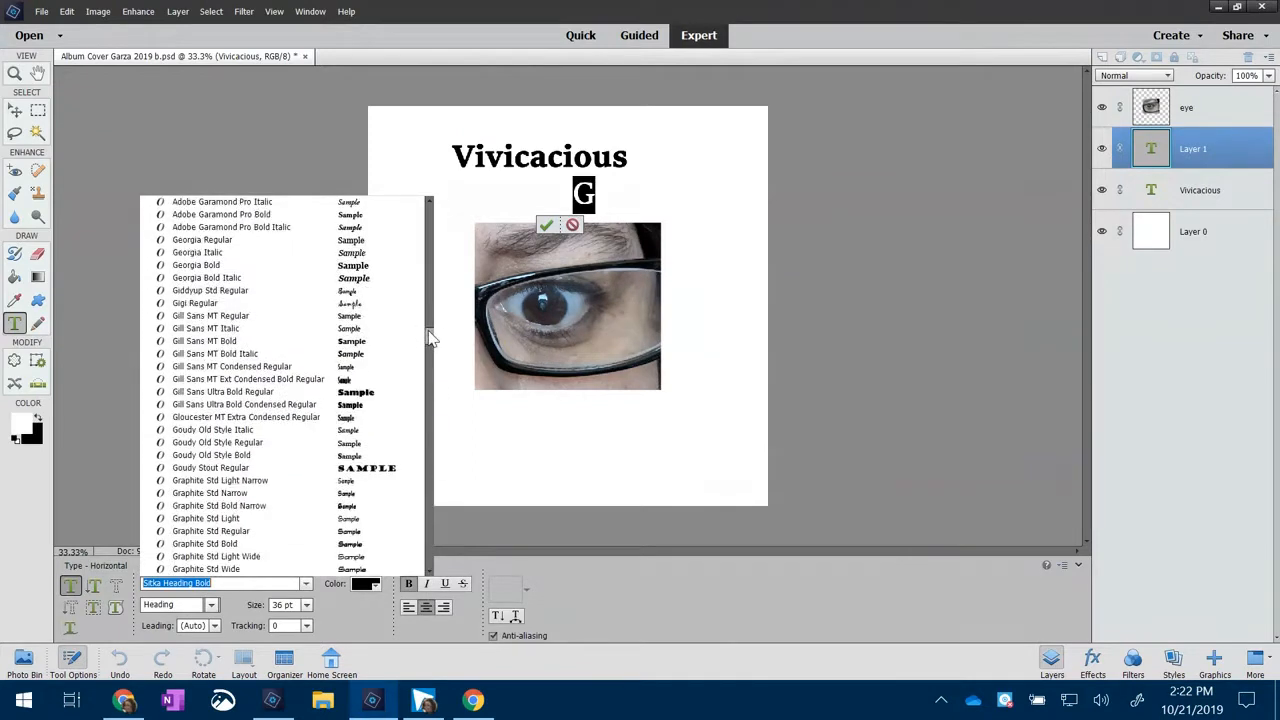
{"action": "left_click", "coordinate": [371, 392]}
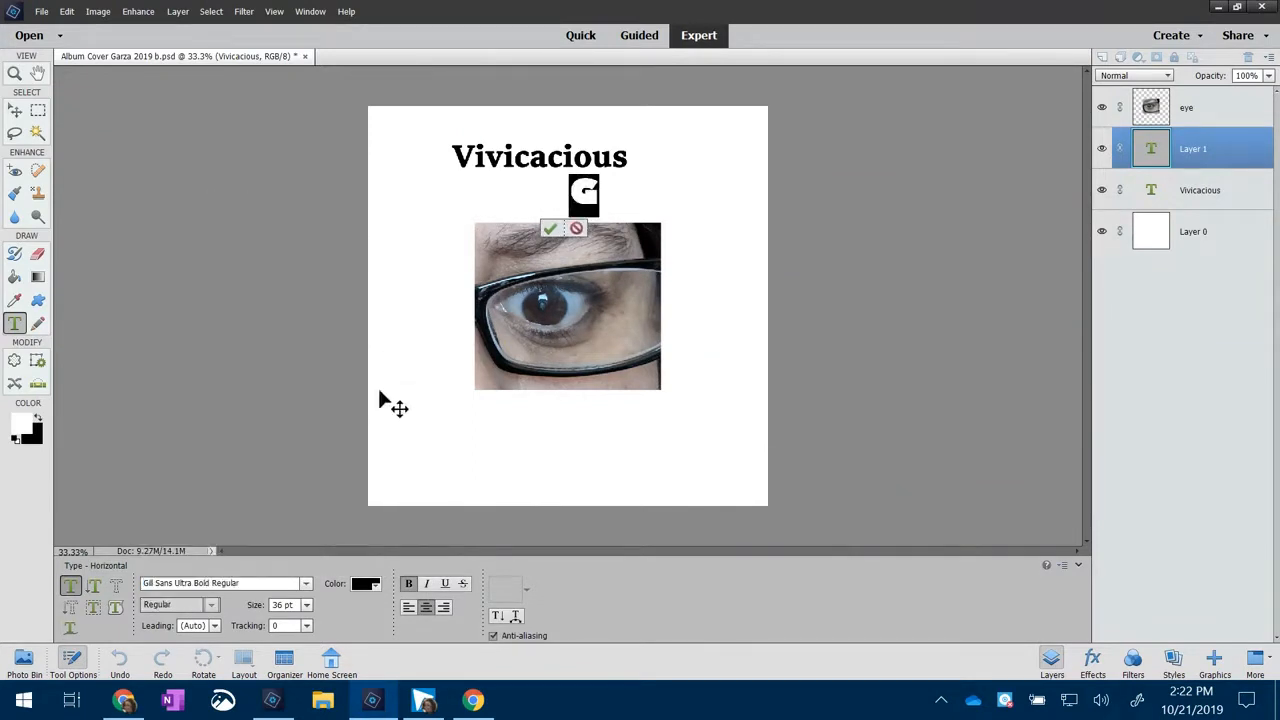
Step: Enlarge the letter G to 72 pt and place it just right of the Vivicacious text
{"action": "left_click", "coordinate": [307, 605]}
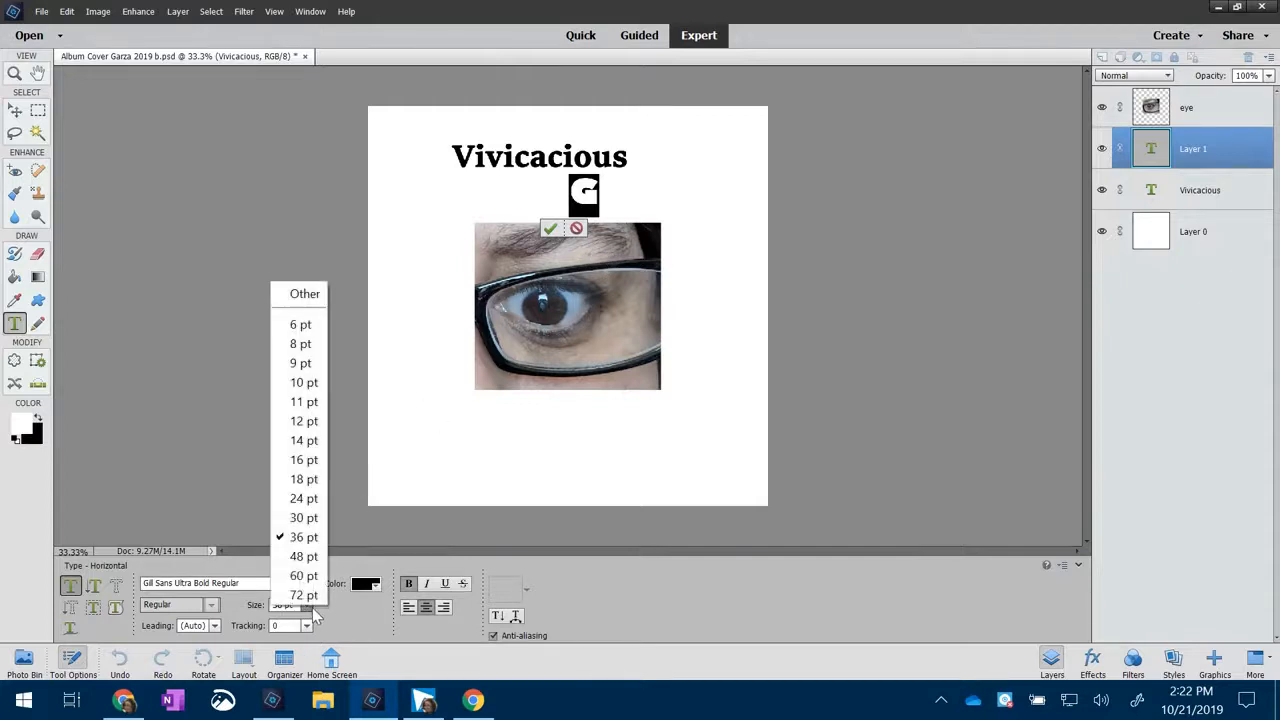
{"action": "left_click", "coordinate": [304, 595]}
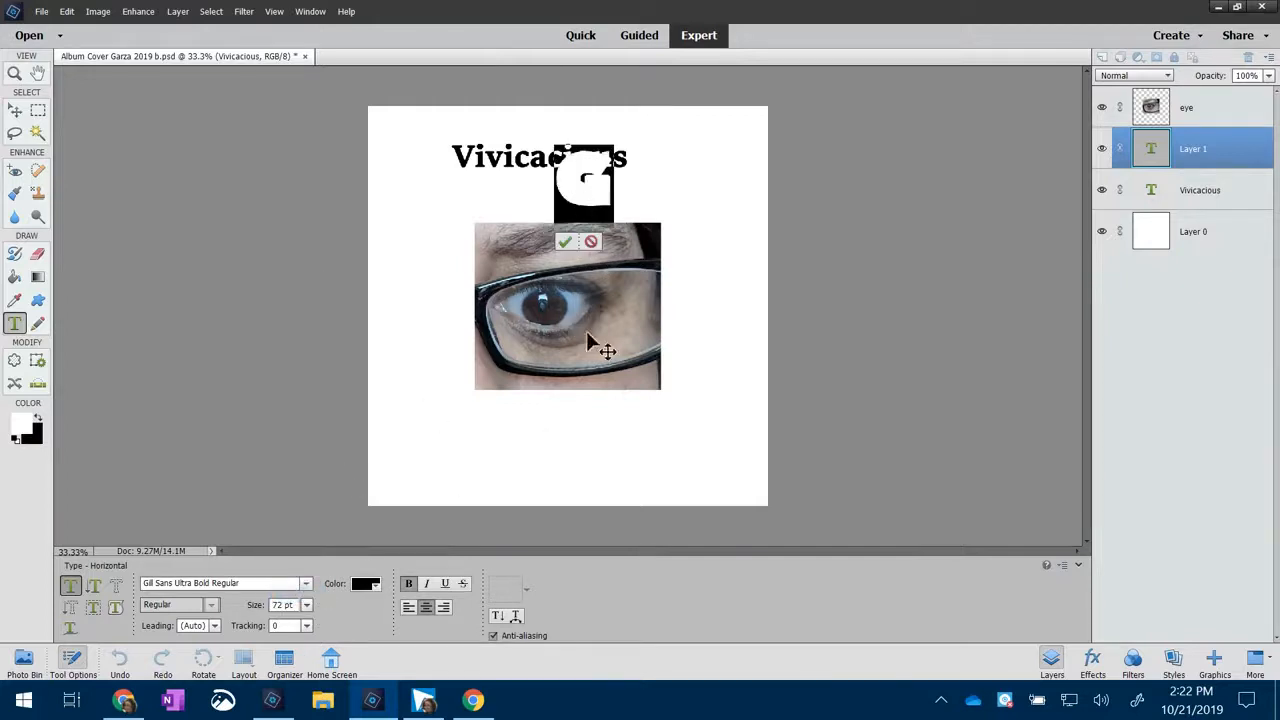
{"action": "left_click_drag", "start_coordinate": [634, 238], "coordinate": [722, 211]}
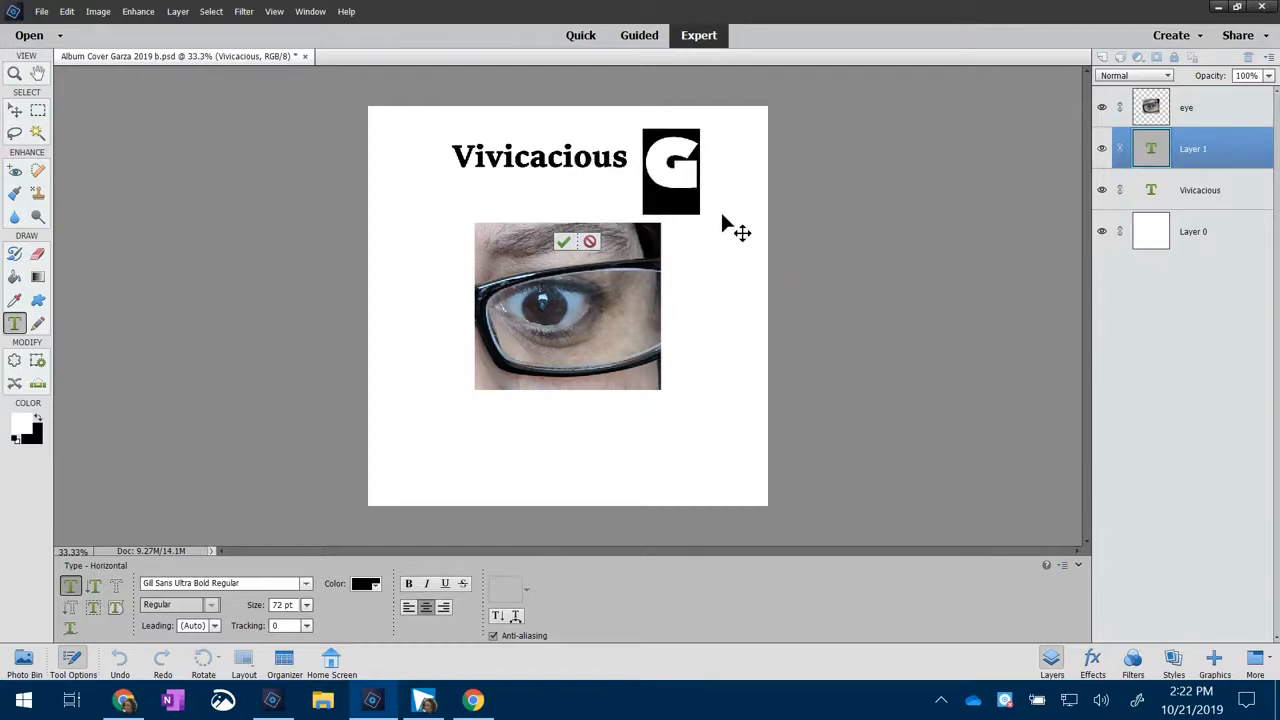
{"action": "left_click", "coordinate": [564, 242]}
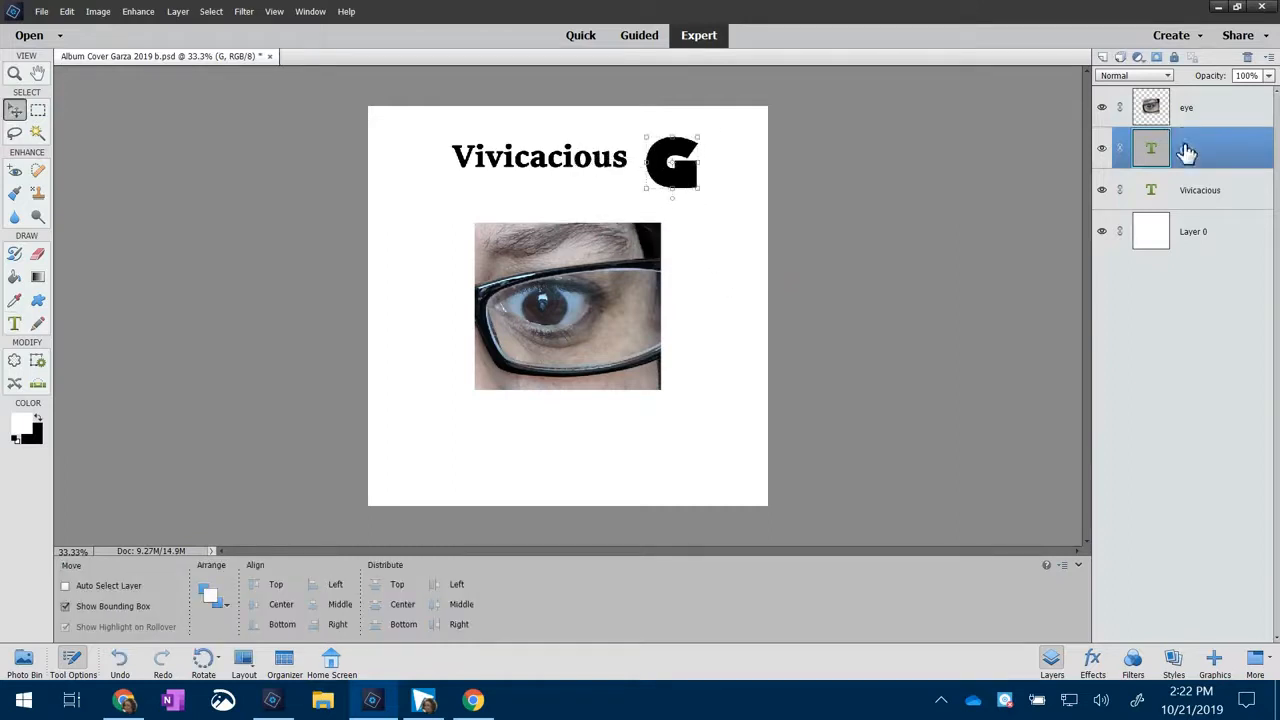
Step: Change the font of the Vivicacious text to Sitka Banner
{"action": "left_click", "coordinate": [1198, 190]}
{"action": "double_click", "coordinate": [612, 168]}
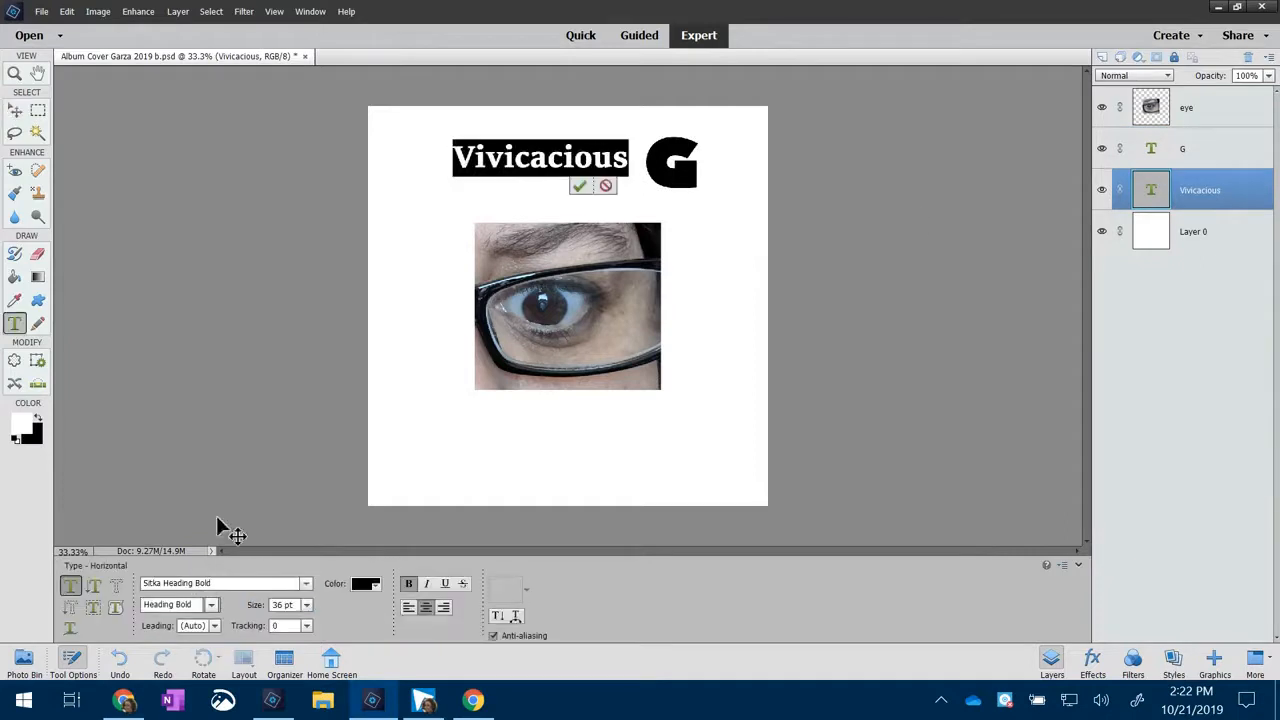
{"action": "left_click", "coordinate": [306, 584]}
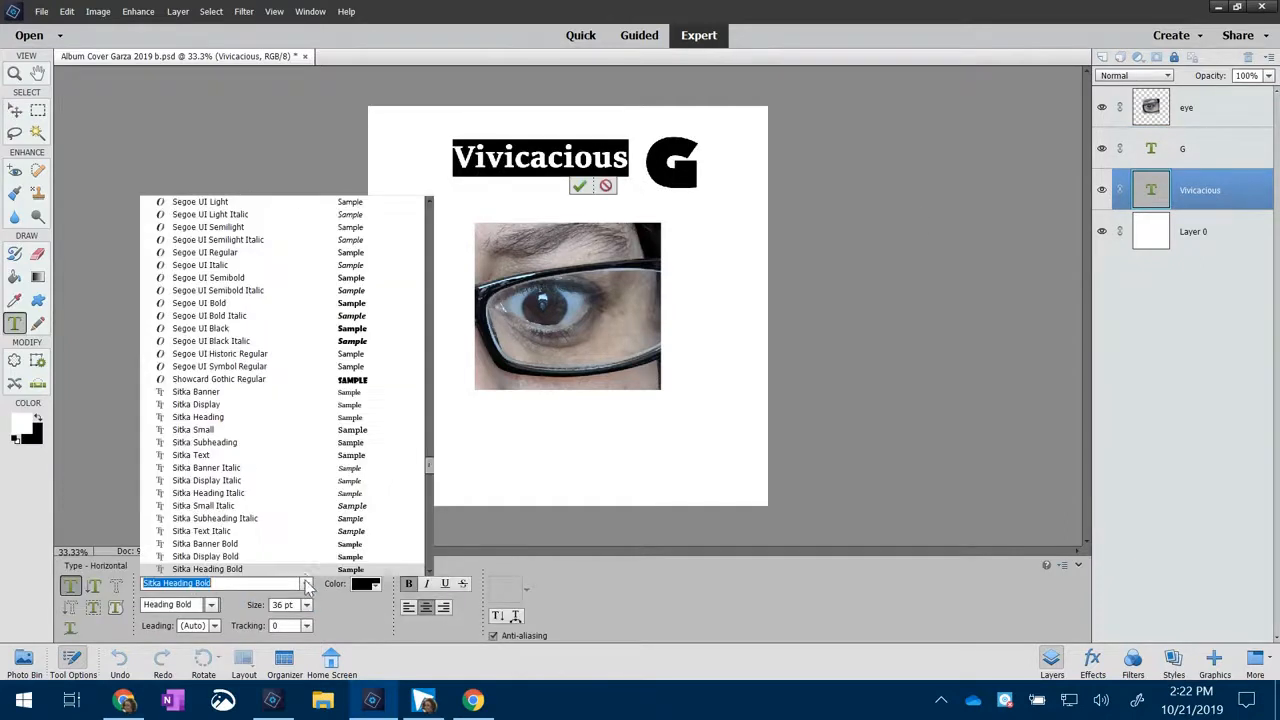
{"action": "left_click", "coordinate": [328, 392]}
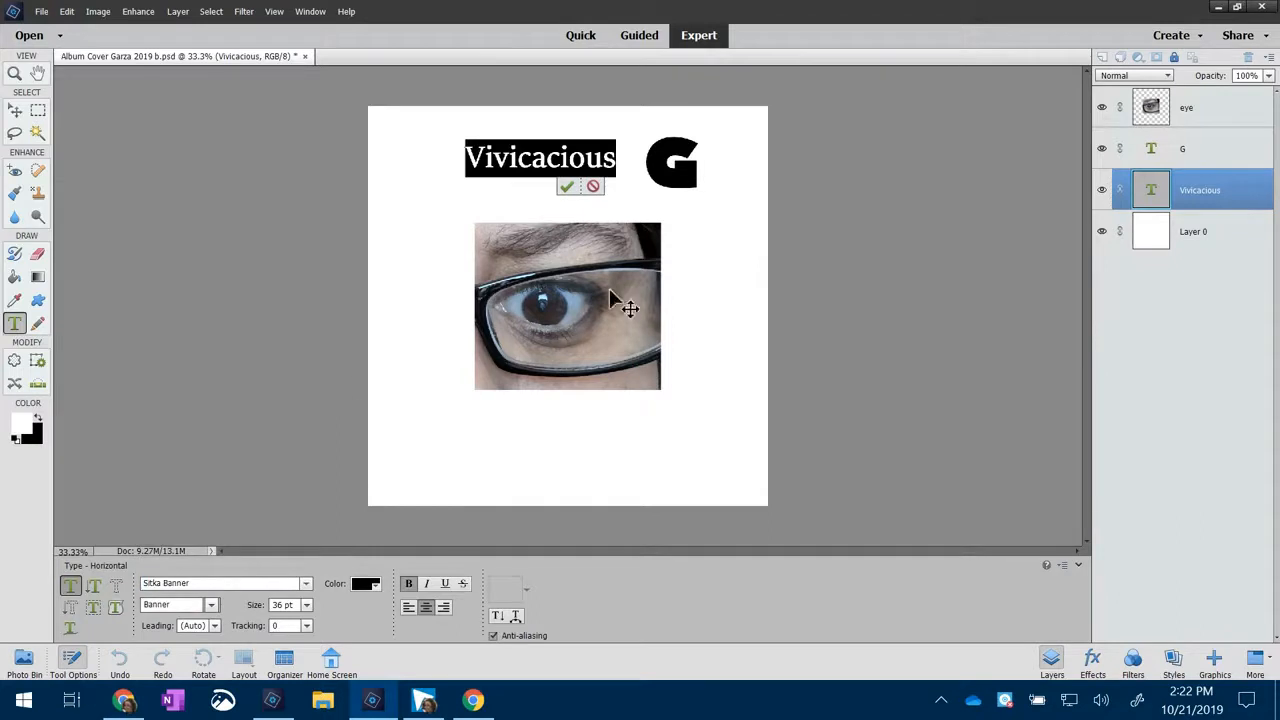
Step: Move the Vivicacious text toward the G so that its final letter overlaps the G's left edge
{"action": "left_click_drag", "start_coordinate": [663, 206], "coordinate": [688, 198]}
{"action": "left_click", "coordinate": [686, 199]}
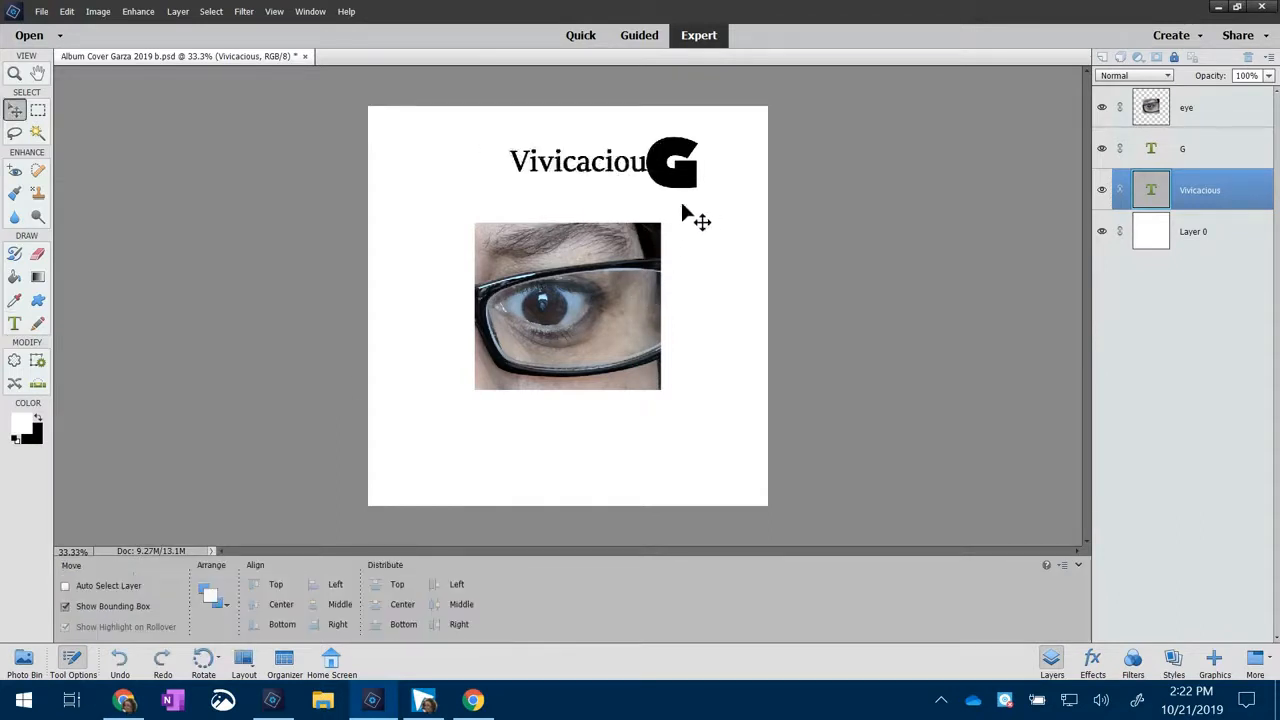
{"action": "left_click_drag", "start_coordinate": [577, 163], "coordinate": [580, 168]}
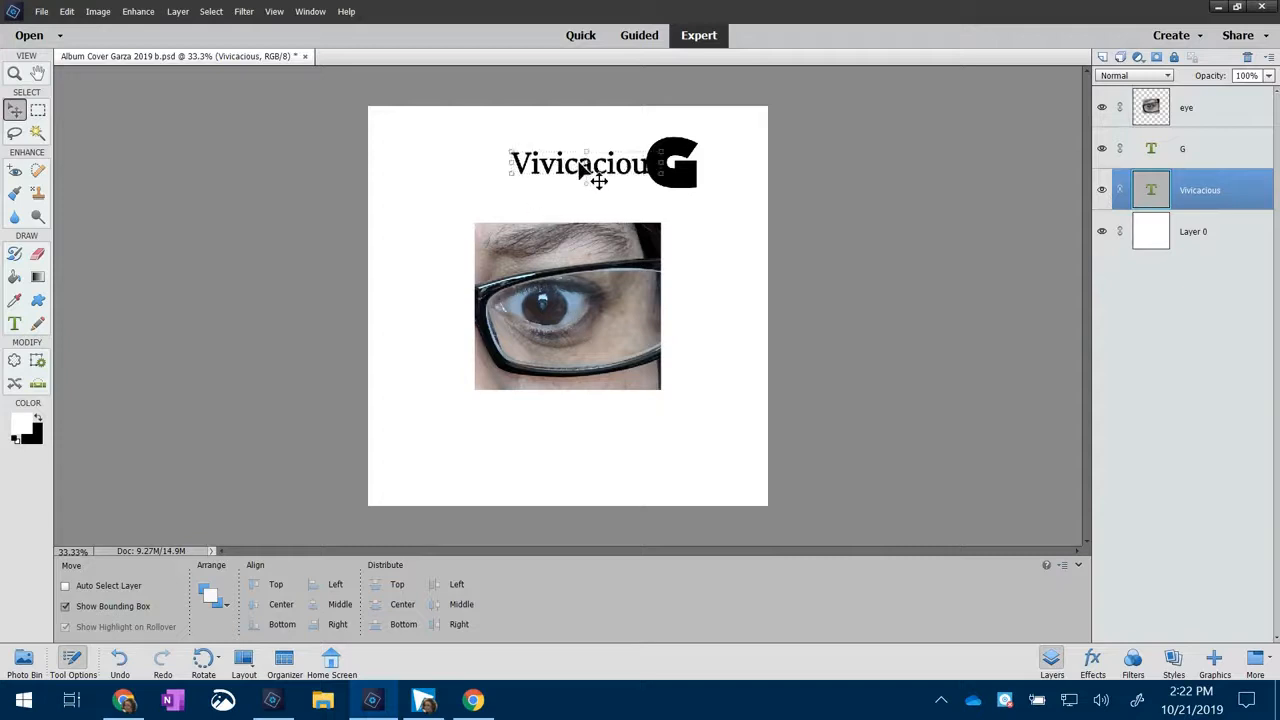
{"action": "key", "text": "Up"}
{"action": "key", "text": "Left"}
{"action": "key", "text": "Left"}
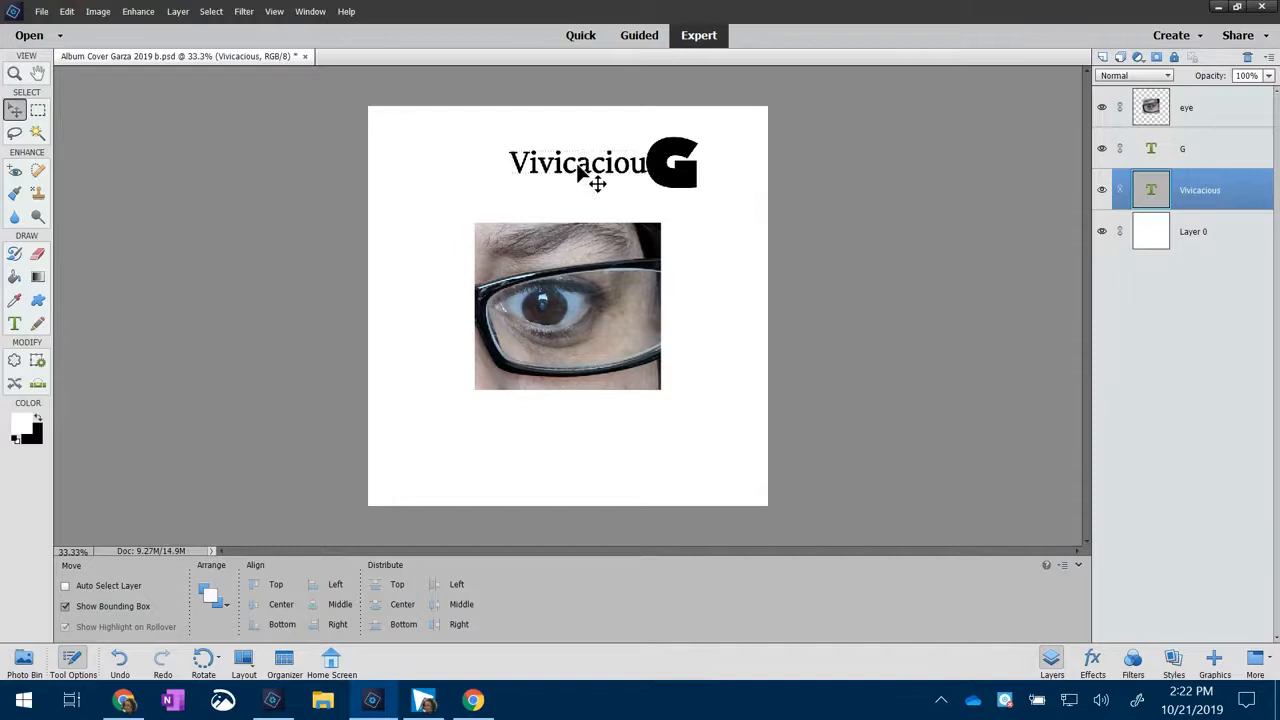
Step: Recolor the Vivicacious text with the hot pink default swatch
{"action": "double_click", "coordinate": [591, 181]}
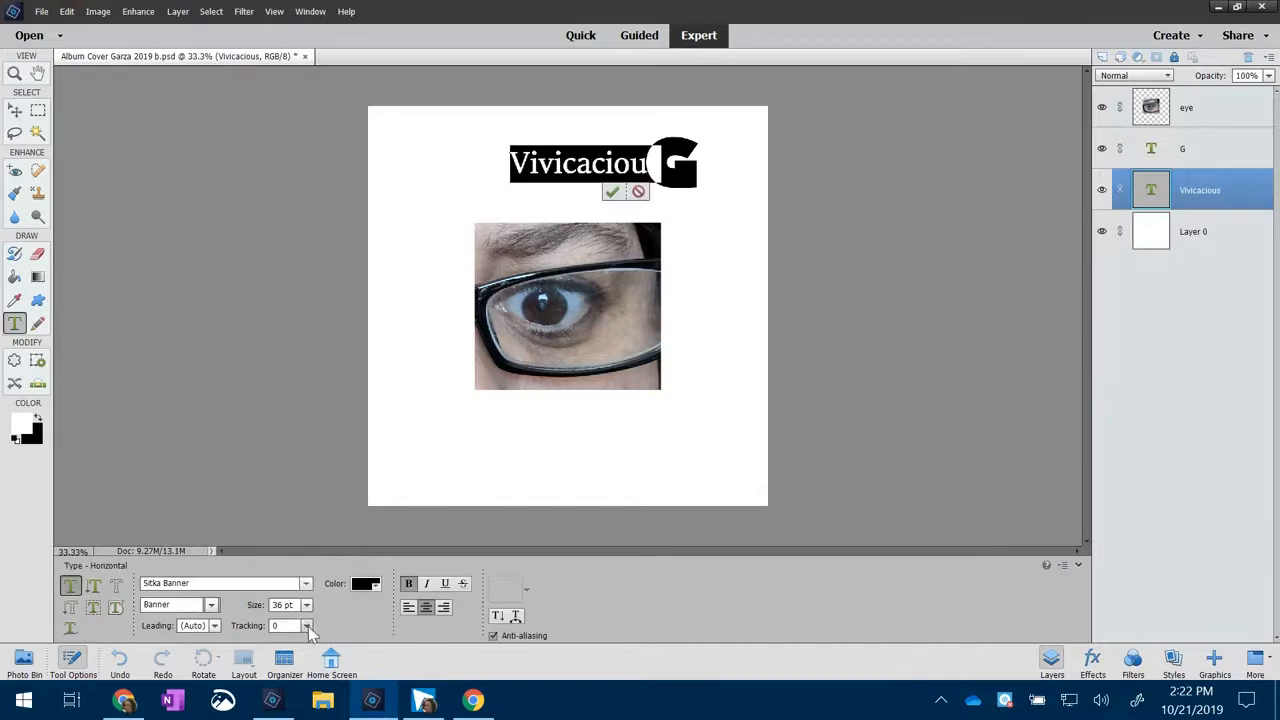
{"action": "left_click", "coordinate": [307, 626]}
{"action": "left_click", "coordinate": [362, 572]}
{"action": "left_click", "coordinate": [378, 588]}
{"action": "left_click", "coordinate": [390, 497]}
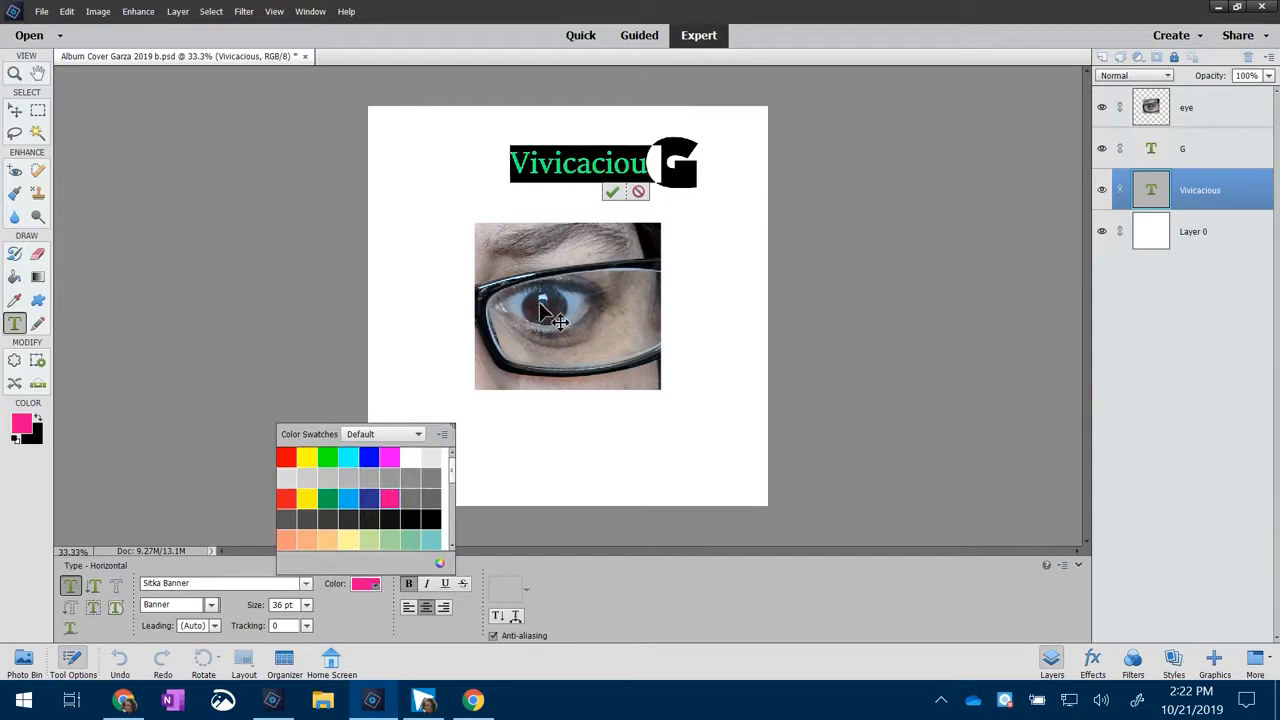
{"action": "left_click", "coordinate": [612, 191]}
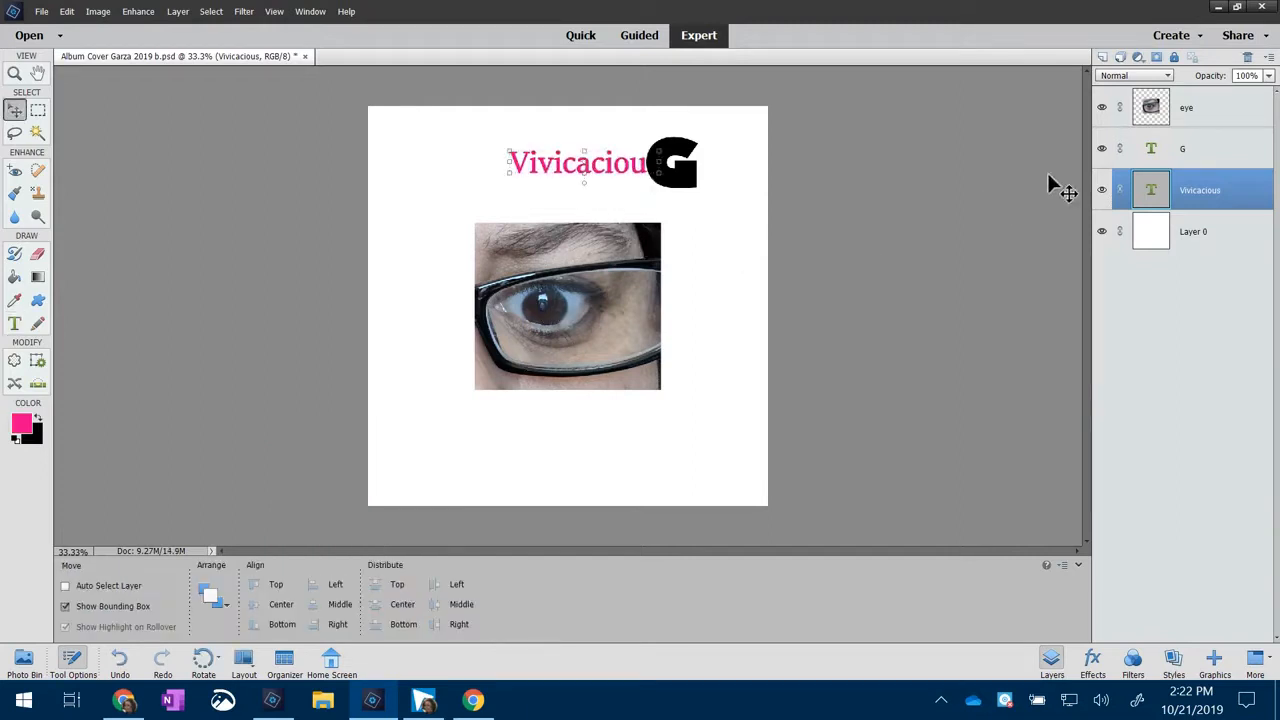
Step: Stack the Vivicacious layer above the G layer and move both texts together toward the cover's upper-right corner
{"action": "left_click_drag", "start_coordinate": [1166, 189], "coordinate": [1153, 156]}
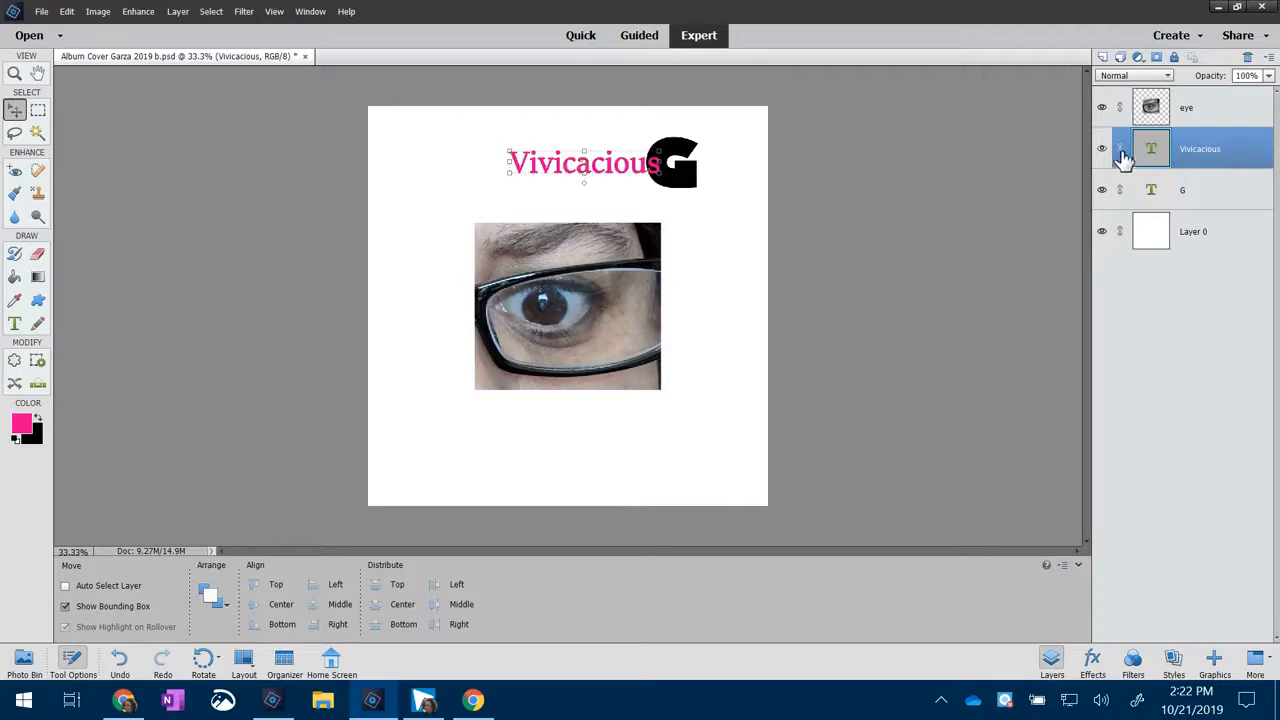
{"action": "left_click", "coordinate": [1212, 192]}
{"action": "left_click", "coordinate": [1145, 155], "text": "shift"}
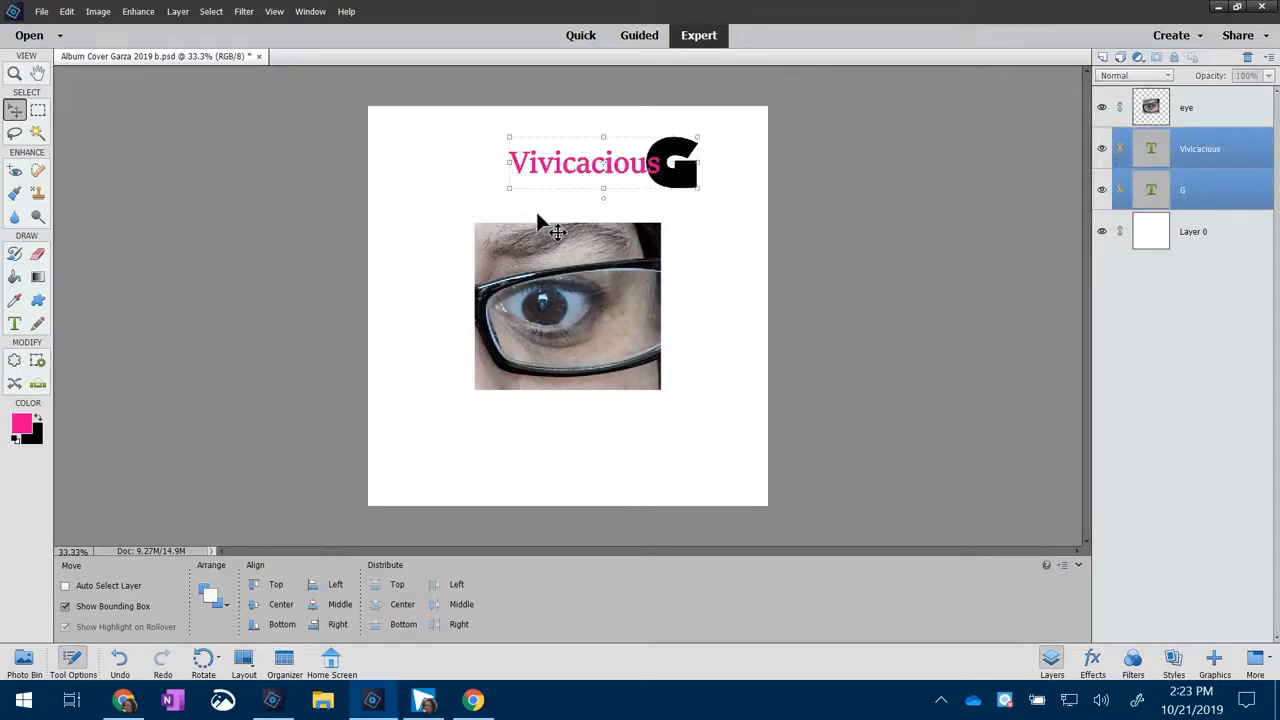
{"action": "left_click_drag", "start_coordinate": [670, 173], "coordinate": [718, 158]}
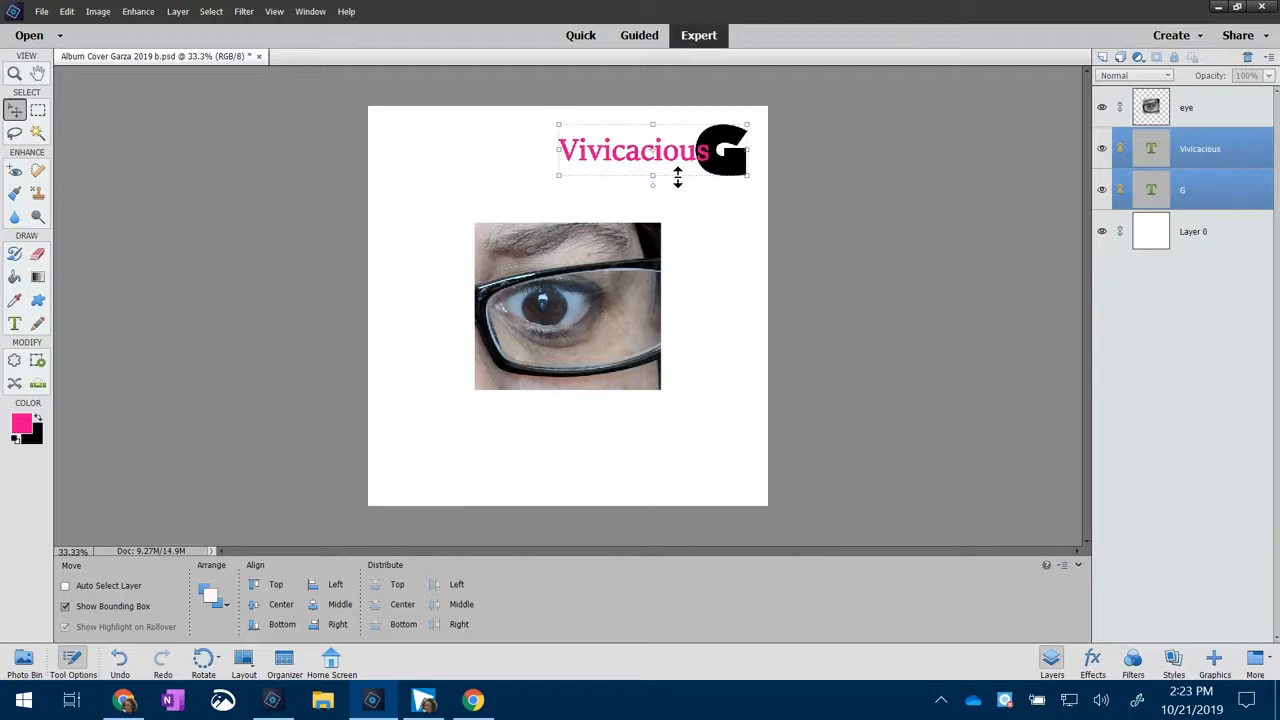
Step: Erase the eyebrow and the outer areas around the glasses lens on the eye layer with a 43 px brush eraser
{"action": "key", "text": "t"}
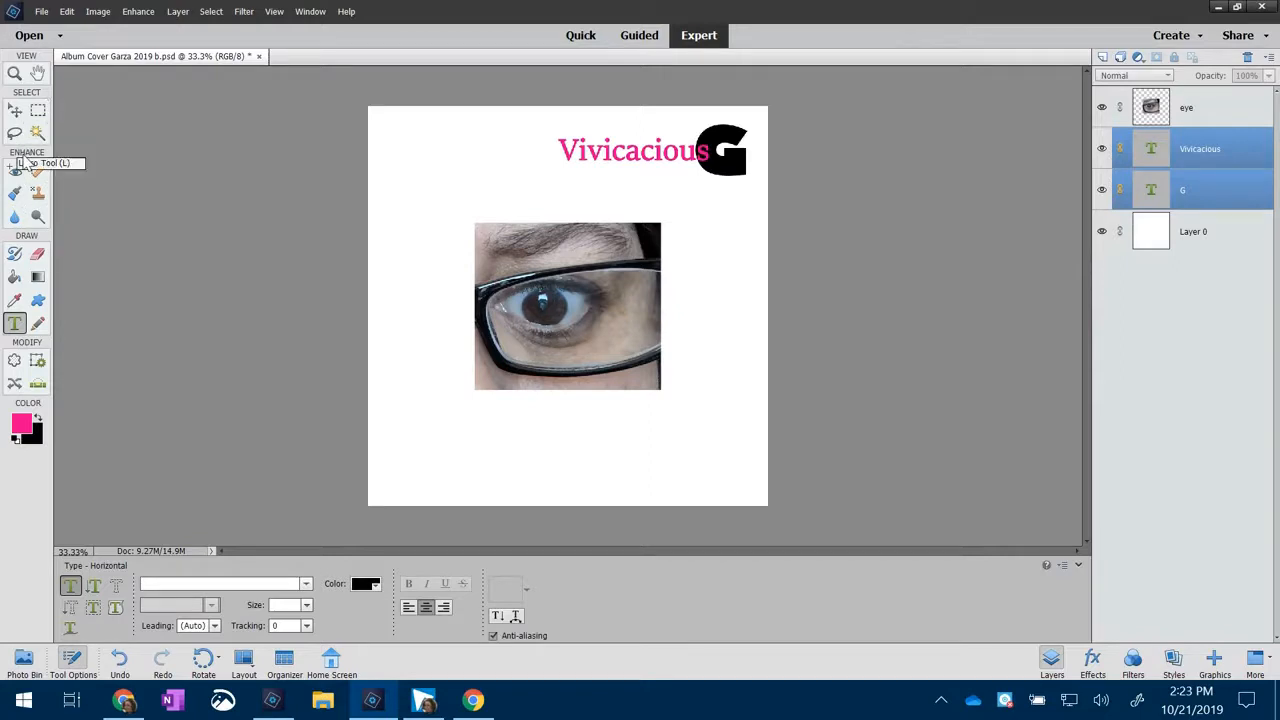
{"action": "left_click", "coordinate": [37, 256]}
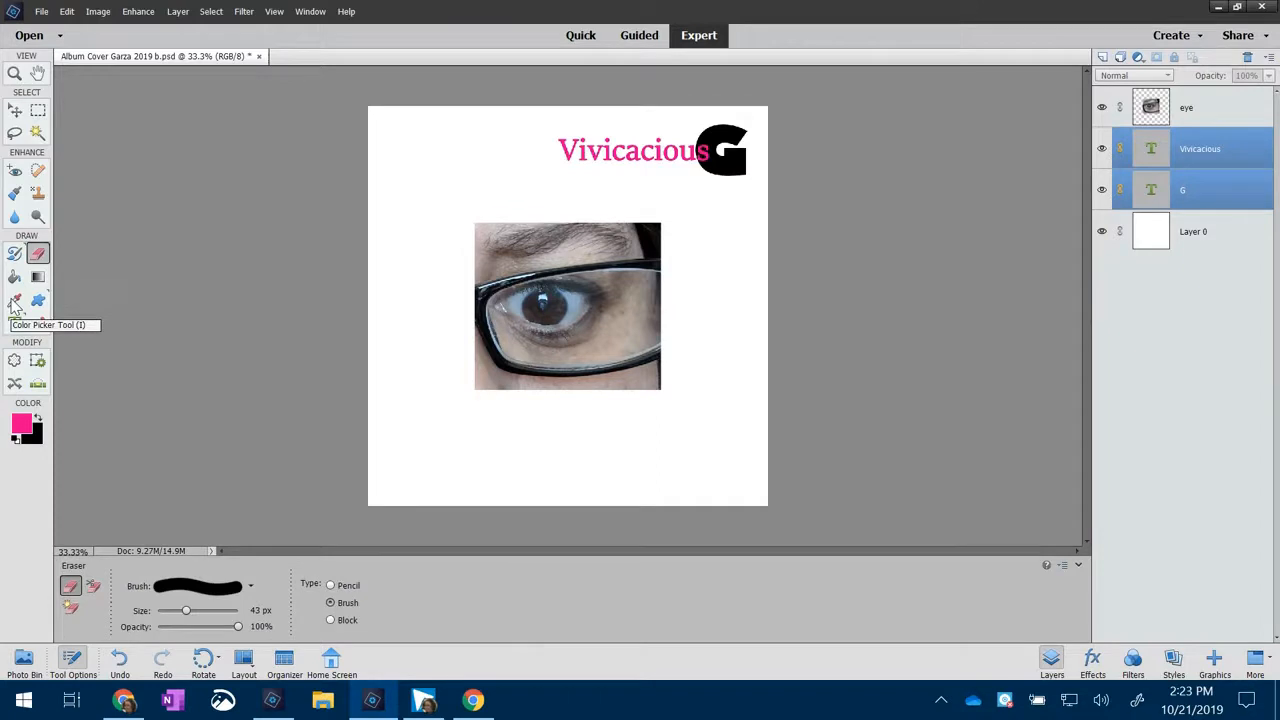
{"action": "left_click", "coordinate": [464, 238]}
{"action": "left_click", "coordinate": [641, 268]}
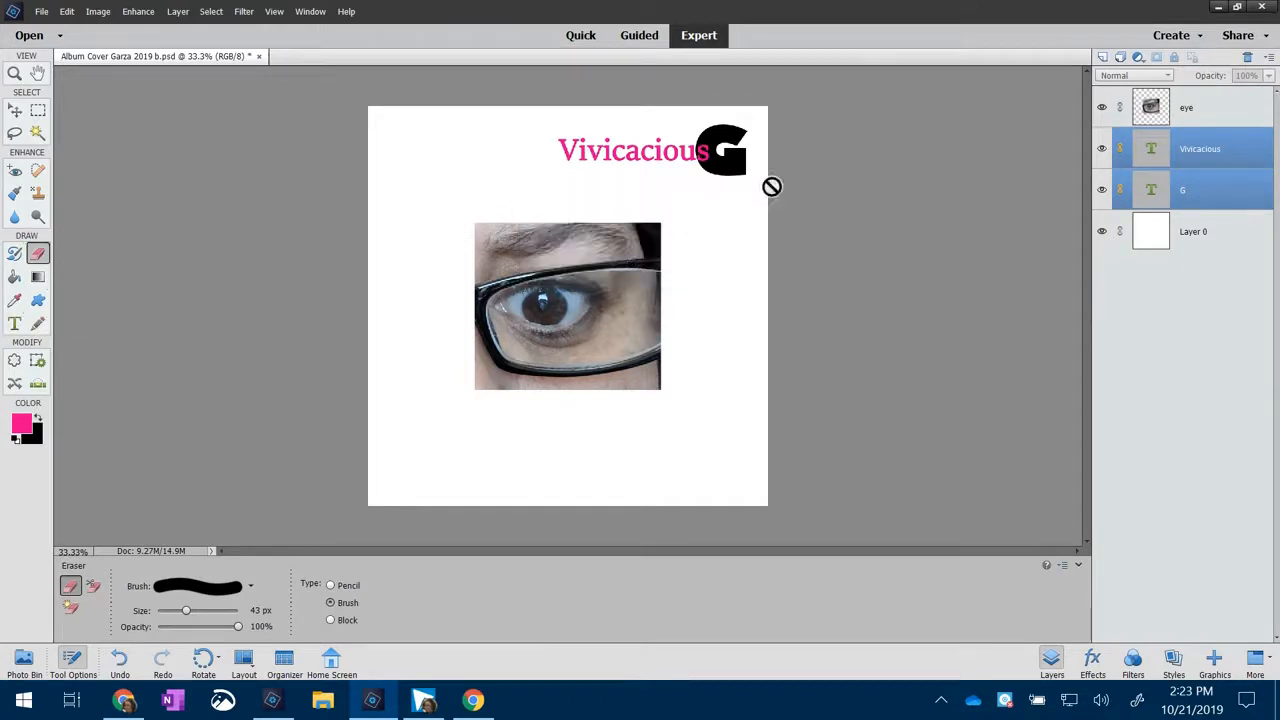
{"action": "left_click", "coordinate": [1165, 110]}
{"action": "left_click_drag", "start_coordinate": [491, 211], "coordinate": [476, 255]}
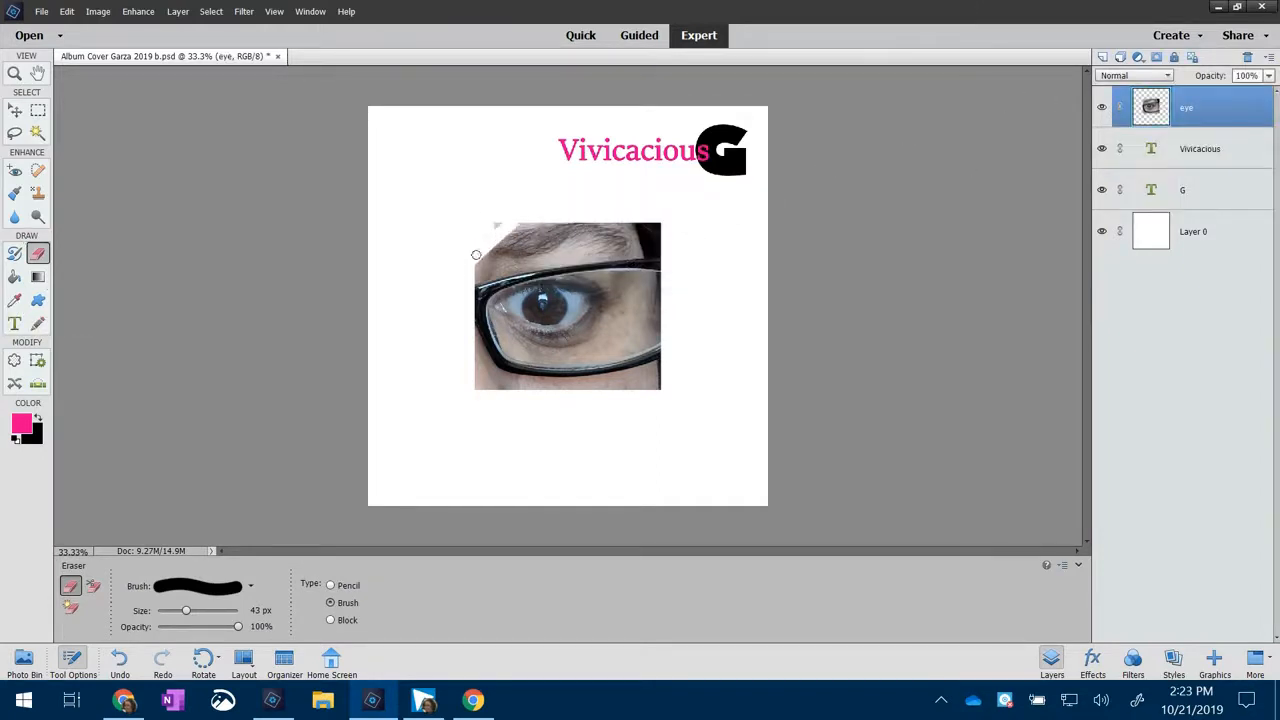
{"action": "mouse_move", "coordinate": [510, 210]}
{"action": "left_mouse_down"}
{"action": "mouse_move", "coordinate": [456, 295]}
{"action": "mouse_move", "coordinate": [544, 217]}
{"action": "mouse_move", "coordinate": [510, 225]}
{"action": "mouse_move", "coordinate": [567, 208]}
{"action": "mouse_move", "coordinate": [611, 205]}
{"action": "mouse_move", "coordinate": [538, 235]}
{"action": "mouse_move", "coordinate": [528, 270]}
{"action": "mouse_move", "coordinate": [572, 259]}
{"action": "mouse_move", "coordinate": [576, 226]}
{"action": "mouse_move", "coordinate": [596, 229]}
{"action": "mouse_move", "coordinate": [541, 240]}
{"action": "mouse_move", "coordinate": [685, 244]}
{"action": "mouse_move", "coordinate": [666, 250]}
{"action": "mouse_move", "coordinate": [675, 232]}
{"action": "mouse_move", "coordinate": [641, 224]}
{"action": "mouse_move", "coordinate": [608, 242]}
{"action": "mouse_move", "coordinate": [622, 246]}
{"action": "mouse_move", "coordinate": [647, 240]}
{"action": "mouse_move", "coordinate": [548, 241]}
{"action": "left_mouse_up"}
{"action": "mouse_move", "coordinate": [656, 250]}
{"action": "left_mouse_down"}
{"action": "mouse_move", "coordinate": [634, 391]}
{"action": "mouse_move", "coordinate": [645, 259]}
{"action": "mouse_move", "coordinate": [657, 390]}
{"action": "mouse_move", "coordinate": [667, 268]}
{"action": "mouse_move", "coordinate": [657, 313]}
{"action": "mouse_move", "coordinate": [654, 248]}
{"action": "mouse_move", "coordinate": [639, 270]}
{"action": "mouse_move", "coordinate": [464, 371]}
{"action": "mouse_move", "coordinate": [607, 368]}
{"action": "mouse_move", "coordinate": [480, 354]}
{"action": "mouse_move", "coordinate": [607, 374]}
{"action": "mouse_move", "coordinate": [510, 369]}
{"action": "mouse_move", "coordinate": [615, 373]}
{"action": "mouse_move", "coordinate": [458, 383]}
{"action": "mouse_move", "coordinate": [612, 390]}
{"action": "mouse_move", "coordinate": [473, 387]}
{"action": "mouse_move", "coordinate": [617, 359]}
{"action": "left_mouse_up"}
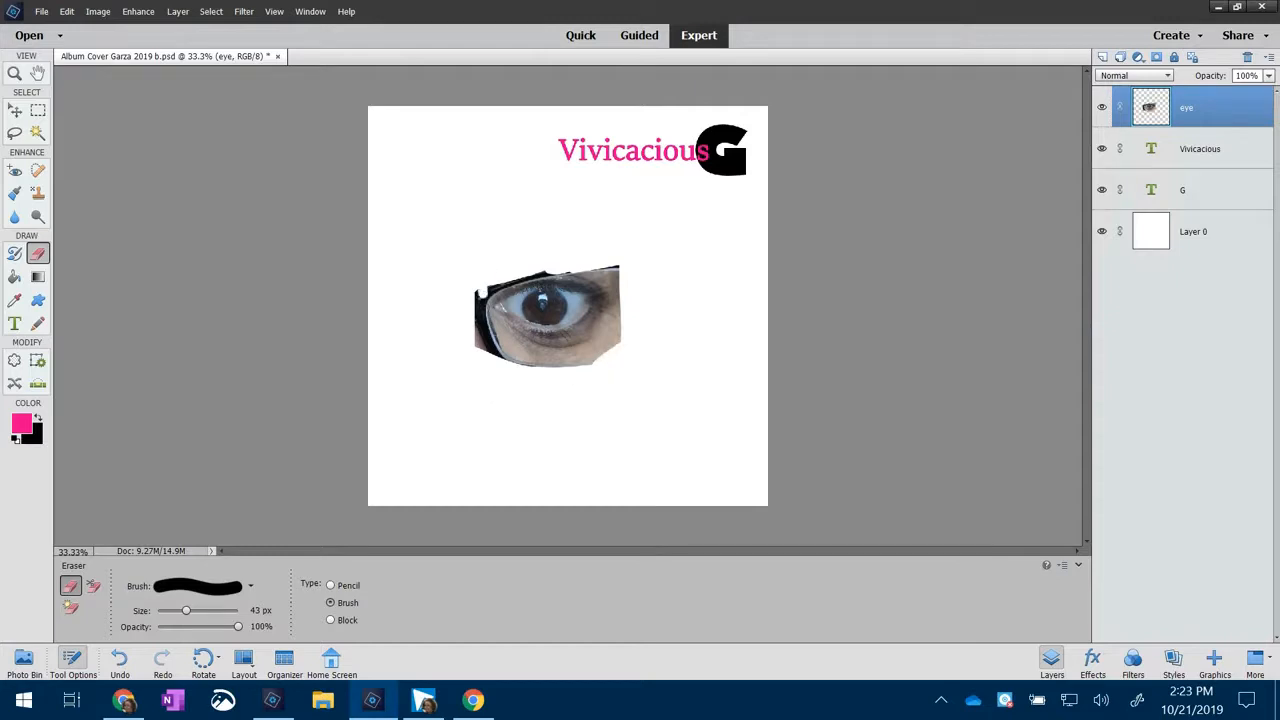
Step: Erase the remaining glasses frame and surplus skin on the eye layer, trimming the picture closely around the eye
{"action": "left_click_drag", "start_coordinate": [502, 364], "coordinate": [474, 295]}
{"action": "left_click_drag", "start_coordinate": [494, 351], "coordinate": [478, 348]}
{"action": "left_click_drag", "start_coordinate": [515, 282], "coordinate": [464, 309]}
{"action": "key", "text": "ctrl+z"}
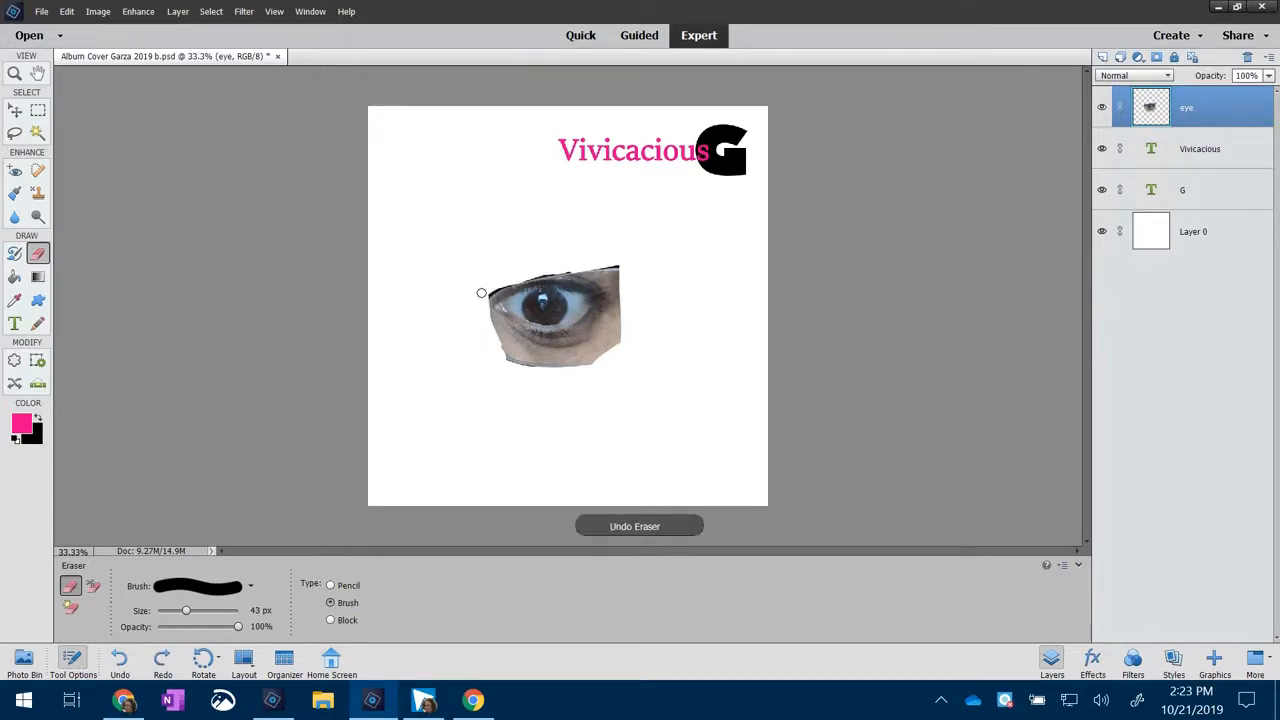
{"action": "left_click", "coordinate": [498, 283]}
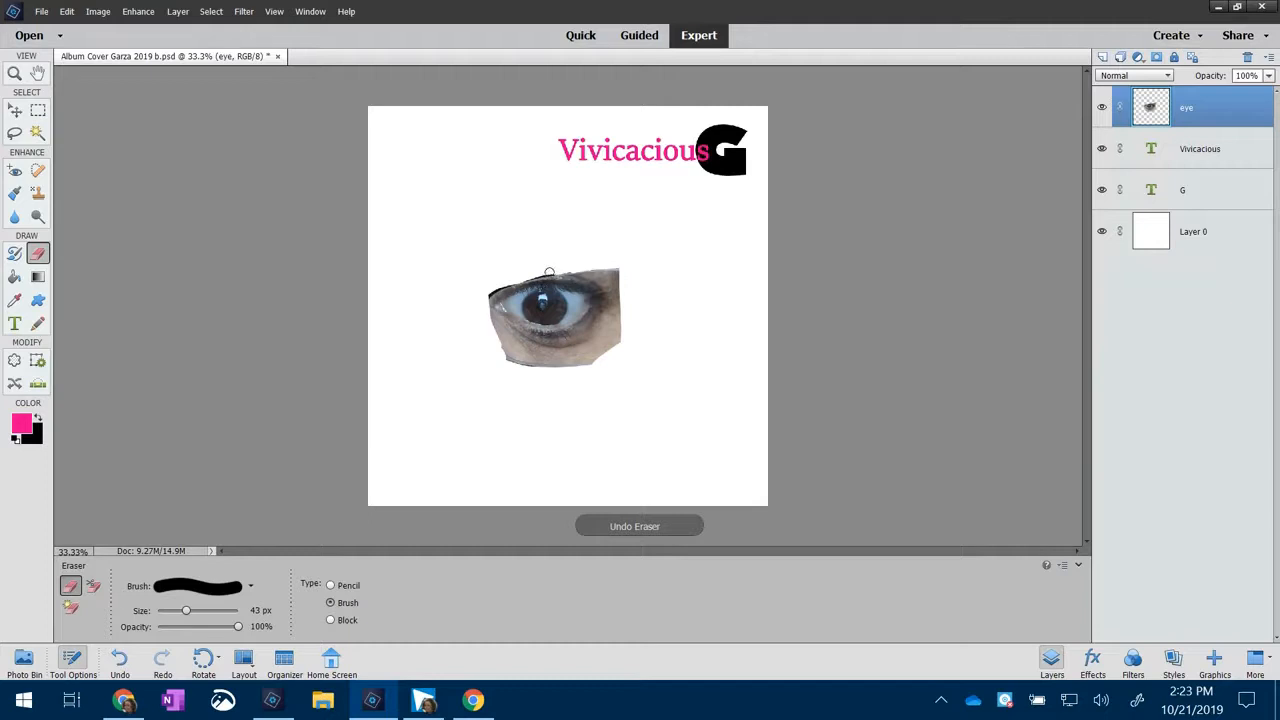
{"action": "mouse_move", "coordinate": [495, 334]}
{"action": "left_mouse_down"}
{"action": "mouse_move", "coordinate": [564, 346]}
{"action": "mouse_move", "coordinate": [627, 333]}
{"action": "mouse_move", "coordinate": [508, 348]}
{"action": "mouse_move", "coordinate": [600, 355]}
{"action": "mouse_move", "coordinate": [519, 359]}
{"action": "left_mouse_up"}
{"action": "left_click_drag", "start_coordinate": [604, 341], "coordinate": [619, 286]}
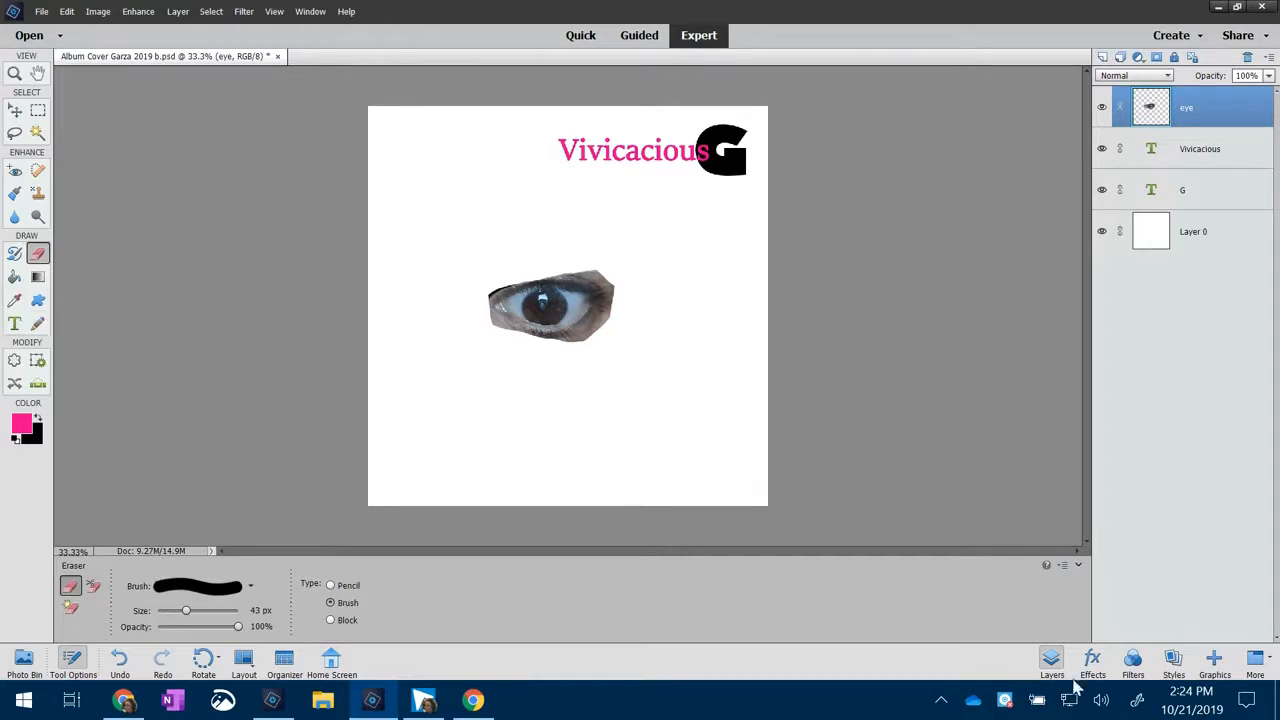
Step: Preview the artistic Paint Daubs filter on the eye layer, and return to the layer list
{"action": "left_click", "coordinate": [1137, 668]}
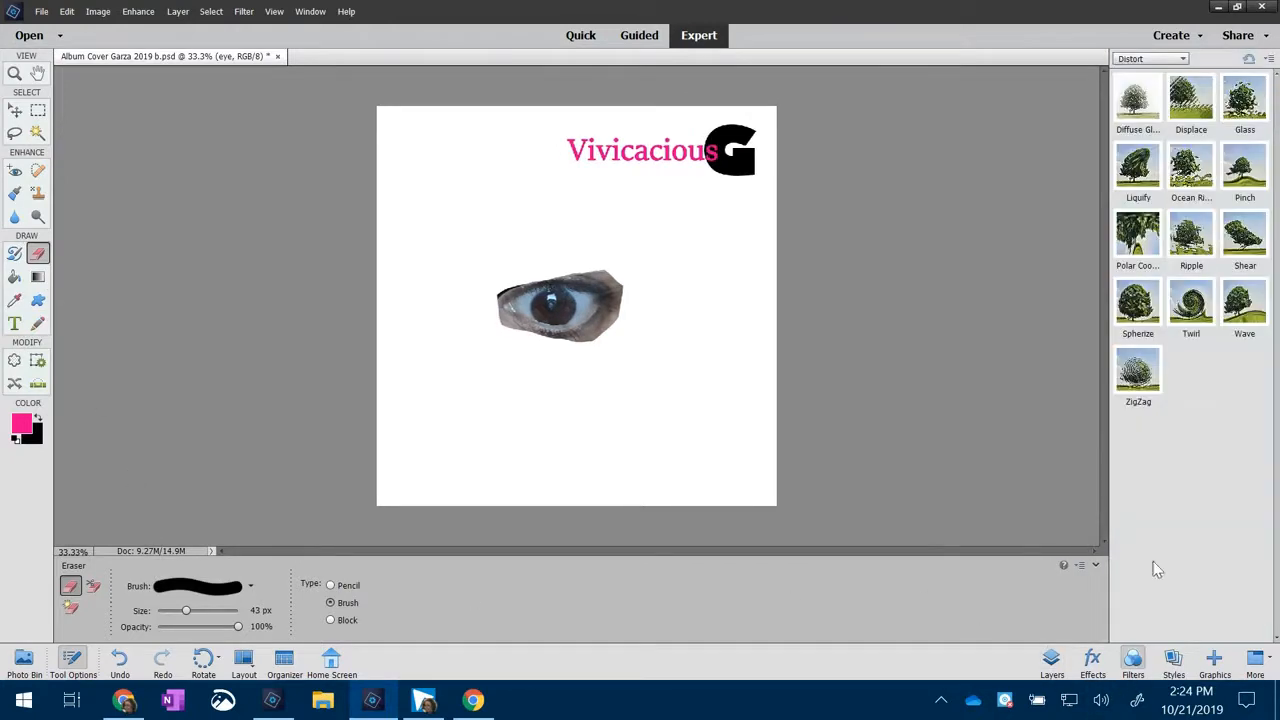
{"action": "left_click", "coordinate": [1143, 59]}
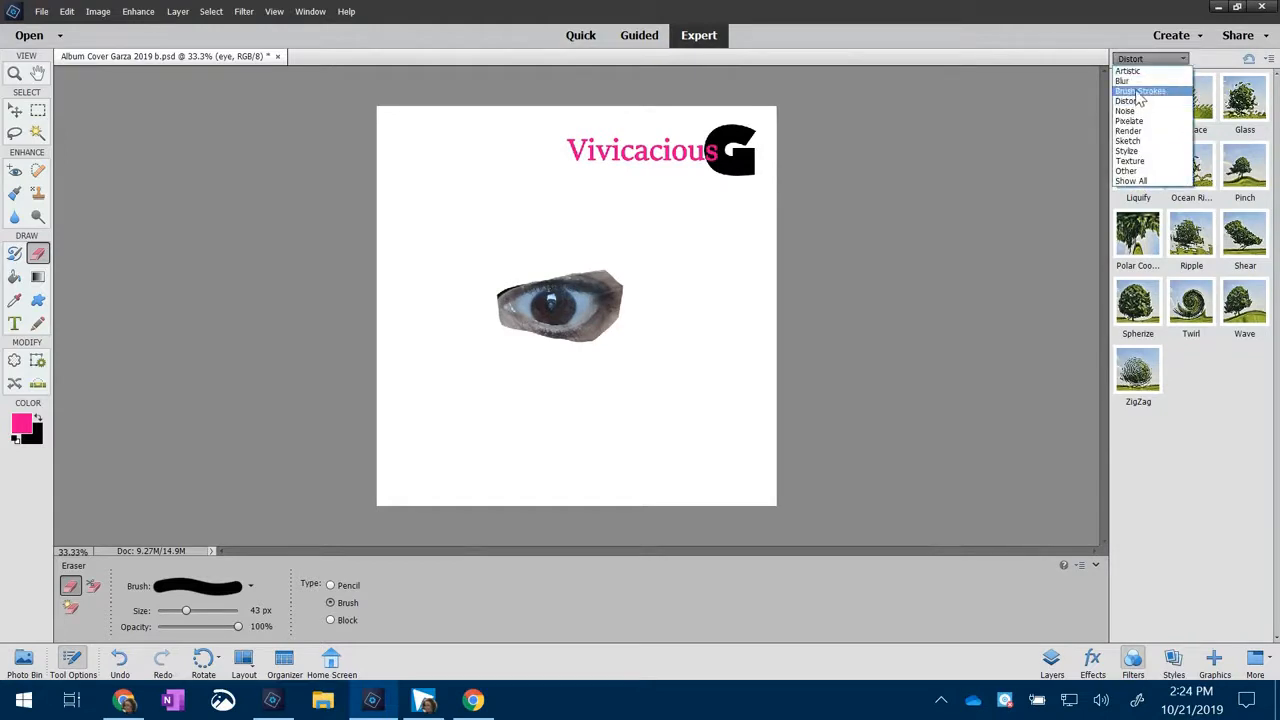
{"action": "left_click", "coordinate": [1130, 71]}
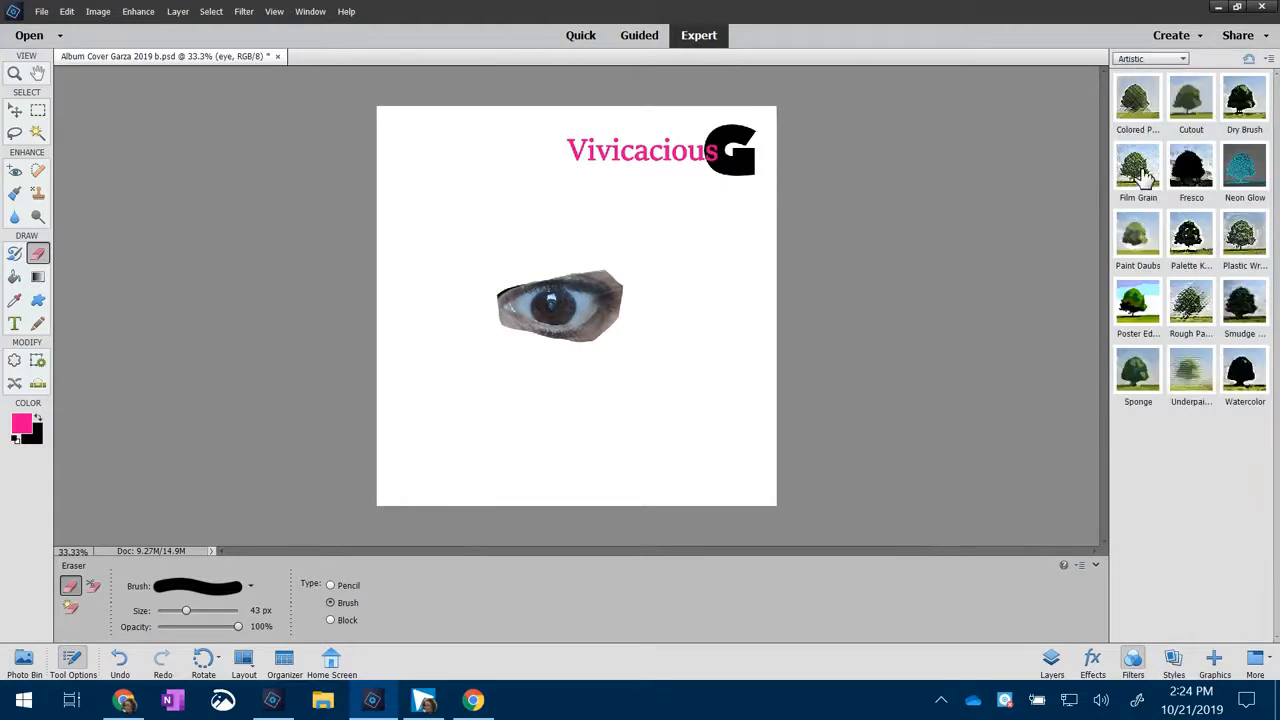
{"action": "left_click", "coordinate": [1137, 248]}
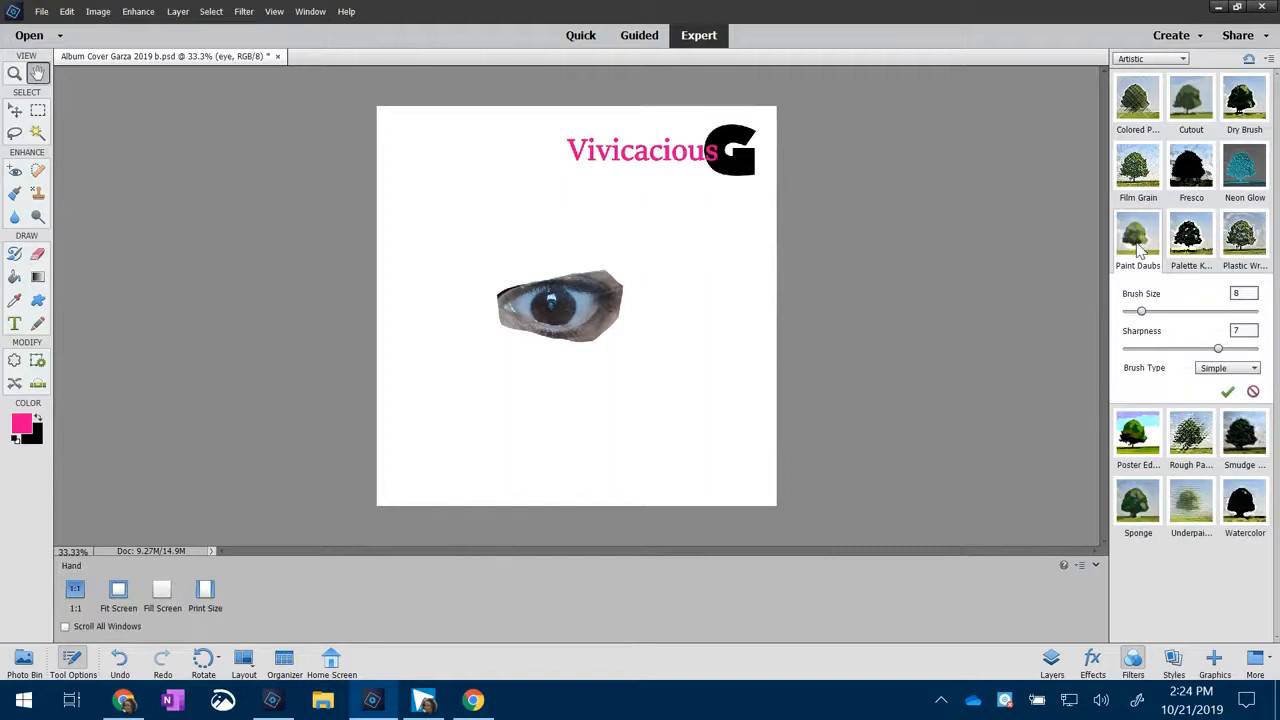
{"action": "left_click", "coordinate": [1062, 672]}
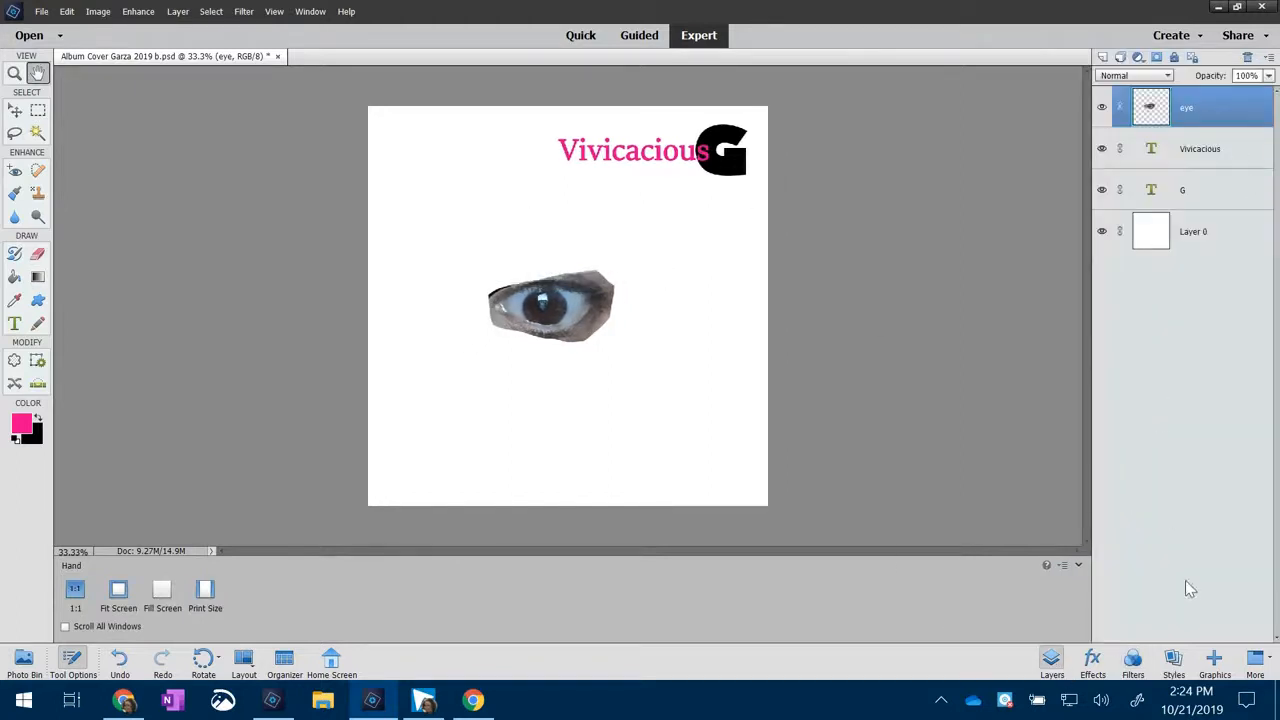
Step: Preview the artistic Poster Edges, Underpainting and Watercolor filters on the eye layer
{"action": "left_click", "coordinate": [1134, 670]}
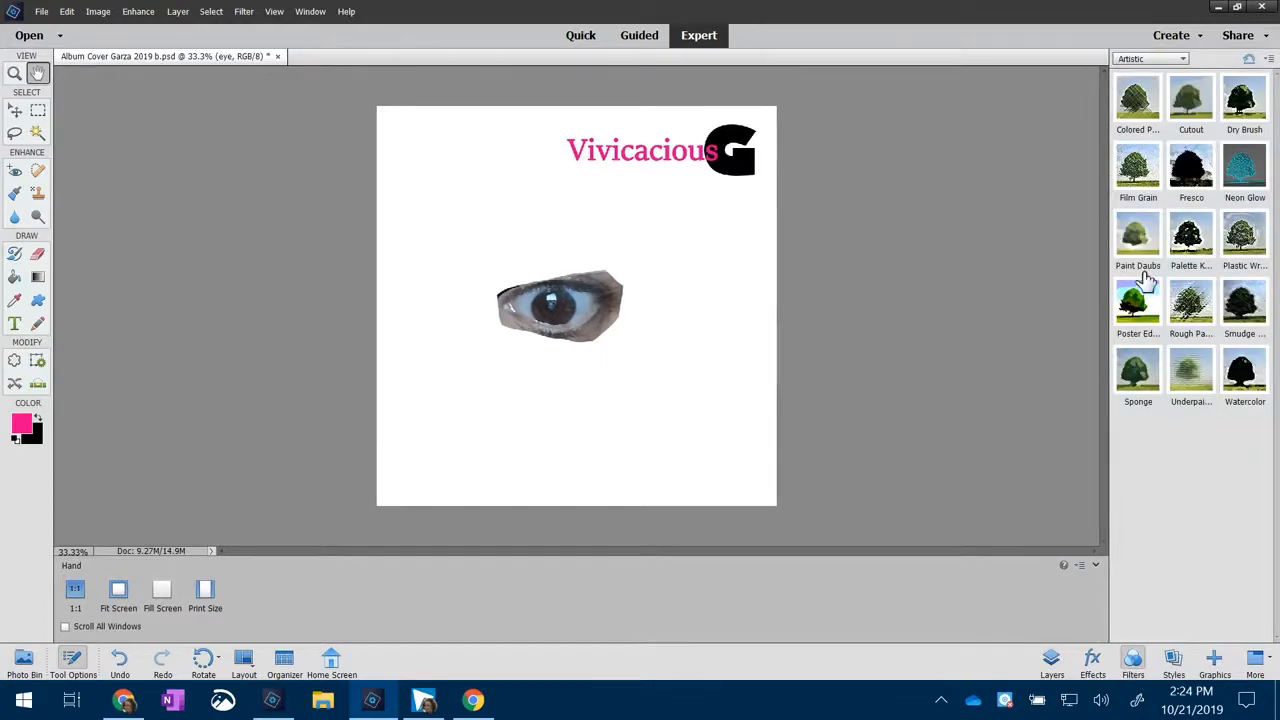
{"action": "left_click", "coordinate": [1140, 316]}
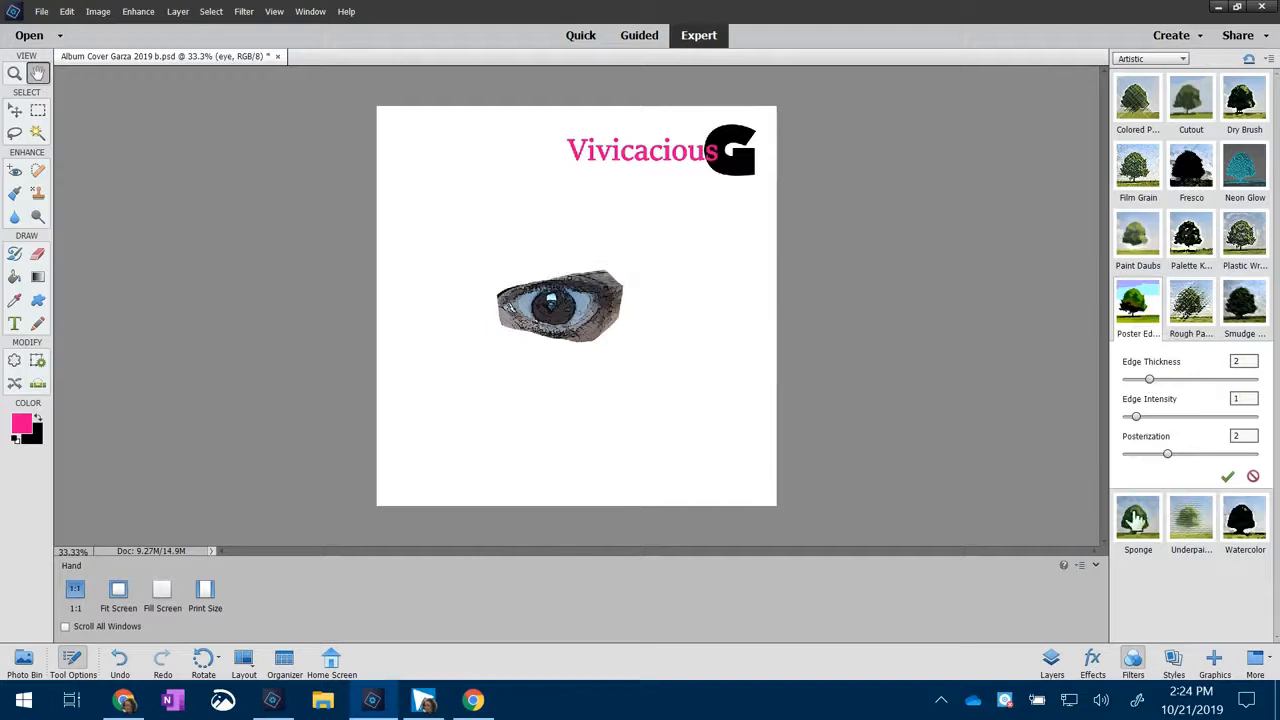
{"action": "left_click", "coordinate": [1189, 530]}
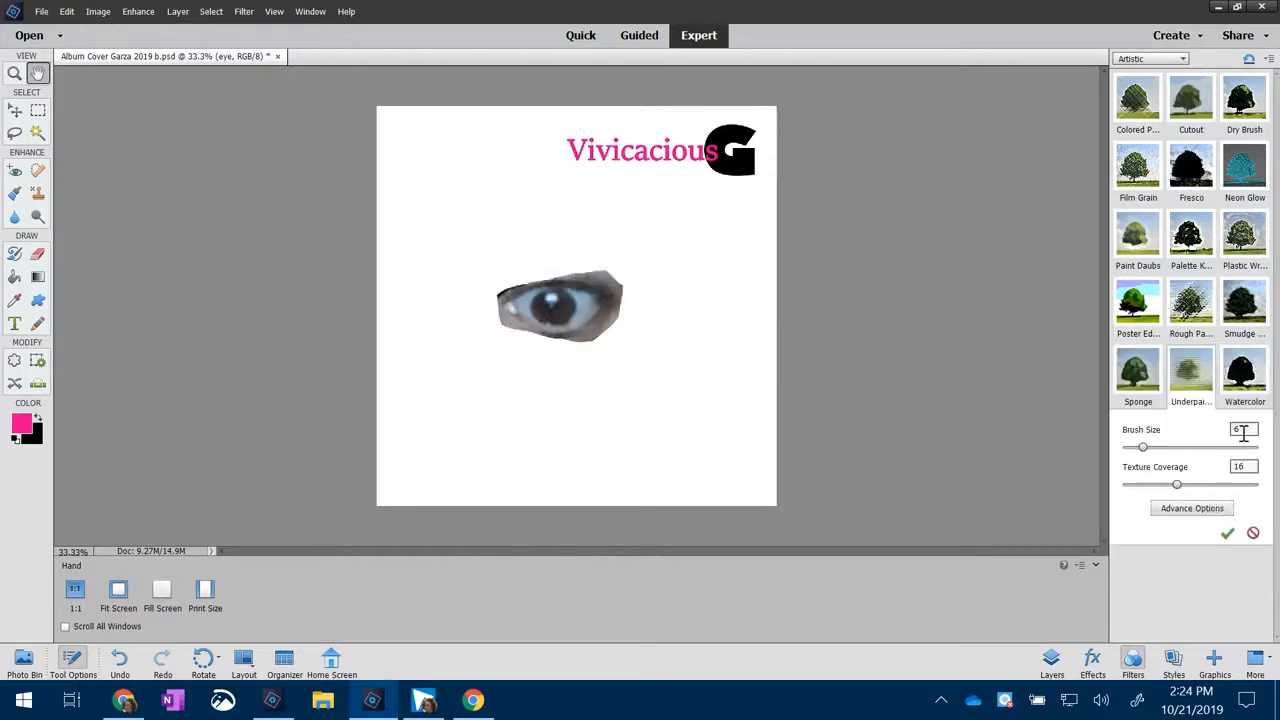
{"action": "left_click", "coordinate": [1243, 385]}
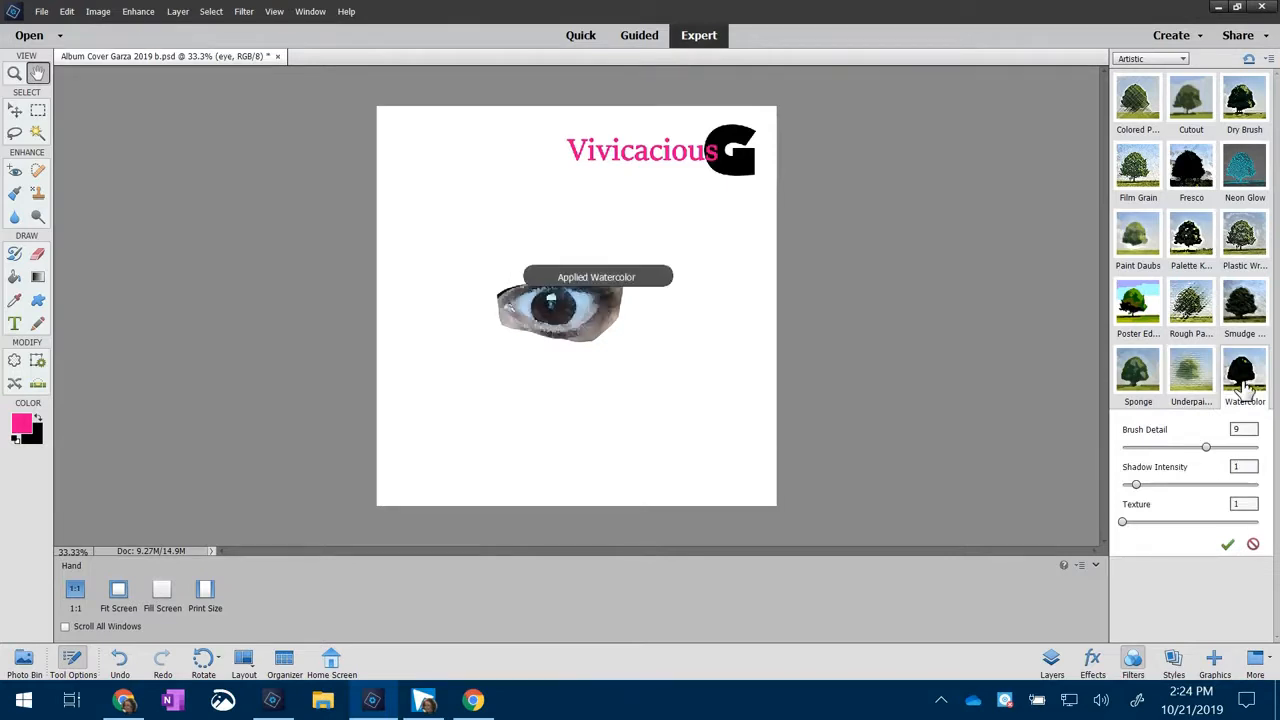
Step: Try a Motion Blur distance of 1054 on the eye layer, and apply the filter with distance 1 at angle 0°
{"action": "left_click", "coordinate": [1150, 60]}
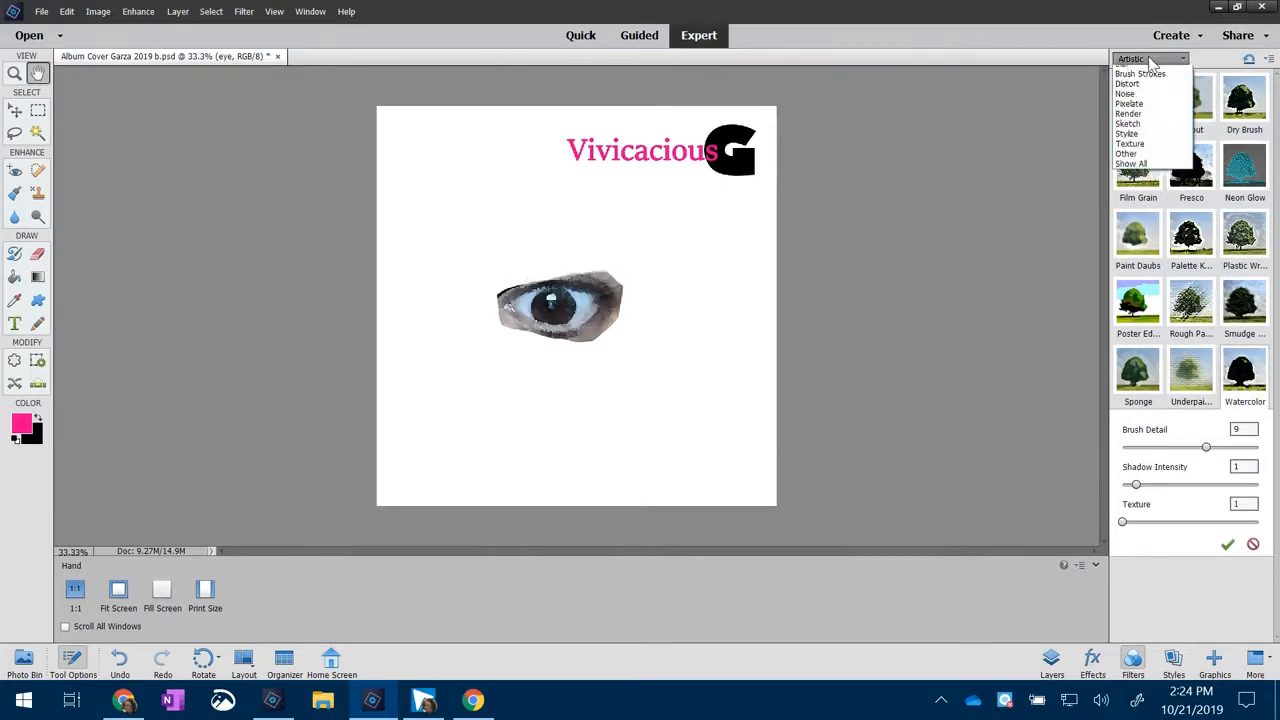
{"action": "left_click", "coordinate": [1138, 78]}
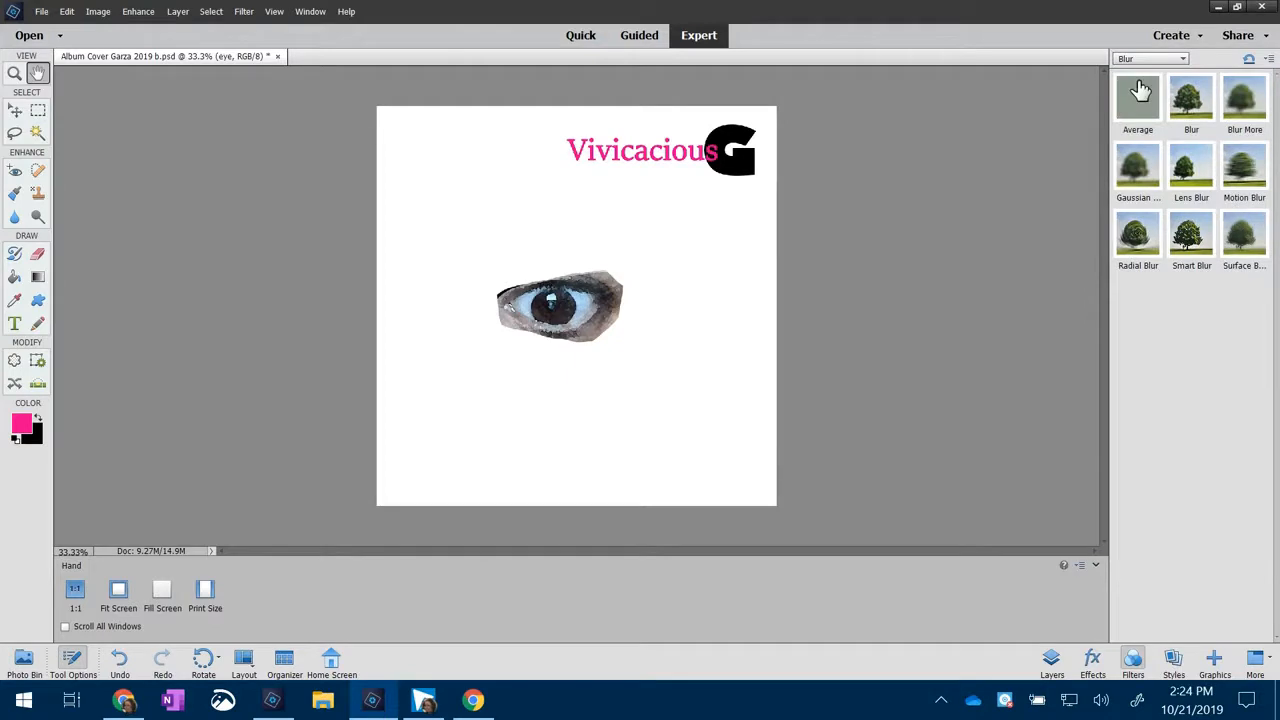
{"action": "left_click", "coordinate": [1245, 175]}
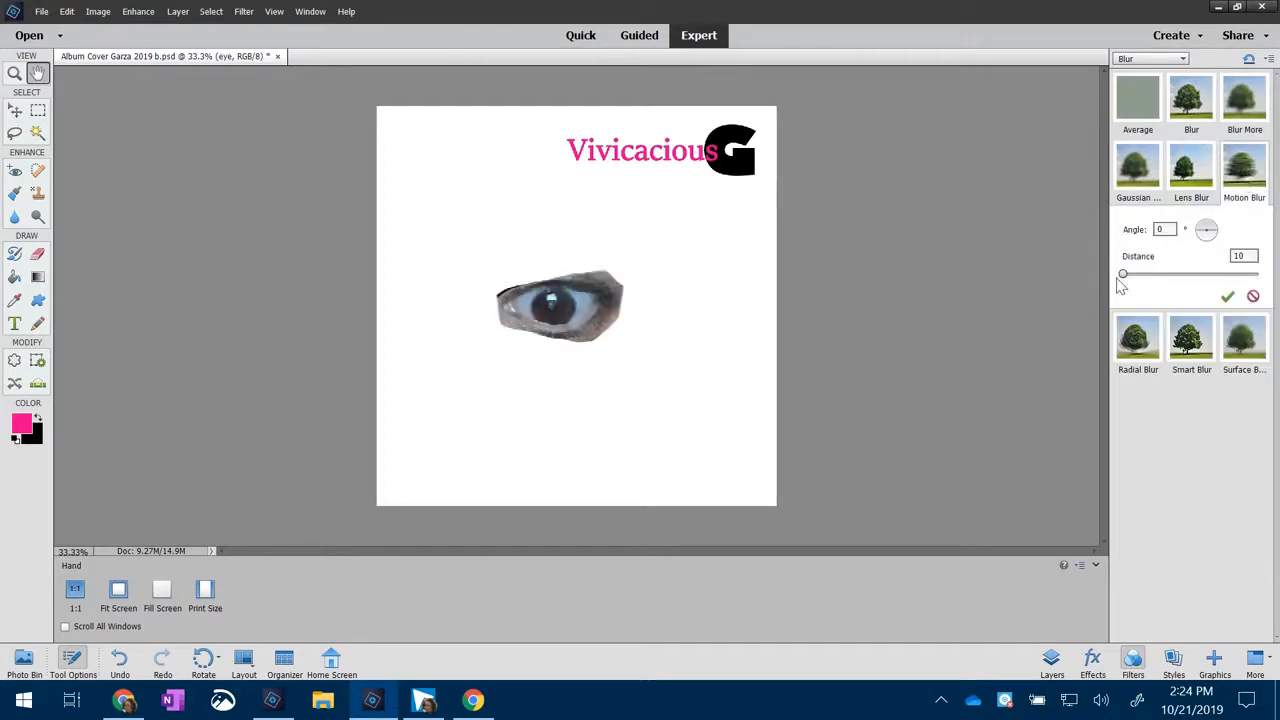
{"action": "left_click_drag", "start_coordinate": [1125, 276], "coordinate": [1195, 288]}
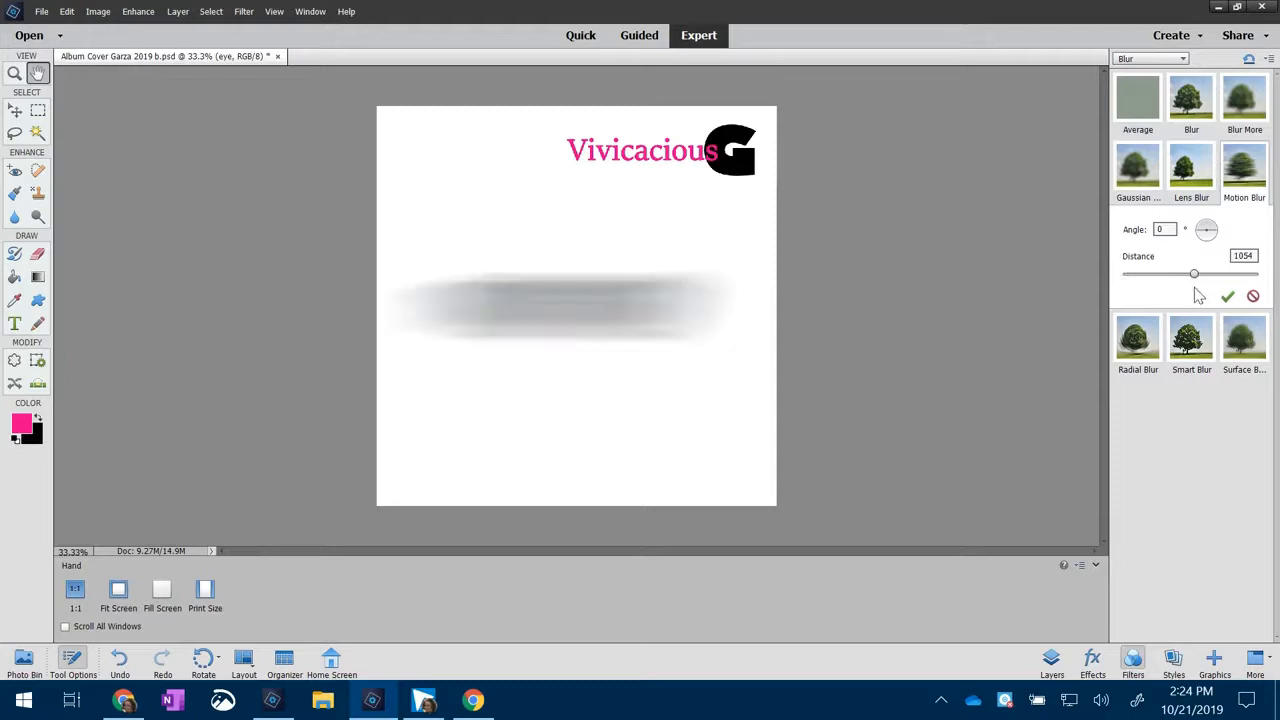
{"action": "left_click_drag", "start_coordinate": [1194, 275], "coordinate": [1100, 277]}
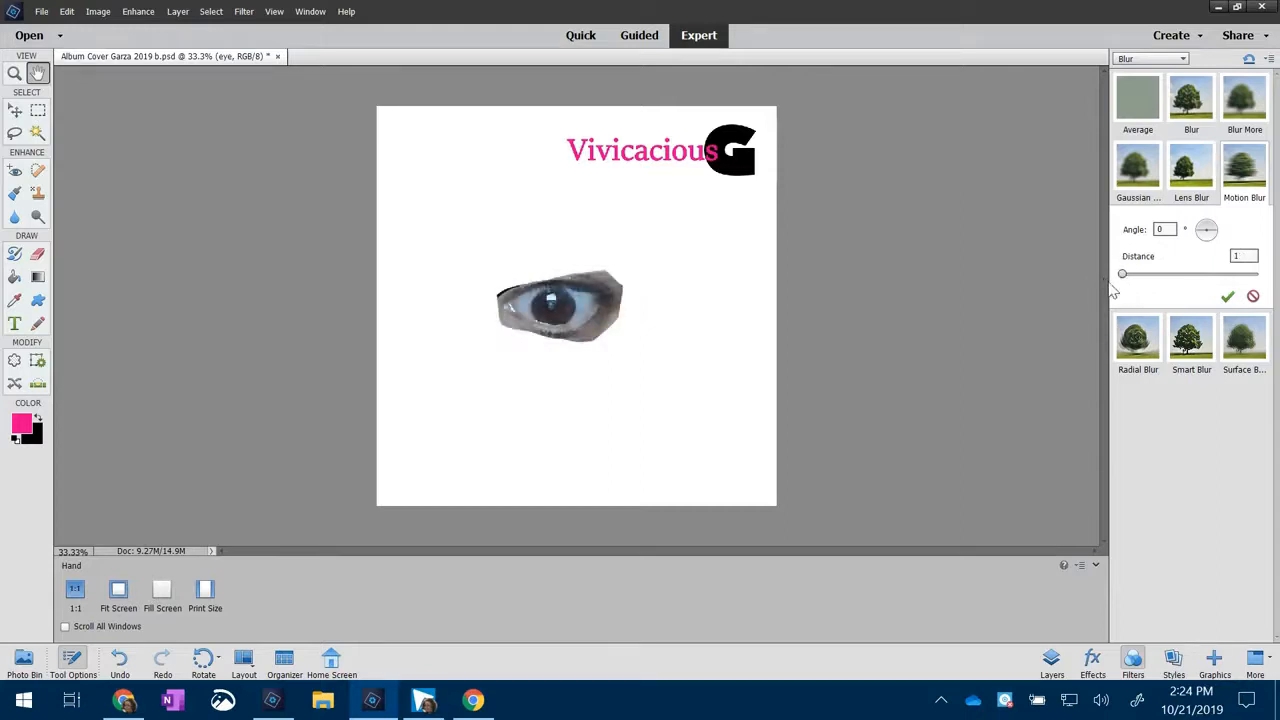
{"action": "left_click", "coordinate": [1229, 296]}
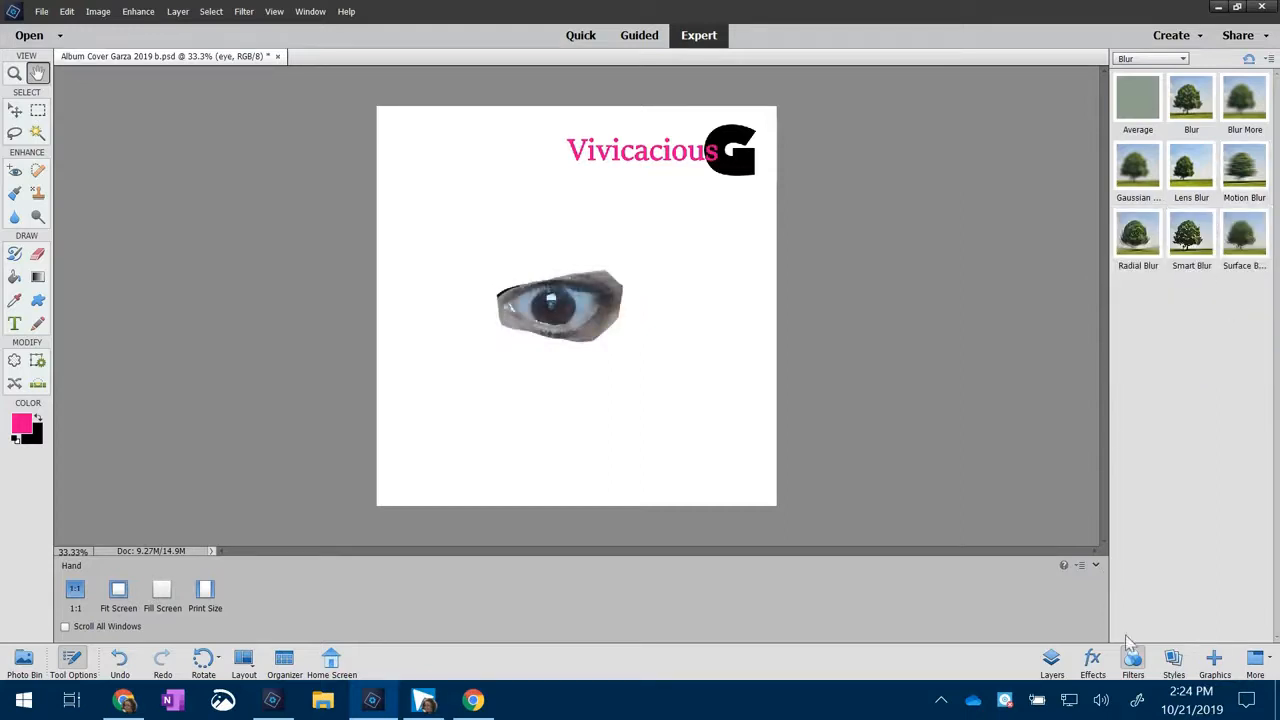
Step: Duplicate the eye layer and move the copy slightly to the left so it partly overlaps the original eye
{"action": "left_click", "coordinate": [1051, 660]}
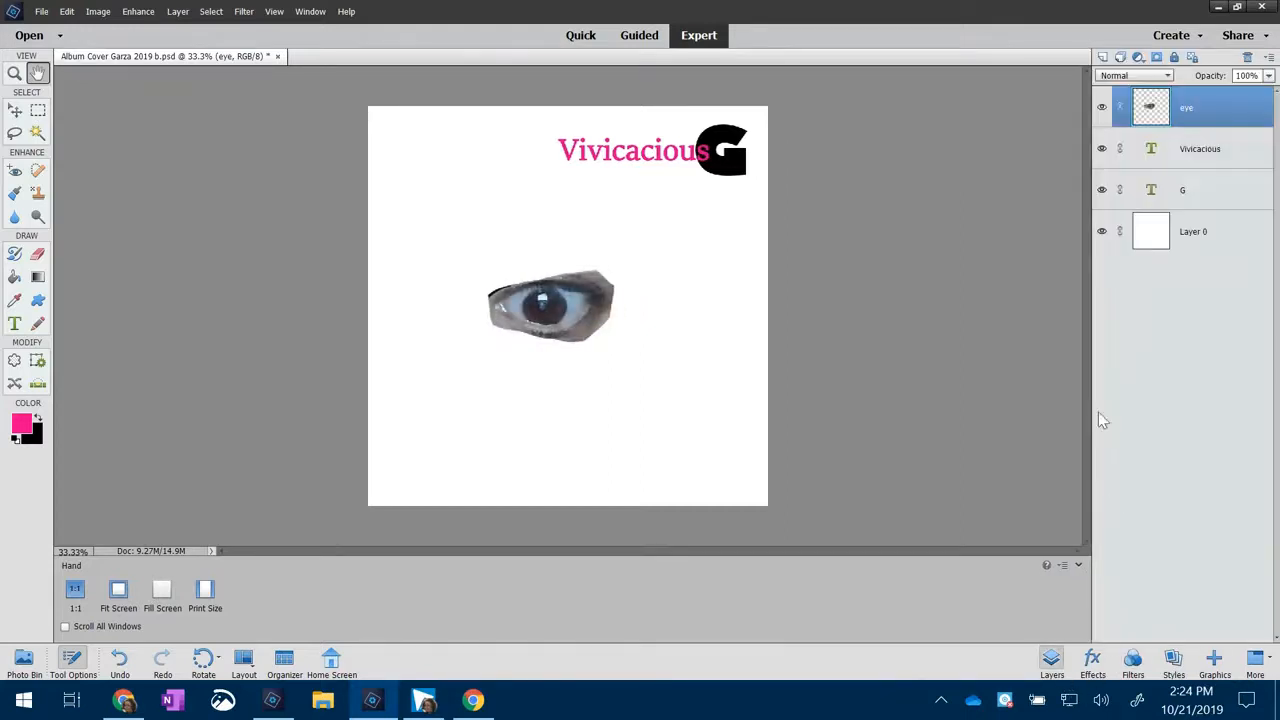
{"action": "right_click", "coordinate": [1190, 120]}
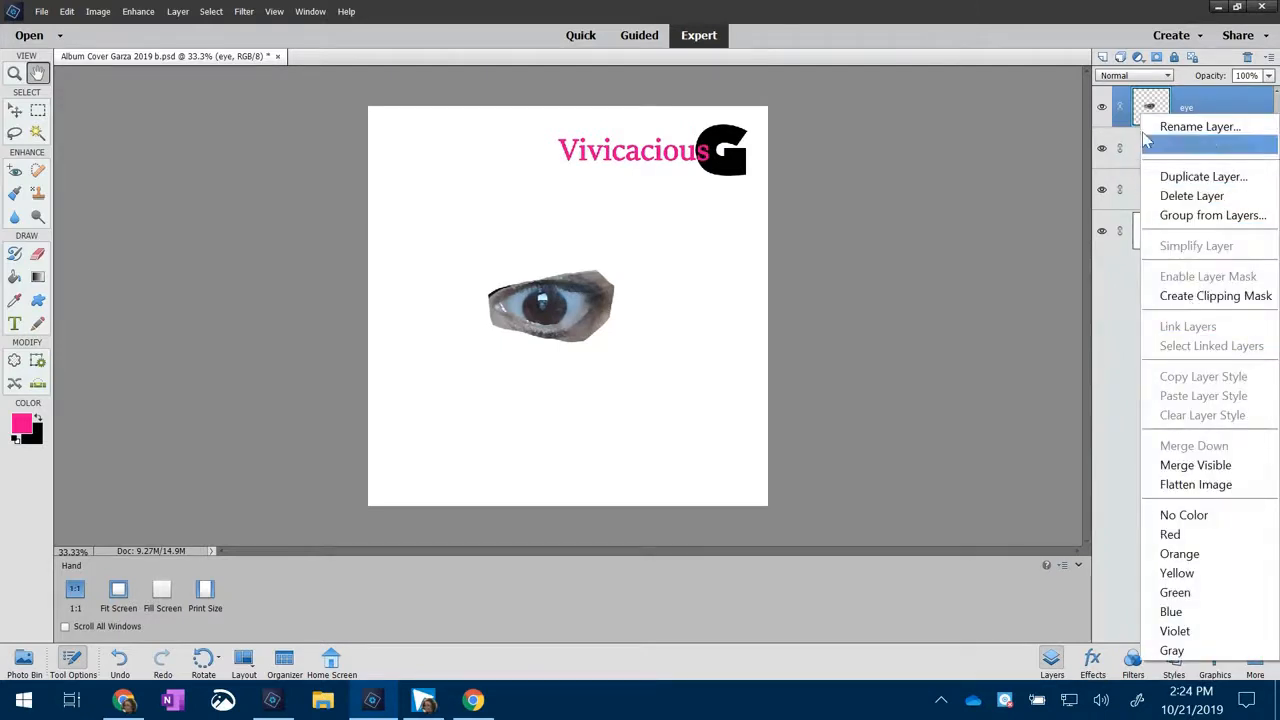
{"action": "left_click", "coordinate": [1190, 127]}
{"action": "right_click", "coordinate": [1198, 108]}
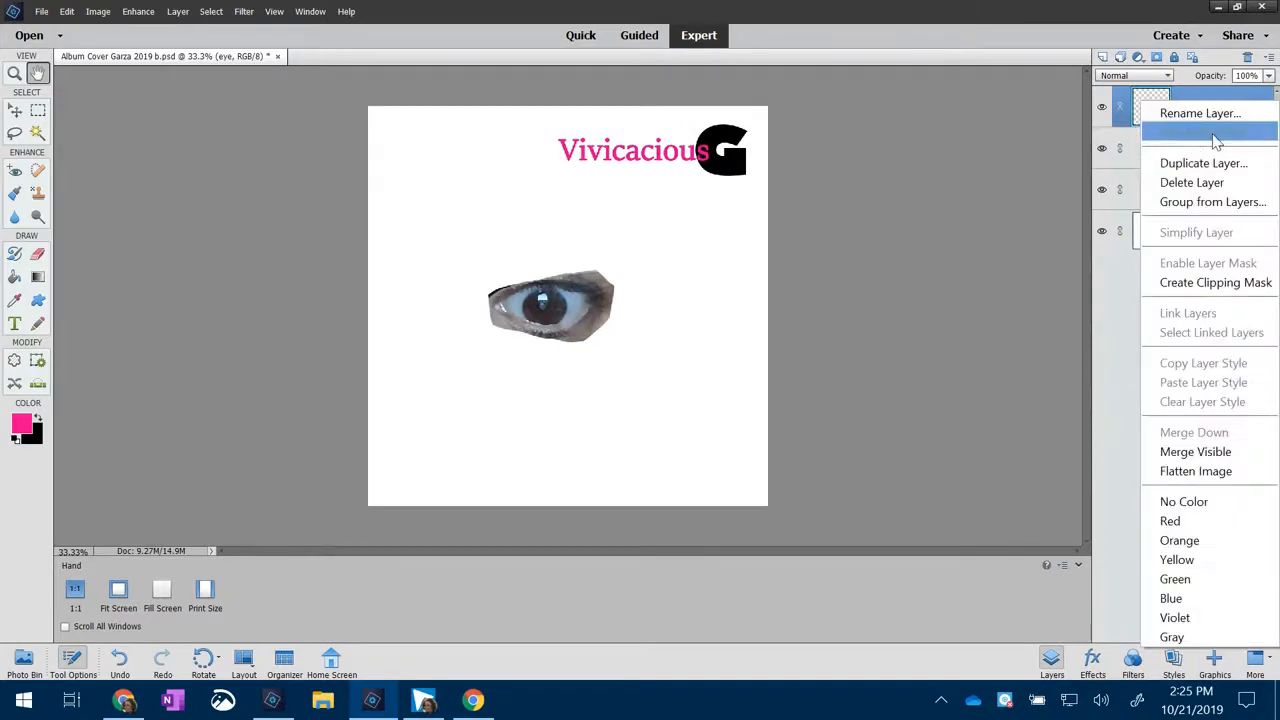
{"action": "left_click", "coordinate": [1210, 164]}
{"action": "left_click", "coordinate": [758, 218]}
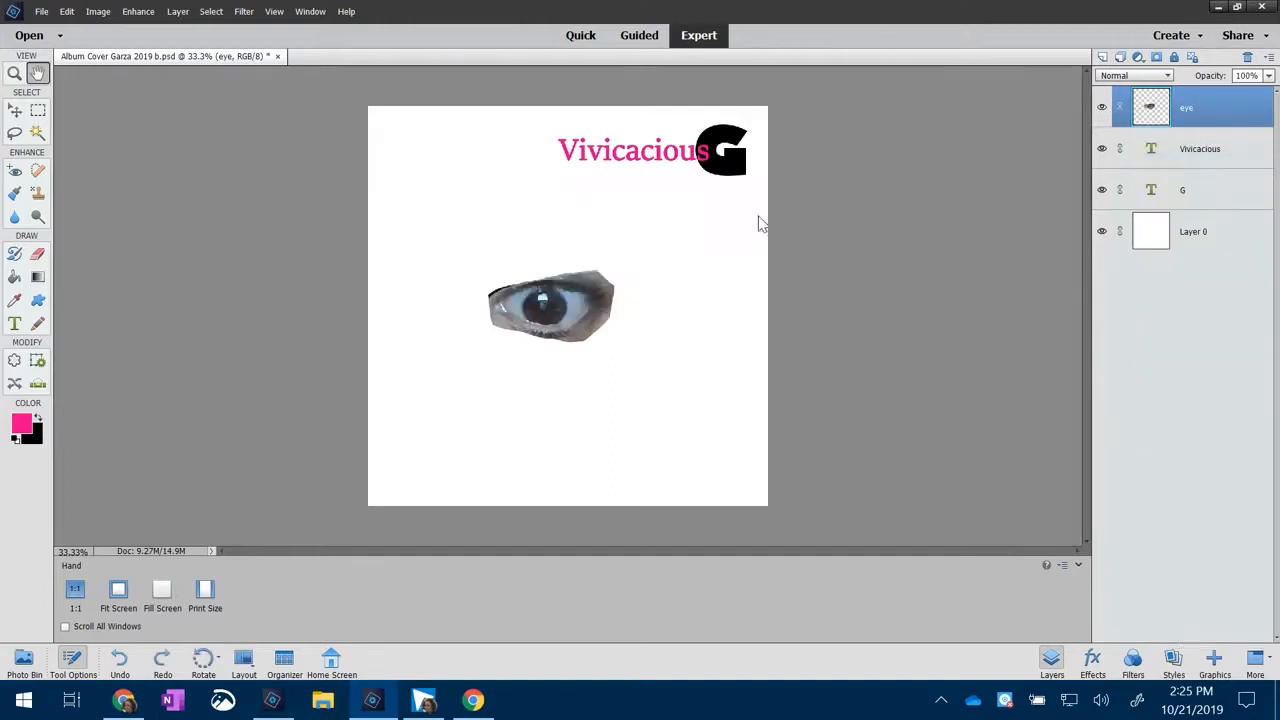
{"action": "left_click", "coordinate": [15, 110]}
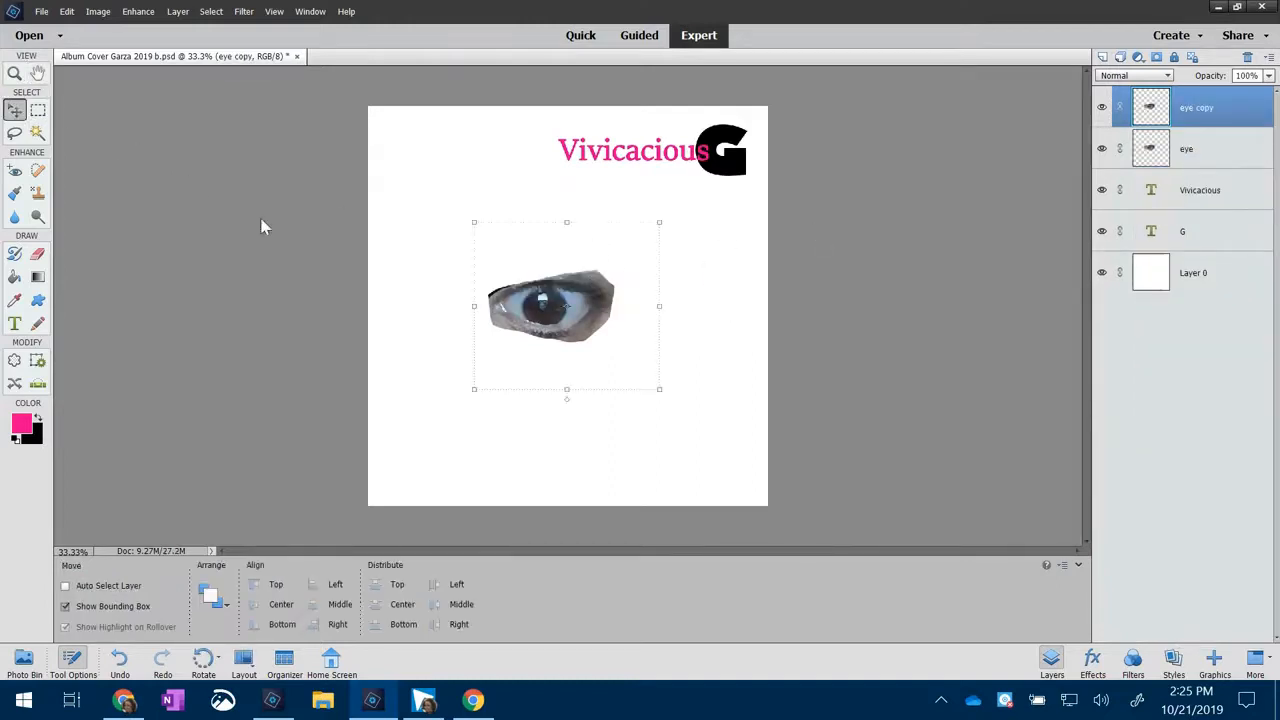
{"action": "left_click_drag", "start_coordinate": [534, 346], "coordinate": [491, 336]}
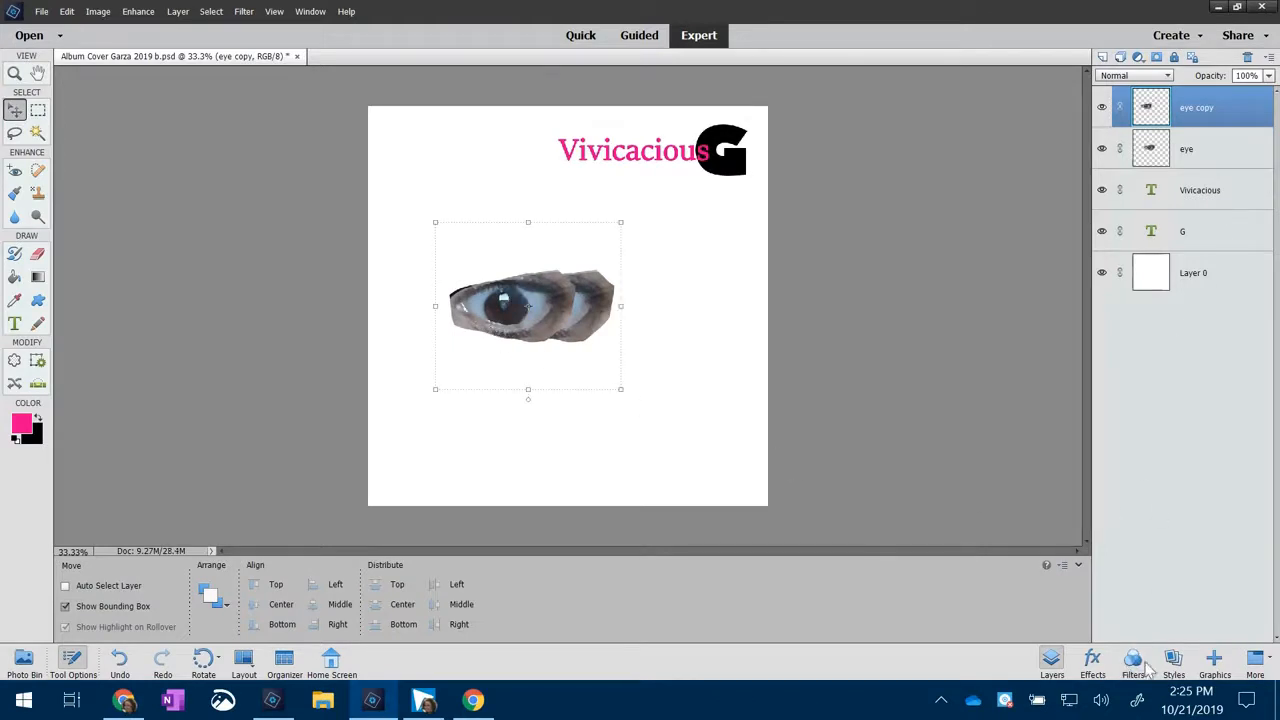
Step: Apply a horizontal Motion Blur with a distance of 732 to the original eye layer beneath the copy
{"action": "left_click", "coordinate": [1181, 150]}
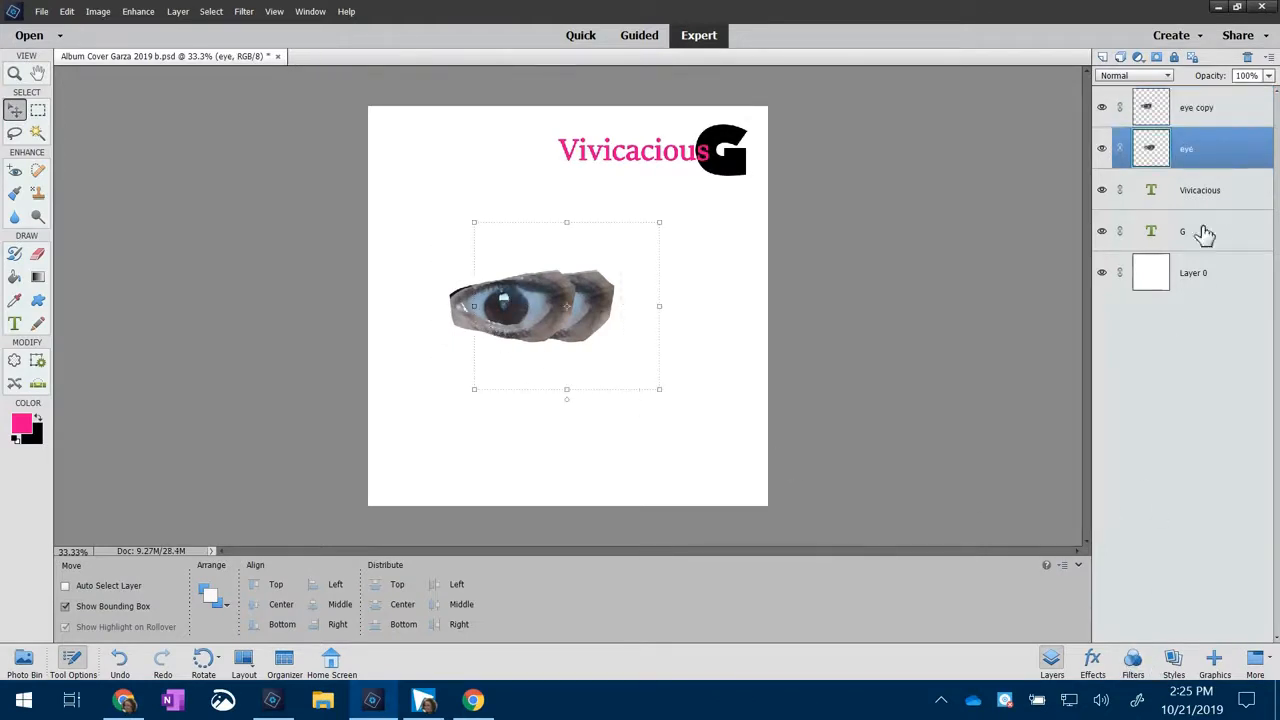
{"action": "left_click", "coordinate": [1133, 658]}
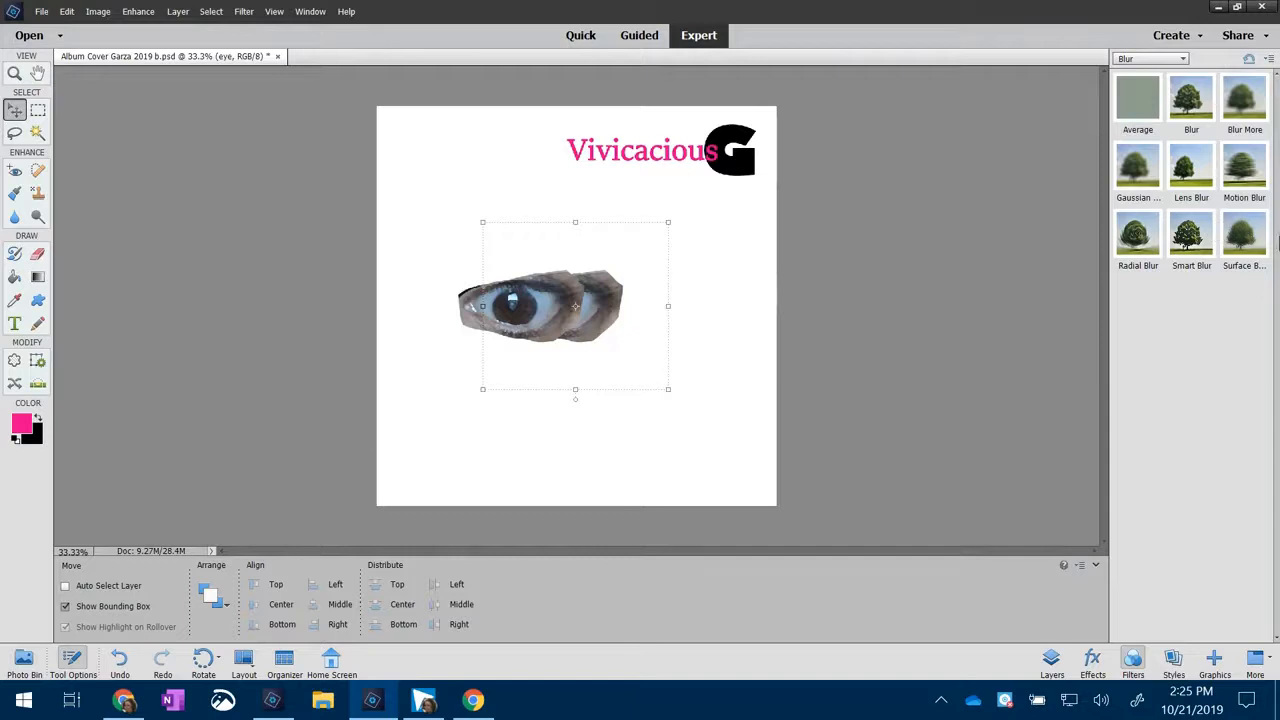
{"action": "left_click", "coordinate": [1244, 168]}
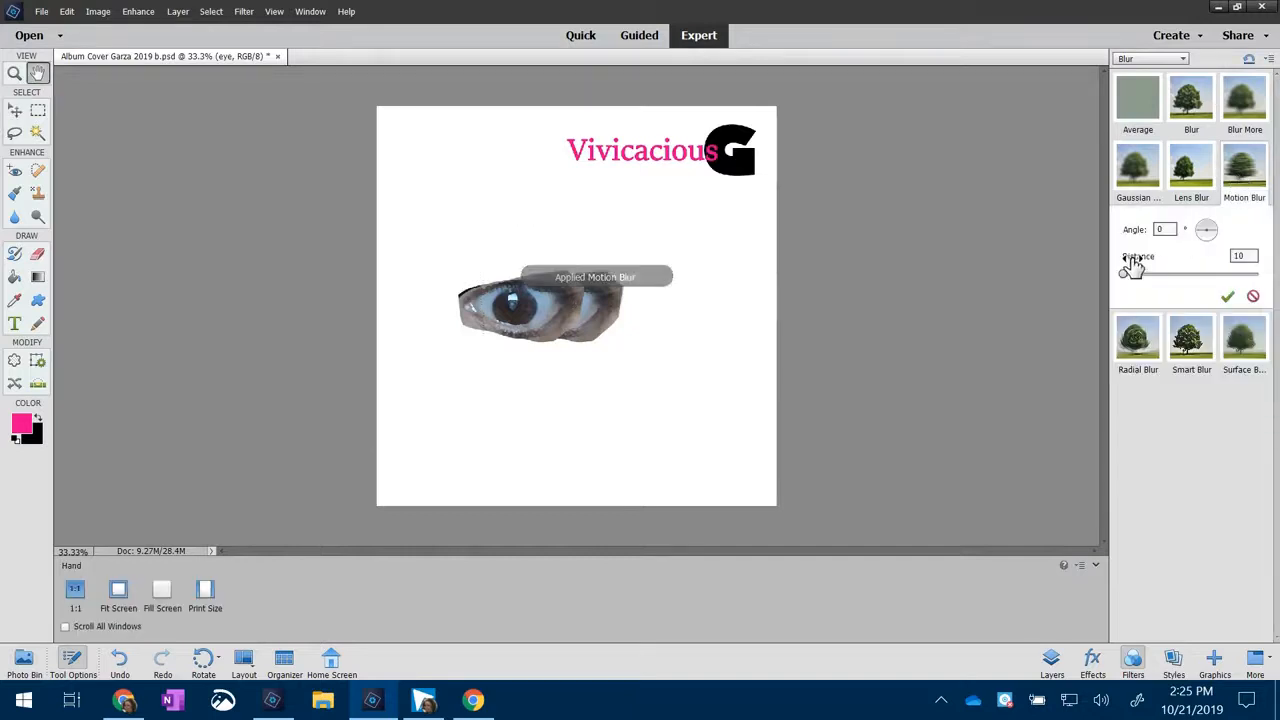
{"action": "left_click_drag", "start_coordinate": [1128, 276], "coordinate": [1176, 283]}
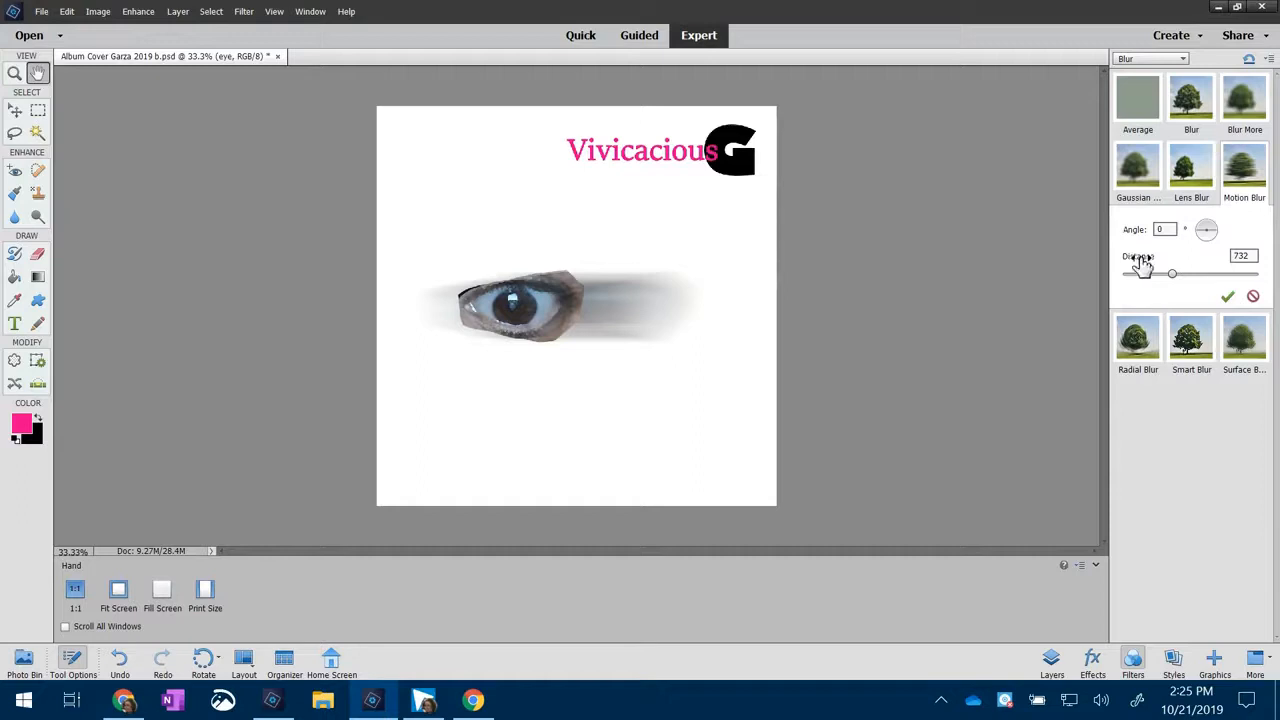
{"action": "left_click", "coordinate": [1053, 662]}
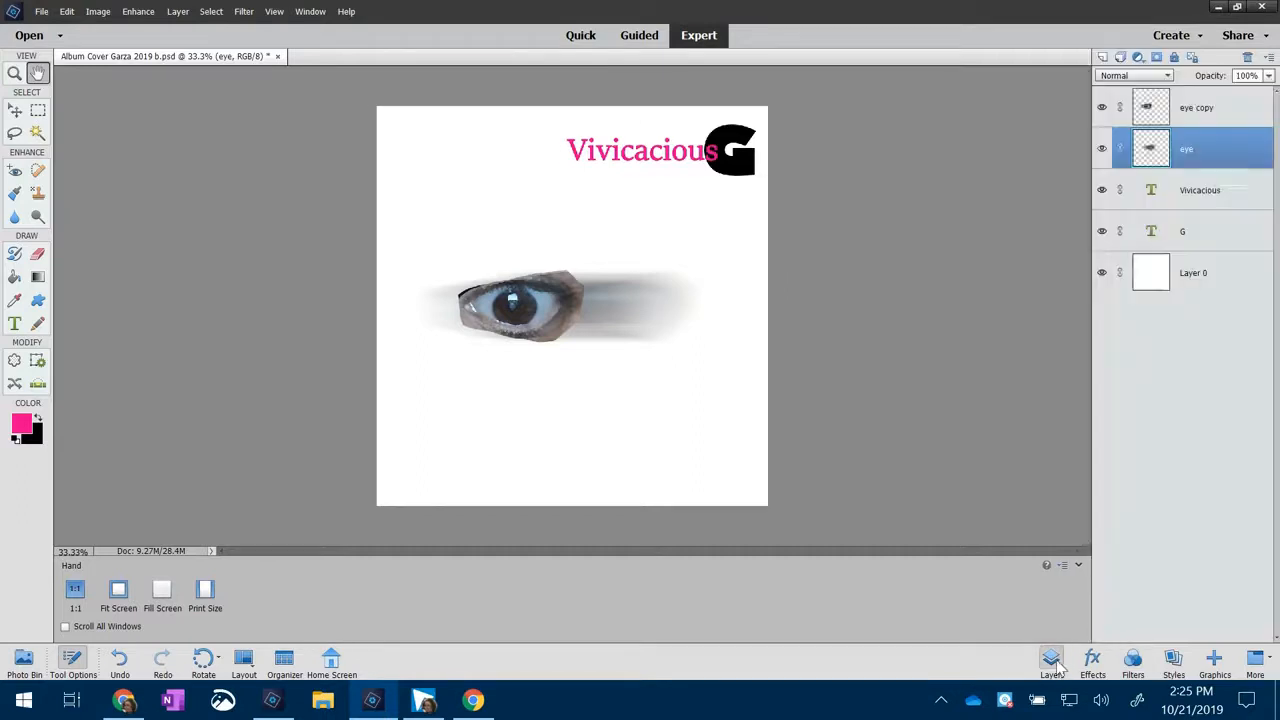
Step: Apply a light Motion Blur with distance 30 at angle 0° to the eye copy layer
{"action": "left_click", "coordinate": [1208, 118]}
{"action": "left_click", "coordinate": [1133, 662]}
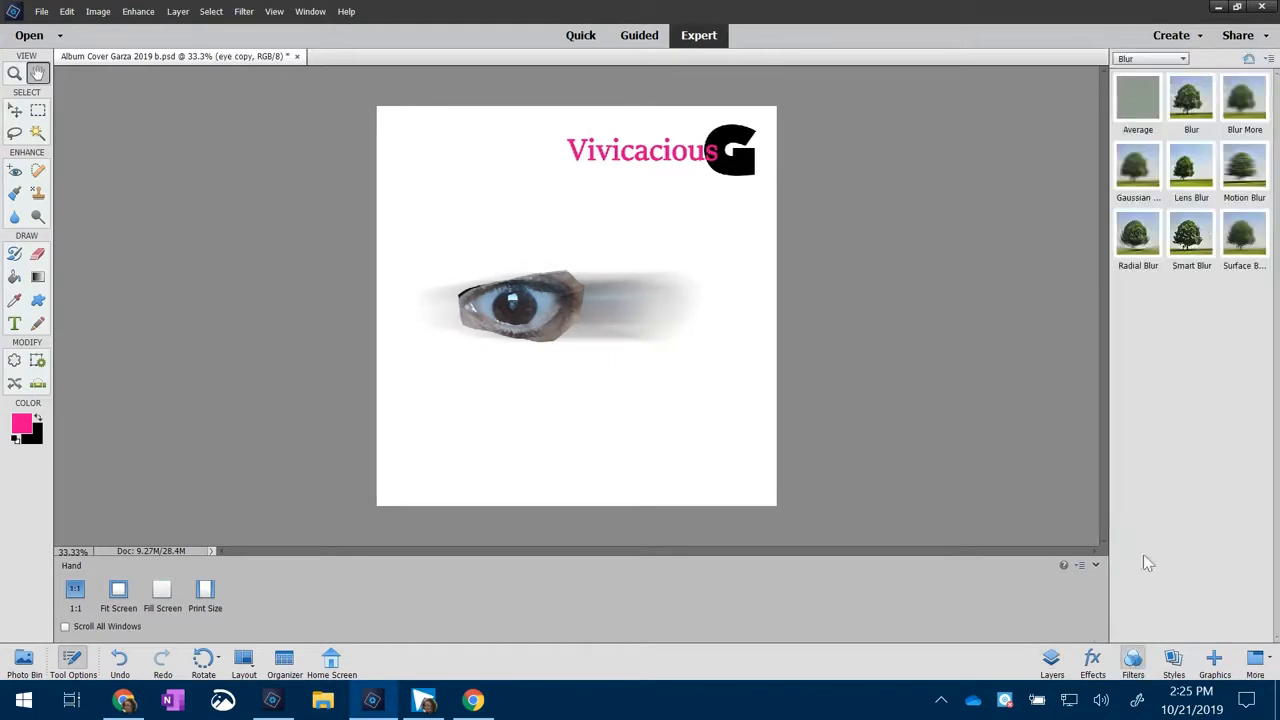
{"action": "left_click", "coordinate": [1203, 103]}
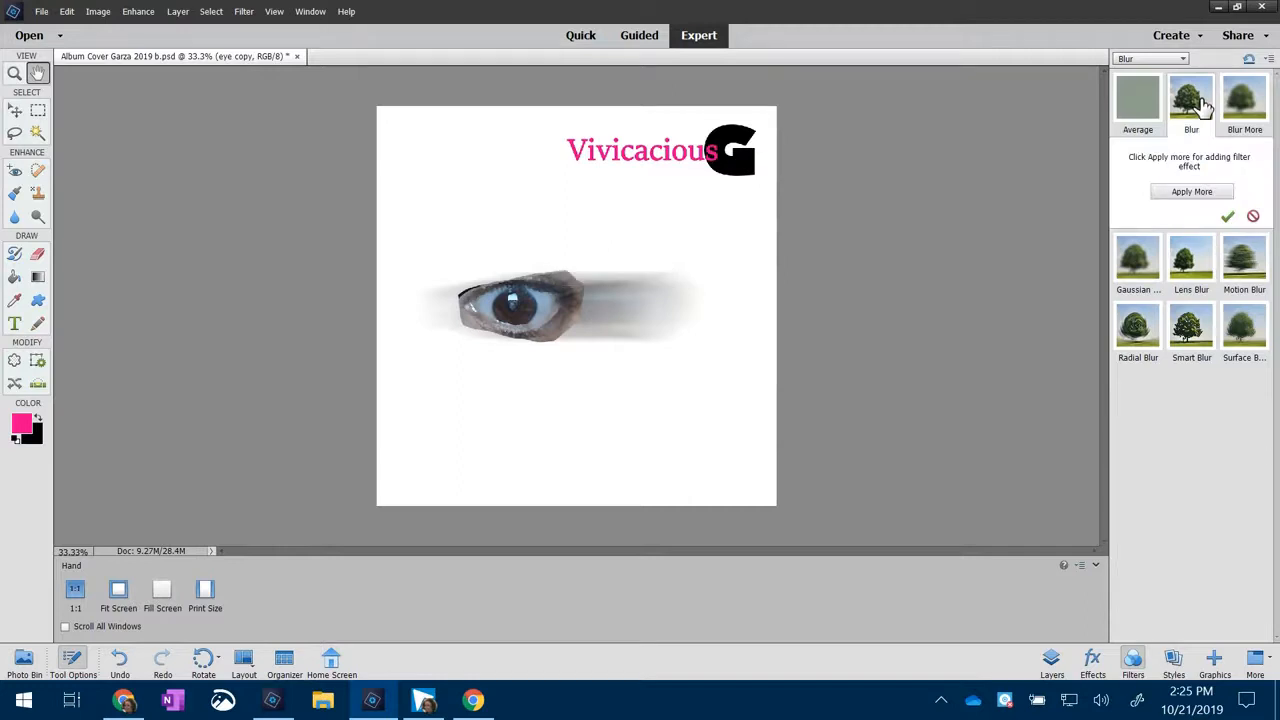
{"action": "left_click", "coordinate": [1244, 260]}
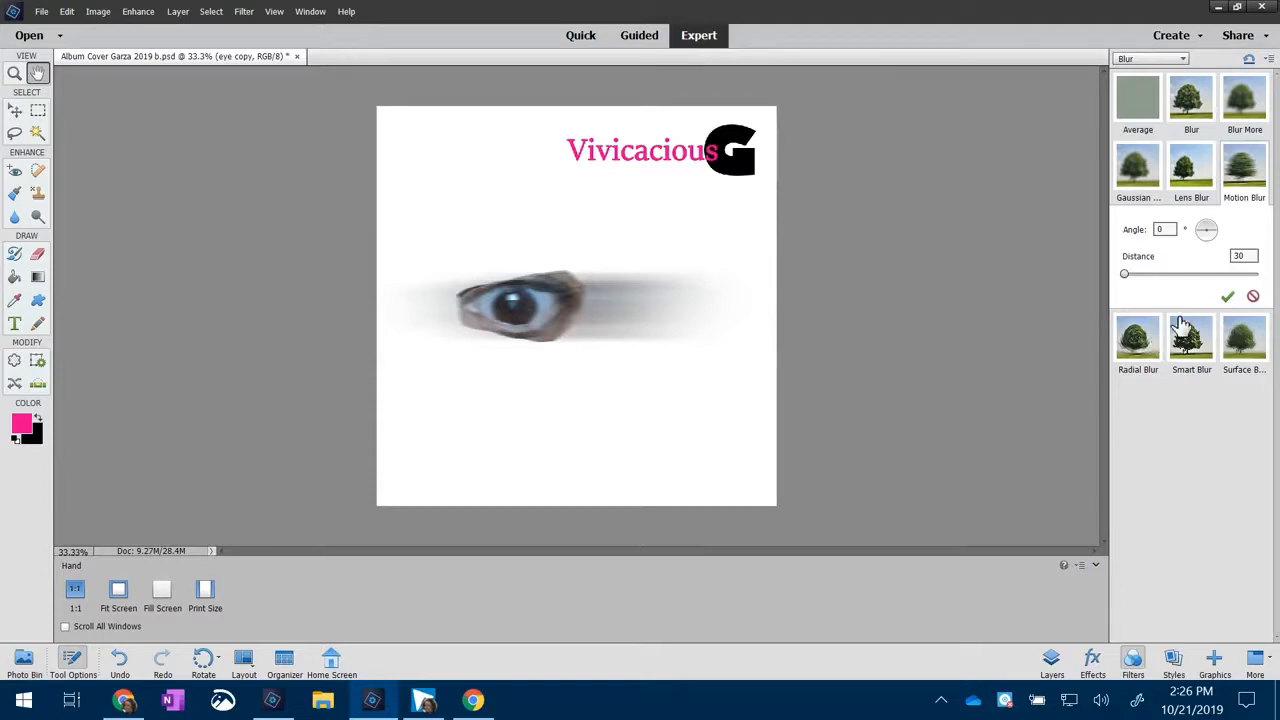
{"action": "left_click", "coordinate": [1227, 296]}
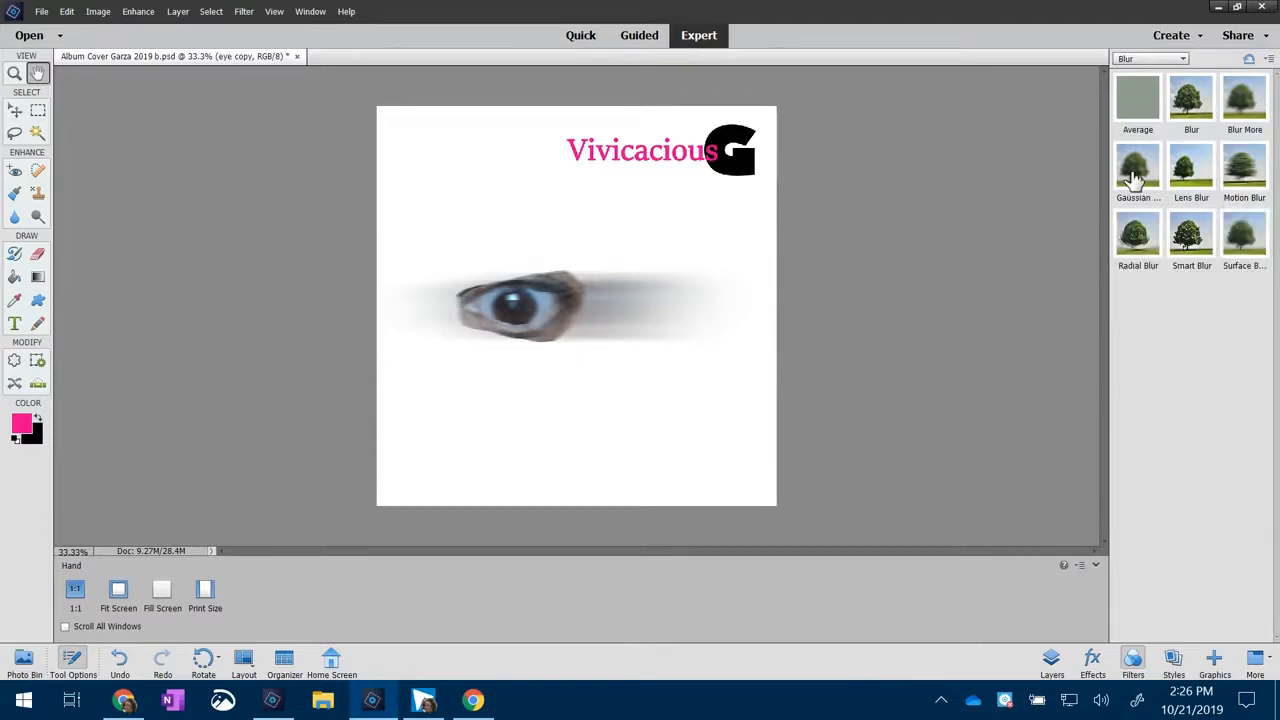
Step: Try painting the eye copy's upper-right edge with an 81 px Impressionist Brush in Lighten mode, and undo the strokes
{"action": "left_click", "coordinate": [19, 254]}
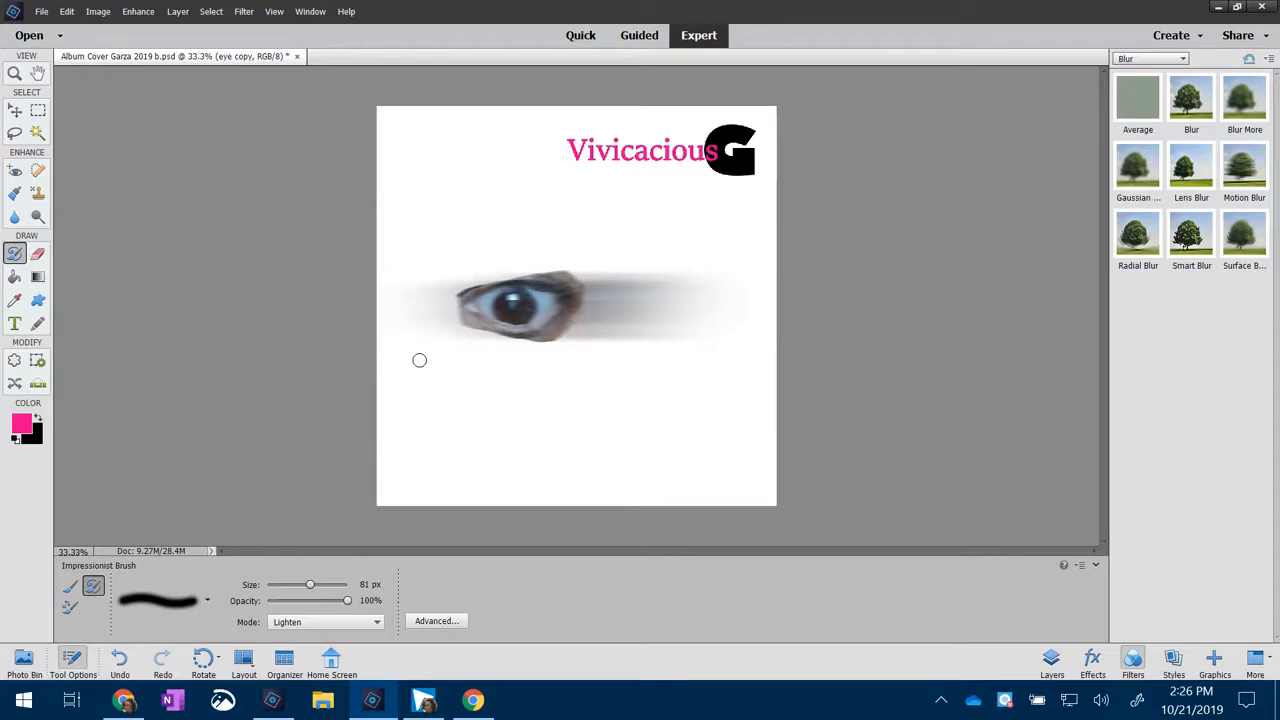
{"action": "left_click_drag", "start_coordinate": [550, 274], "coordinate": [590, 285]}
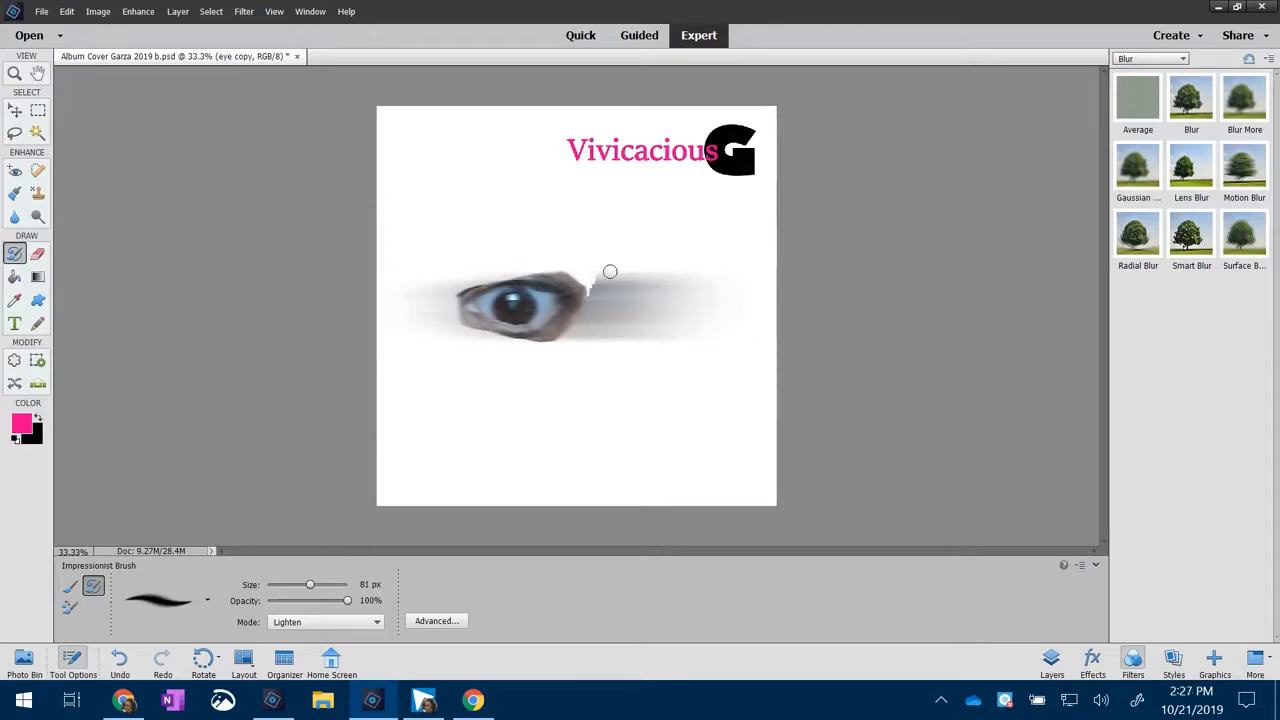
{"action": "key", "text": "ctrl+z"}
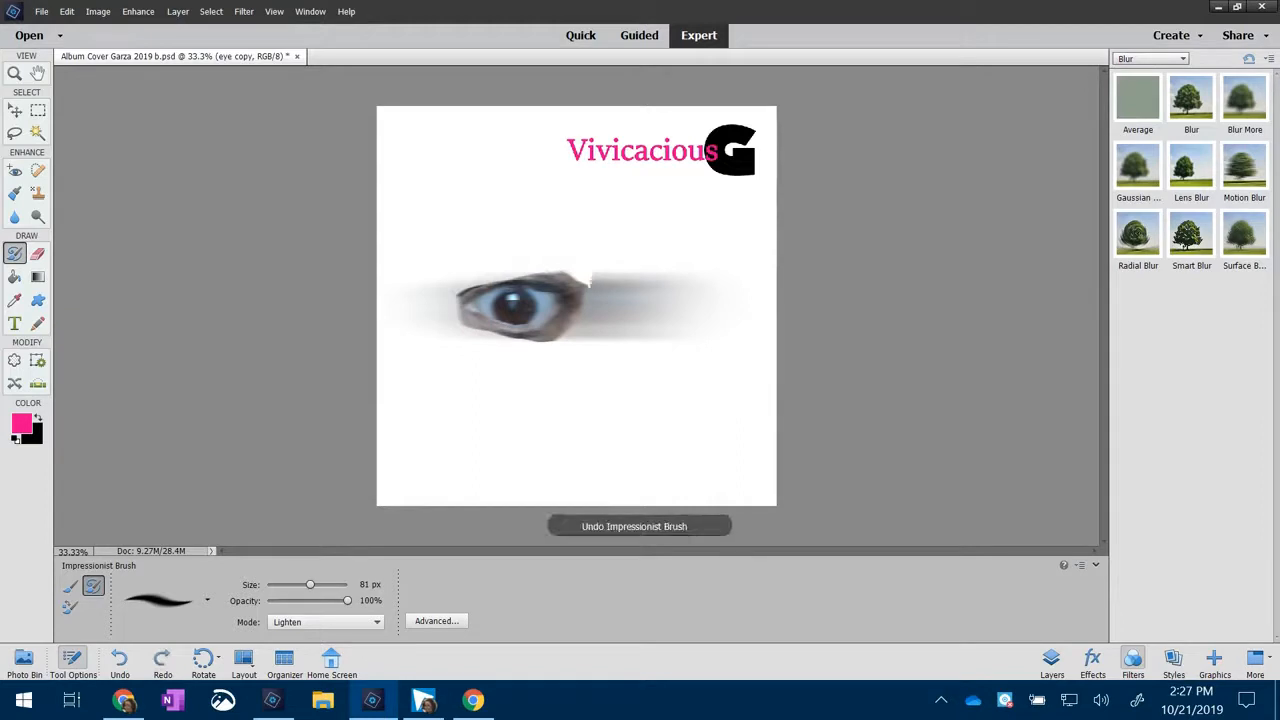
{"action": "key", "text": "z"}
{"action": "key", "text": "ctrl+z"}
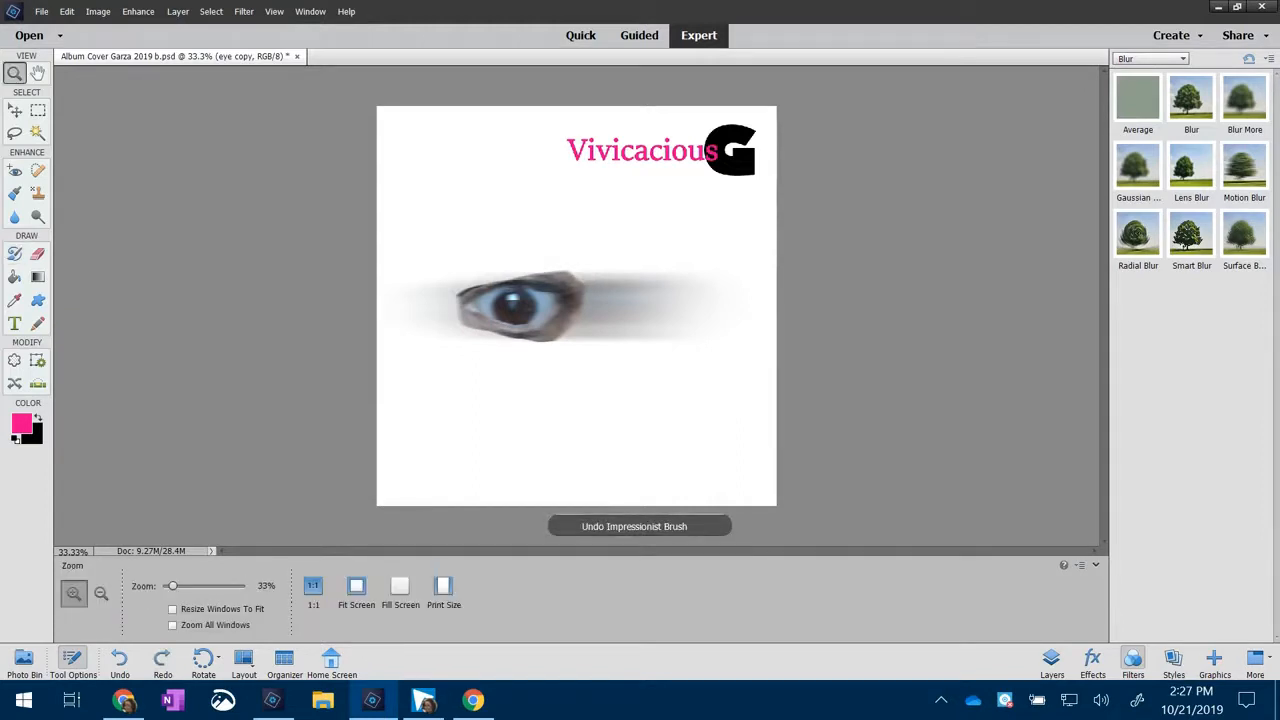
Step: Smudge the left edge of the eye copy outward with the Smudge tool at 31 px and 50% strength
{"action": "left_click", "coordinate": [15, 216]}
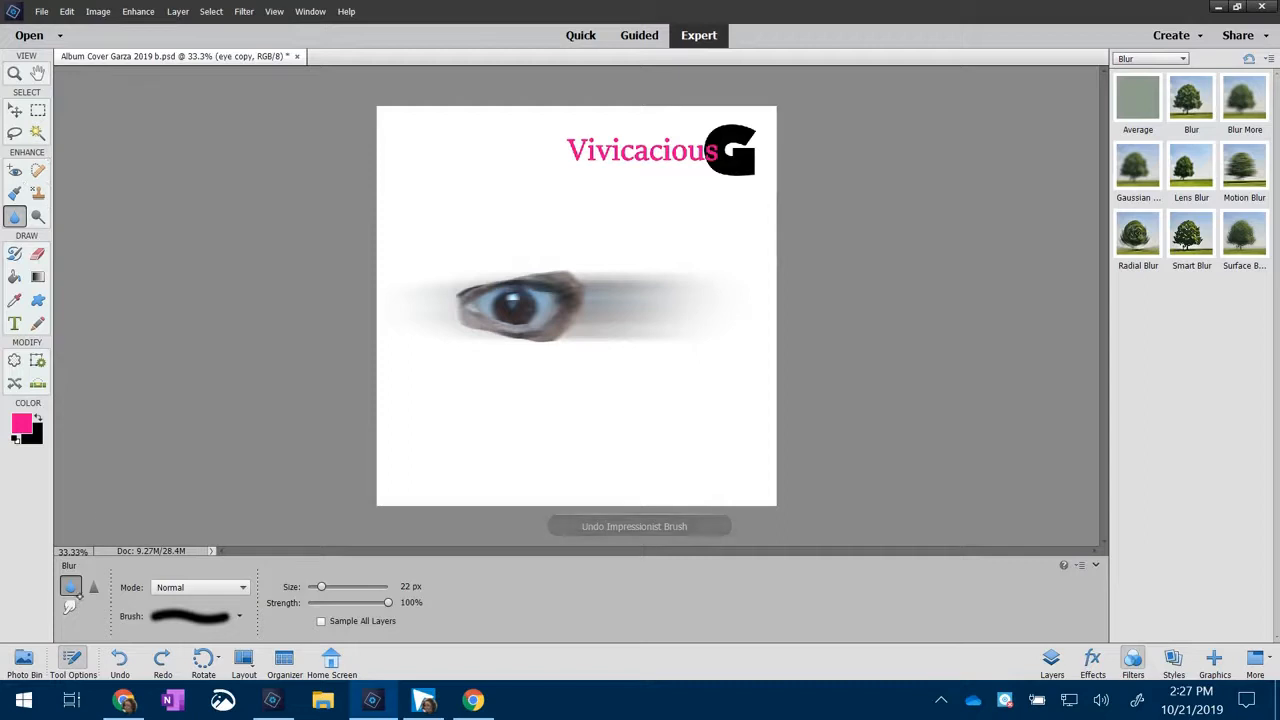
{"action": "left_click", "coordinate": [70, 606]}
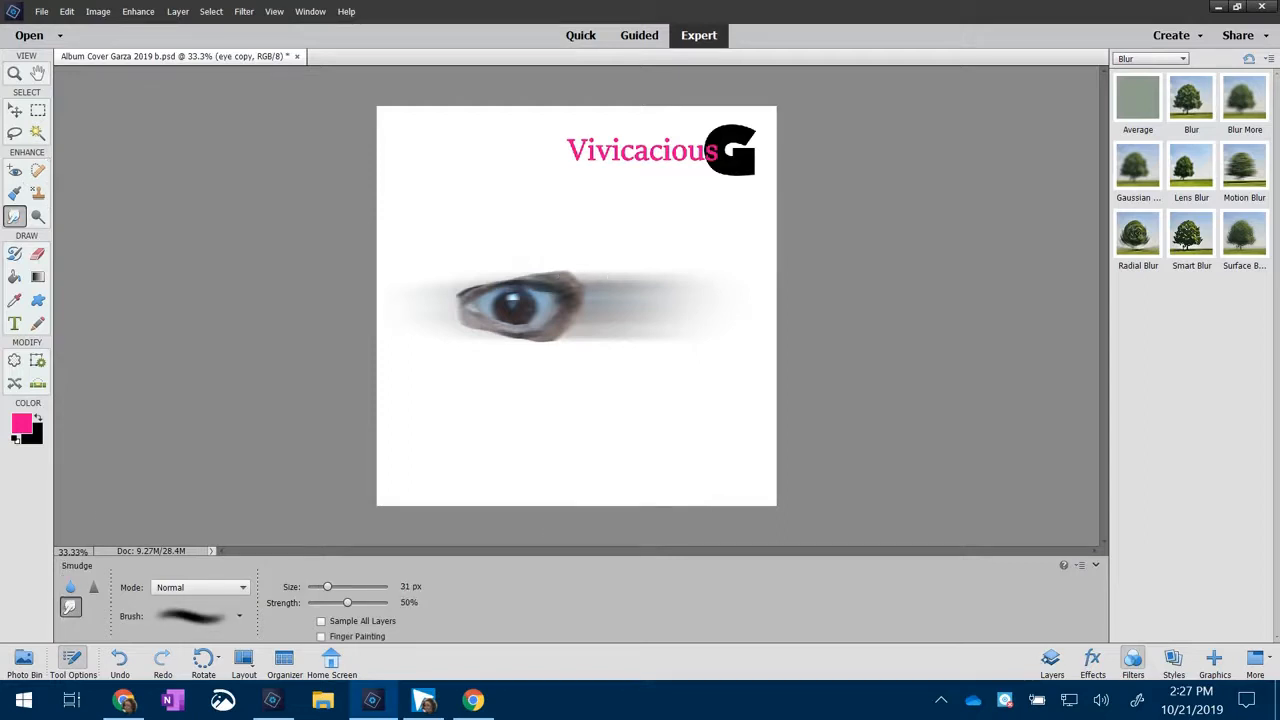
{"action": "left_click", "coordinate": [1051, 661]}
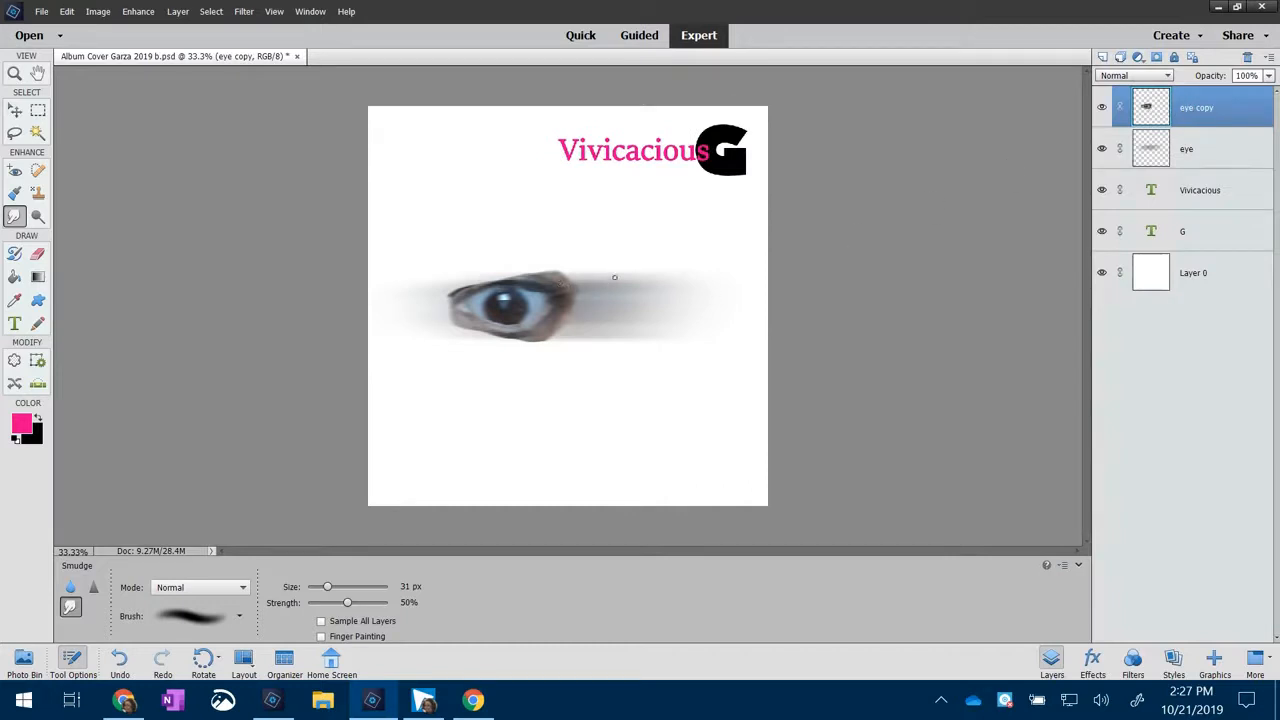
{"action": "key", "text": "z"}
{"action": "left_click_drag", "start_coordinate": [411, 221], "coordinate": [597, 406]}
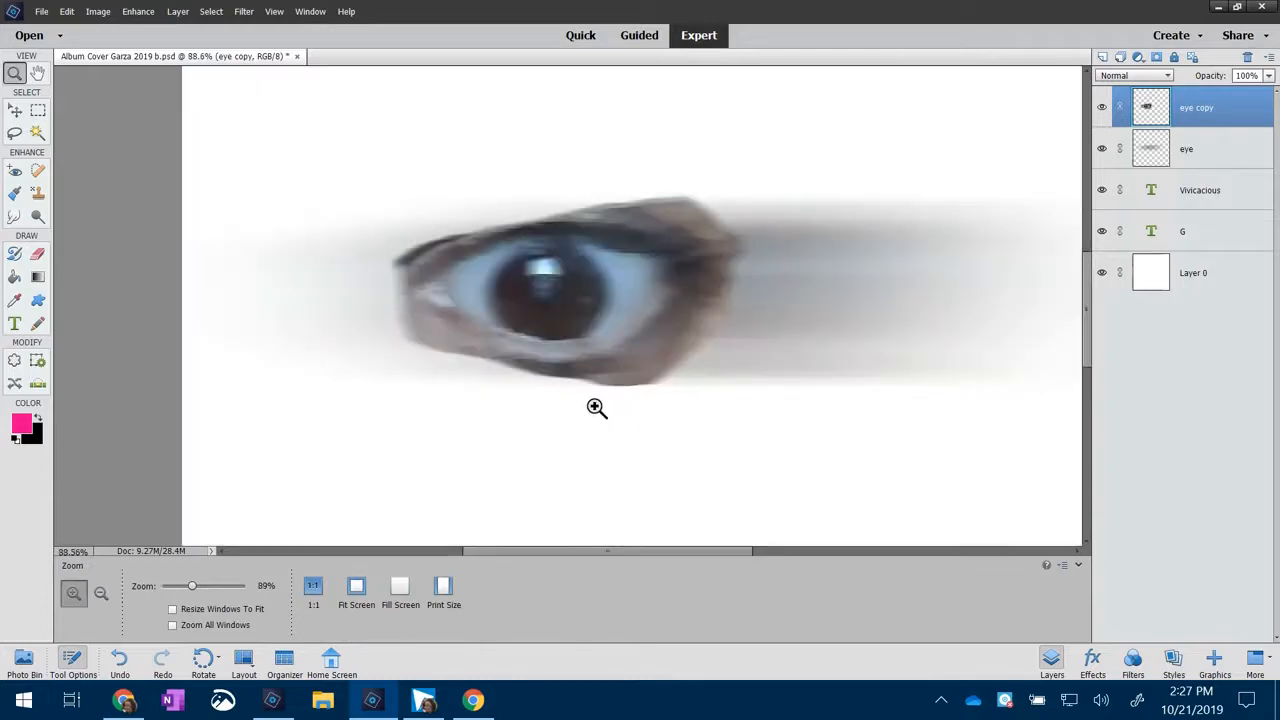
{"action": "left_click", "coordinate": [14, 213]}
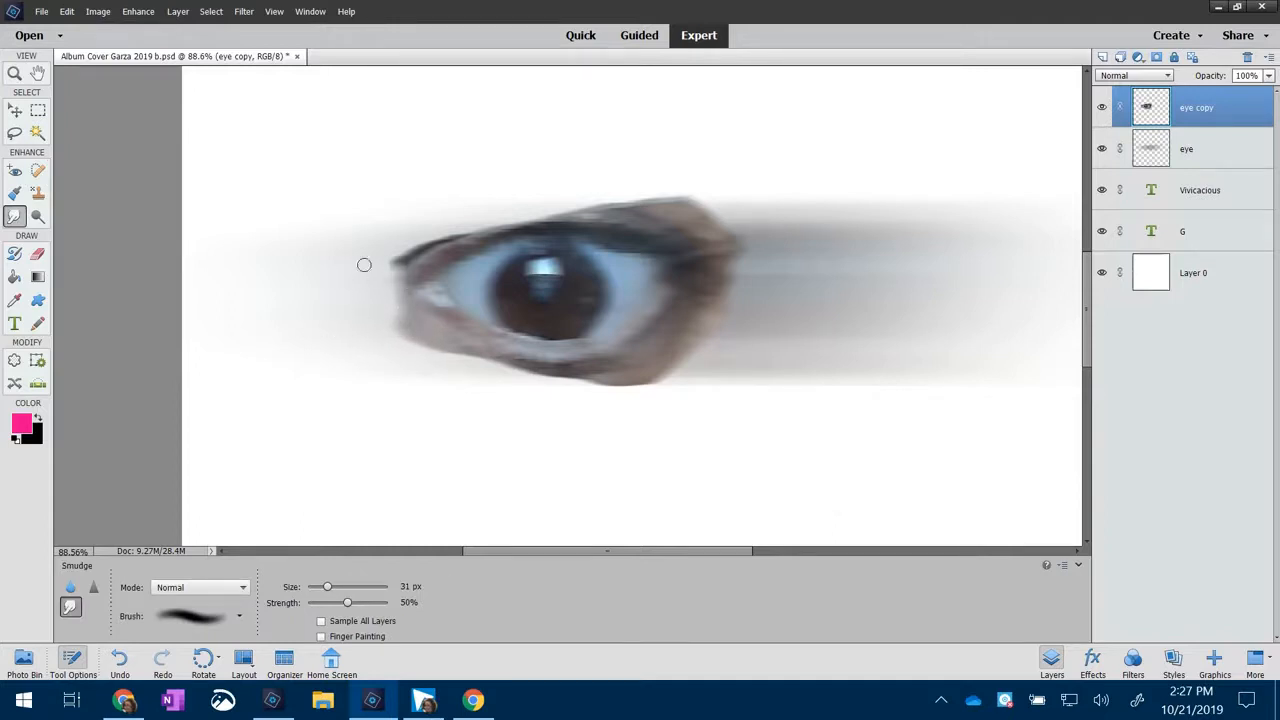
{"action": "left_click_drag", "start_coordinate": [436, 252], "coordinate": [418, 258]}
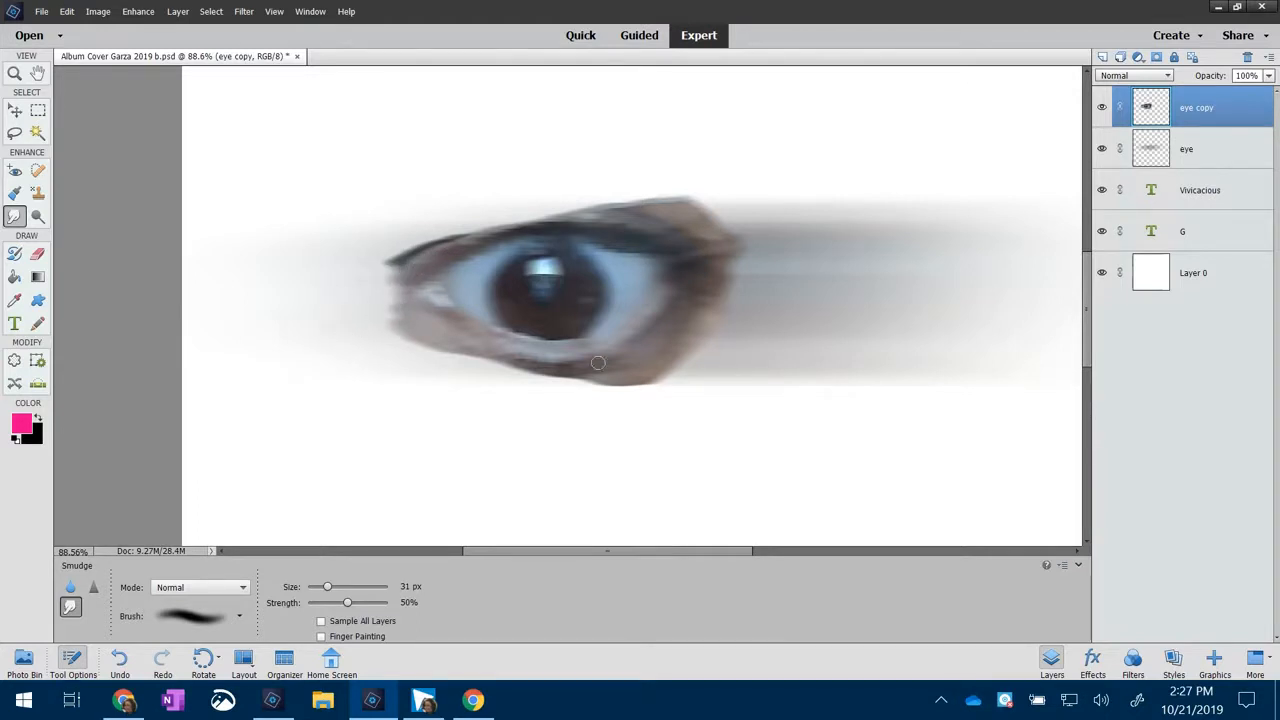
Step: Erase the skin around the eye on the eye copy layer with a 43 px brush eraser, leaving a pointed almond shape
{"action": "key", "text": "e"}
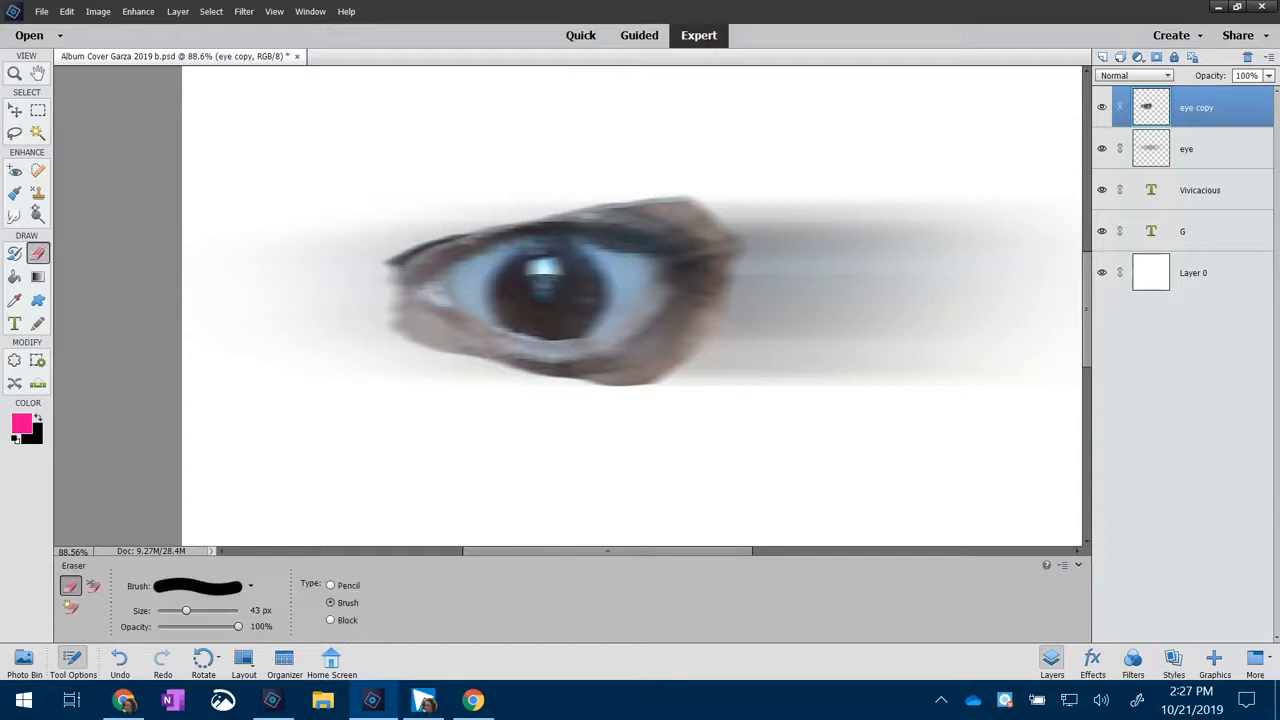
{"action": "mouse_move", "coordinate": [603, 380]}
{"action": "left_mouse_down"}
{"action": "mouse_move", "coordinate": [636, 385]}
{"action": "mouse_move", "coordinate": [553, 389]}
{"action": "mouse_move", "coordinate": [683, 354]}
{"action": "mouse_move", "coordinate": [731, 317]}
{"action": "mouse_move", "coordinate": [732, 305]}
{"action": "mouse_move", "coordinate": [695, 328]}
{"action": "mouse_move", "coordinate": [727, 277]}
{"action": "mouse_move", "coordinate": [617, 370]}
{"action": "mouse_move", "coordinate": [551, 380]}
{"action": "mouse_move", "coordinate": [380, 336]}
{"action": "left_mouse_up"}
{"action": "mouse_move", "coordinate": [480, 391]}
{"action": "left_mouse_down"}
{"action": "mouse_move", "coordinate": [462, 353]}
{"action": "mouse_move", "coordinate": [381, 315]}
{"action": "mouse_move", "coordinate": [460, 356]}
{"action": "mouse_move", "coordinate": [604, 366]}
{"action": "mouse_move", "coordinate": [671, 327]}
{"action": "mouse_move", "coordinate": [748, 249]}
{"action": "mouse_move", "coordinate": [736, 230]}
{"action": "mouse_move", "coordinate": [745, 240]}
{"action": "mouse_move", "coordinate": [578, 186]}
{"action": "mouse_move", "coordinate": [707, 206]}
{"action": "mouse_move", "coordinate": [661, 196]}
{"action": "mouse_move", "coordinate": [434, 216]}
{"action": "mouse_move", "coordinate": [479, 205]}
{"action": "mouse_move", "coordinate": [394, 254]}
{"action": "left_mouse_up"}
{"action": "left_click_drag", "start_coordinate": [458, 224], "coordinate": [366, 271]}
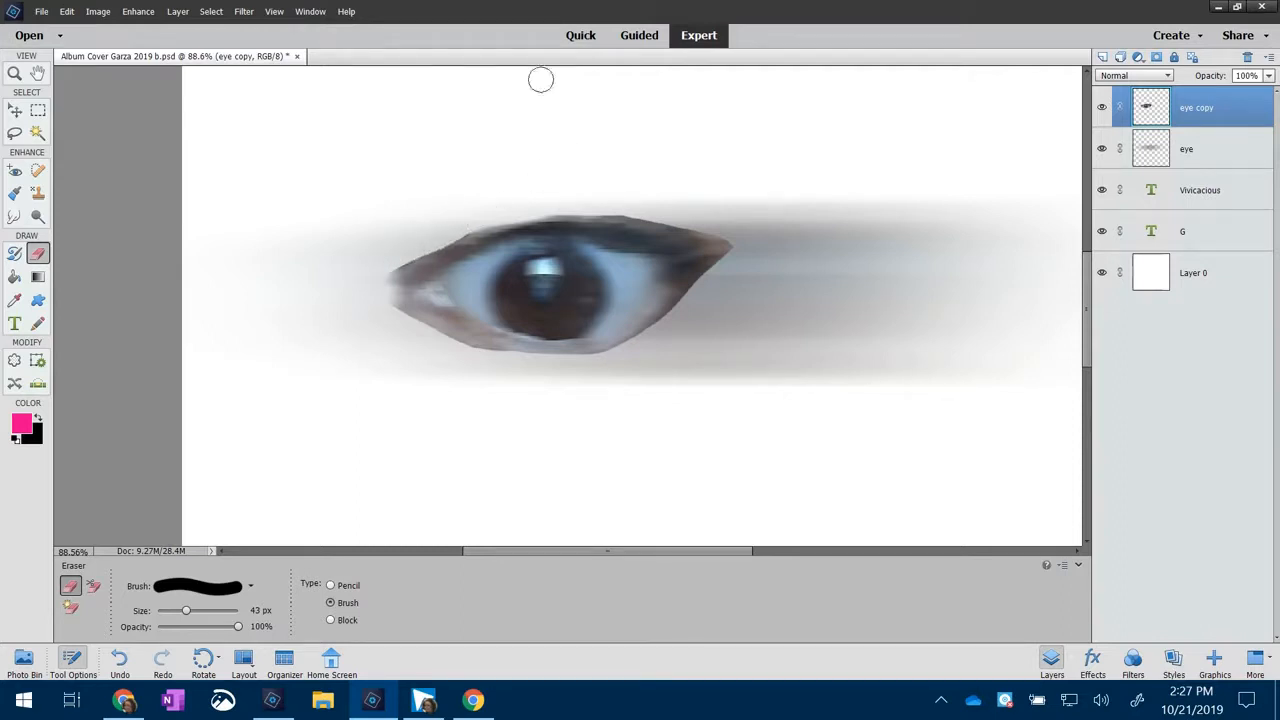
Step: Soften the trimmed edges of the eye copy with the Blur tool at 45 px and 100% strength
{"action": "left_click", "coordinate": [15, 216]}
{"action": "left_click", "coordinate": [70, 587]}
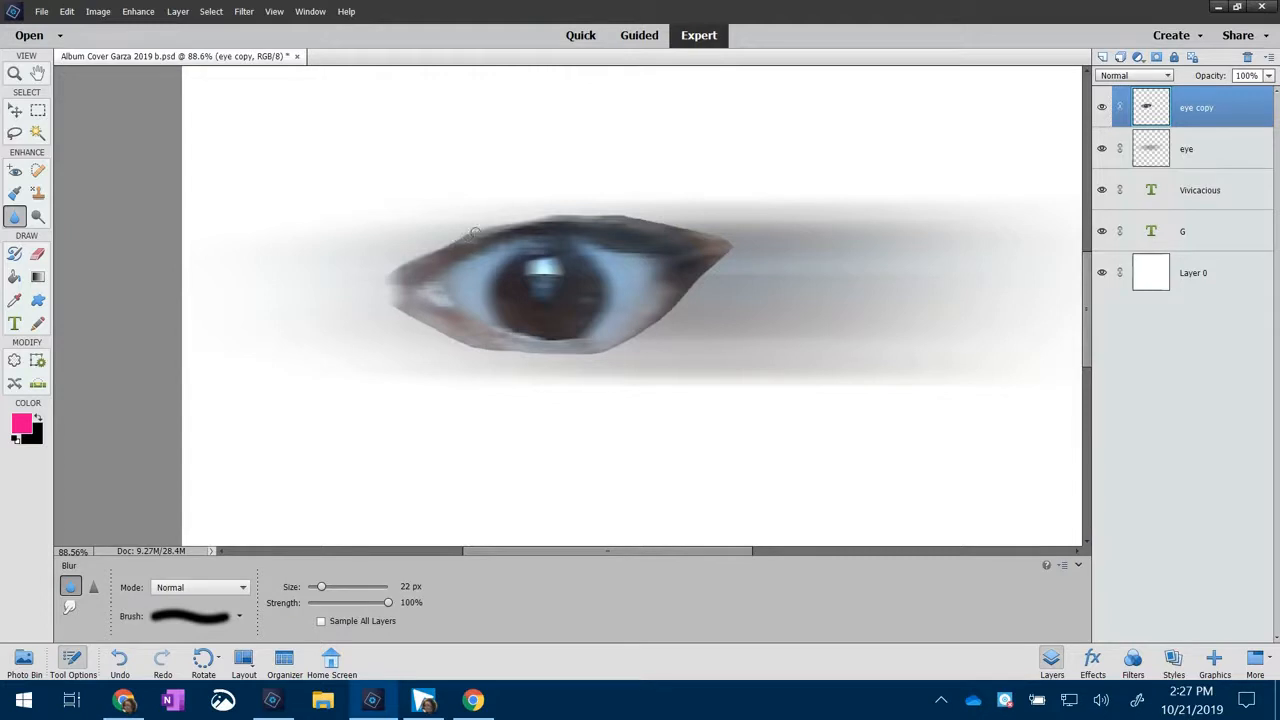
{"action": "left_click", "coordinate": [335, 589]}
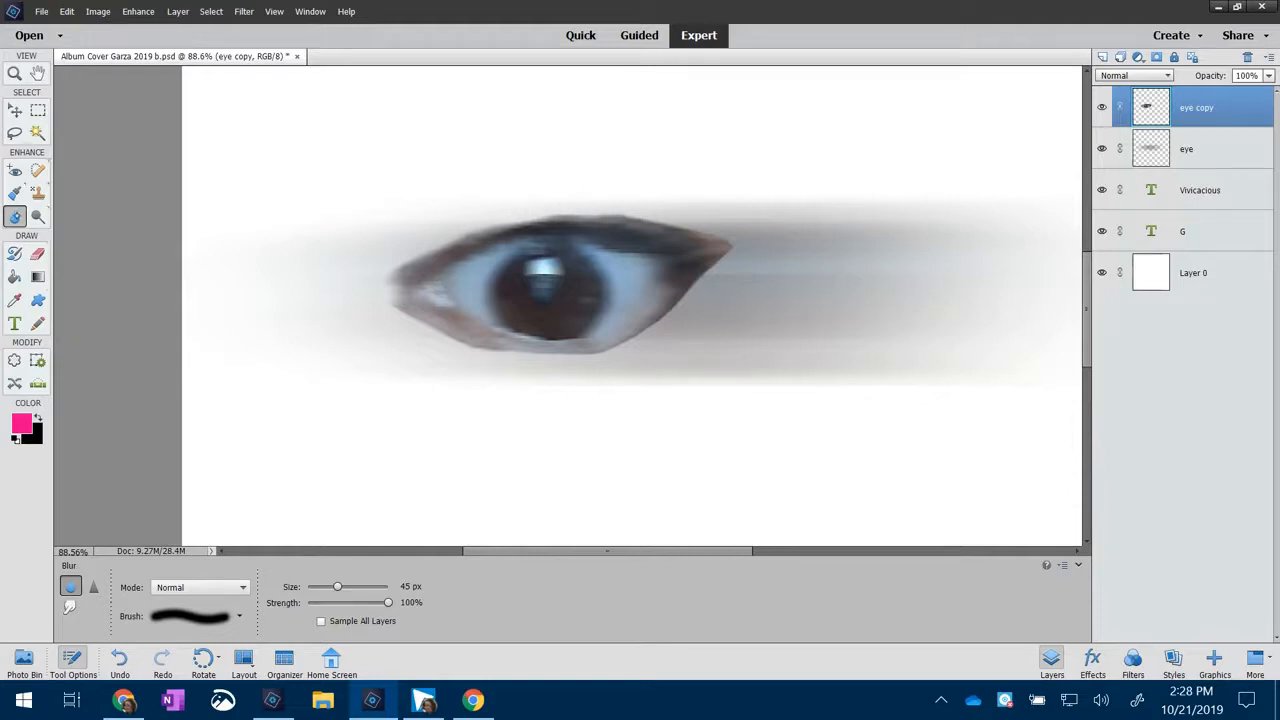
Step: Smudge the eye copy's right corner outward into the blurred trail using a 31 px brush at 50% strength
{"action": "left_click", "coordinate": [70, 606]}
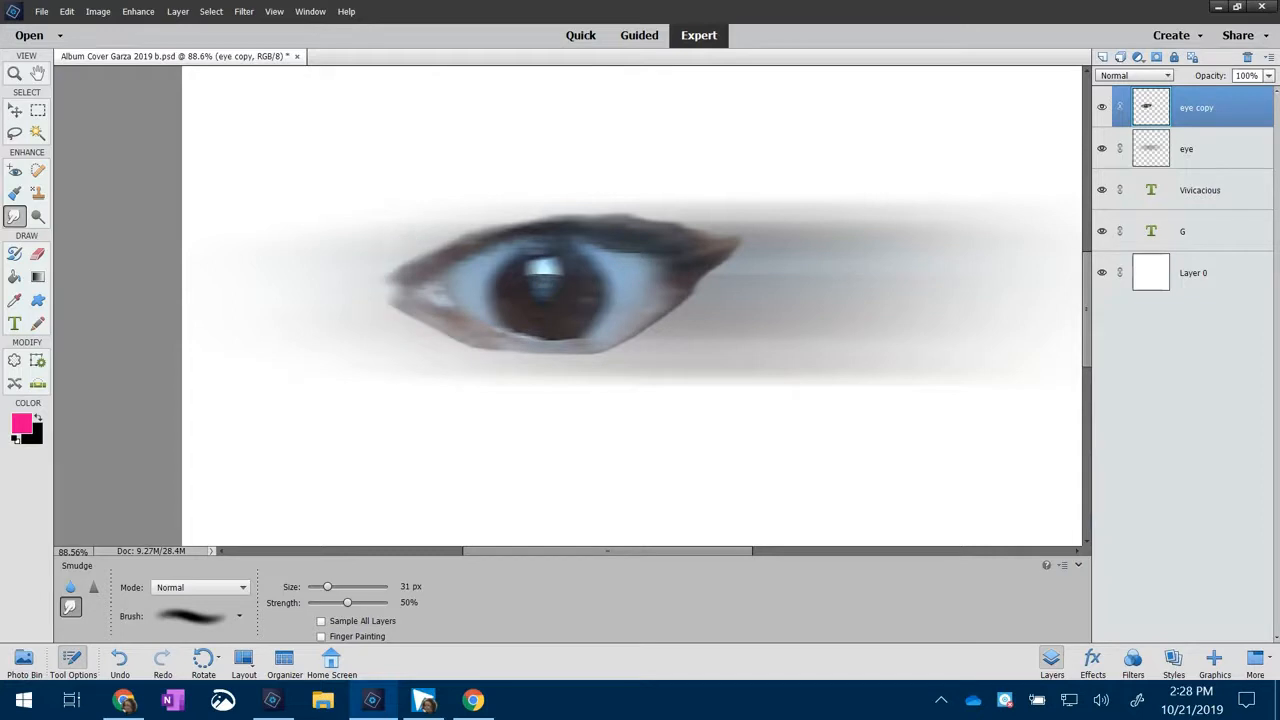
{"action": "left_click", "coordinate": [16, 74]}
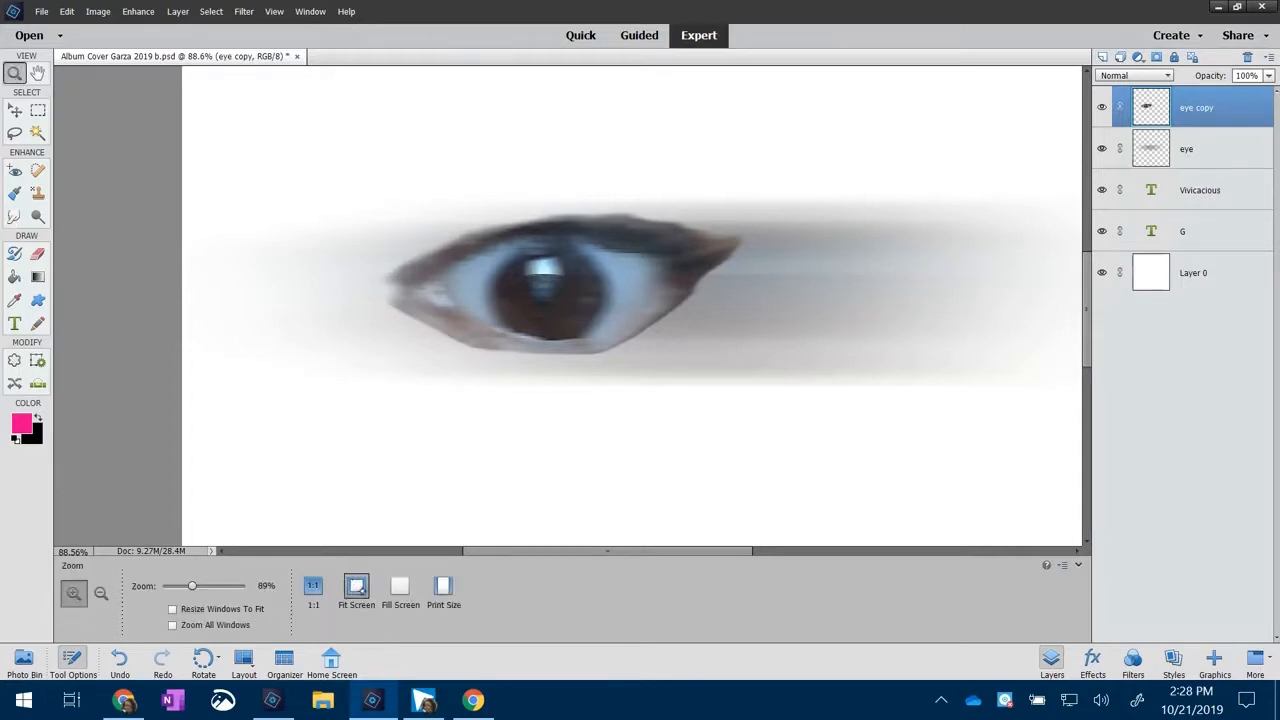
{"action": "left_click", "coordinate": [356, 588]}
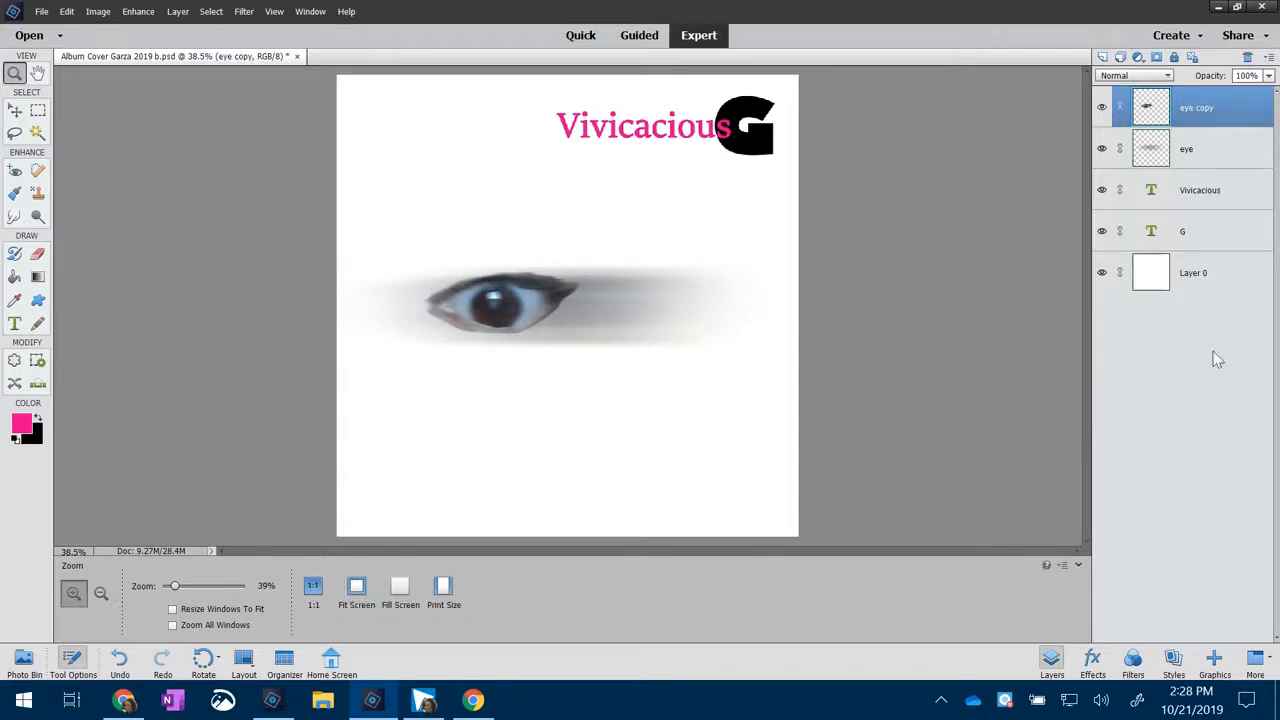
Step: Duplicate the eye copy layer as eye copy 2
{"action": "left_click", "coordinate": [1207, 148]}
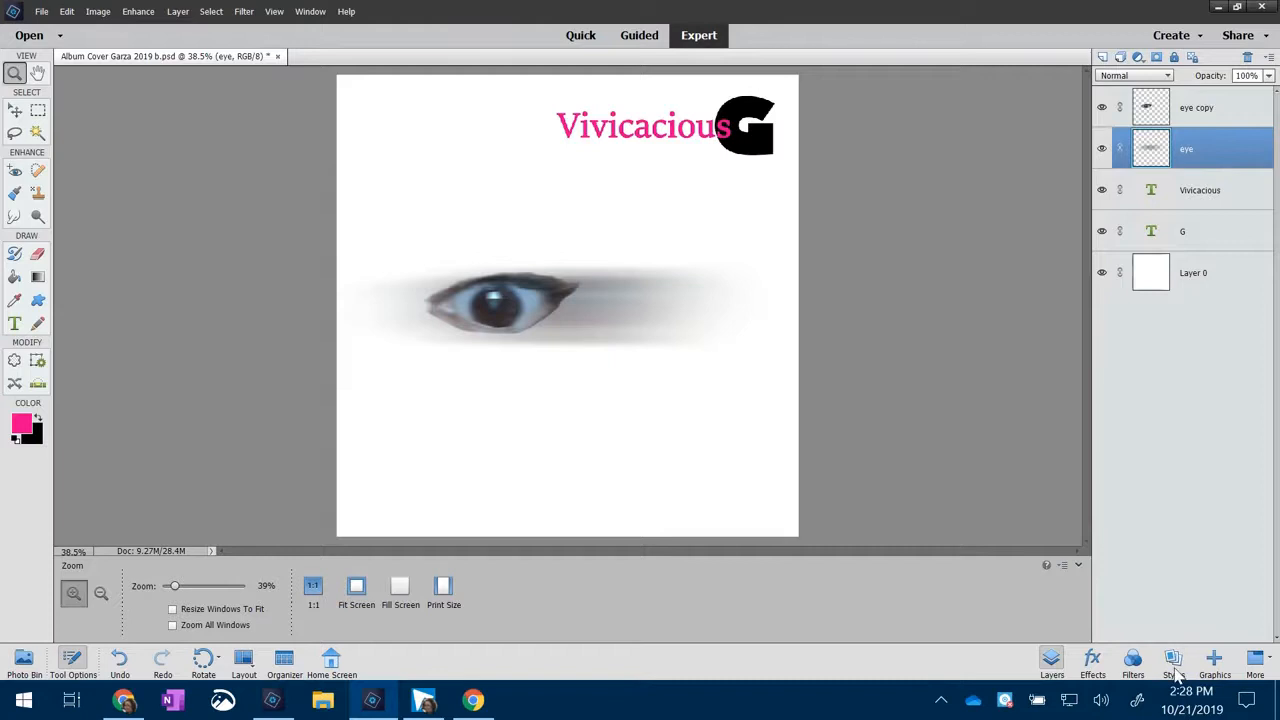
{"action": "right_click", "coordinate": [1201, 108]}
{"action": "left_click", "coordinate": [1203, 172]}
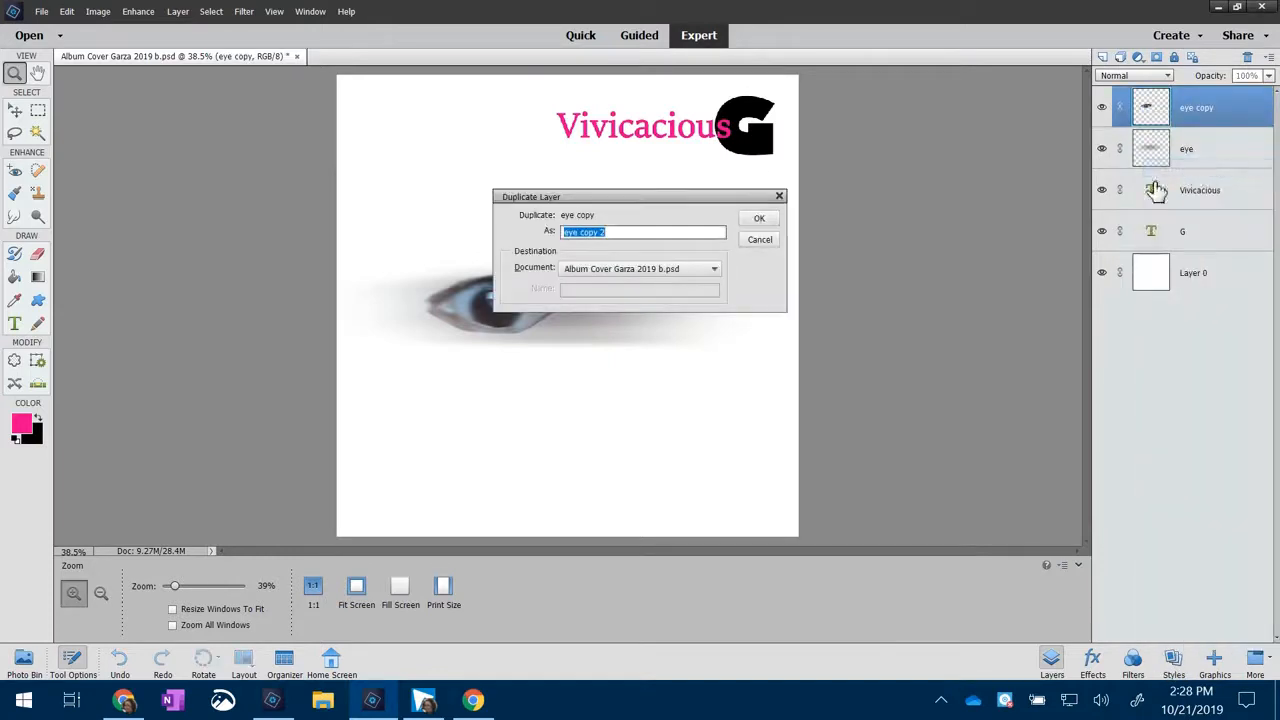
{"action": "left_click", "coordinate": [757, 218]}
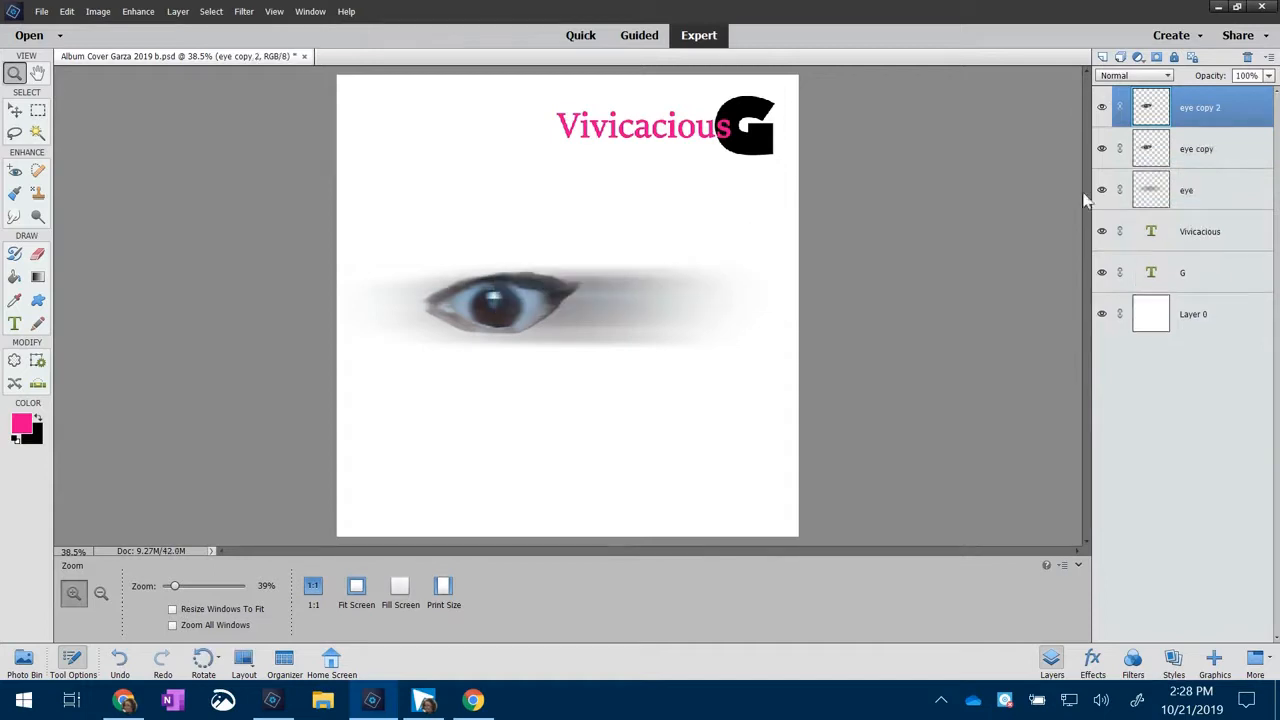
Step: Apply a Motion Blur with distance 430 at angle 0° to the eye copy layer beneath eye copy 2
{"action": "left_click", "coordinate": [1190, 158]}
{"action": "left_click", "coordinate": [1133, 660]}
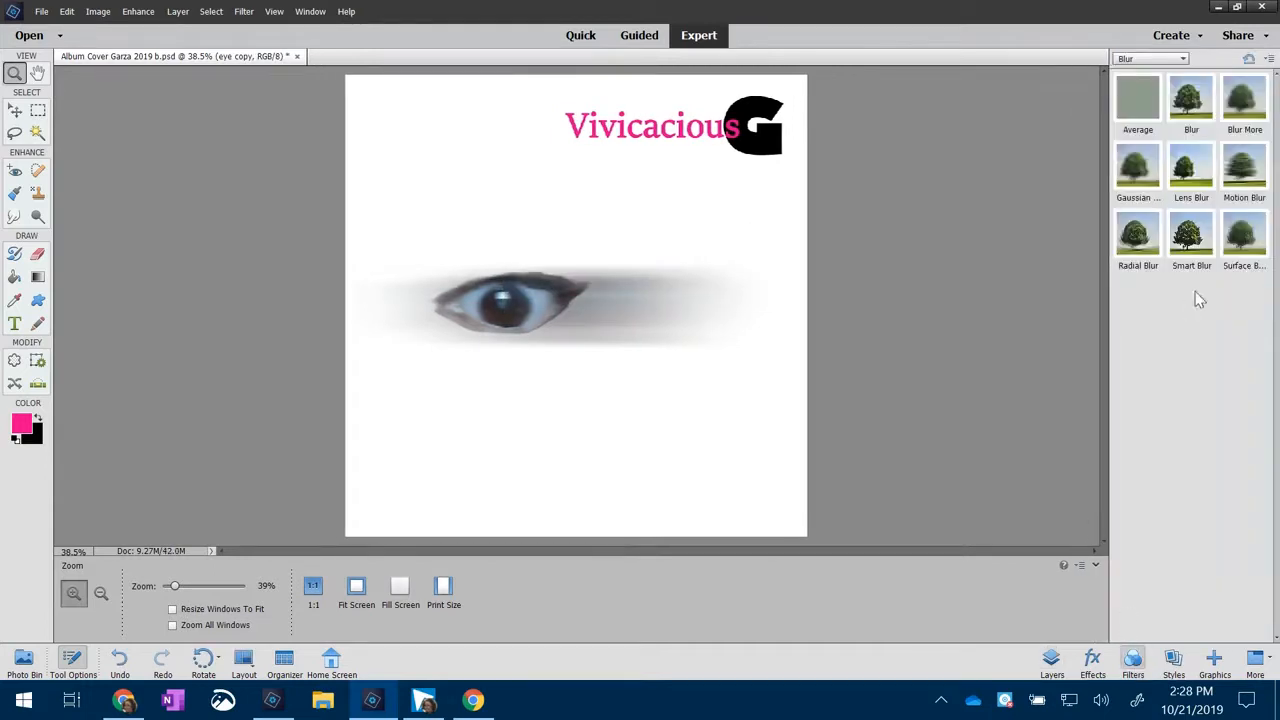
{"action": "left_click", "coordinate": [1246, 172]}
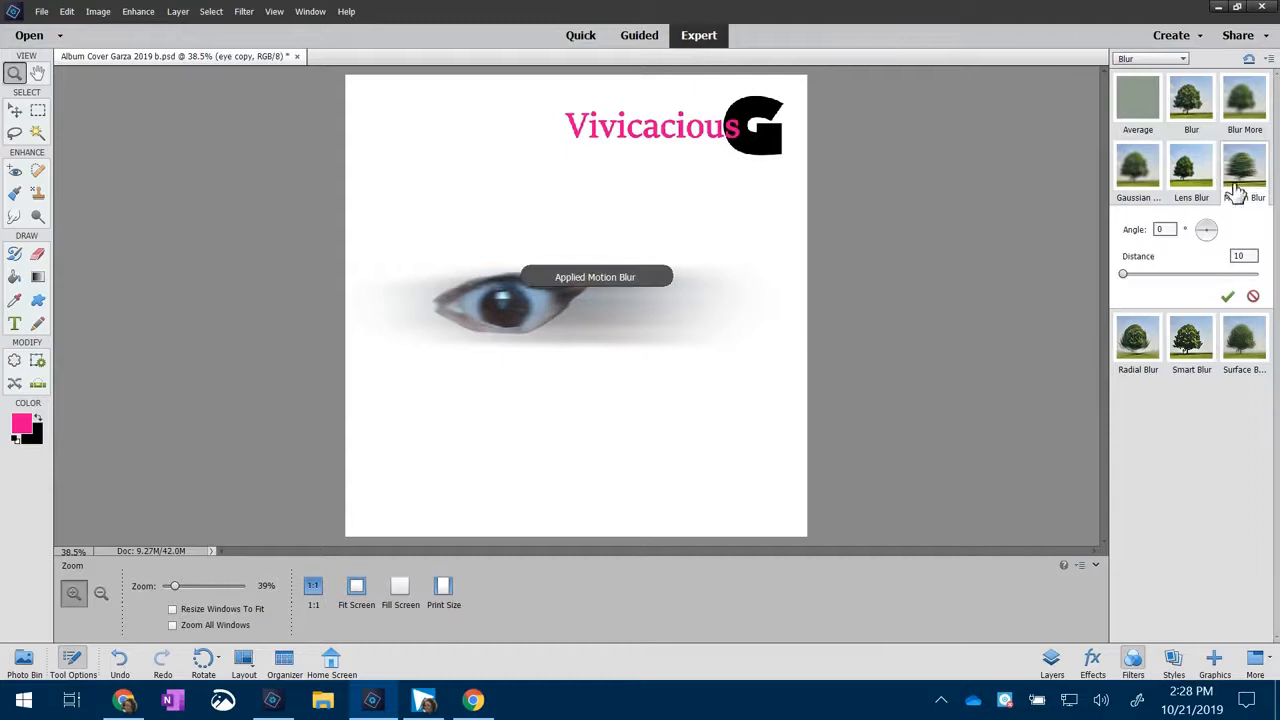
{"action": "left_click_drag", "start_coordinate": [1124, 280], "coordinate": [1145, 285]}
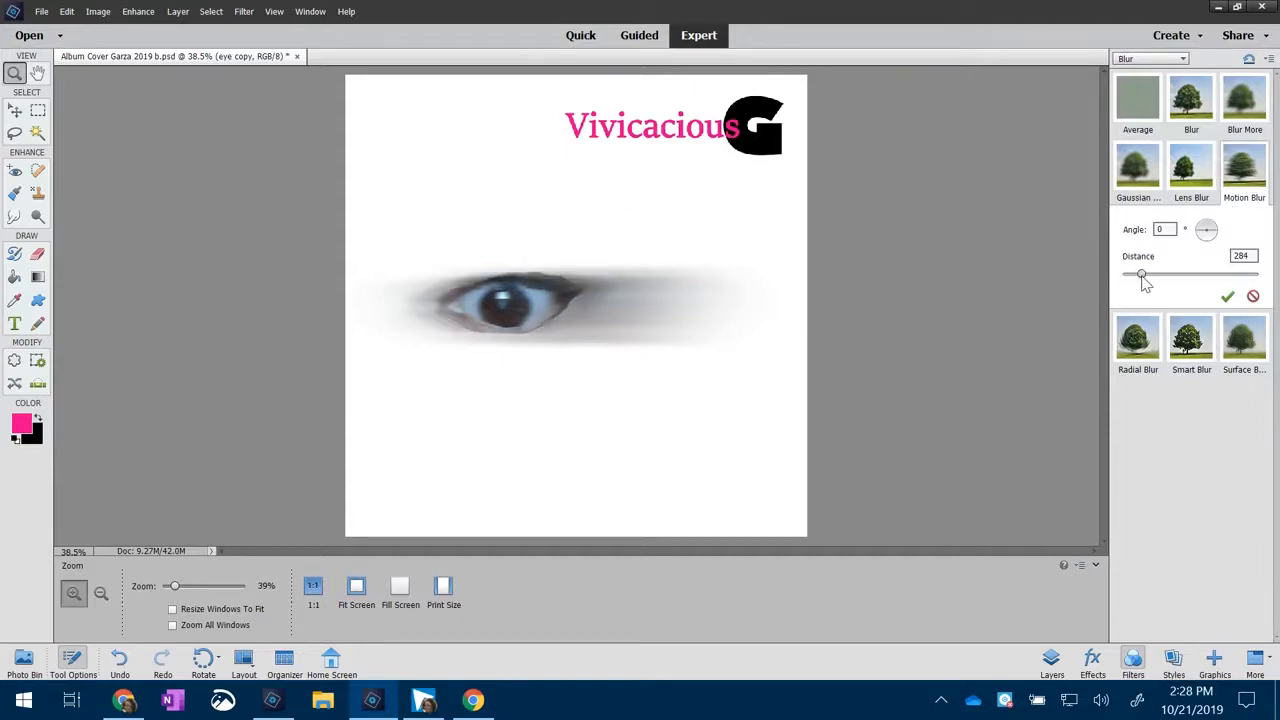
{"action": "left_click", "coordinate": [1151, 276]}
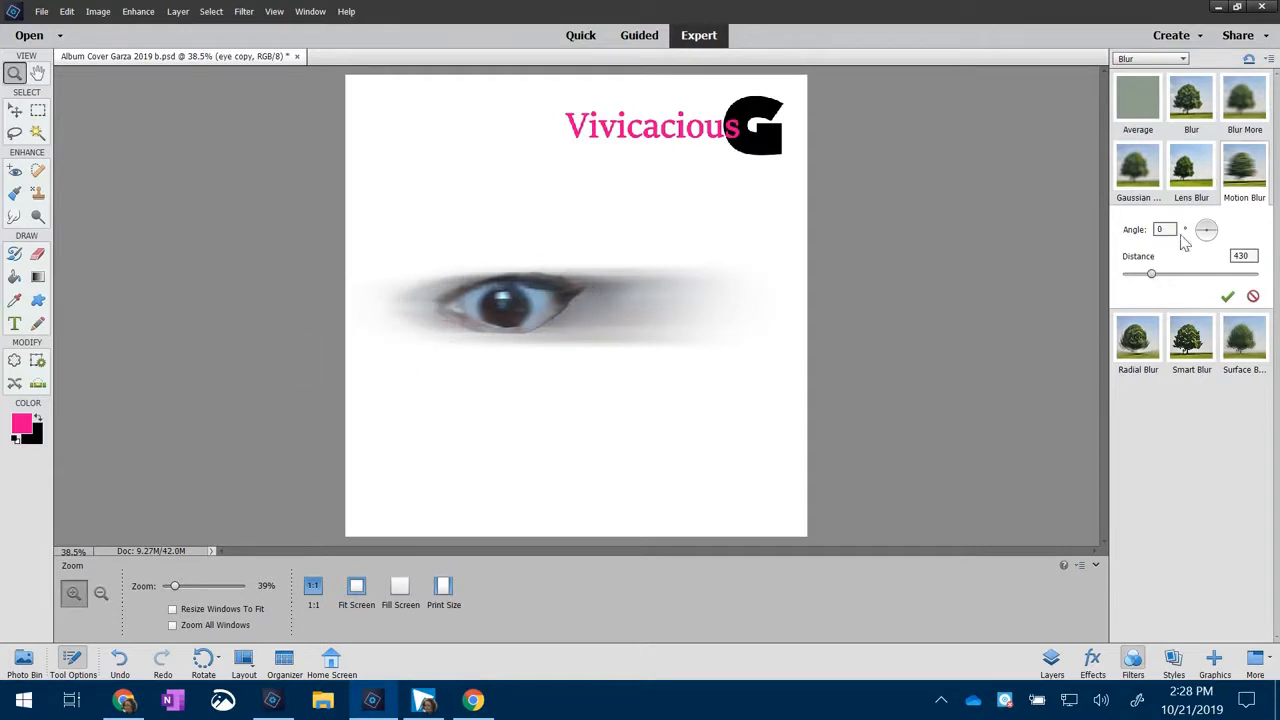
Step: Move the motion-blurred eye copy to the left so its trail extends past the sharp eye's left side
{"action": "left_click", "coordinate": [15, 111]}
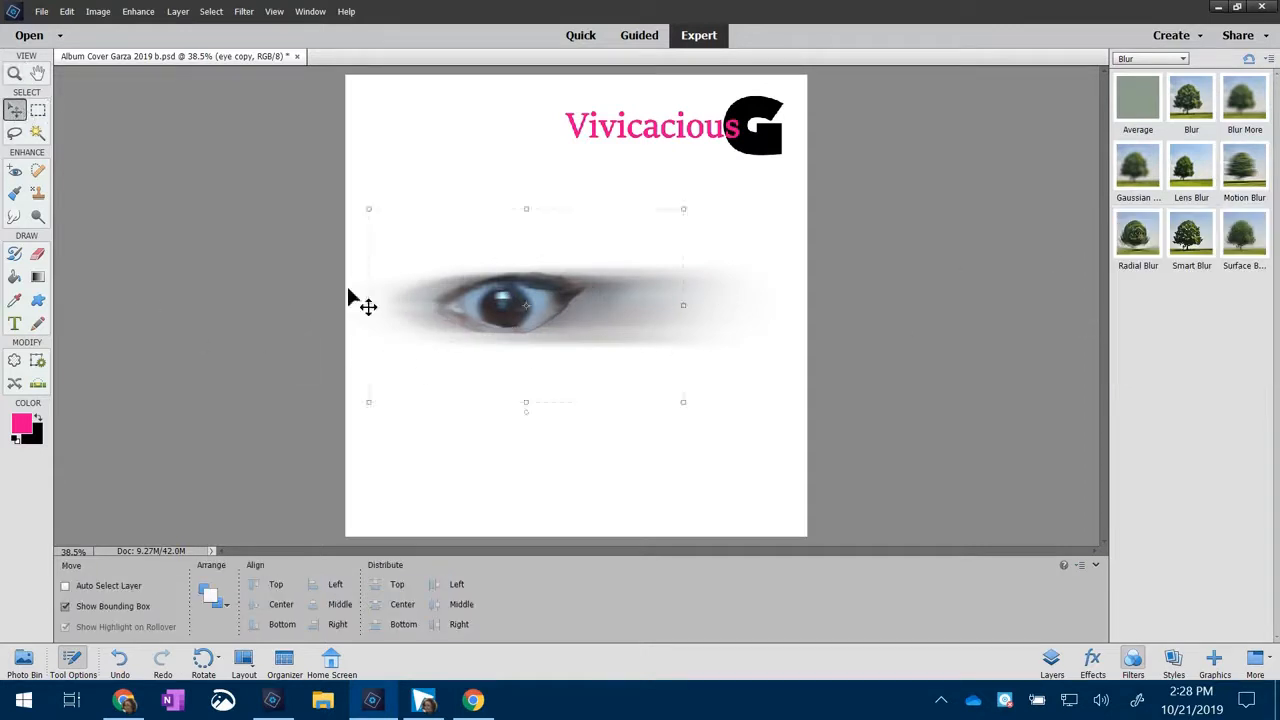
{"action": "left_click_drag", "start_coordinate": [409, 312], "coordinate": [368, 315]}
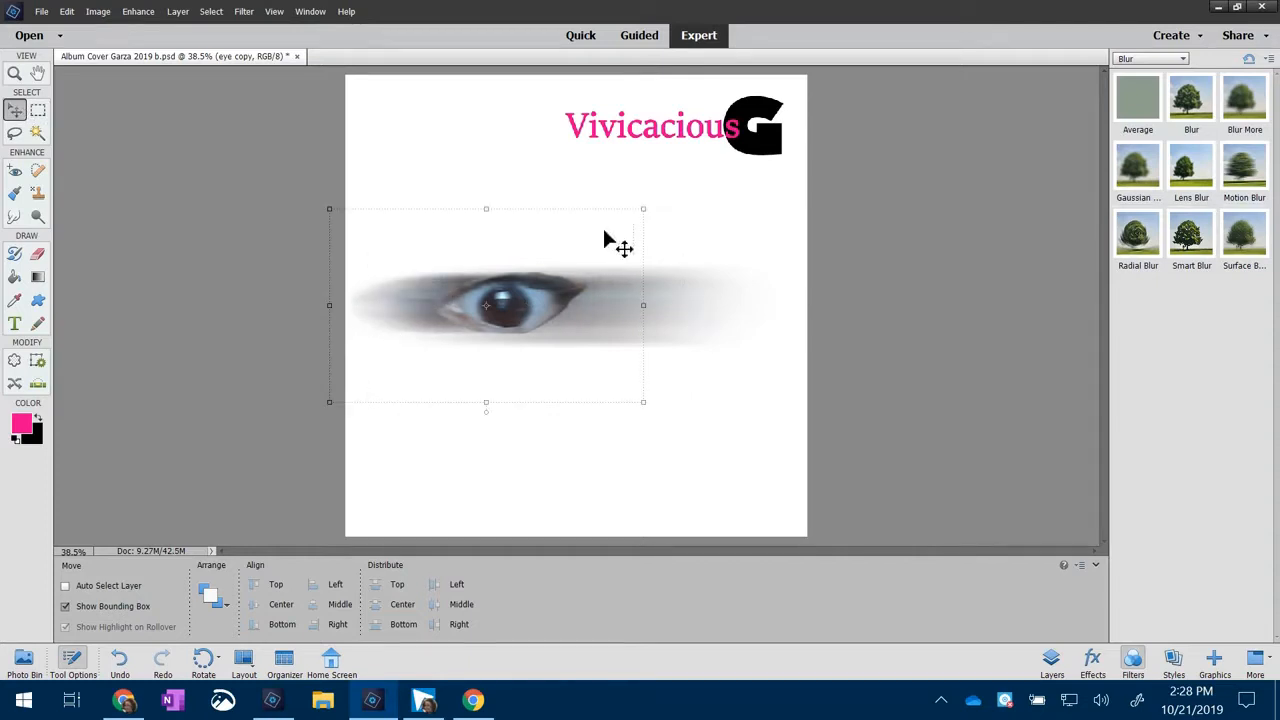
{"action": "left_click", "coordinate": [1051, 662]}
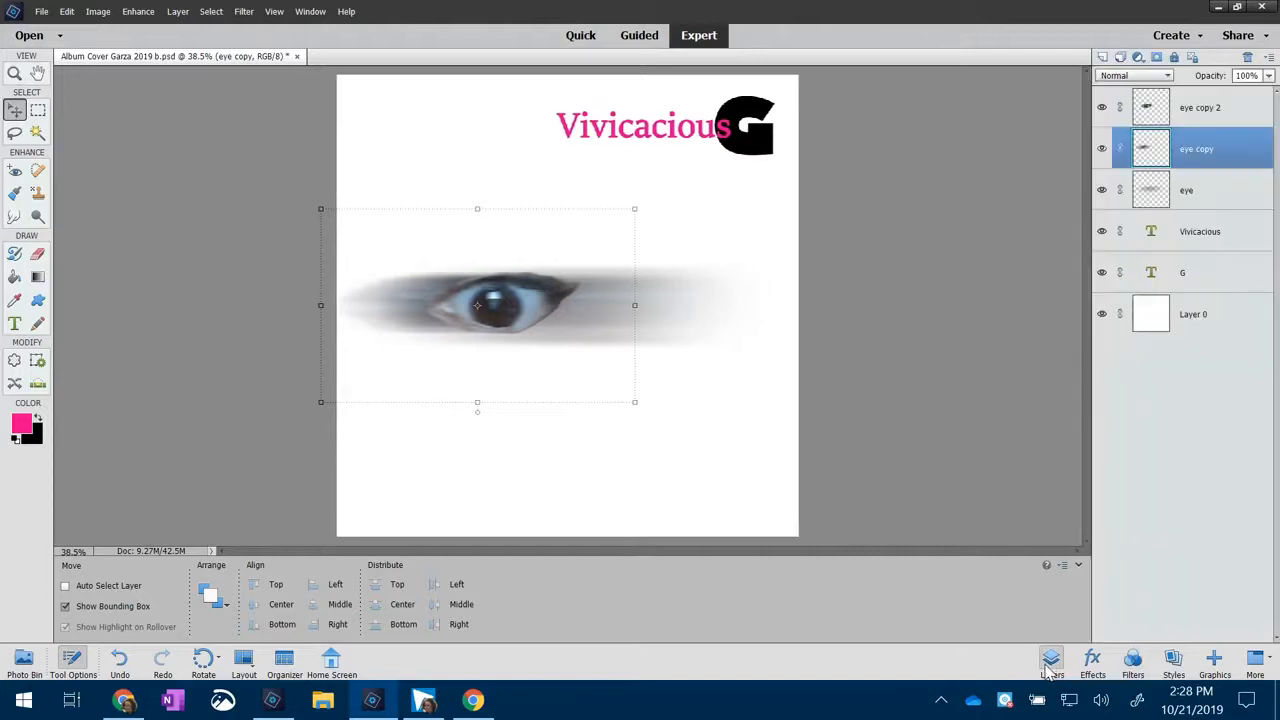
{"action": "key", "text": "ctrl+v"}
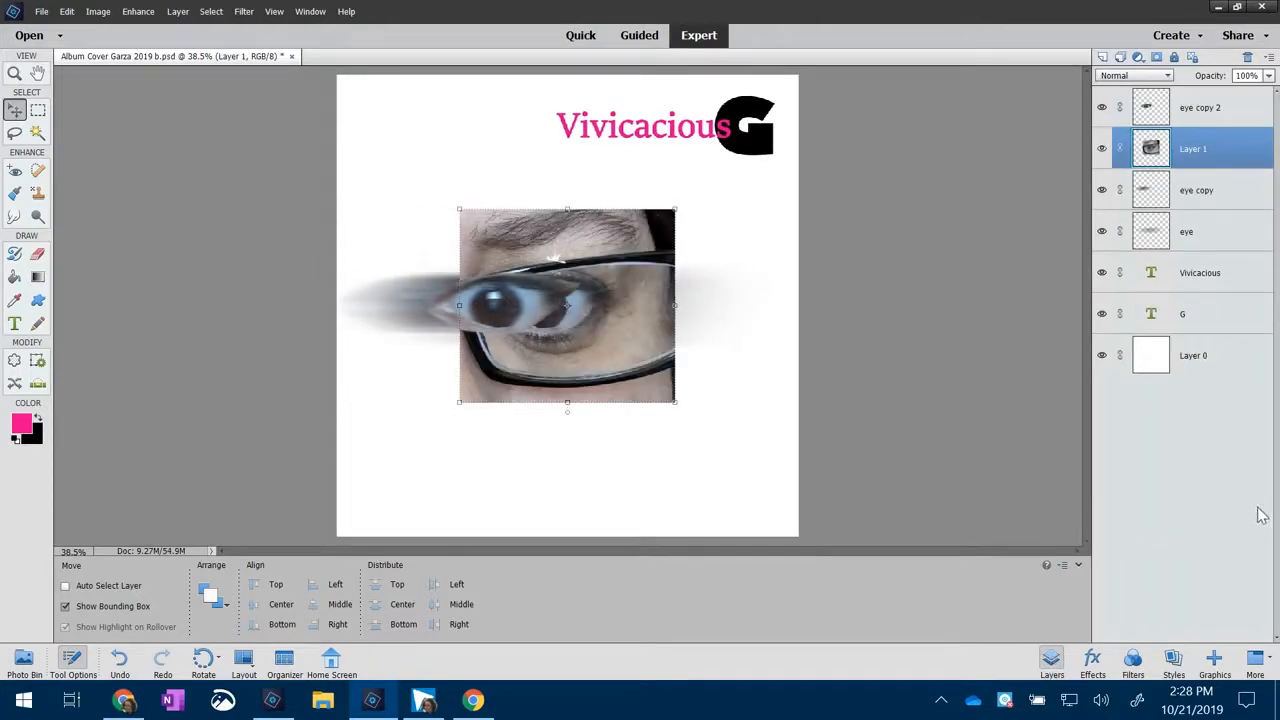
{"action": "key", "text": "ctrl+z"}
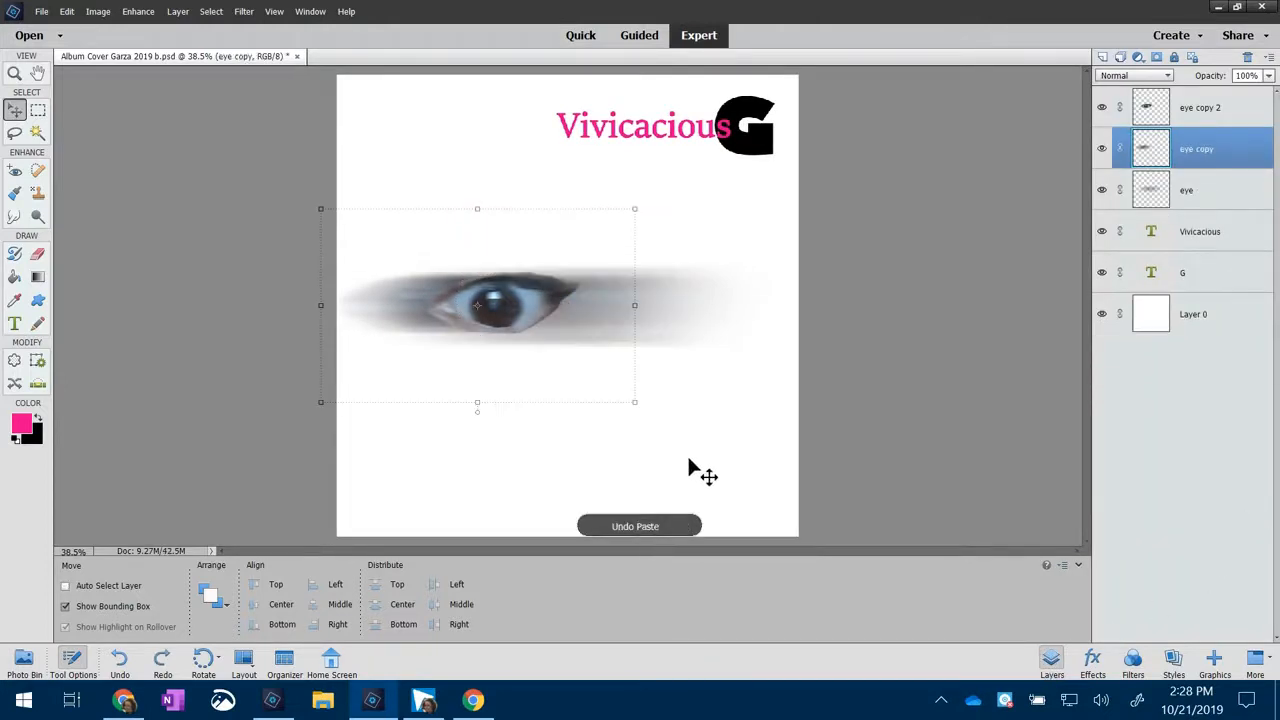
{"action": "right_click", "coordinate": [1180, 146]}
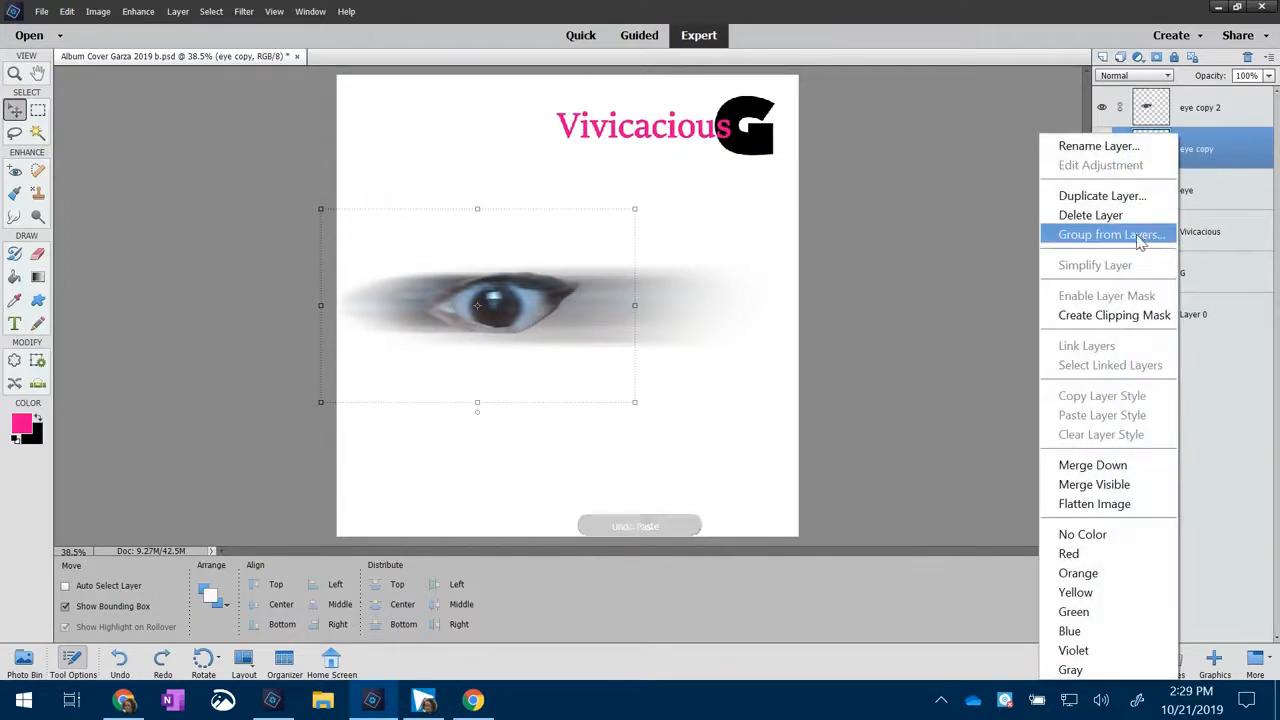
{"action": "left_click", "coordinate": [1157, 214]}
{"action": "key", "text": "ctrl+z"}
Step: Duplicate the blurred eye copy layer and move the duplicate right so it darkens the trail right of the eye
{"action": "right_click", "coordinate": [1197, 150]}
{"action": "left_click", "coordinate": [1160, 195]}
{"action": "left_click", "coordinate": [757, 222]}
{"action": "left_click_drag", "start_coordinate": [427, 298], "coordinate": [546, 311]}
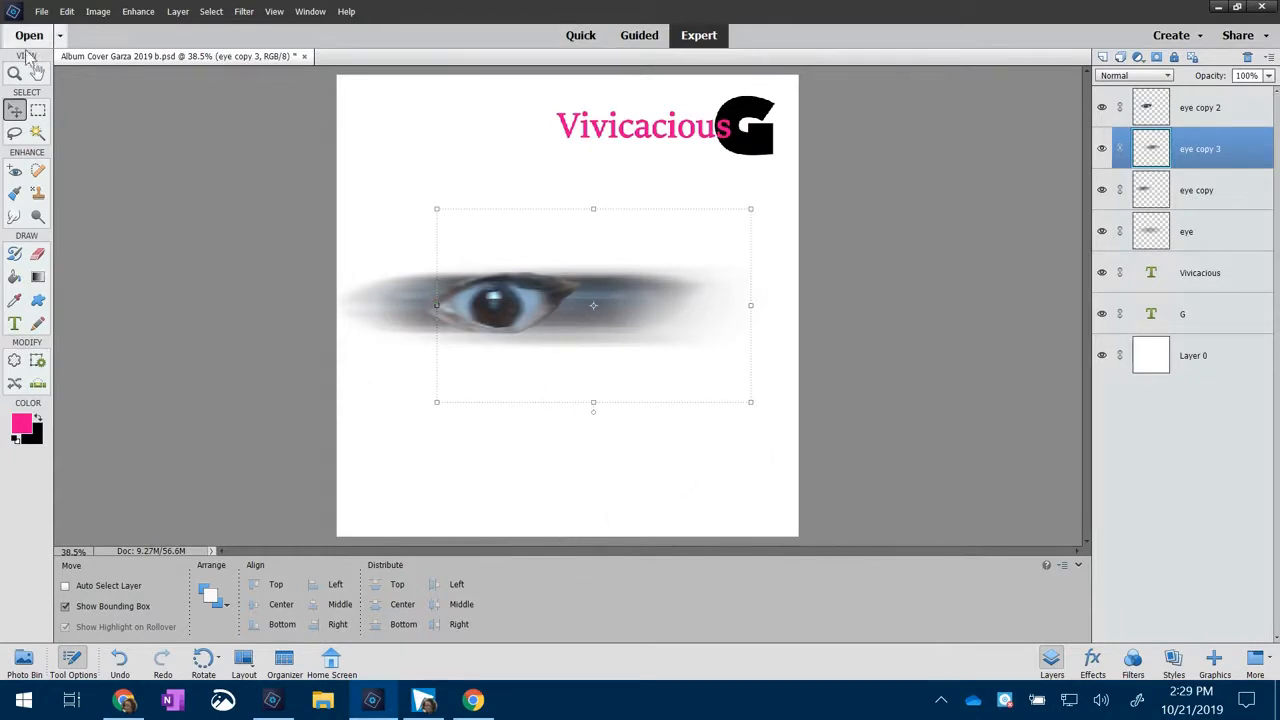
Step: Save the album cover document
{"action": "left_click", "coordinate": [41, 11]}
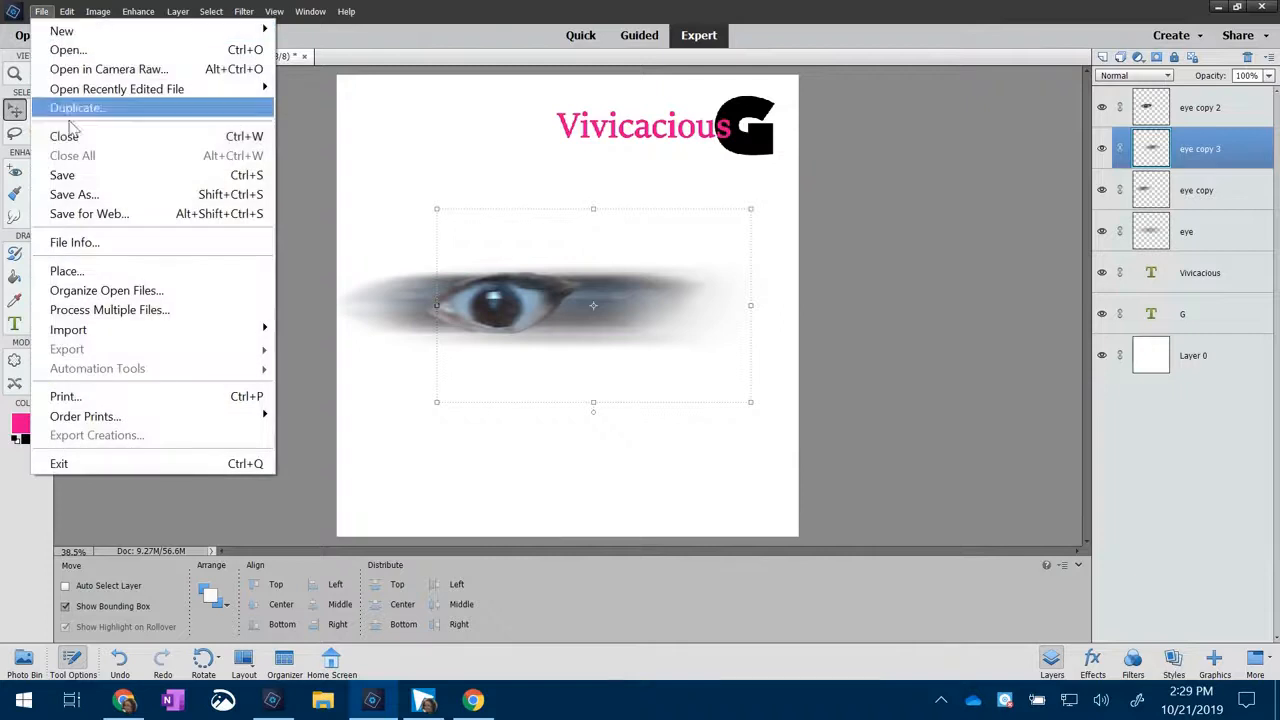
{"action": "left_click", "coordinate": [78, 172]}
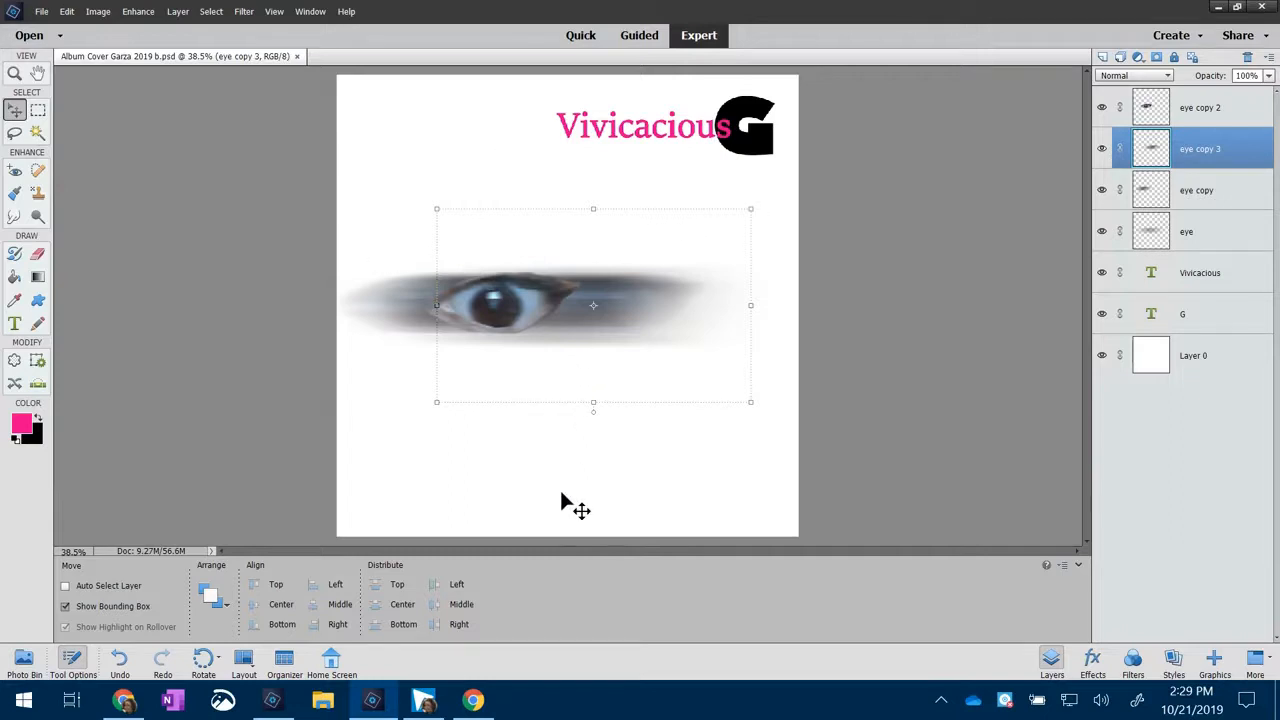
Step: Apply the Lens Flare render filter at brightness 100 to the eye copy 3 layer
{"action": "left_click", "coordinate": [1148, 680]}
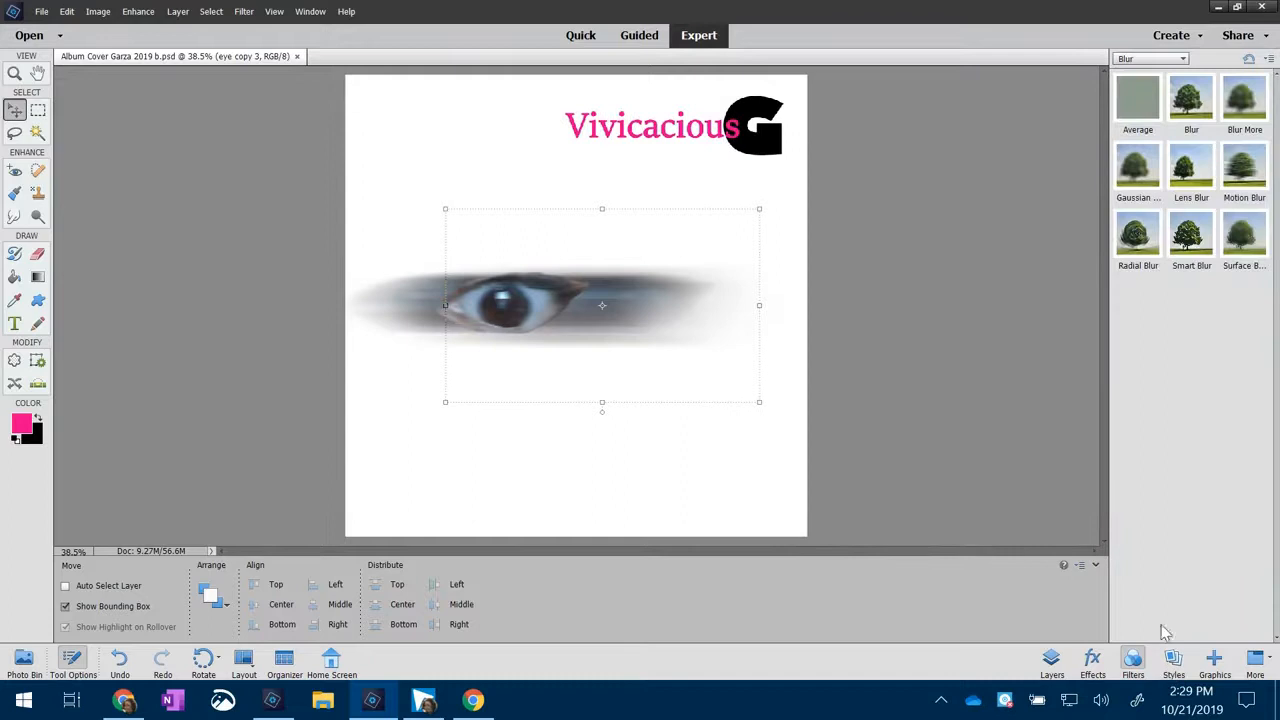
{"action": "left_click", "coordinate": [1168, 61]}
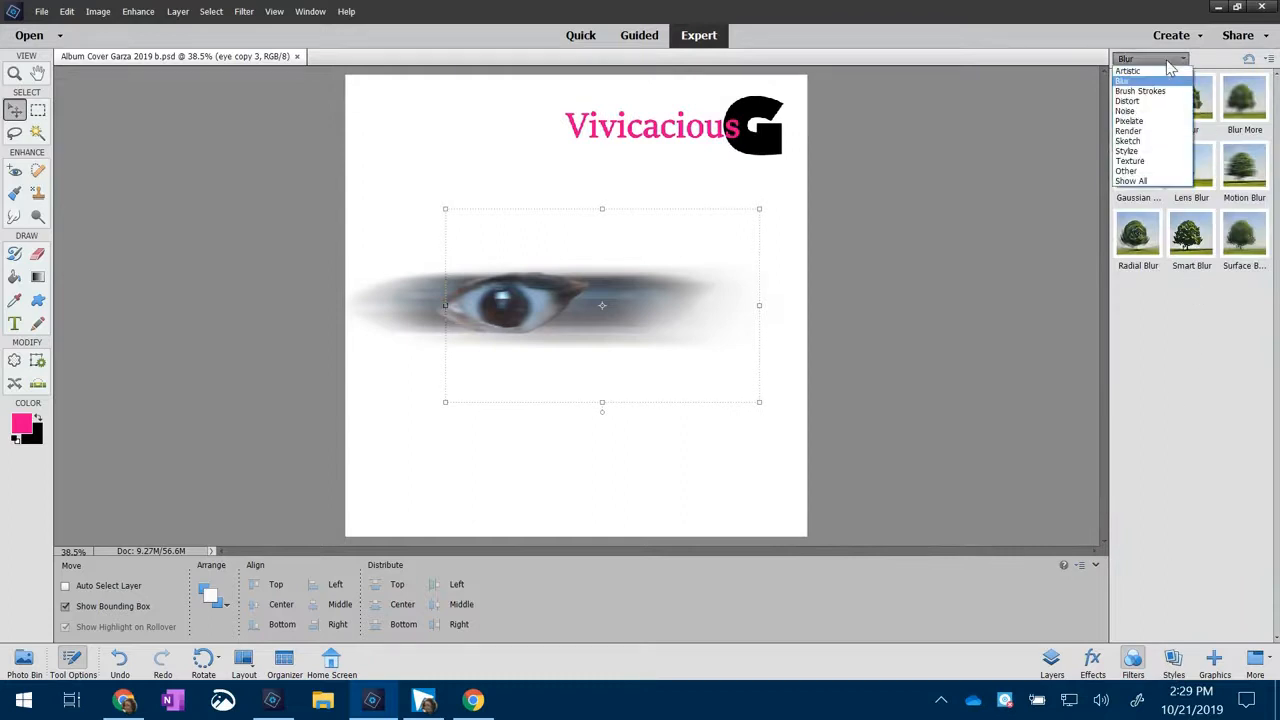
{"action": "left_click", "coordinate": [1155, 122]}
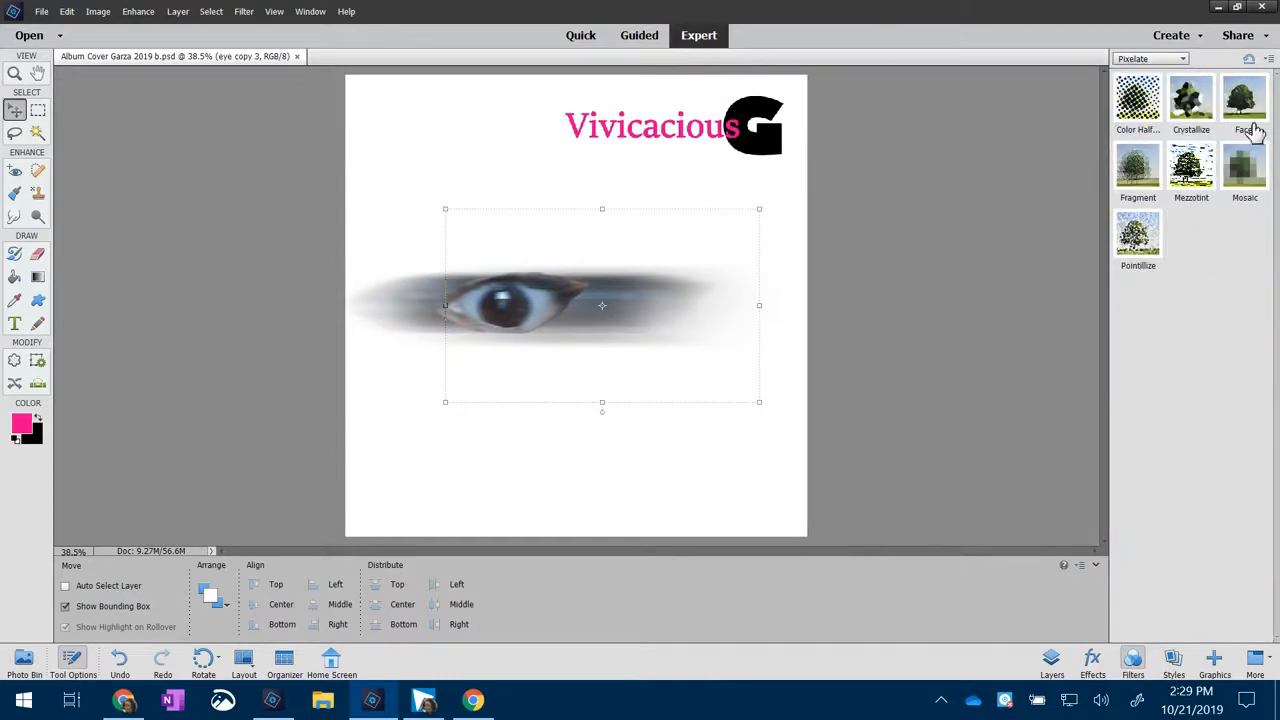
{"action": "left_click", "coordinate": [1163, 60]}
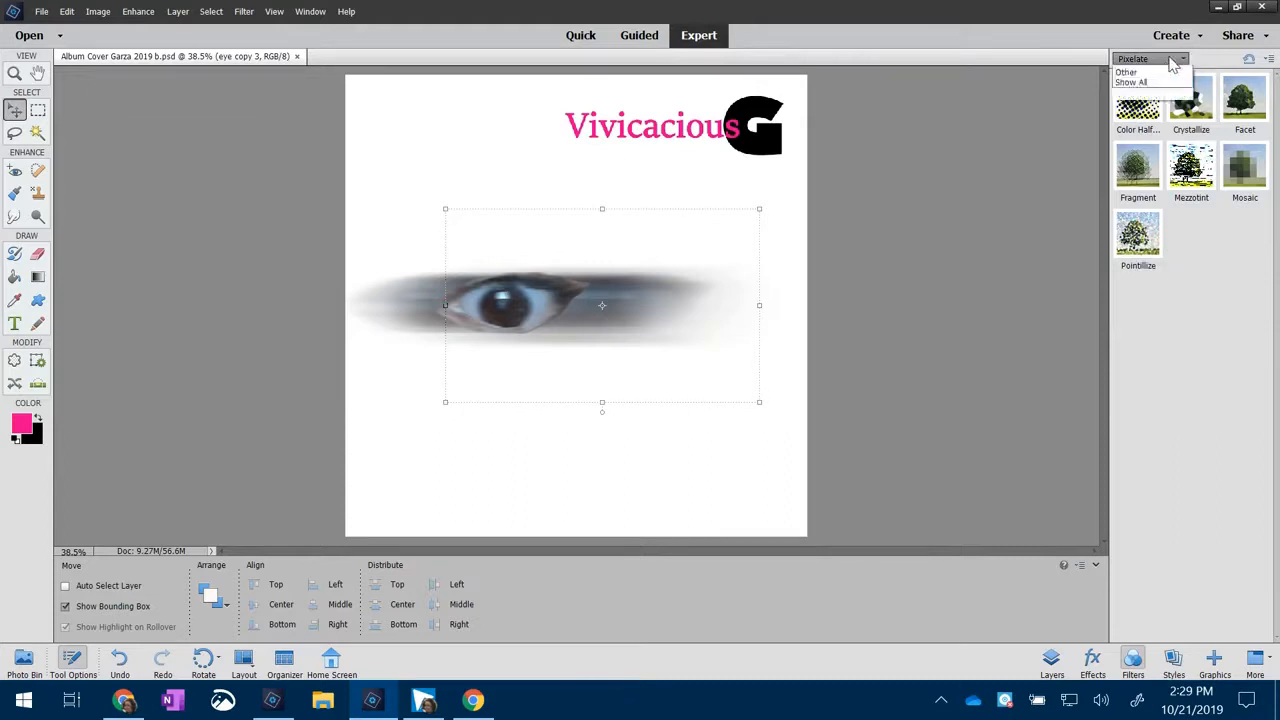
{"action": "left_click", "coordinate": [1130, 132]}
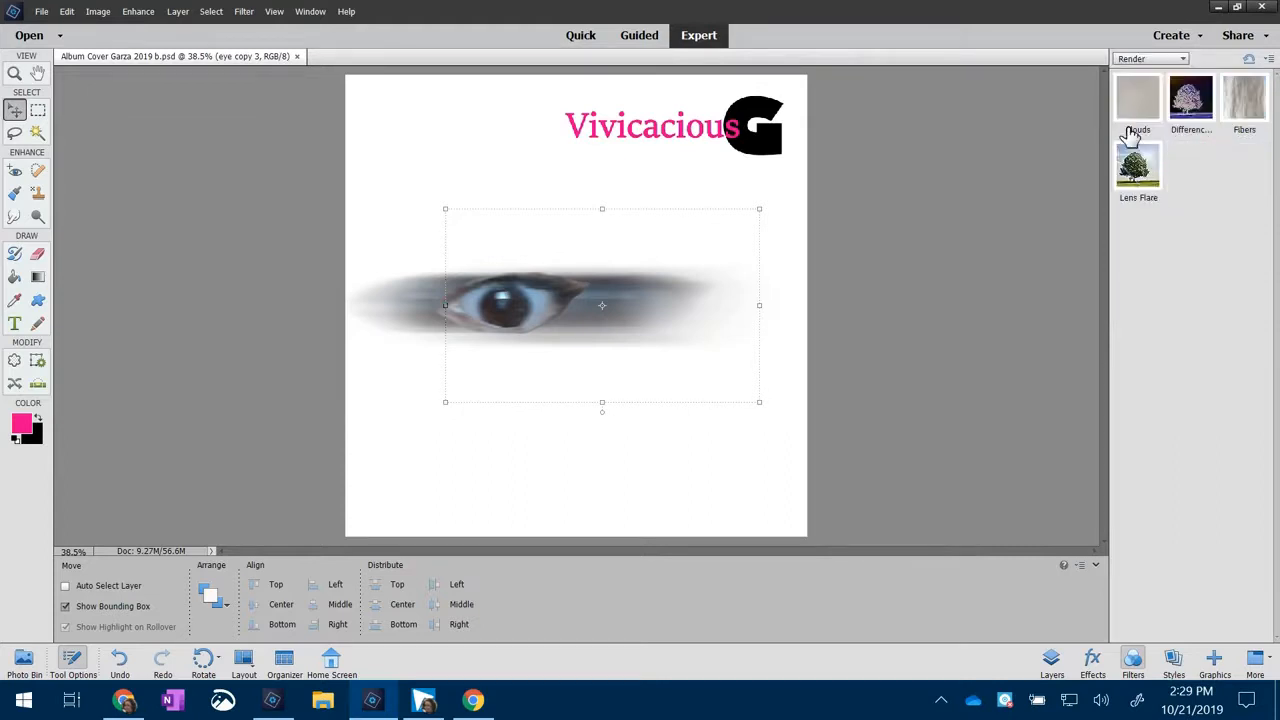
{"action": "left_click", "coordinate": [1165, 60]}
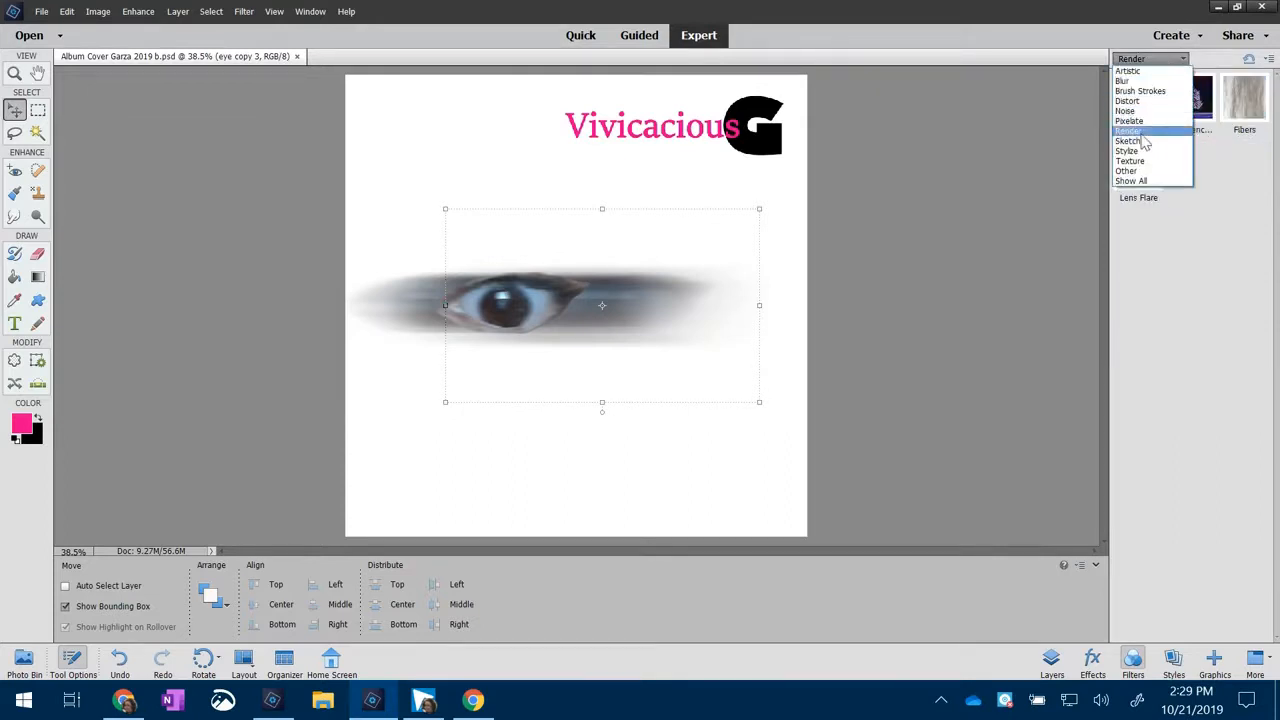
{"action": "left_click", "coordinate": [1141, 208]}
{"action": "left_click", "coordinate": [1141, 188]}
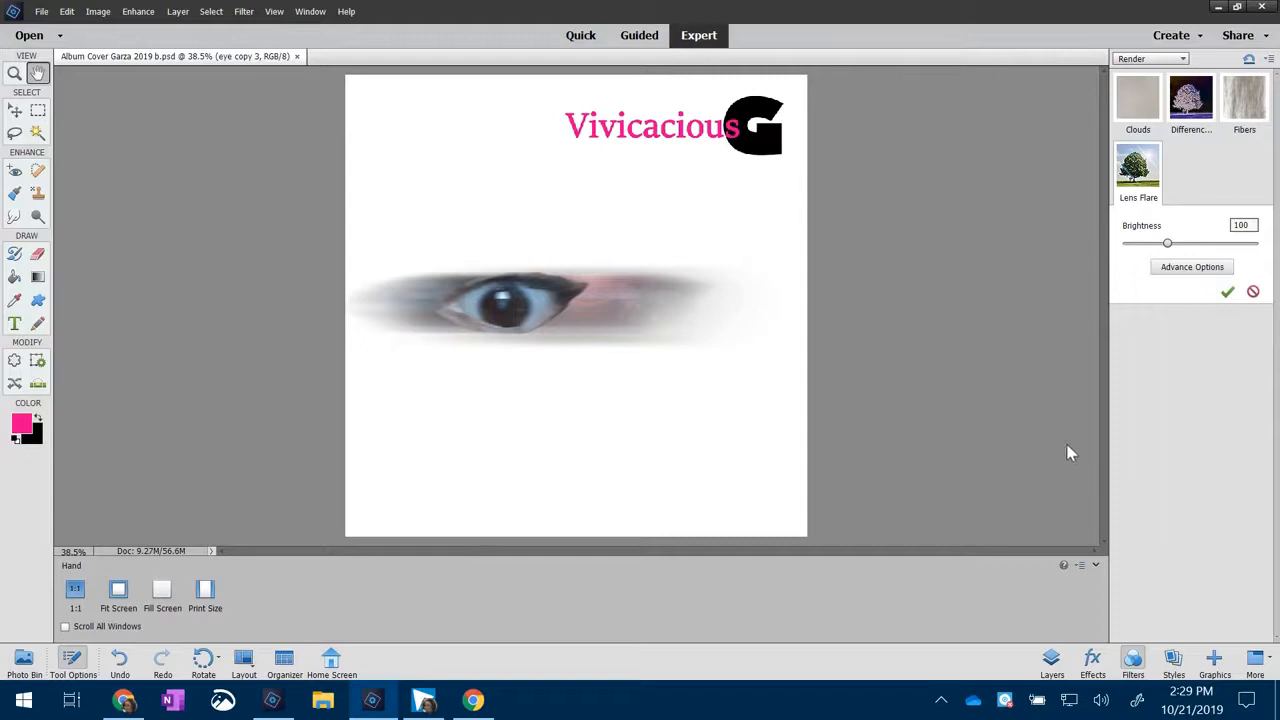
{"action": "left_click", "coordinate": [1227, 291]}
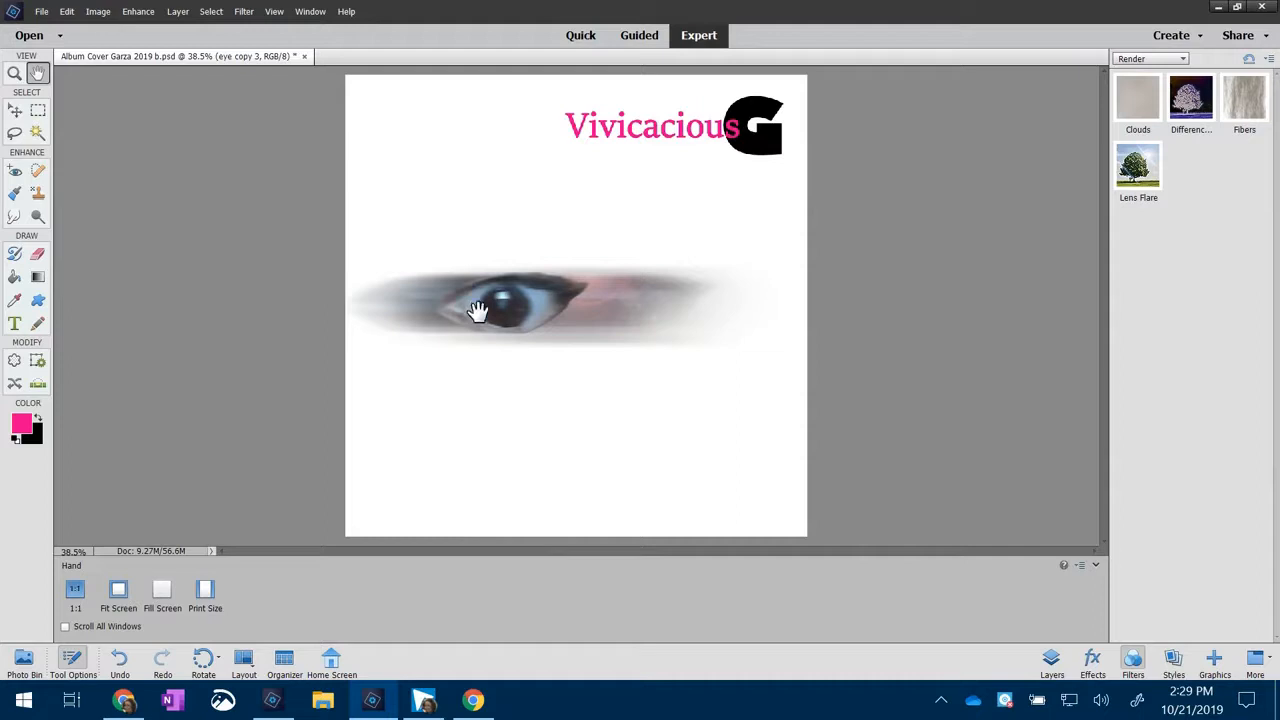
Step: Add the text "Watching as fast as I can" at 30 pt near the lower edge of the cover
{"action": "left_click", "coordinate": [1050, 662]}
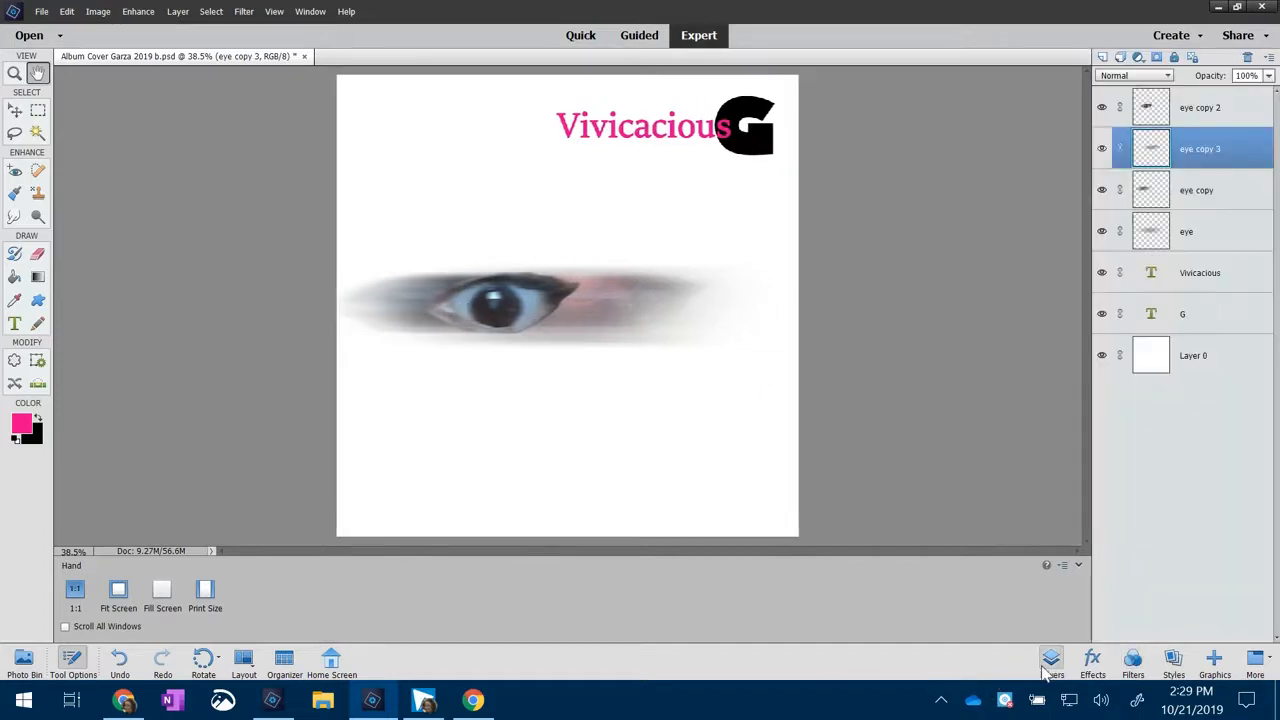
{"action": "left_click", "coordinate": [14, 324]}
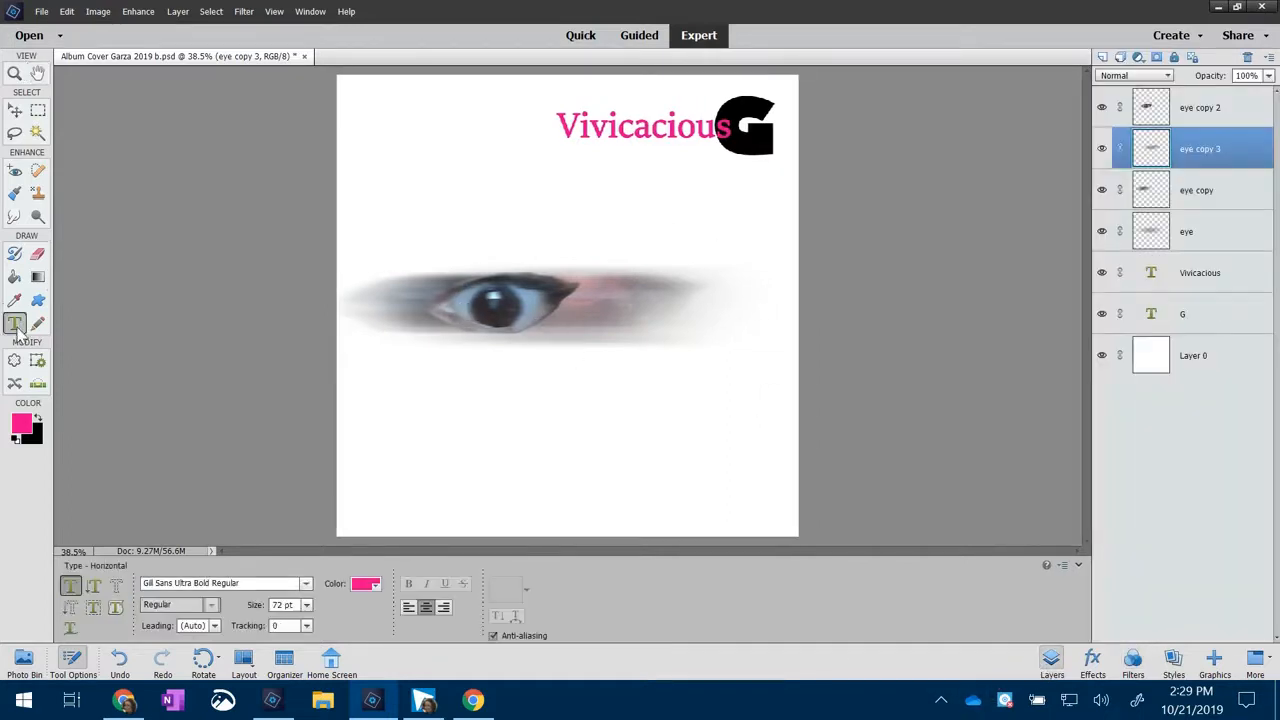
{"action": "left_click", "coordinate": [482, 492]}
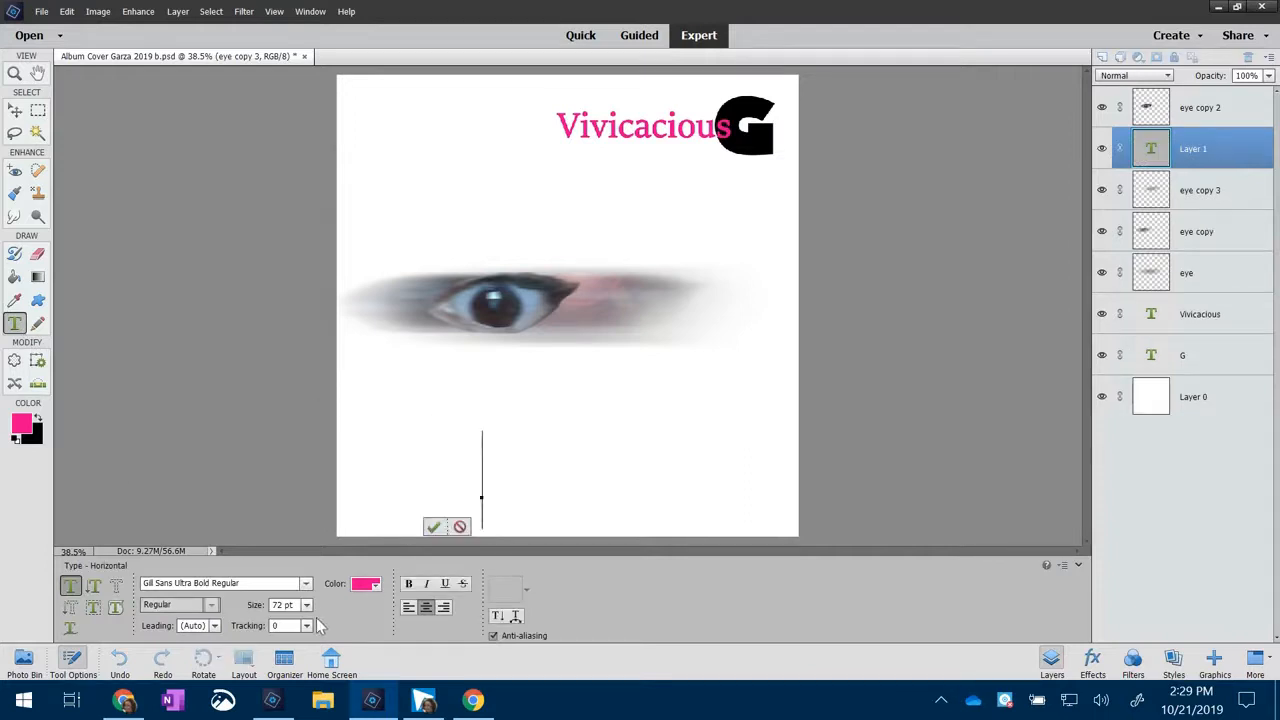
{"action": "left_click", "coordinate": [306, 605]}
{"action": "left_click", "coordinate": [304, 515]}
{"action": "type", "text": "Watching as "}
{"action": "type", "text": "fast as"}
{"action": "type", "text": " I can"}
{"action": "key", "text": "ctrl+a"}
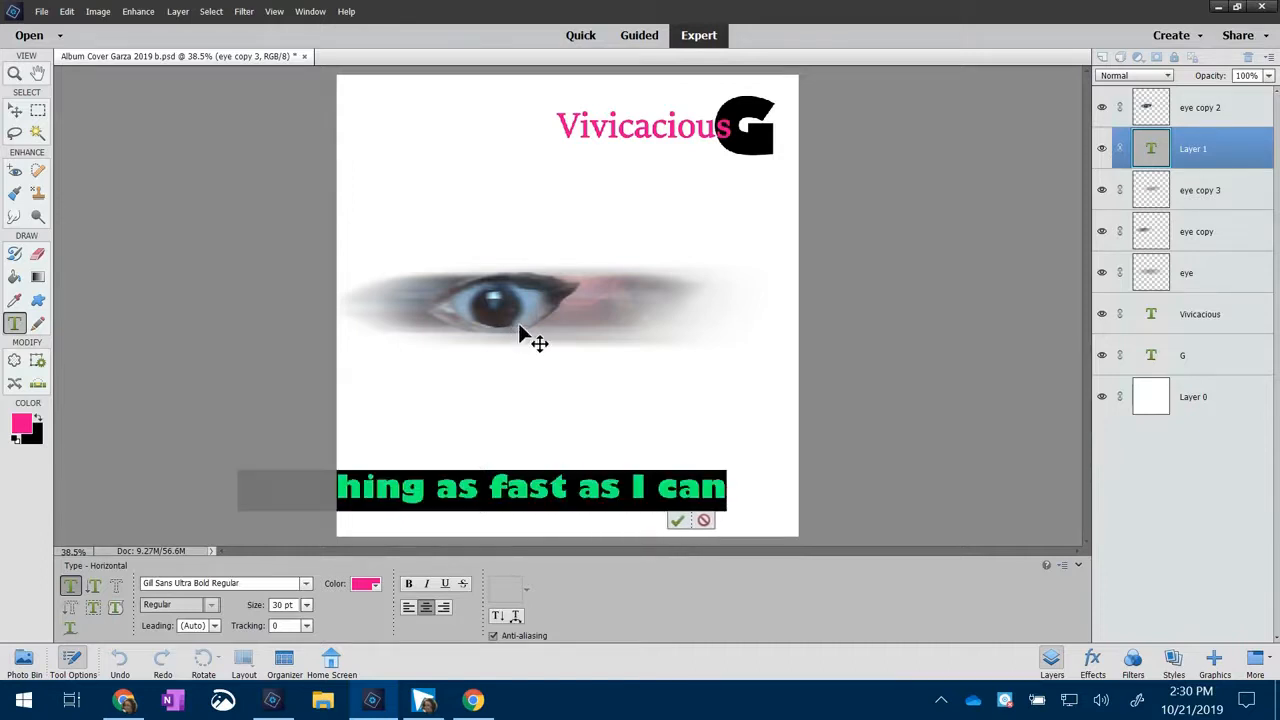
Step: Recolor the tagline text black, set its size to 18 pt and move it right so it fits on the cover
{"action": "left_click", "coordinate": [358, 585]}
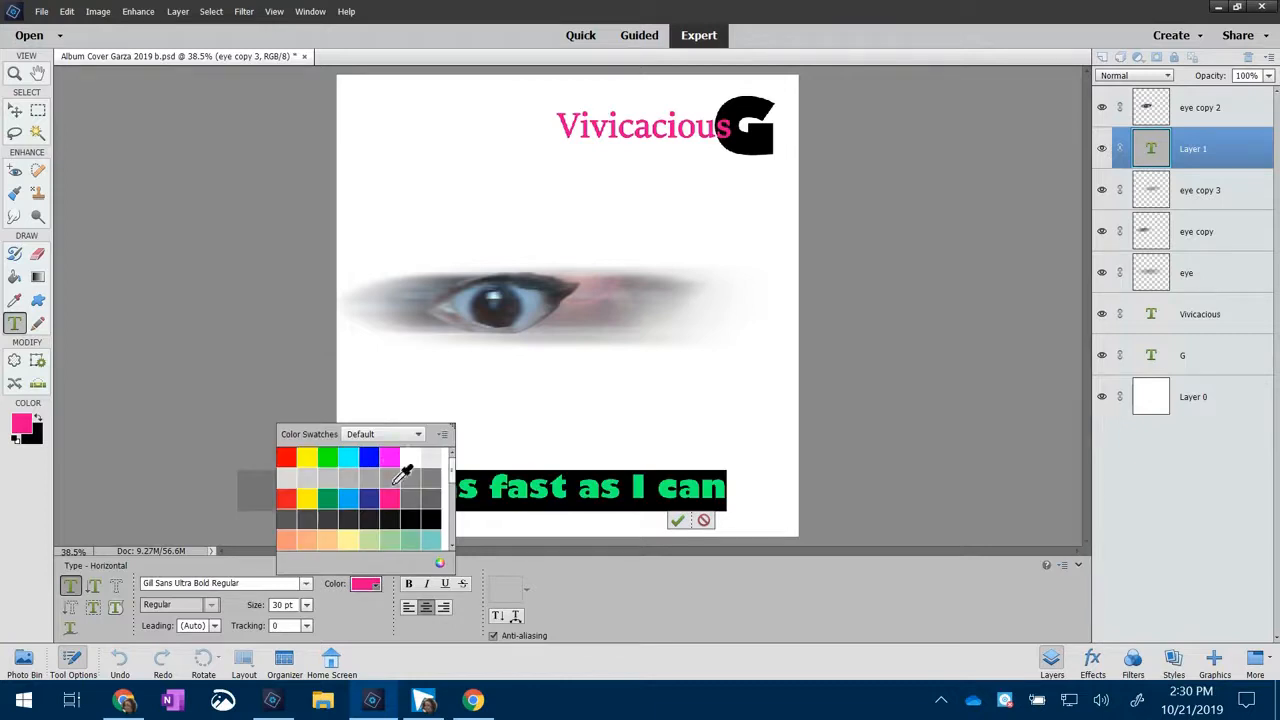
{"action": "left_click", "coordinate": [425, 518]}
{"action": "left_click", "coordinate": [306, 604]}
{"action": "left_click", "coordinate": [306, 604]}
{"action": "left_click", "coordinate": [319, 474]}
{"action": "left_click_drag", "start_coordinate": [457, 511], "coordinate": [580, 512]}
{"action": "left_click", "coordinate": [703, 516]}
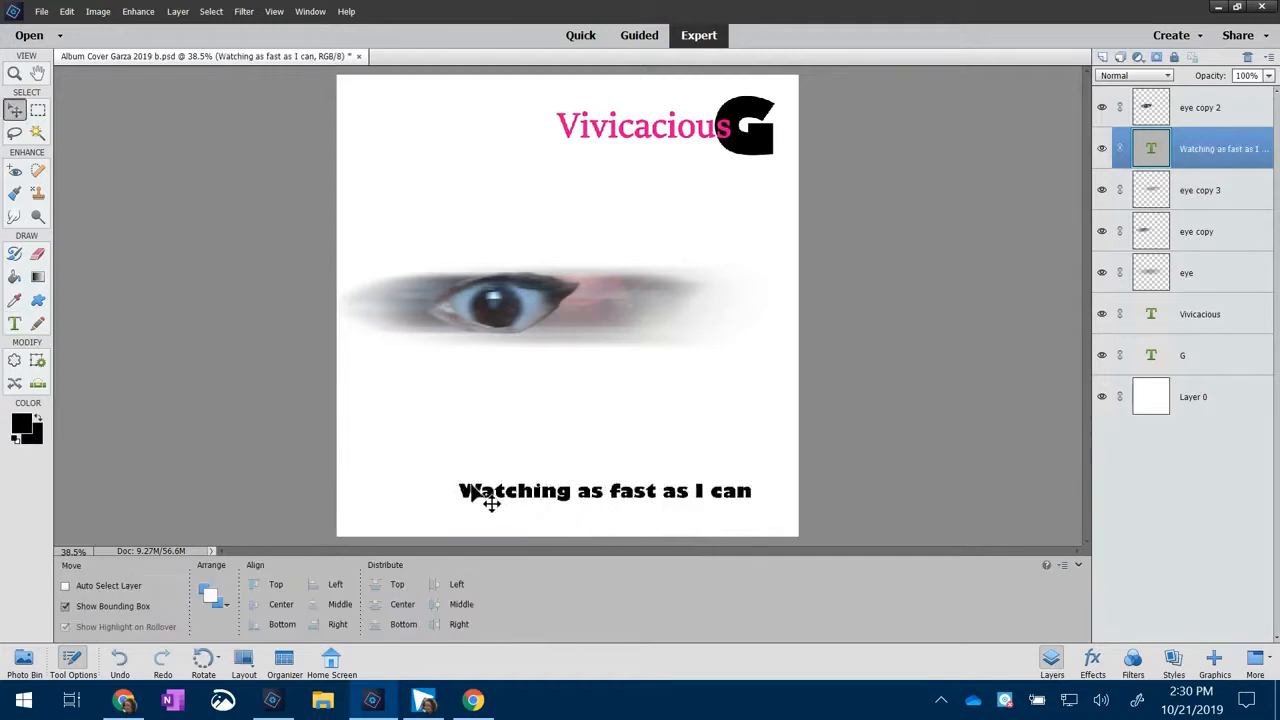
Step: Change the tagline's first letter to lowercase so it reads "watching as fast as I can"
{"action": "double_click", "coordinate": [476, 489]}
{"action": "key", "text": "BackSpace"}
{"action": "type", "text": "w"}
{"action": "left_click", "coordinate": [607, 488]}
{"action": "key", "text": "BackSpace"}
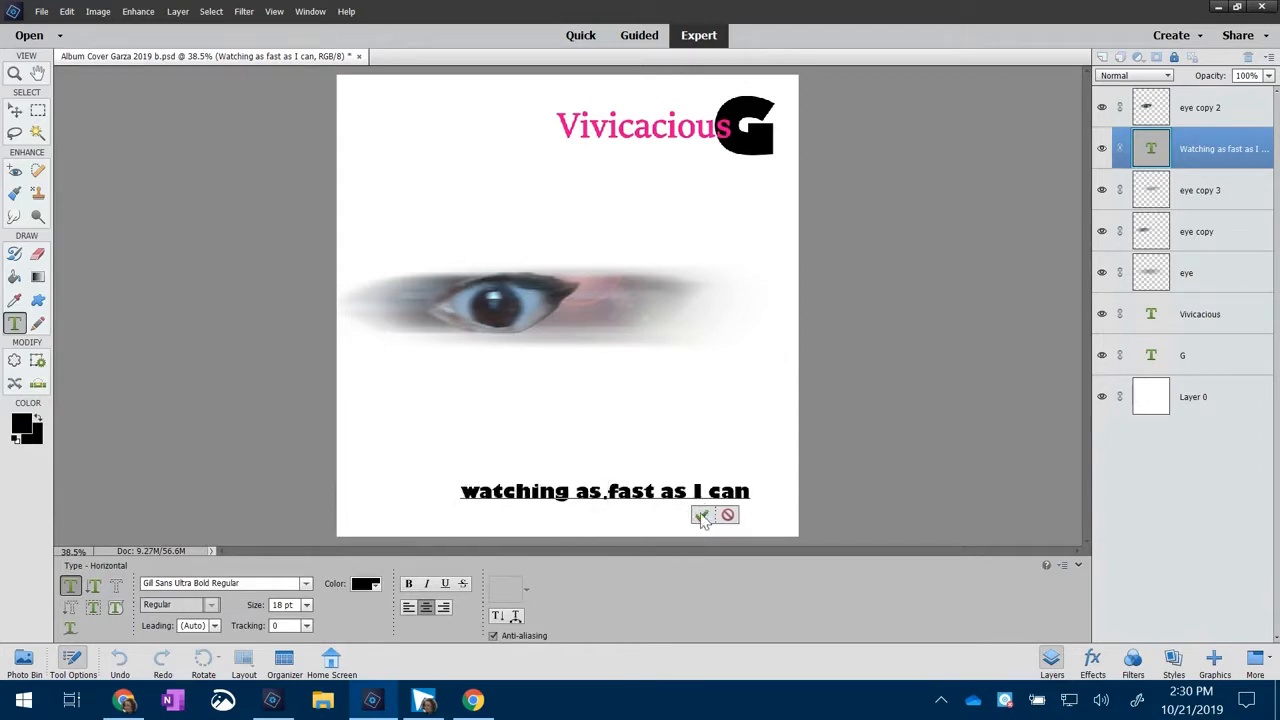
{"action": "left_click", "coordinate": [702, 515]}
Step: Set the tagline's font to Graphite Std Regular and move it to the lower right corner of the cover
{"action": "double_click", "coordinate": [679, 487]}
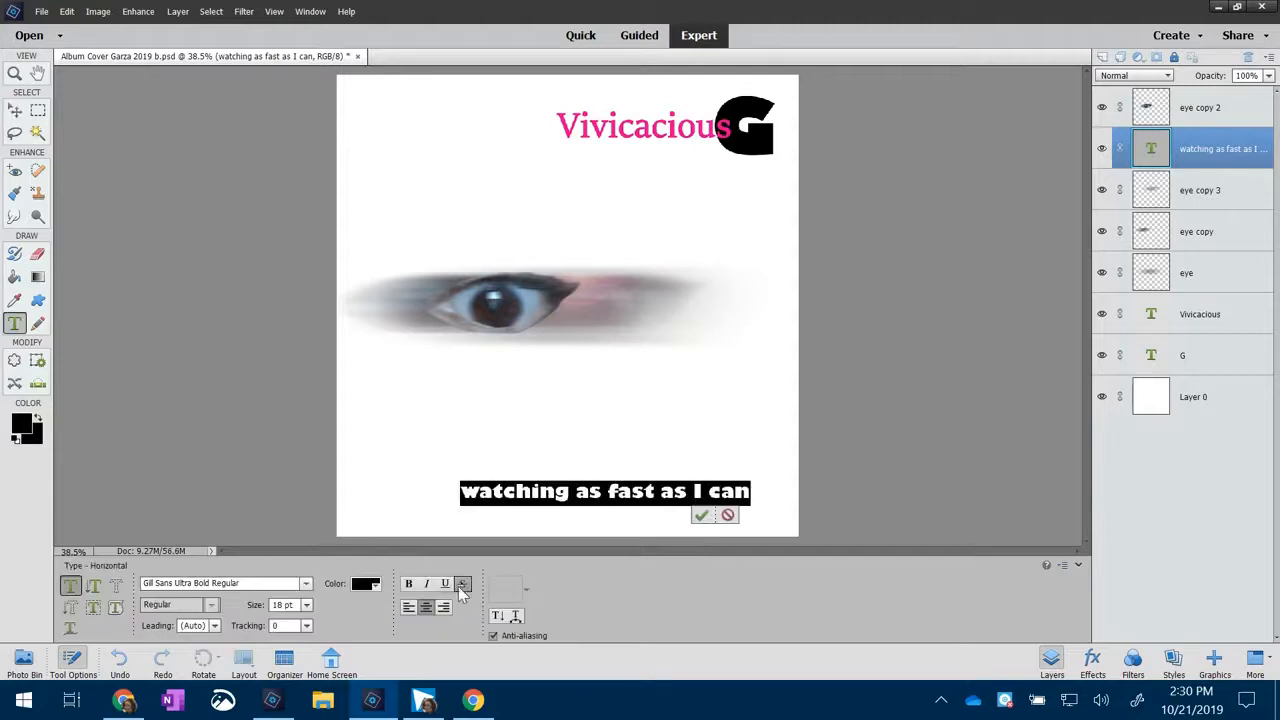
{"action": "left_click", "coordinate": [305, 583]}
{"action": "scroll", "coordinate": [250, 445], "scroll_direction": "up", "scroll_amount": 2}
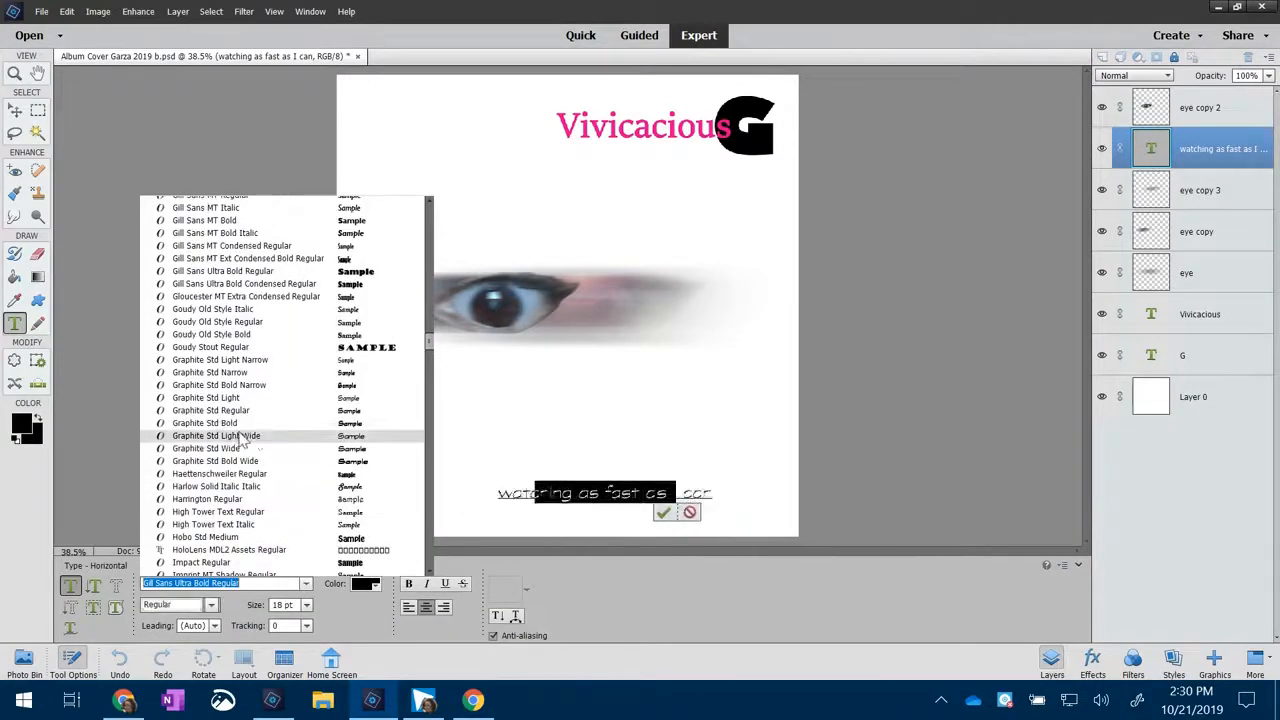
{"action": "left_click", "coordinate": [270, 418]}
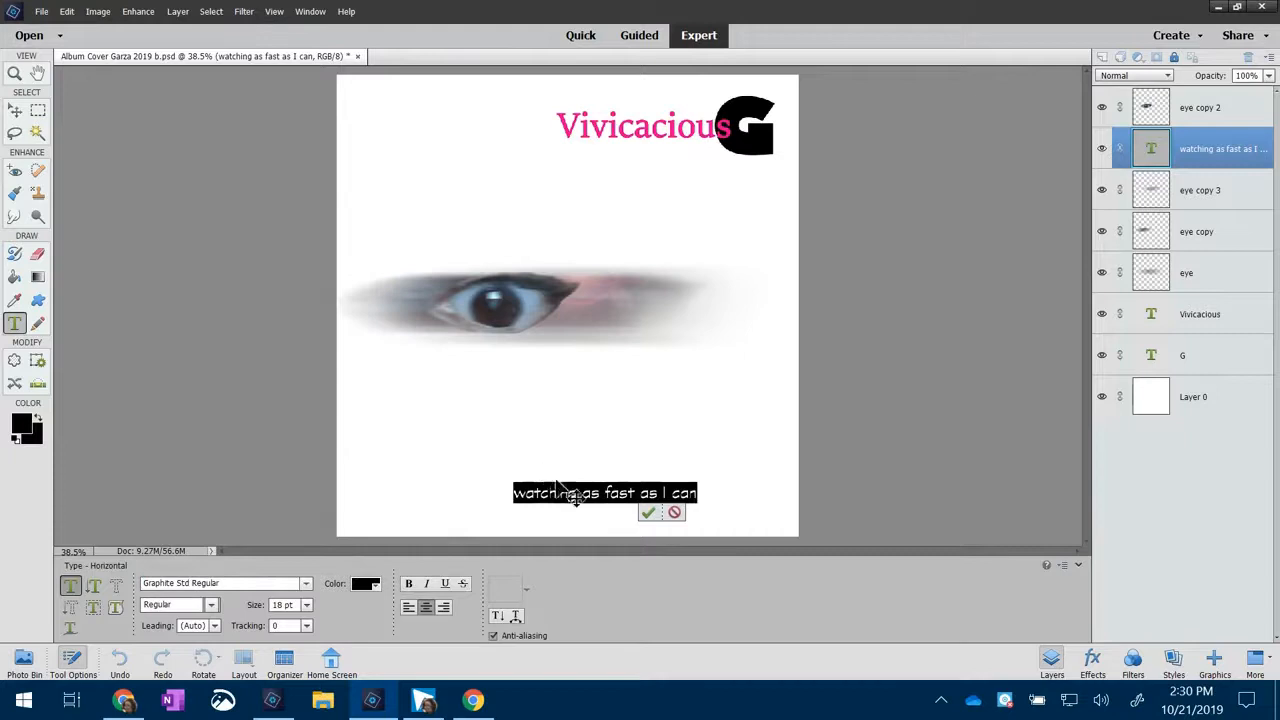
{"action": "left_click_drag", "start_coordinate": [571, 531], "coordinate": [656, 544]}
{"action": "key", "text": "ctrl+Return"}
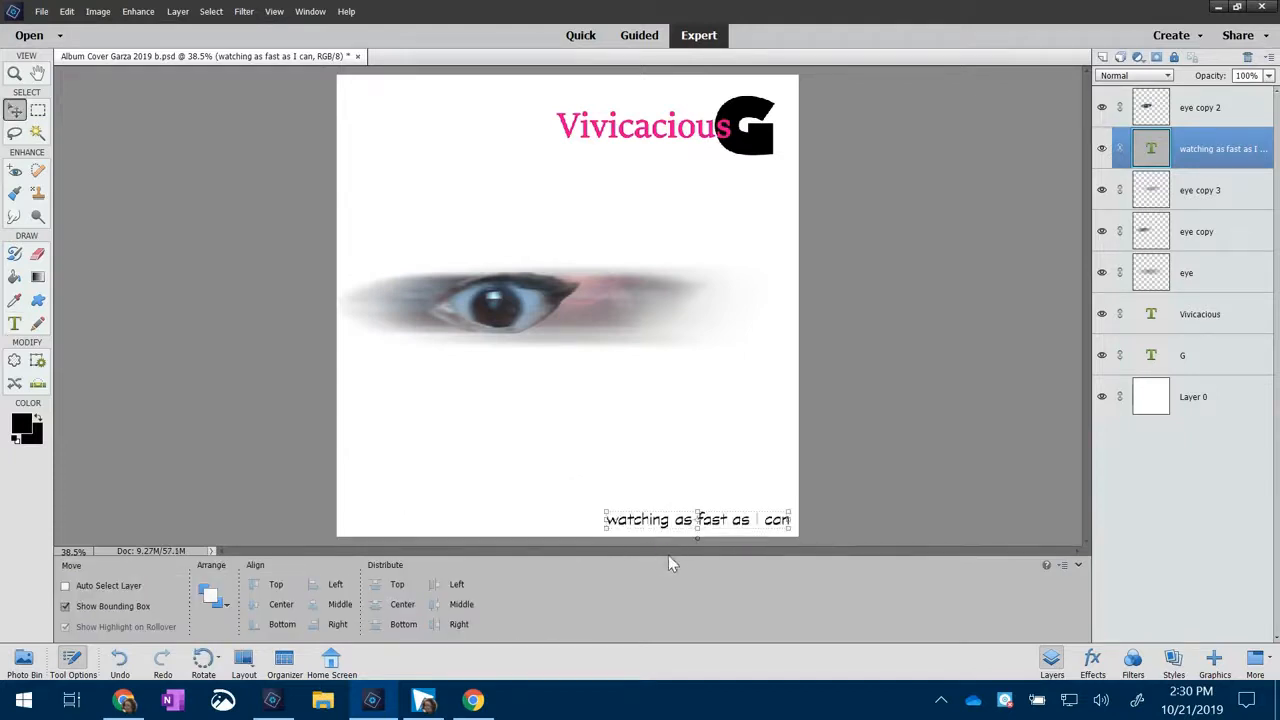
Step: Enlarge the linked Vivicacious and G text to about 169% and move it below the eye, just above the tagline
{"action": "left_click", "coordinate": [1151, 322]}
{"action": "left_click_drag", "start_coordinate": [740, 163], "coordinate": [712, 245]}
{"action": "left_click_drag", "start_coordinate": [672, 197], "coordinate": [697, 176]}
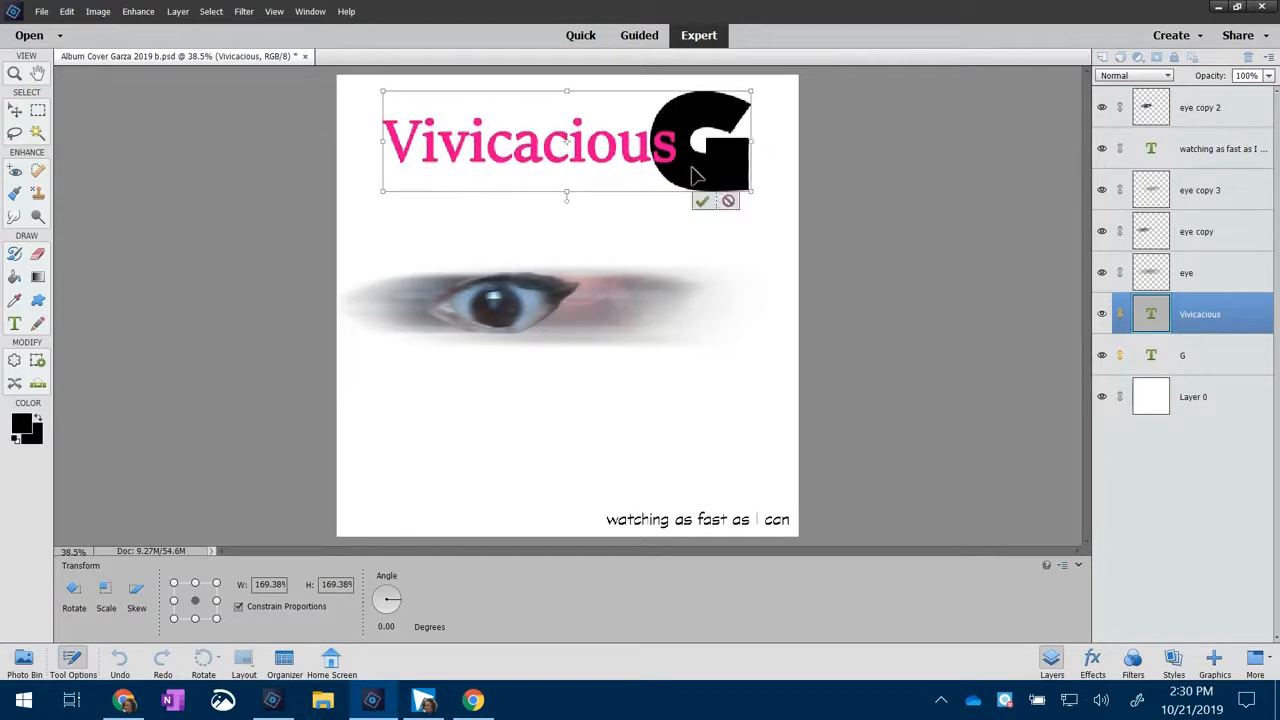
{"action": "left_click", "coordinate": [702, 201]}
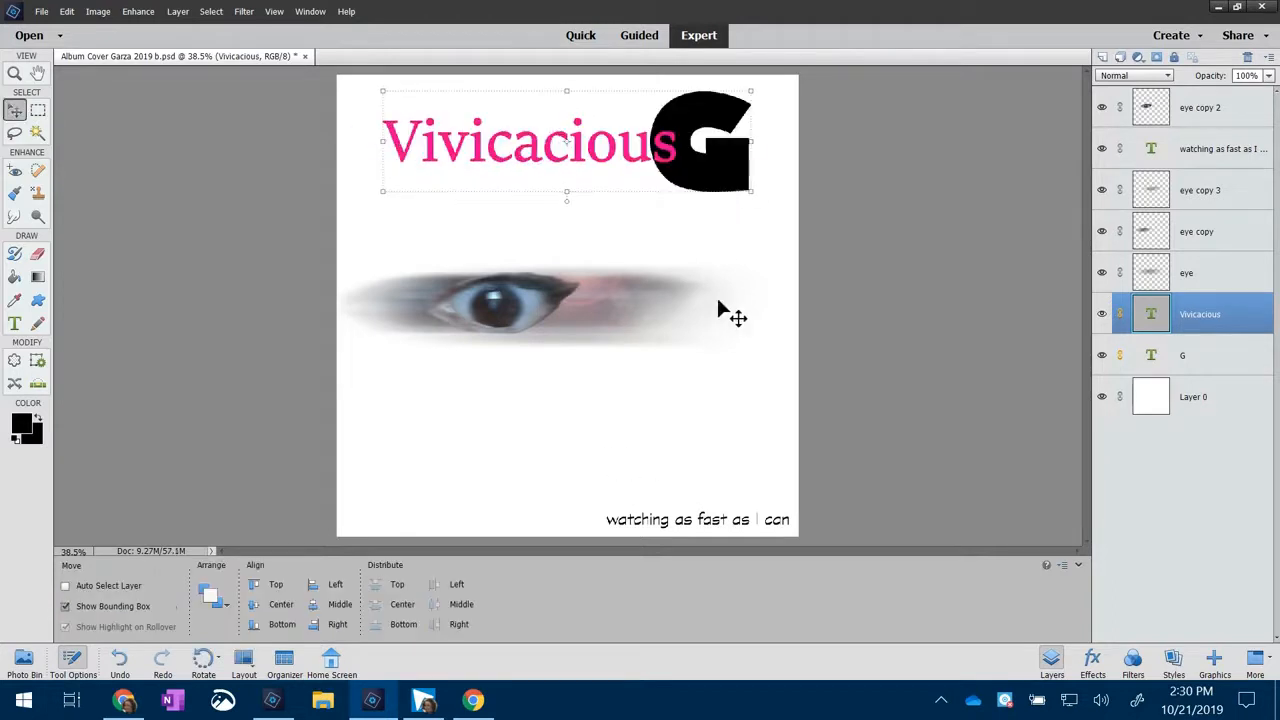
{"action": "left_click_drag", "start_coordinate": [693, 151], "coordinate": [690, 451]}
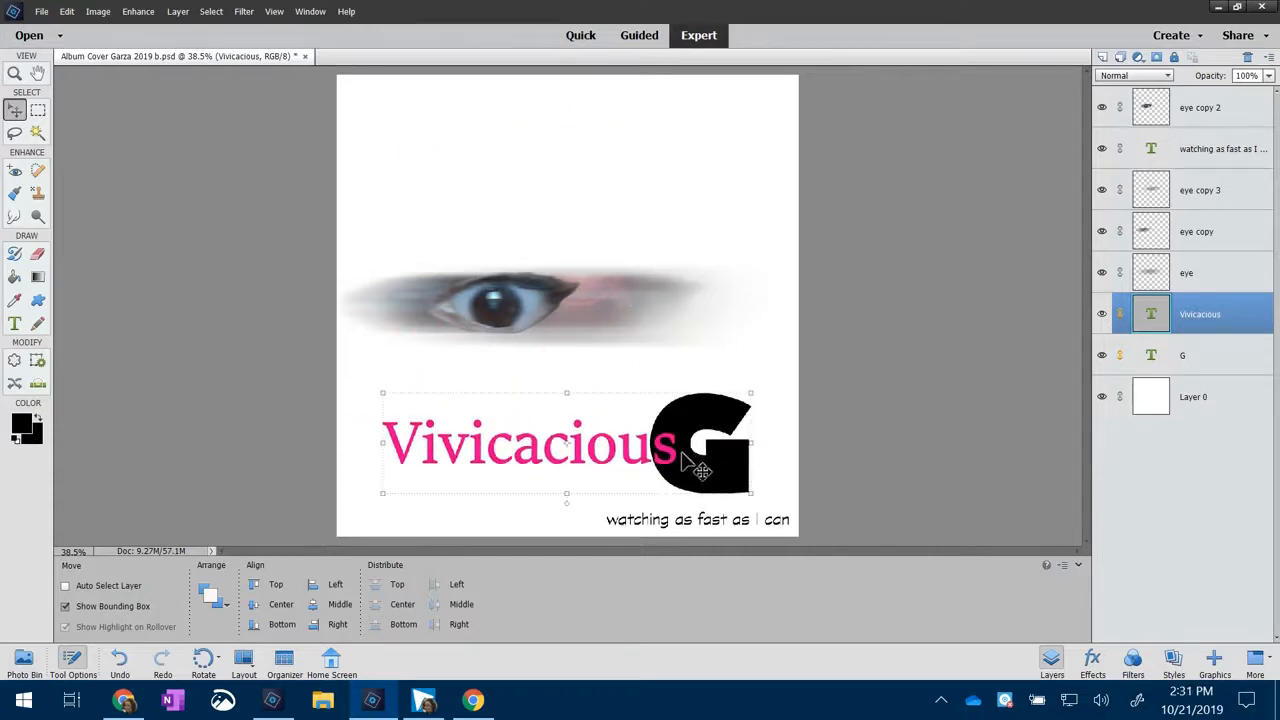
Step: Select the eye, eye copy, eye copy 3 and eye copy 2 layers together and move them to the cover's upper part
{"action": "left_click", "coordinate": [1200, 270]}
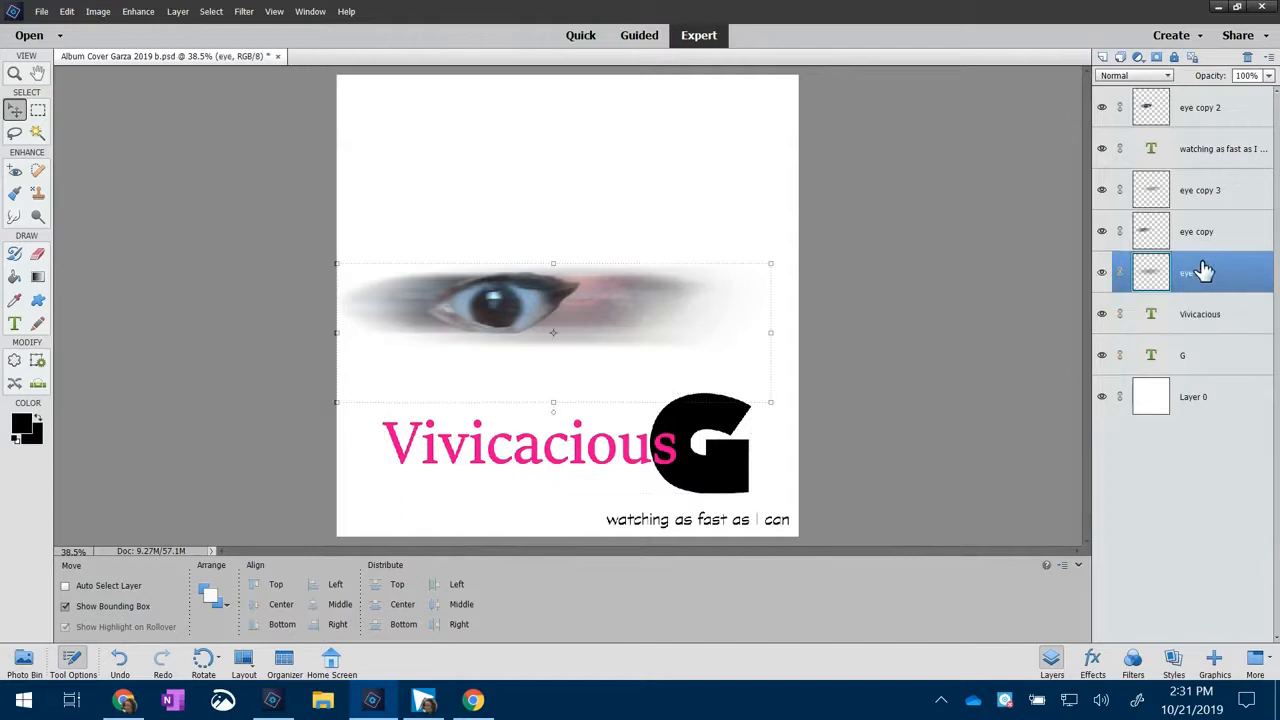
{"action": "left_click", "coordinate": [1185, 228], "text": "ctrl"}
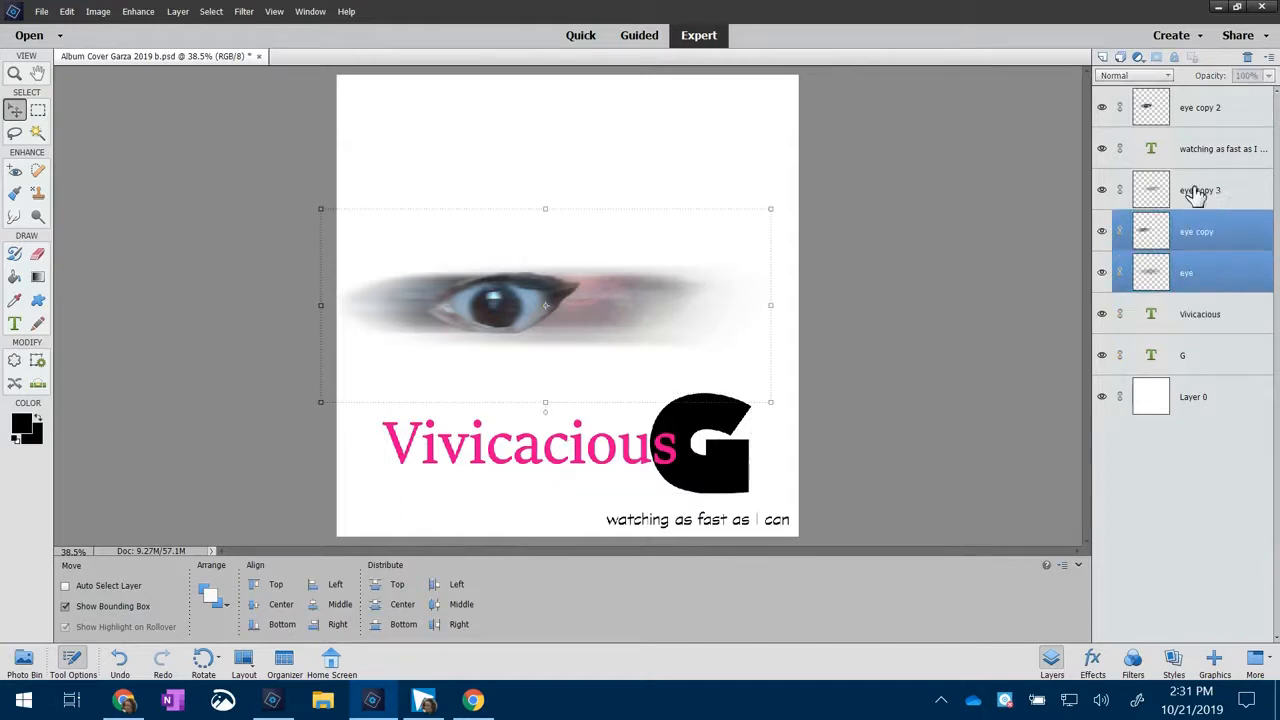
{"action": "left_click", "coordinate": [1197, 192], "text": "ctrl"}
{"action": "left_click", "coordinate": [1190, 107], "text": "ctrl"}
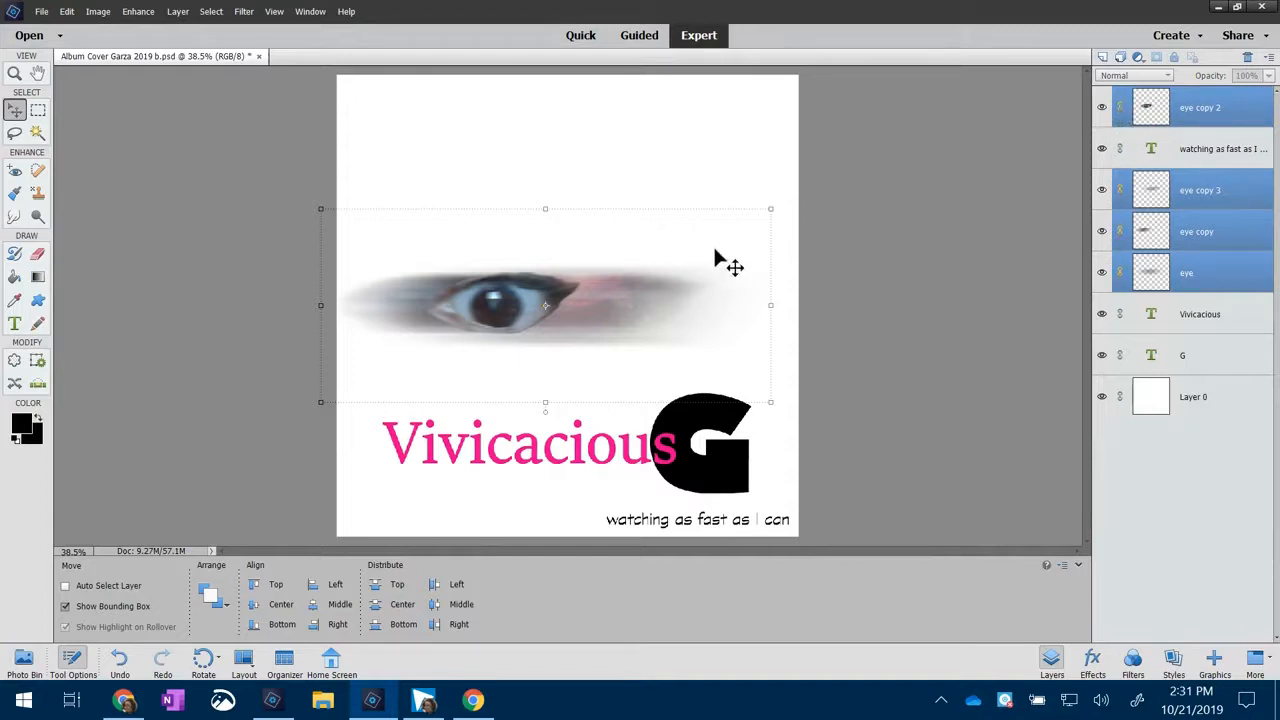
{"action": "left_click_drag", "start_coordinate": [562, 294], "coordinate": [590, 181]}
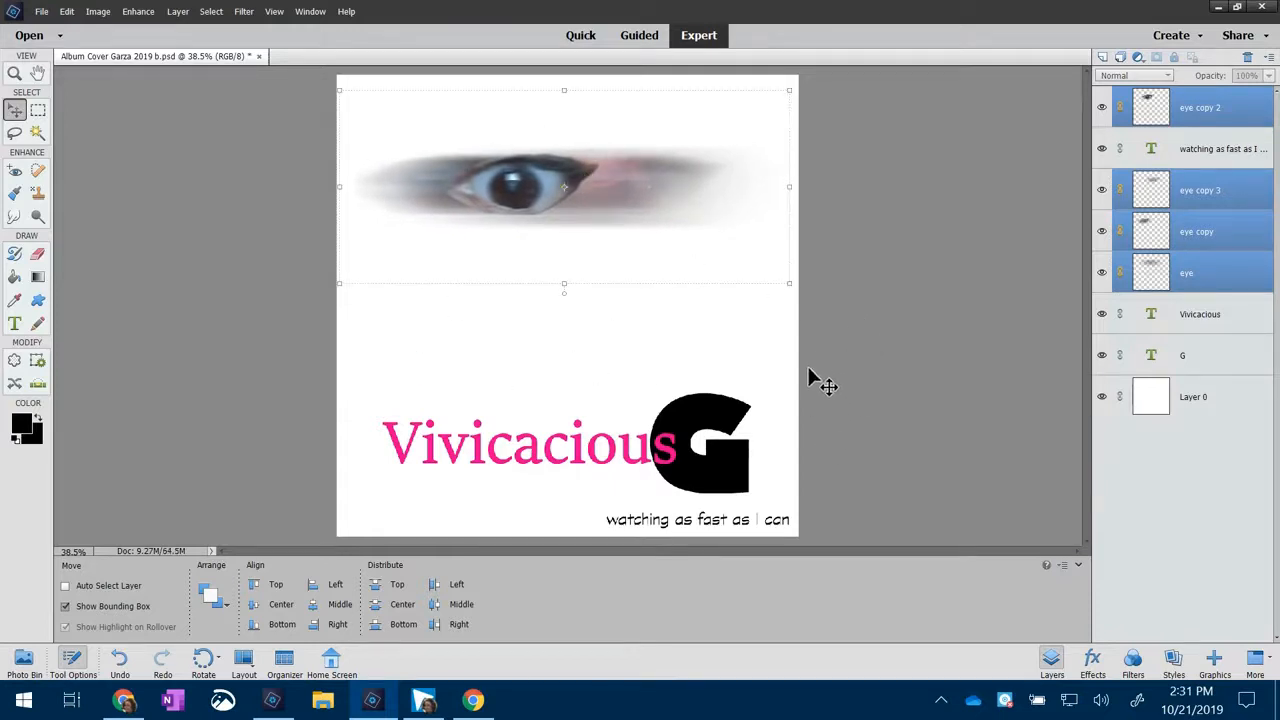
Step: Select the white background layer, Layer 0
{"action": "left_click", "coordinate": [1178, 410]}
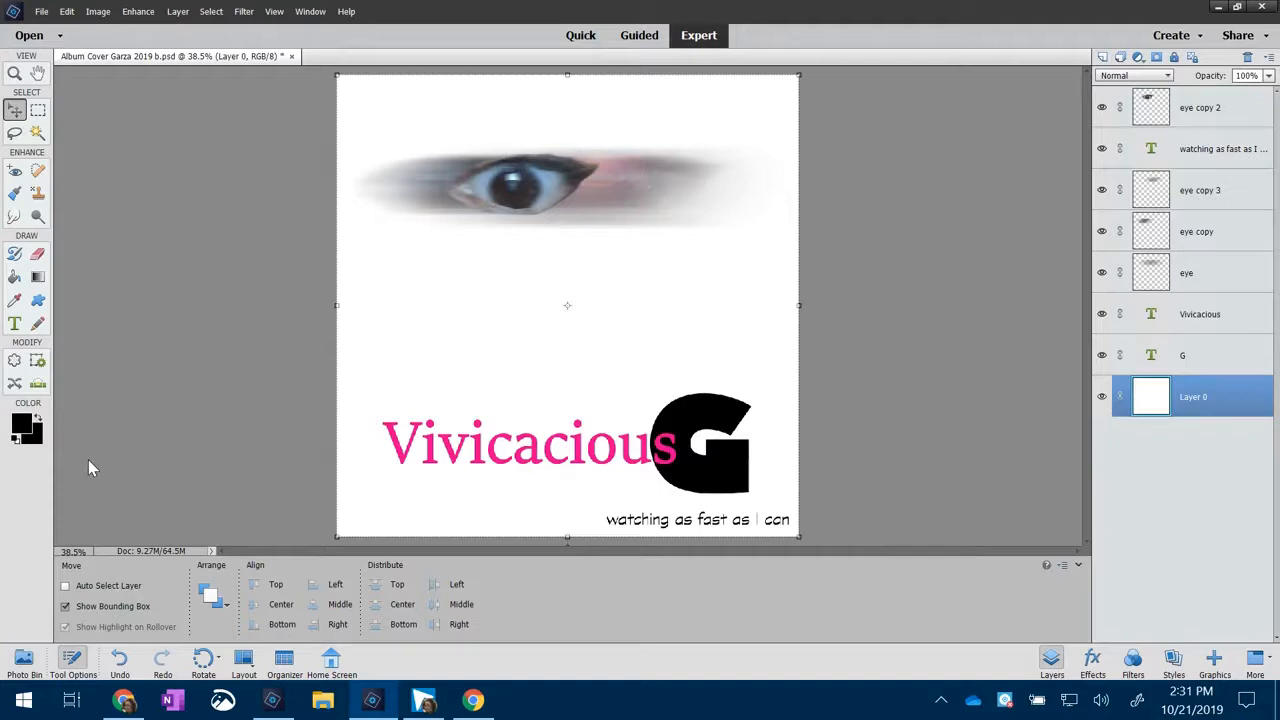
Step: Look through the options of the Brush, Custom Shape and Gradient tools, including the Crop Shapes and Natural Brushes 2 sets
{"action": "left_click", "coordinate": [14, 254]}
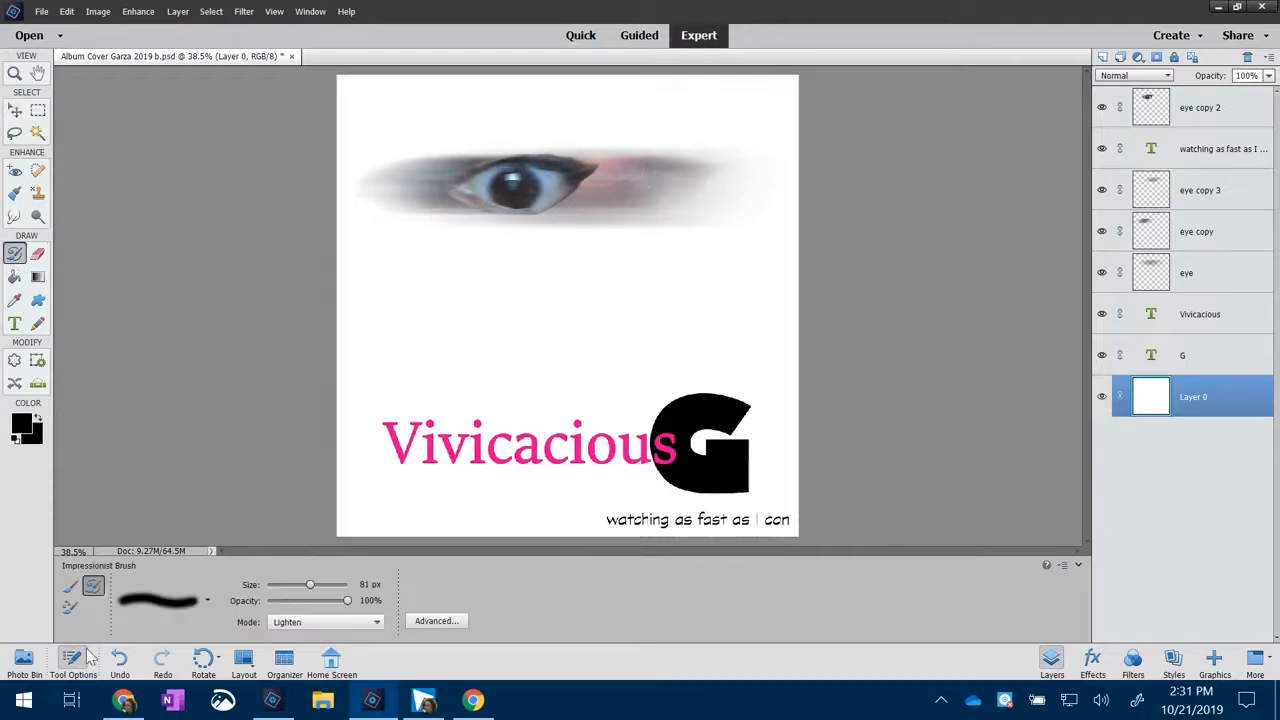
{"action": "left_click", "coordinate": [69, 588]}
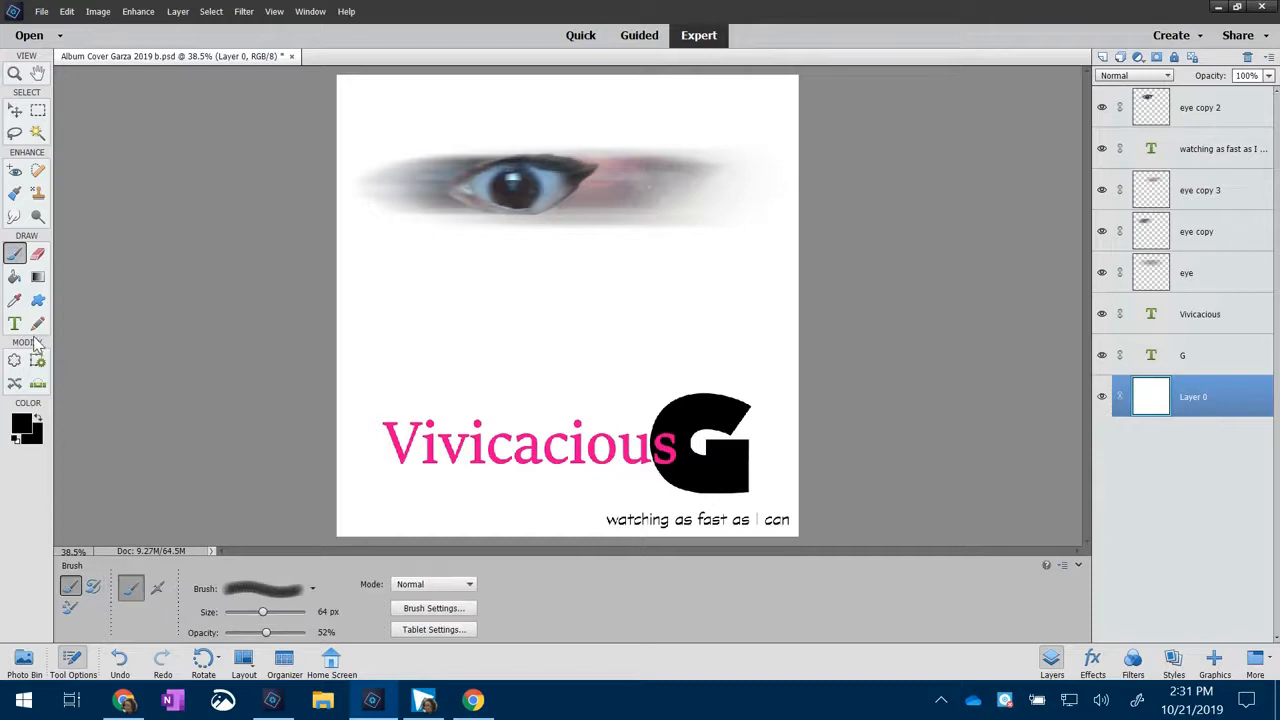
{"action": "left_click", "coordinate": [38, 304]}
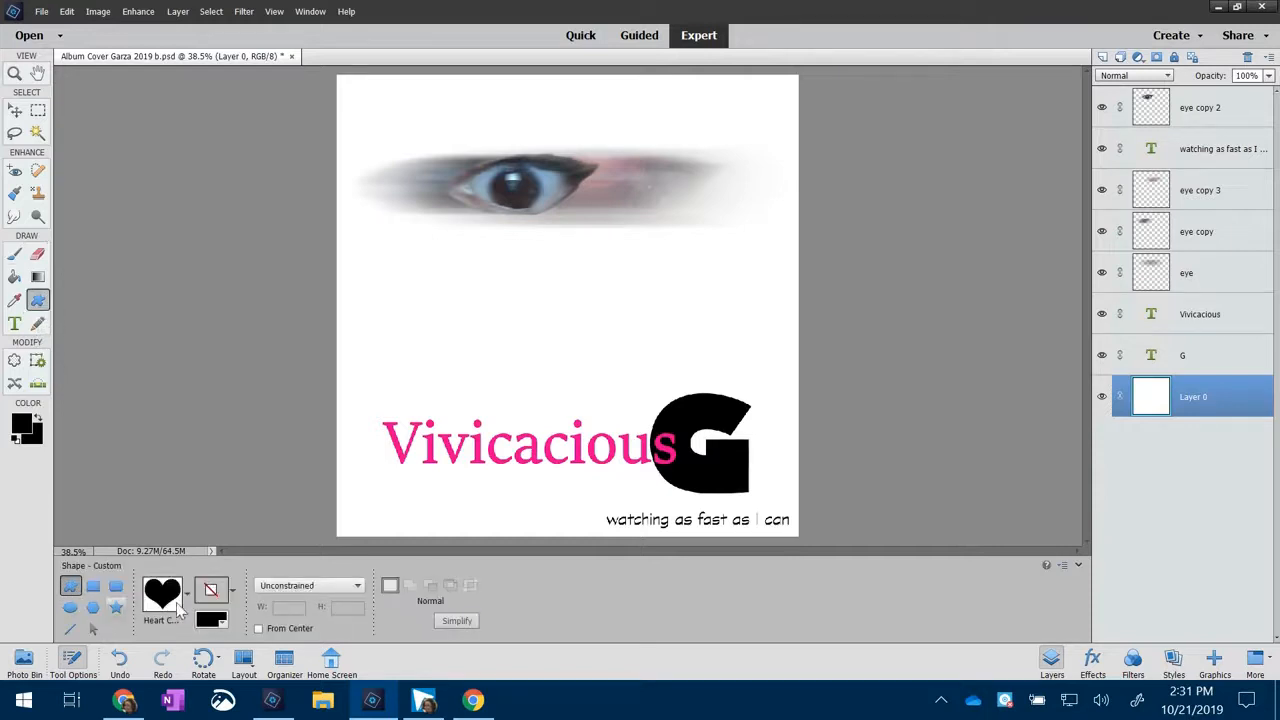
{"action": "left_click", "coordinate": [187, 592]}
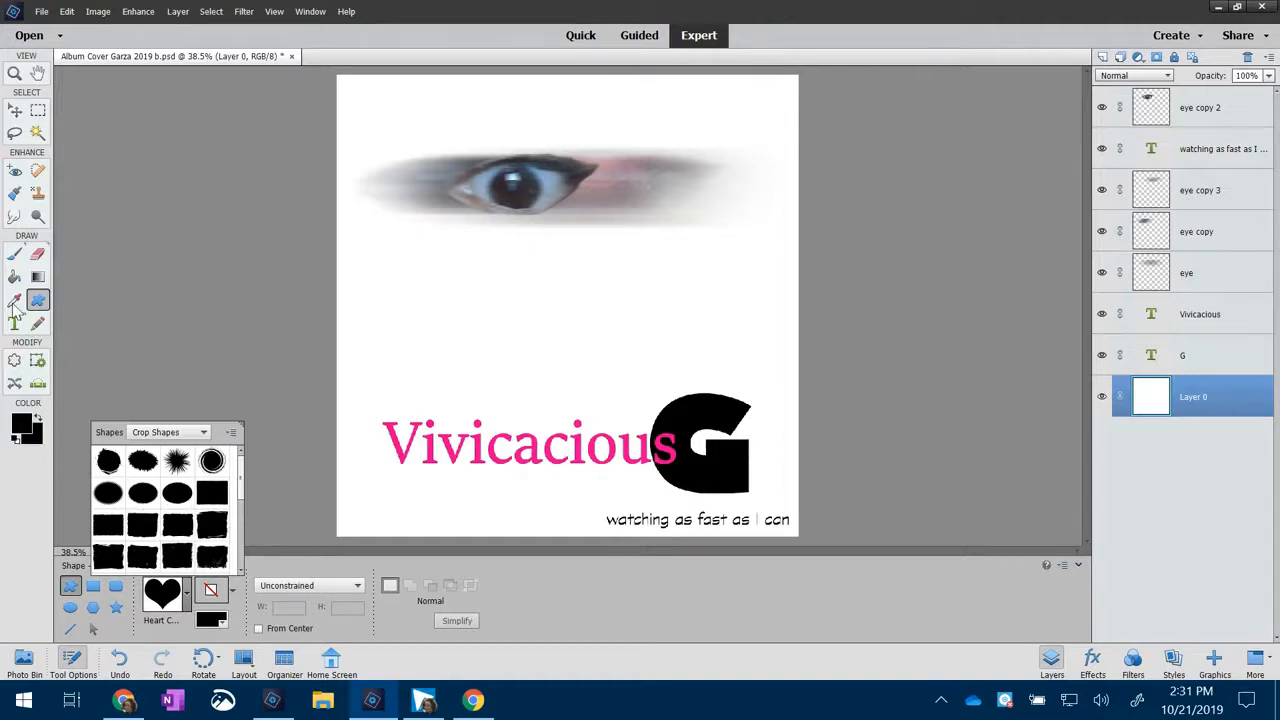
{"action": "left_click", "coordinate": [15, 255]}
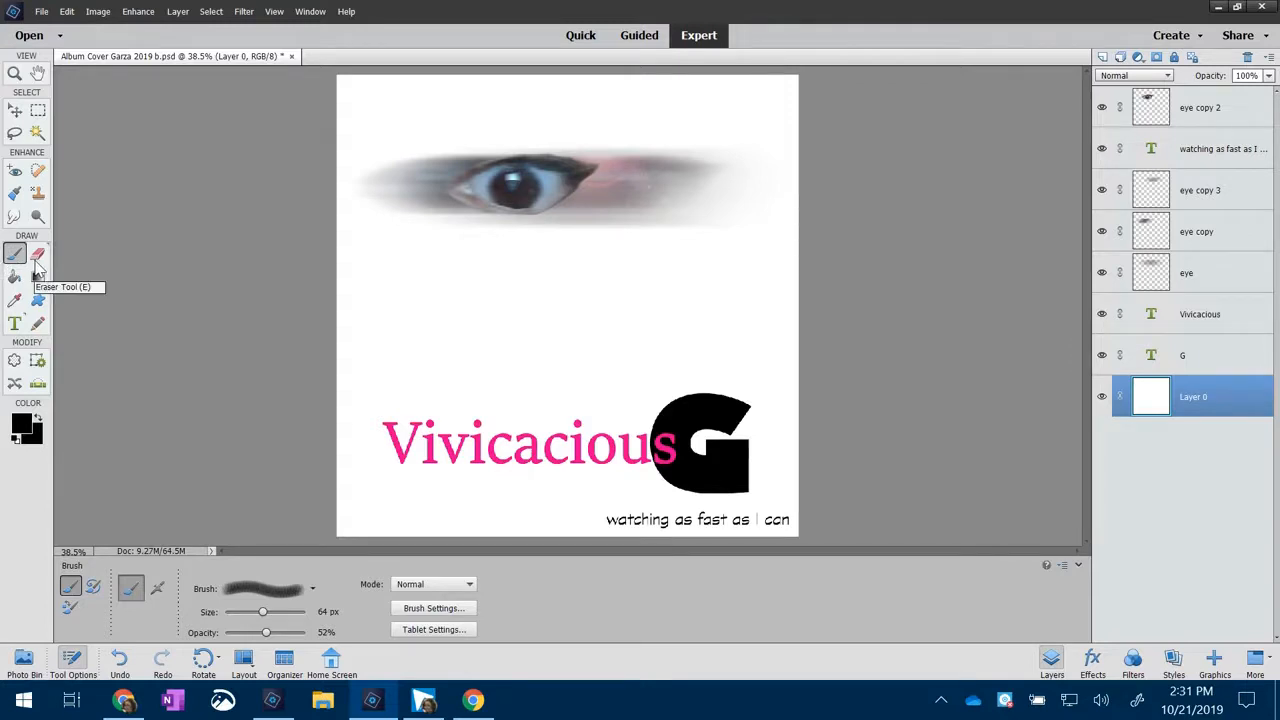
{"action": "left_click", "coordinate": [38, 283]}
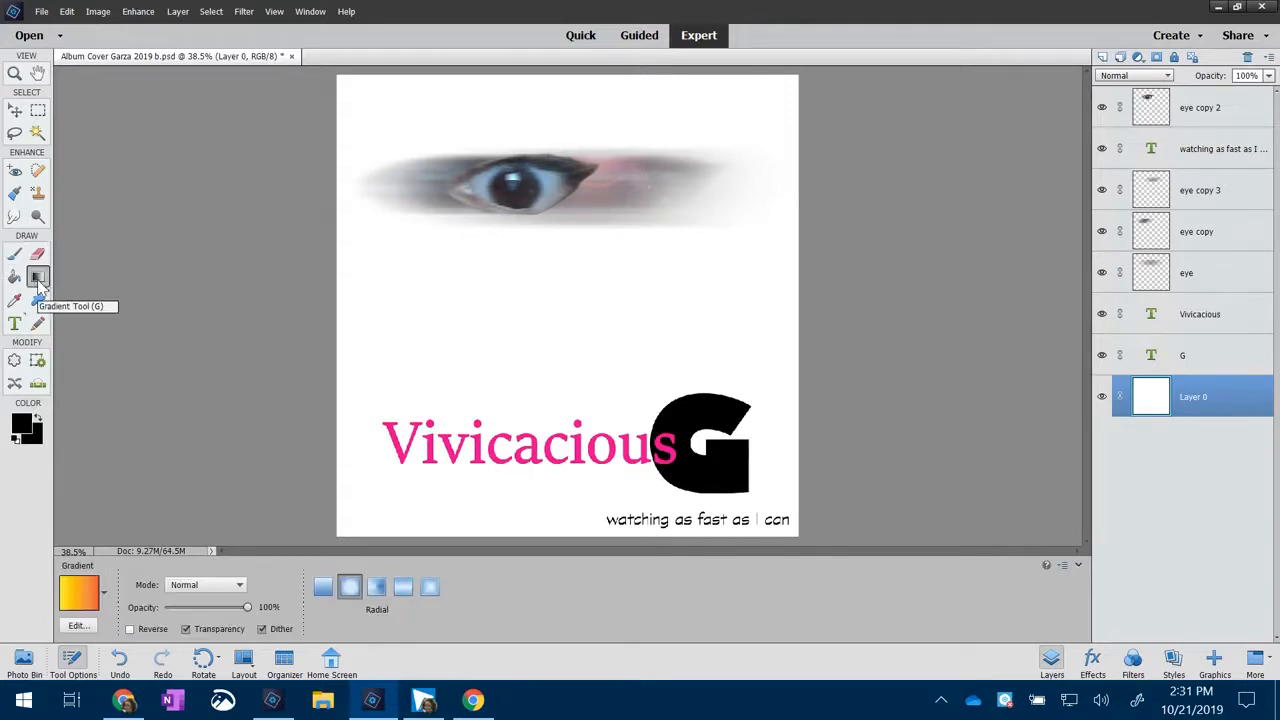
{"action": "left_click", "coordinate": [15, 256]}
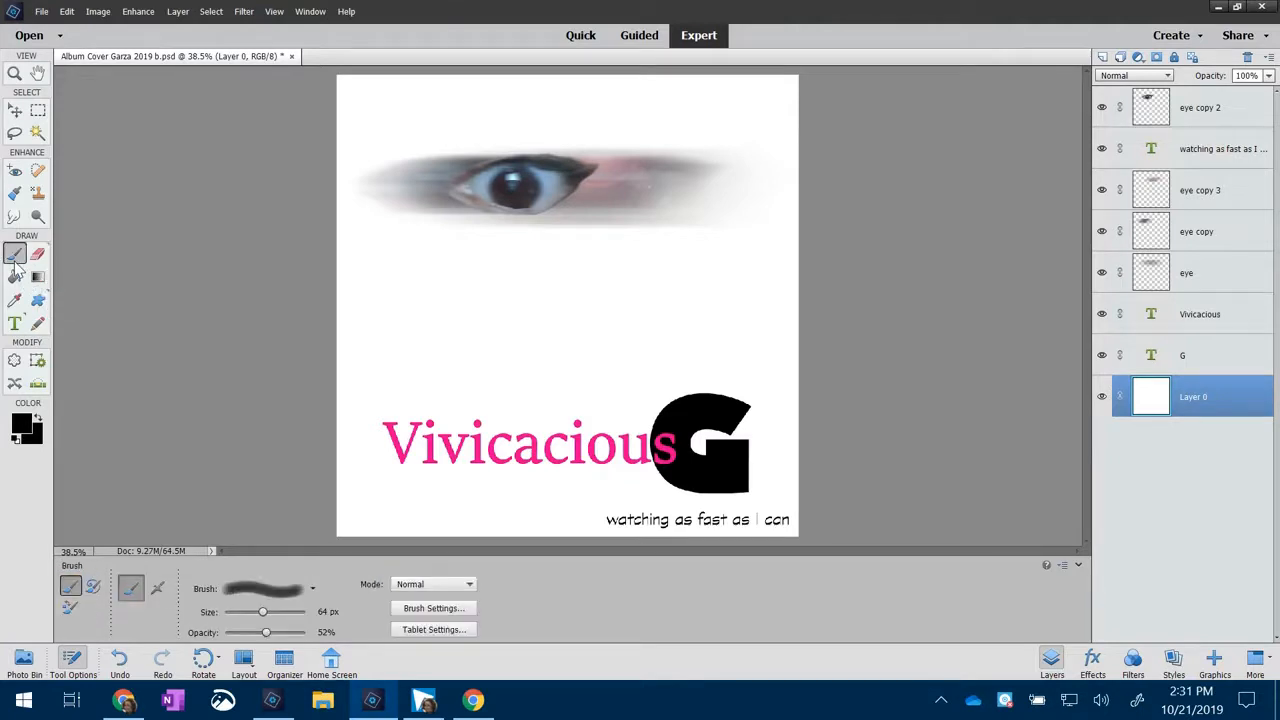
{"action": "left_click", "coordinate": [266, 590]}
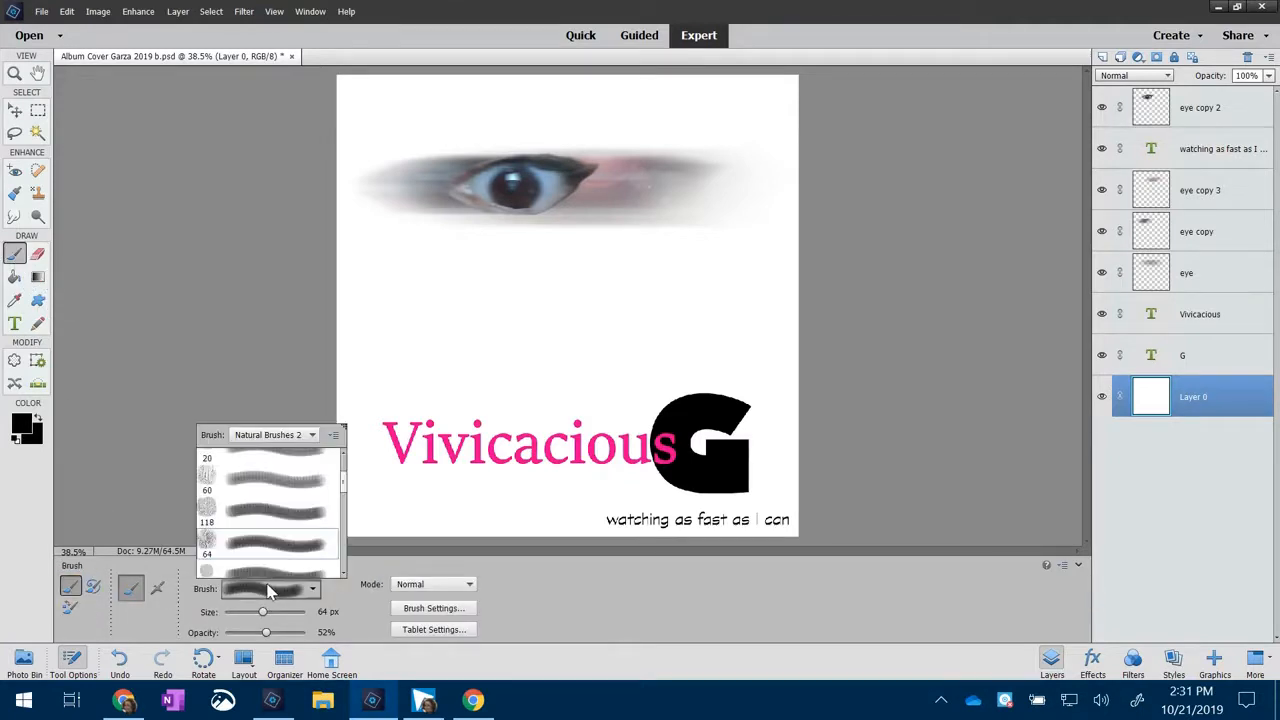
{"action": "left_click", "coordinate": [175, 368]}
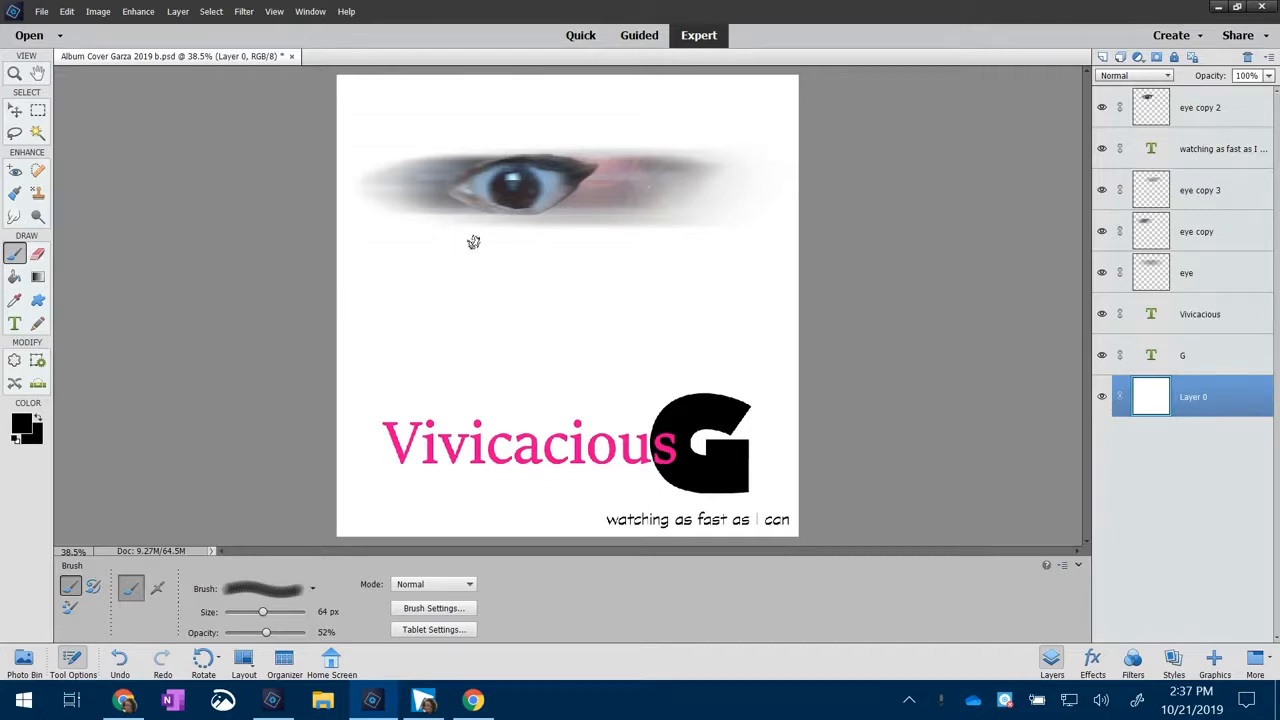
Step: Fill the white background layer with solid red b61c1c using the Paint Bucket
{"action": "left_click", "coordinate": [22, 277]}
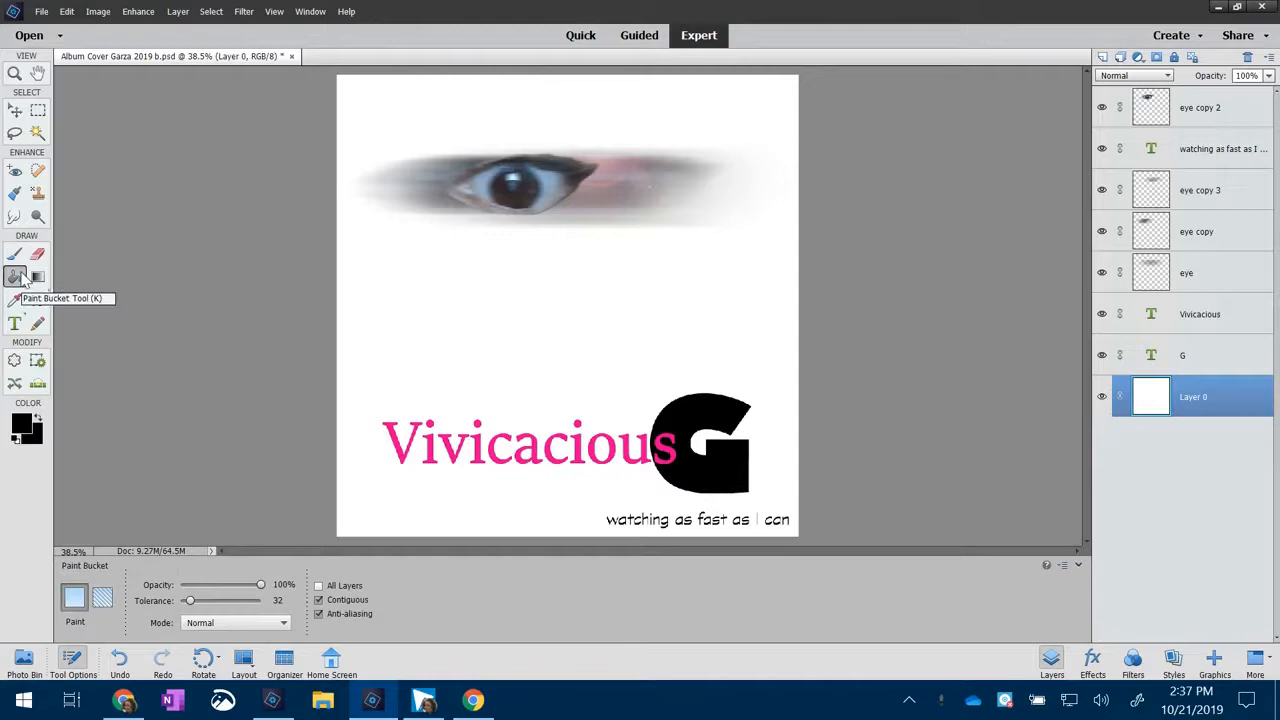
{"action": "left_click", "coordinate": [24, 427]}
{"action": "left_click", "coordinate": [628, 255]}
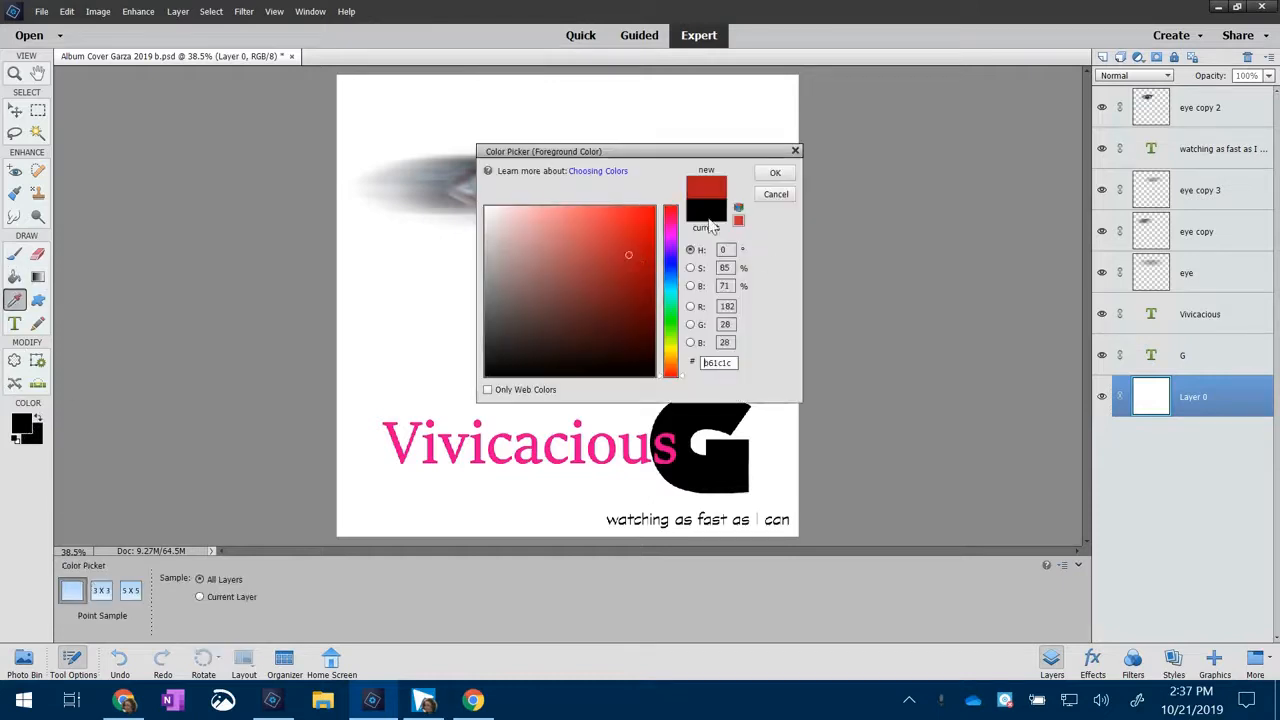
{"action": "left_click", "coordinate": [774, 175]}
{"action": "left_click", "coordinate": [460, 297]}
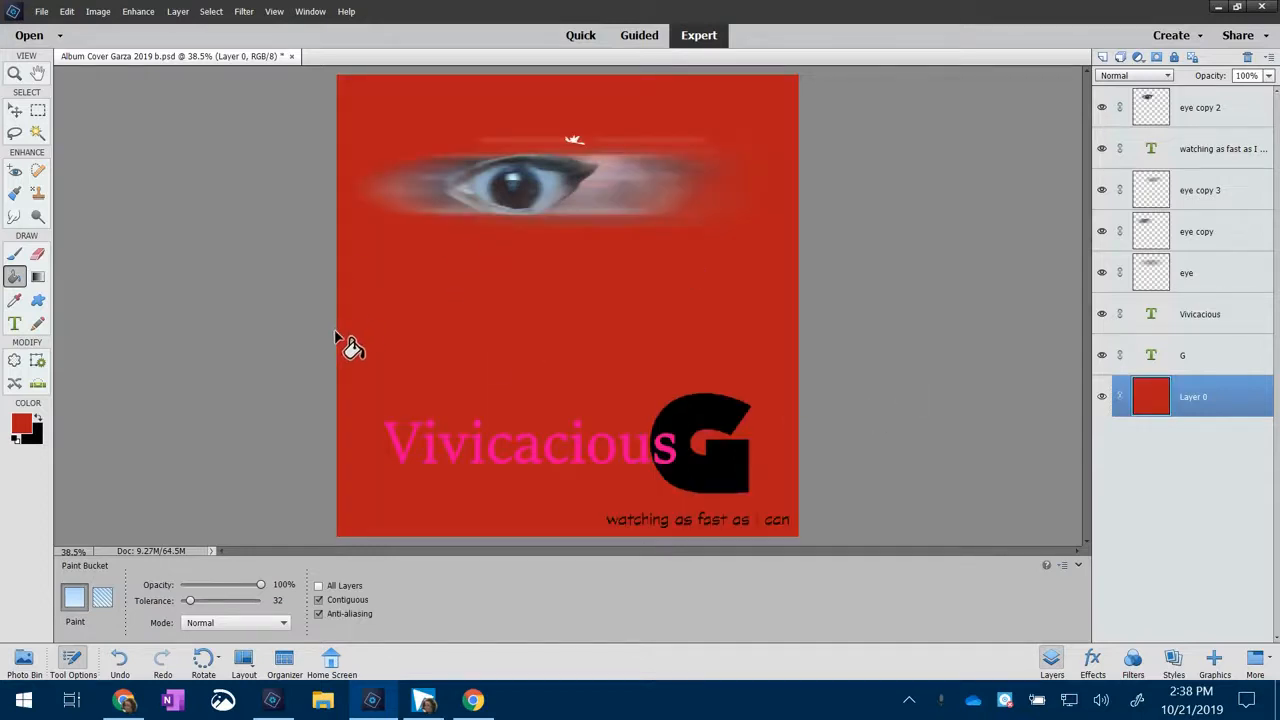
Step: Refill the background layer with a dark green foreground color using the Paint Bucket
{"action": "left_click", "coordinate": [21, 425]}
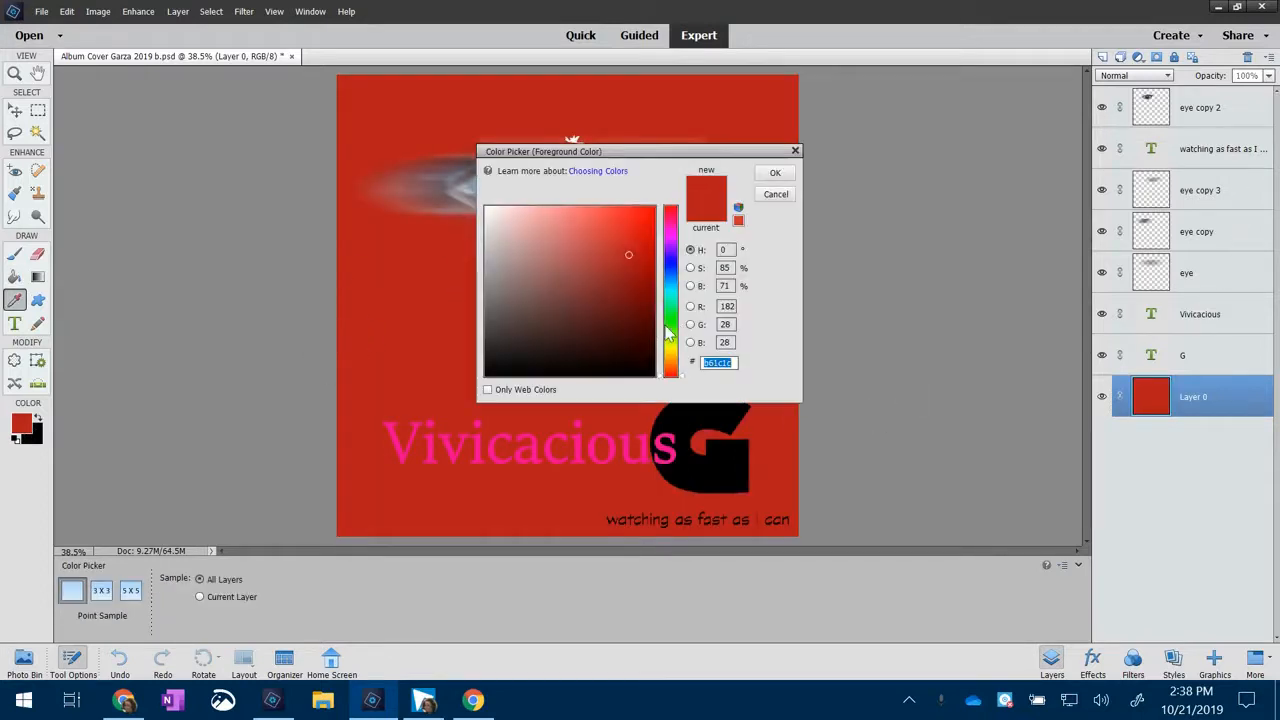
{"action": "left_click", "coordinate": [668, 330]}
{"action": "left_click", "coordinate": [621, 290]}
{"action": "left_click", "coordinate": [775, 174]}
{"action": "key", "text": "k"}
{"action": "left_click", "coordinate": [524, 333]}
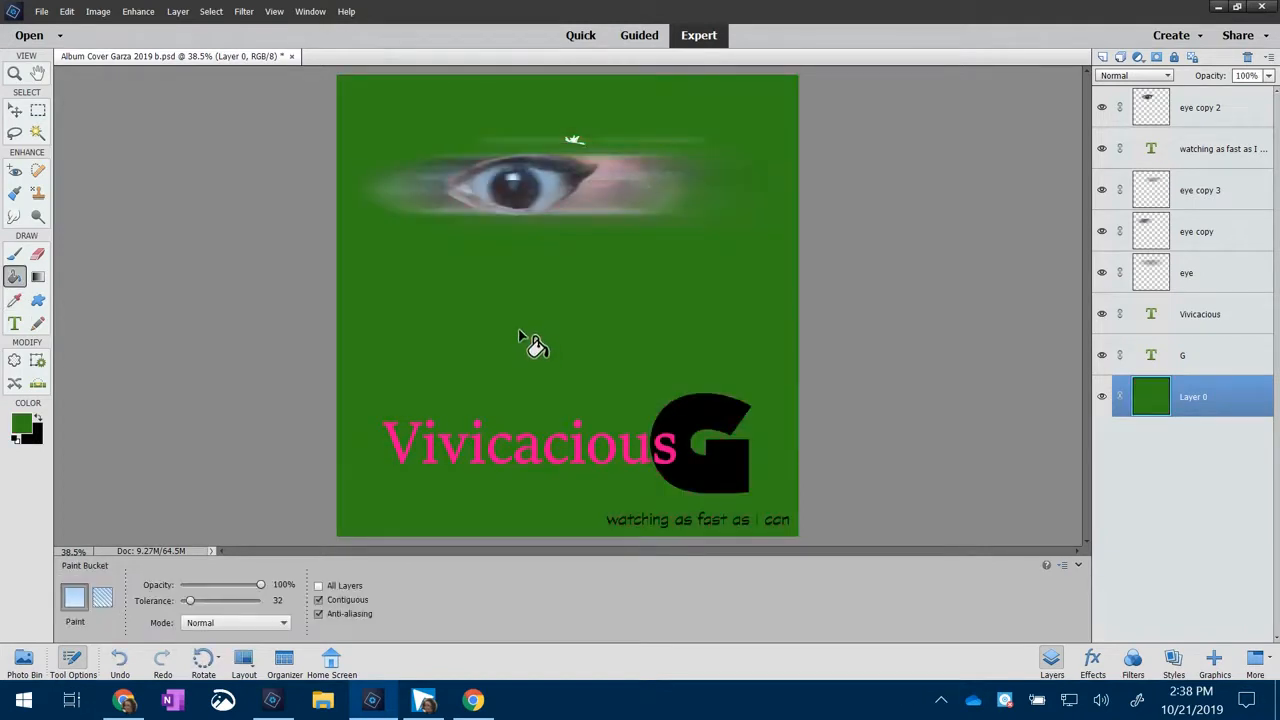
Step: Choose the yellow-to-pink gradient from the Color Harmonies 1 set for the Gradient tool
{"action": "left_click", "coordinate": [38, 278]}
{"action": "left_click", "coordinate": [102, 592]}
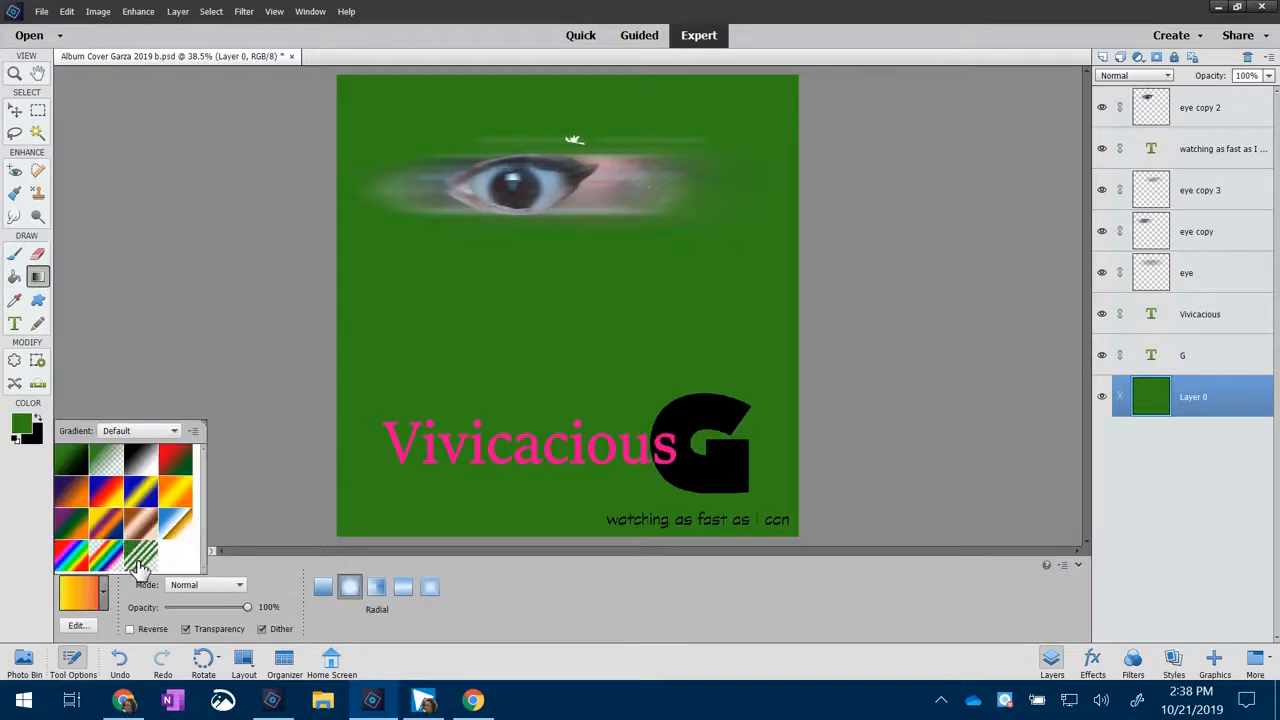
{"action": "left_click", "coordinate": [166, 430]}
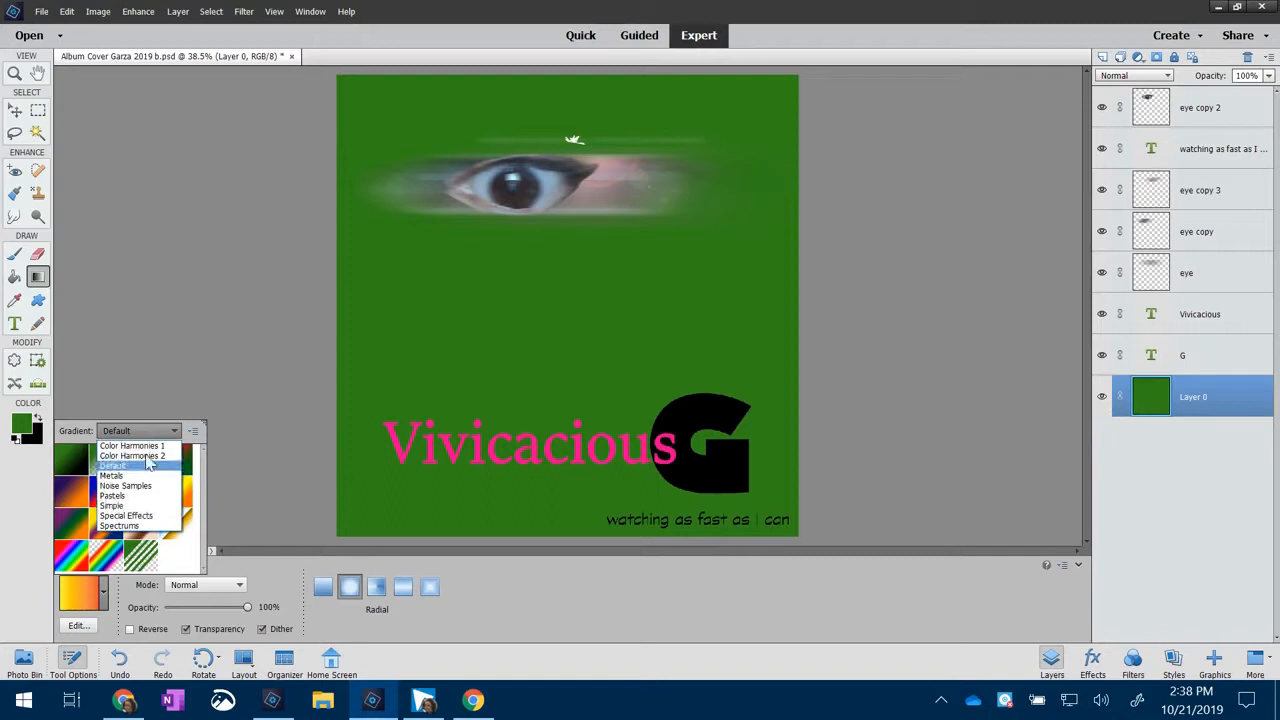
{"action": "left_click", "coordinate": [142, 516]}
{"action": "left_click", "coordinate": [166, 430]}
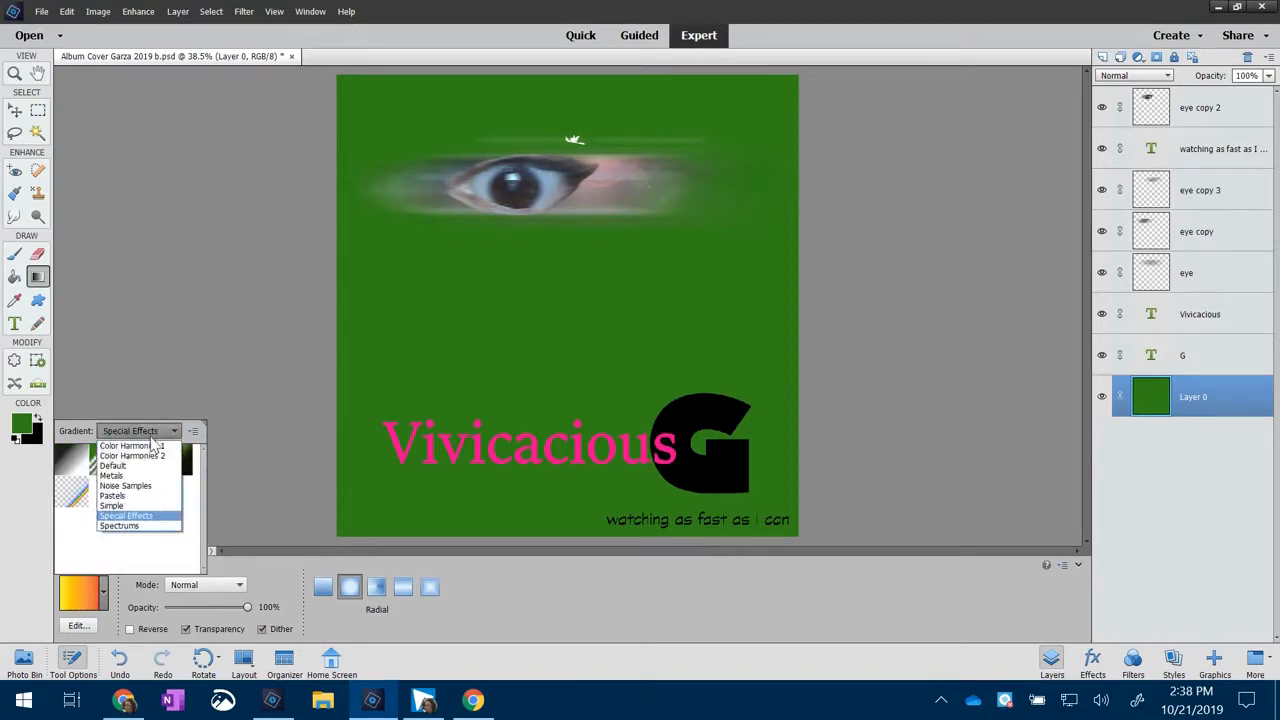
{"action": "left_click", "coordinate": [142, 447]}
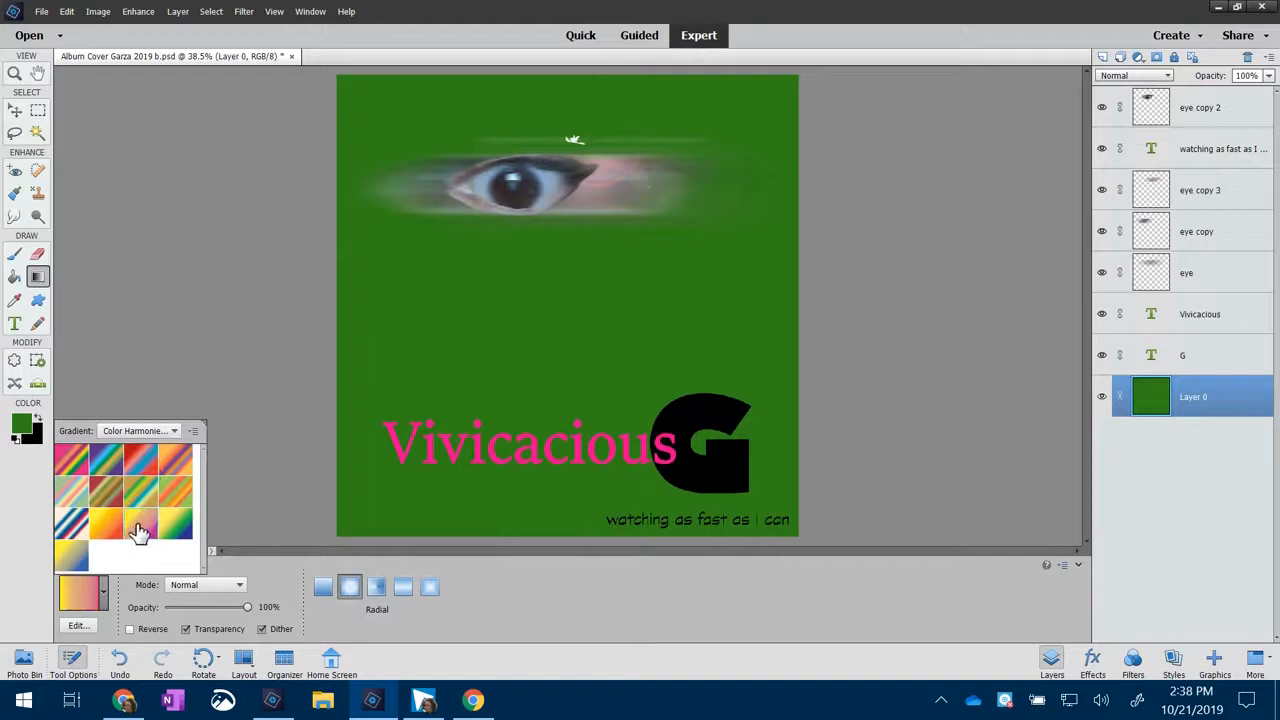
{"action": "double_click", "coordinate": [137, 531]}
Step: Try several Radial gradient fills of different lengths and directions on the background layer
{"action": "left_click_drag", "start_coordinate": [669, 342], "coordinate": [392, 276]}
{"action": "left_click_drag", "start_coordinate": [573, 286], "coordinate": [429, 291]}
{"action": "left_click_drag", "start_coordinate": [473, 346], "coordinate": [418, 460]}
Step: Cover the background layer with a Reflected gradient forming a slightly slanted yellow band between the eye and the Vivicacious text
{"action": "left_click", "coordinate": [376, 587]}
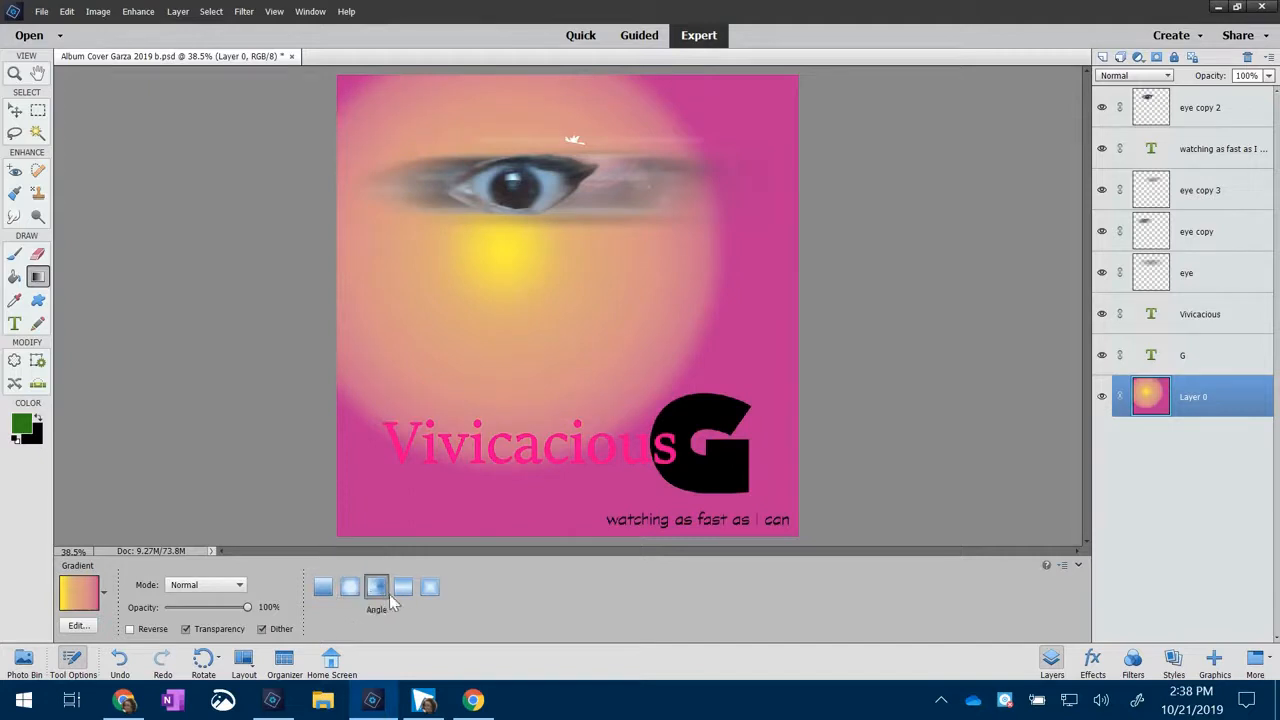
{"action": "left_click", "coordinate": [403, 587]}
{"action": "left_click_drag", "start_coordinate": [500, 75], "coordinate": [493, 446]}
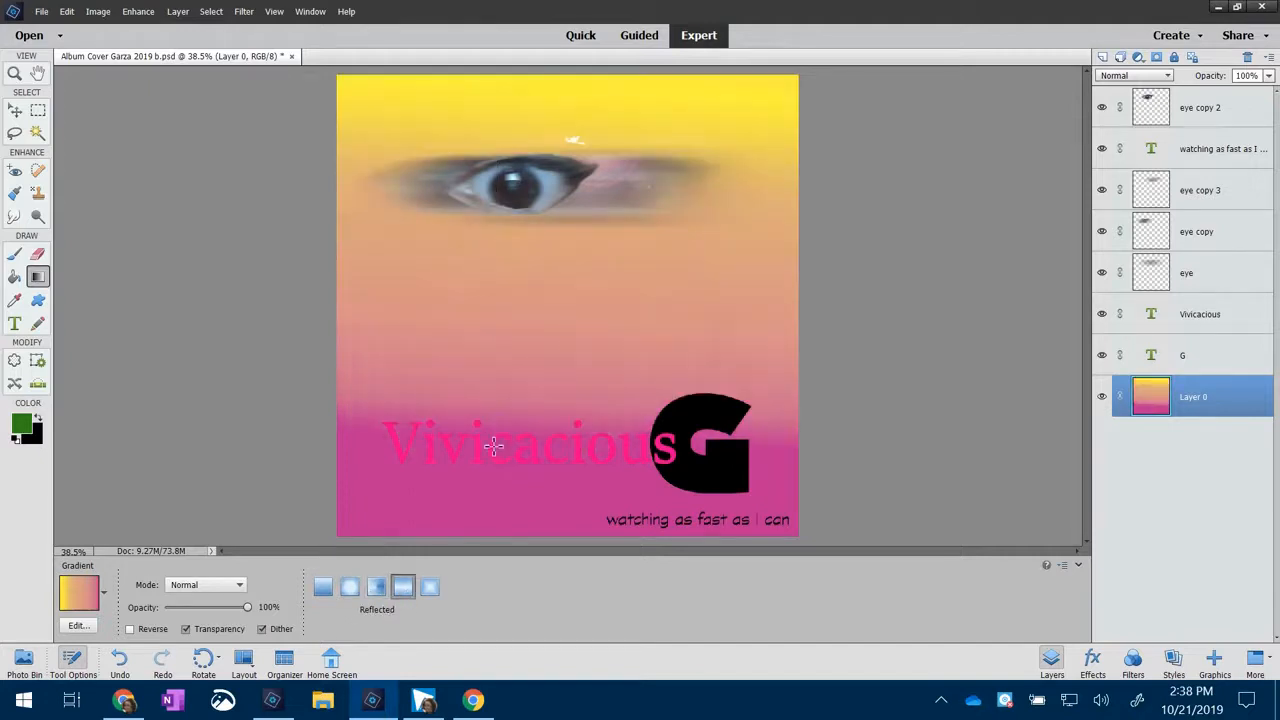
{"action": "left_click_drag", "start_coordinate": [538, 252], "coordinate": [536, 396]}
{"action": "mouse_move", "coordinate": [555, 227]}
{"action": "left_mouse_down"}
{"action": "mouse_move", "coordinate": [561, 195]}
{"action": "mouse_move", "coordinate": [530, 406]}
{"action": "mouse_move", "coordinate": [571, 215]}
{"action": "mouse_move", "coordinate": [569, 242]}
{"action": "left_mouse_up"}
{"action": "left_click", "coordinate": [430, 588]}
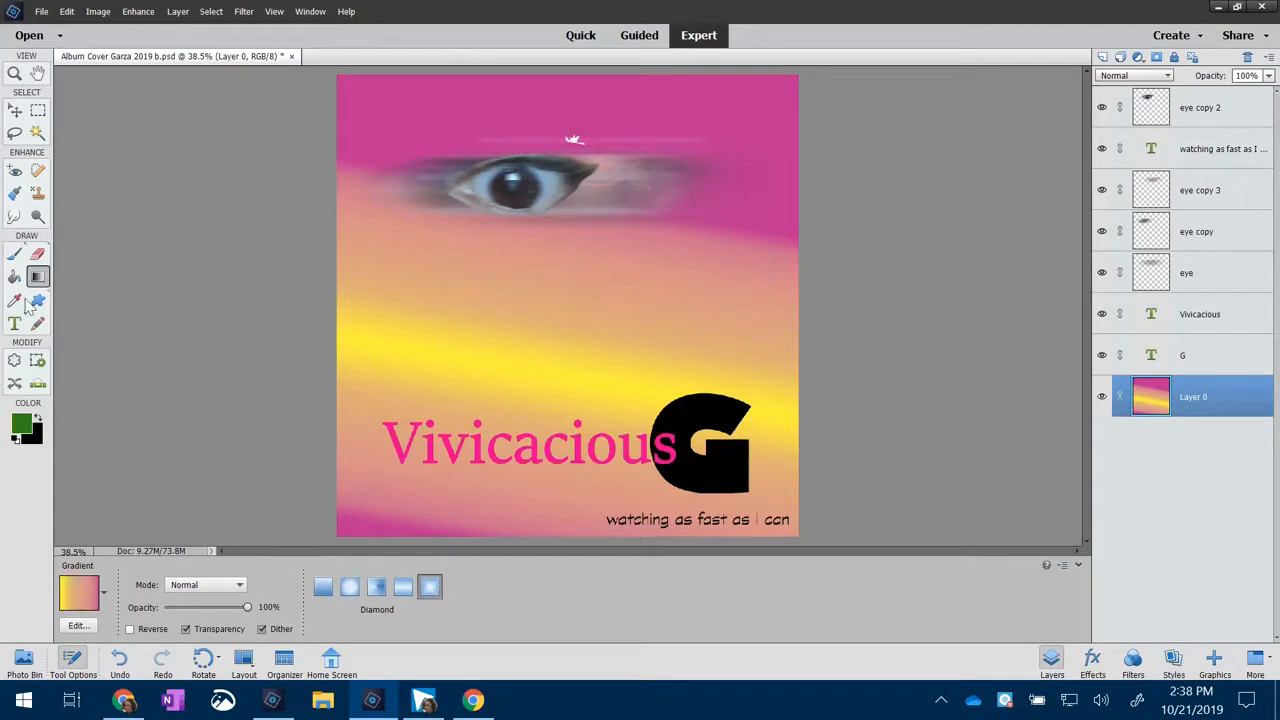
Step: Set the Brush tool to the textured 100 px brush from Default Brushes at 100% opacity
{"action": "left_click", "coordinate": [14, 255]}
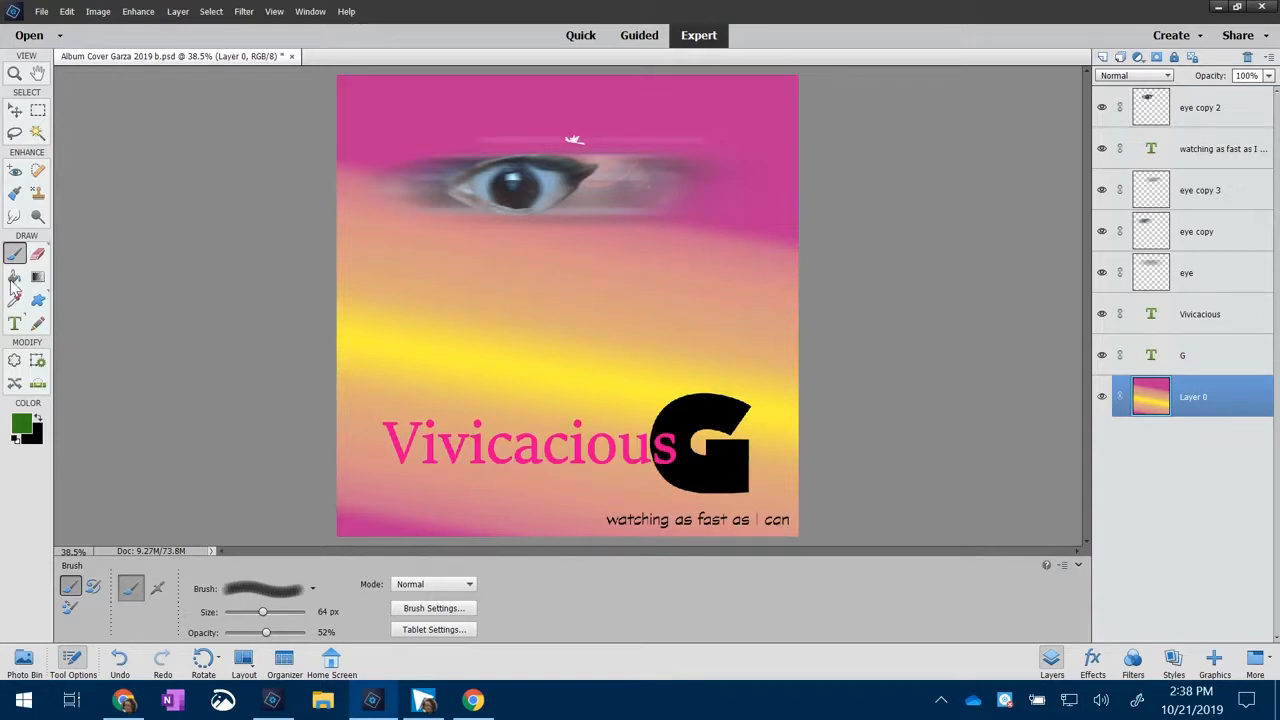
{"action": "left_click", "coordinate": [313, 587]}
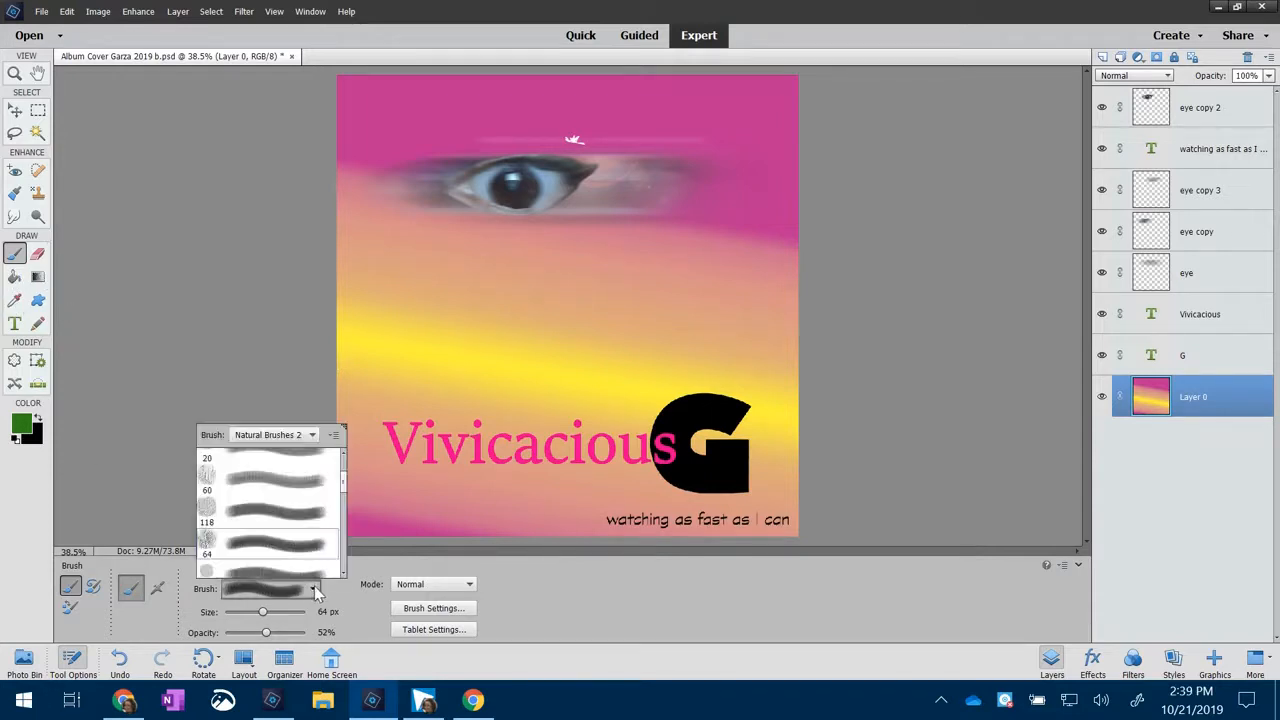
{"action": "left_click", "coordinate": [295, 437]}
{"action": "left_click", "coordinate": [285, 452]}
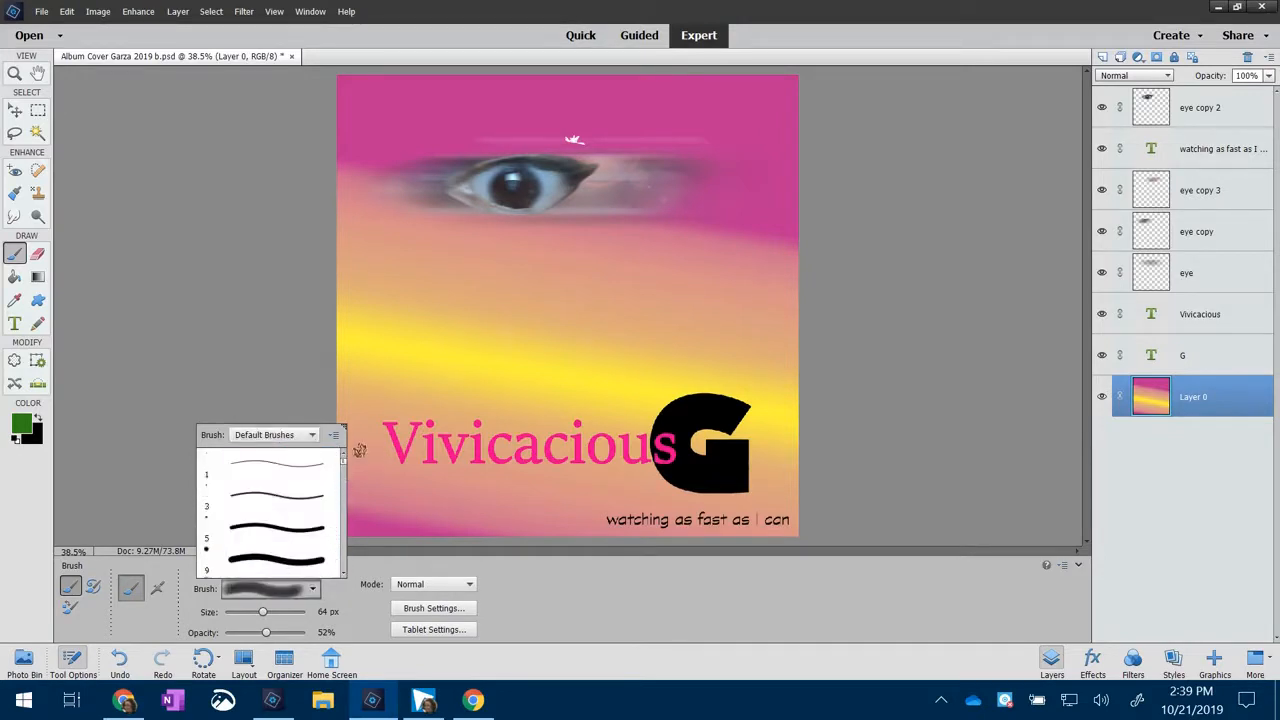
{"action": "scroll", "coordinate": [270, 520], "scroll_direction": "down", "scroll_amount": 10}
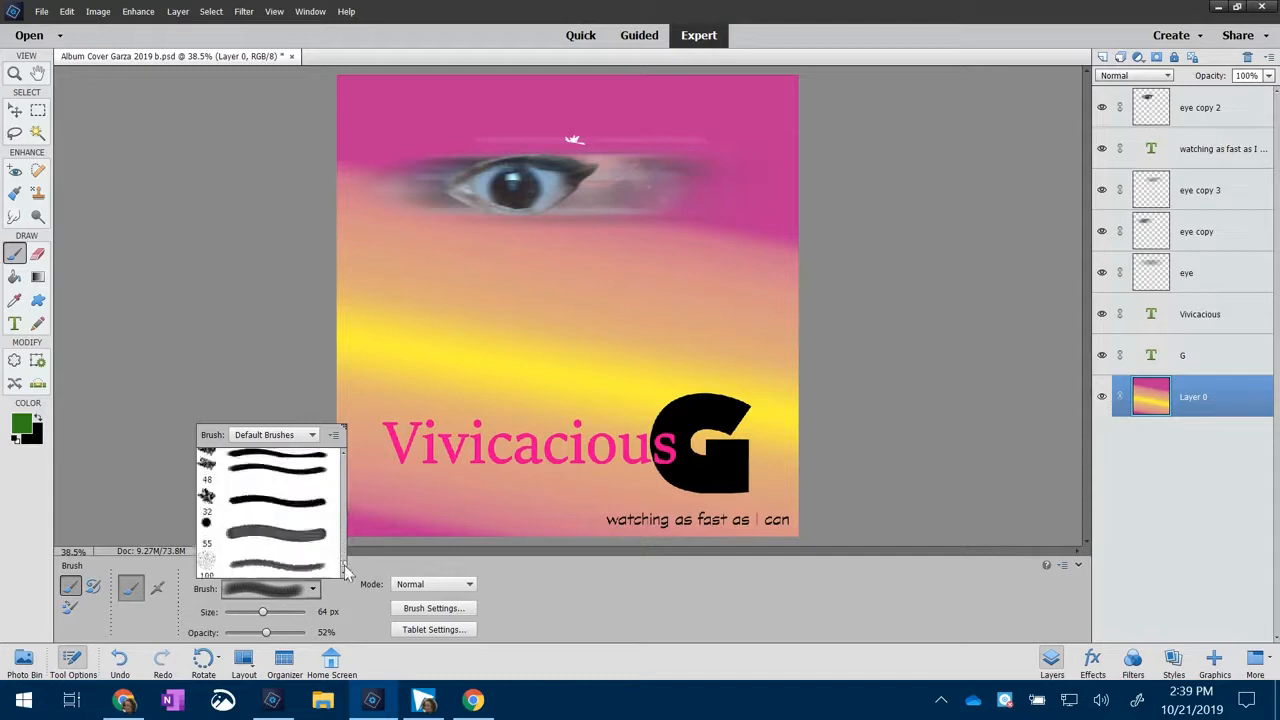
{"action": "scroll", "coordinate": [250, 530], "scroll_direction": "up", "scroll_amount": 1}
{"action": "left_click", "coordinate": [234, 506]}
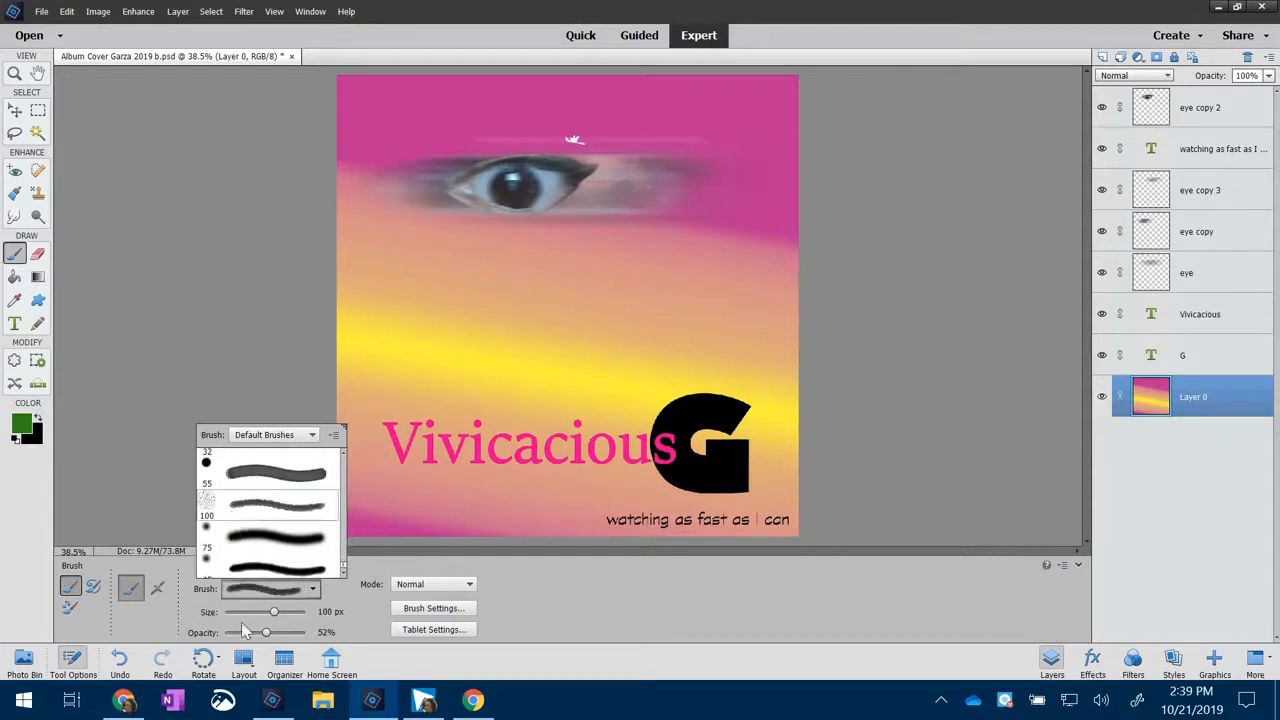
{"action": "left_click_drag", "start_coordinate": [267, 634], "coordinate": [321, 644]}
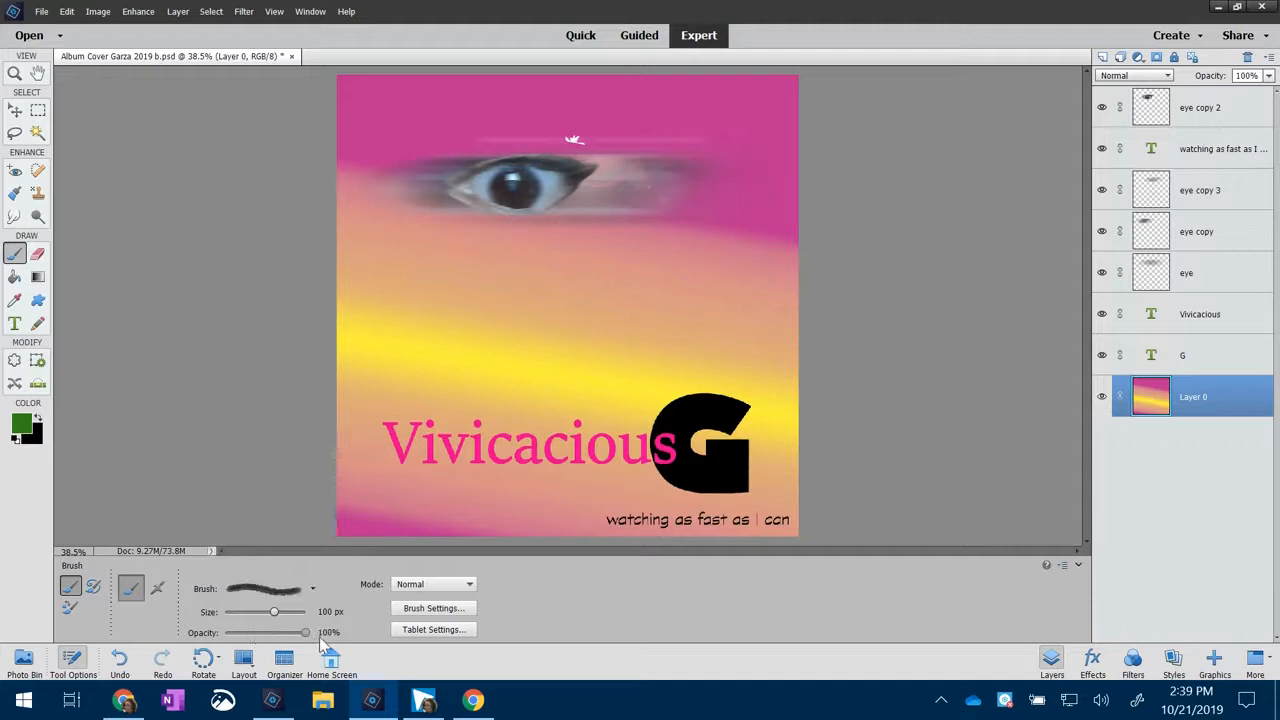
Step: Paint loose zigzag strokes across the gradient background of Layer 0 in pale yellow-green d7e6a2
{"action": "left_click", "coordinate": [21, 427]}
{"action": "left_click", "coordinate": [670, 342]}
{"action": "left_click_drag", "start_coordinate": [594, 214], "coordinate": [534, 222]}
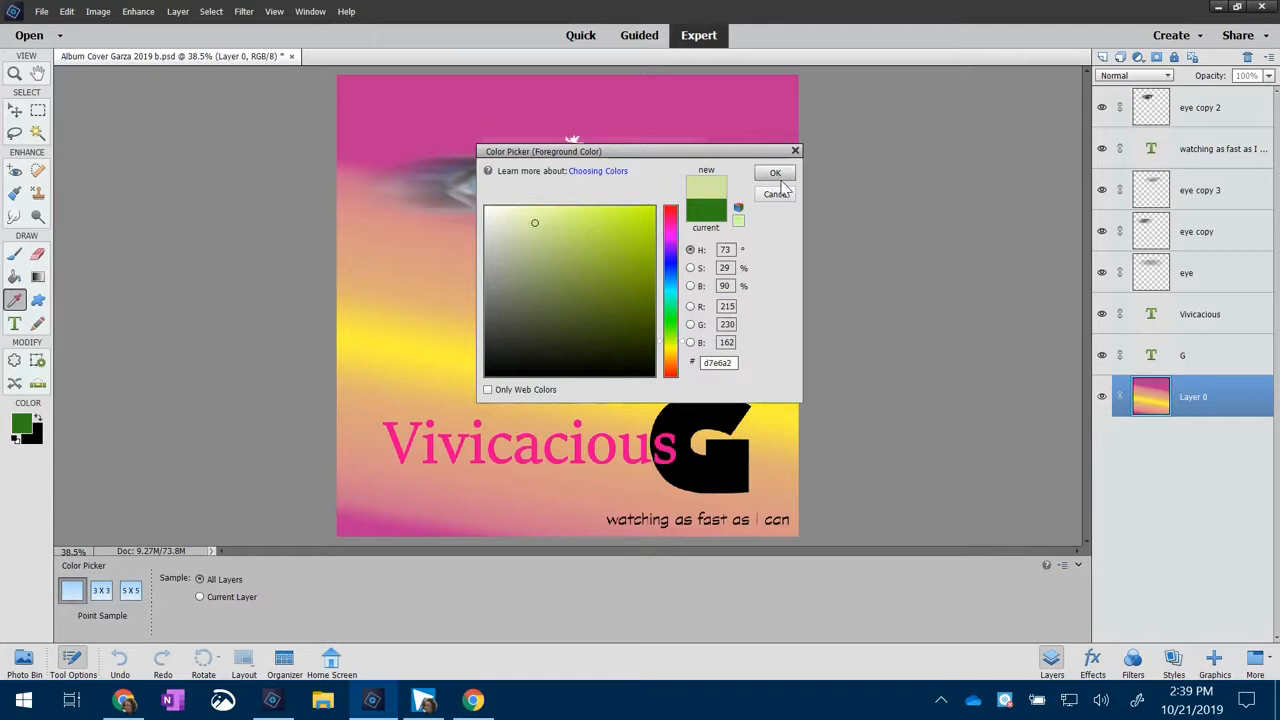
{"action": "left_click", "coordinate": [775, 174]}
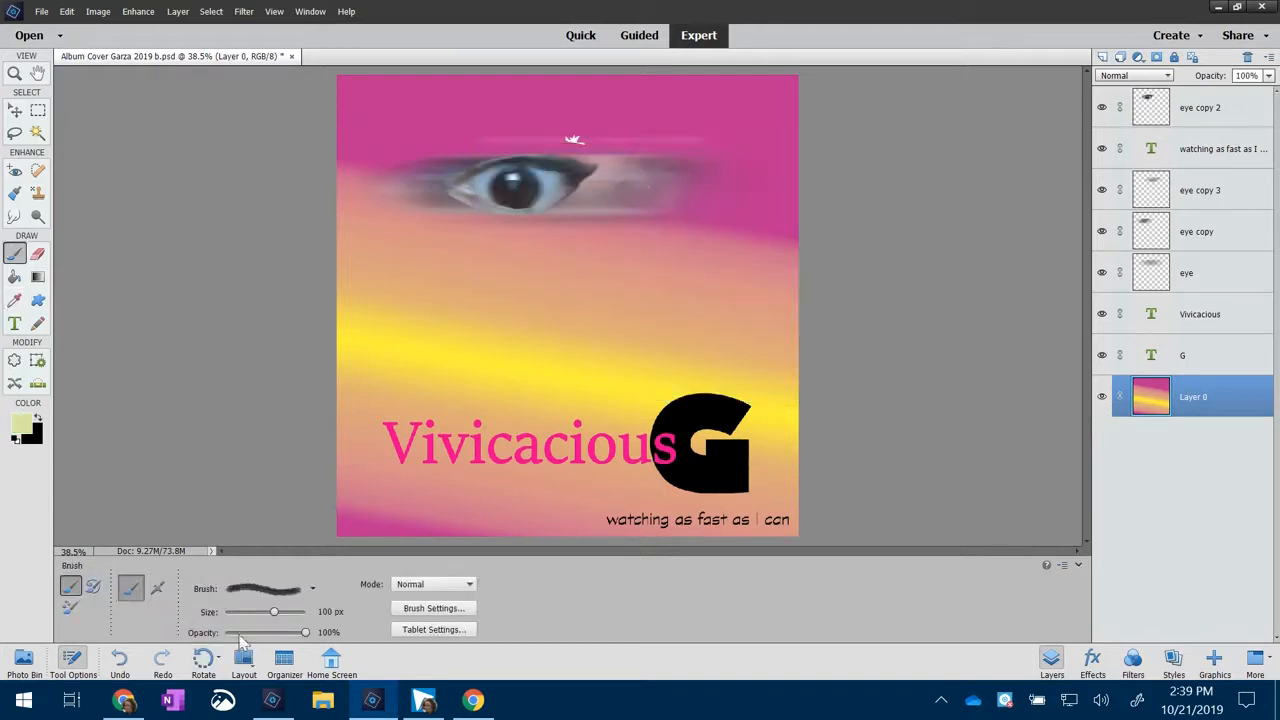
{"action": "mouse_move", "coordinate": [440, 85]}
{"action": "left_mouse_down"}
{"action": "mouse_move", "coordinate": [375, 105]}
{"action": "mouse_move", "coordinate": [350, 165]}
{"action": "mouse_move", "coordinate": [740, 85]}
{"action": "mouse_move", "coordinate": [480, 228]}
{"action": "mouse_move", "coordinate": [545, 330]}
{"action": "mouse_move", "coordinate": [480, 470]}
{"action": "mouse_move", "coordinate": [700, 505]}
{"action": "mouse_move", "coordinate": [715, 458]}
{"action": "left_mouse_up"}
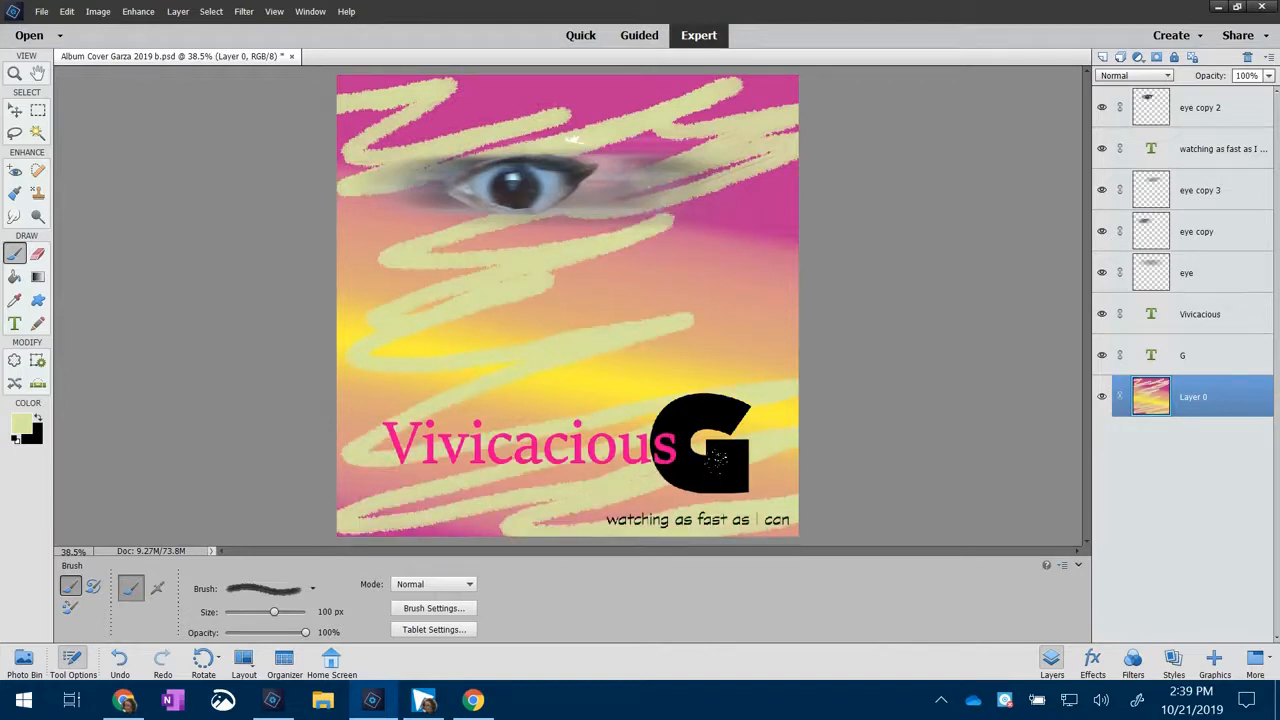
{"action": "mouse_move", "coordinate": [567, 145]}
{"action": "left_mouse_down"}
{"action": "mouse_move", "coordinate": [488, 130]}
{"action": "mouse_move", "coordinate": [725, 150]}
{"action": "mouse_move", "coordinate": [635, 305]}
{"action": "mouse_move", "coordinate": [197, 240]}
{"action": "mouse_move", "coordinate": [288, 143]}
{"action": "mouse_move", "coordinate": [312, 210]}
{"action": "mouse_move", "coordinate": [475, 238]}
{"action": "left_mouse_up"}
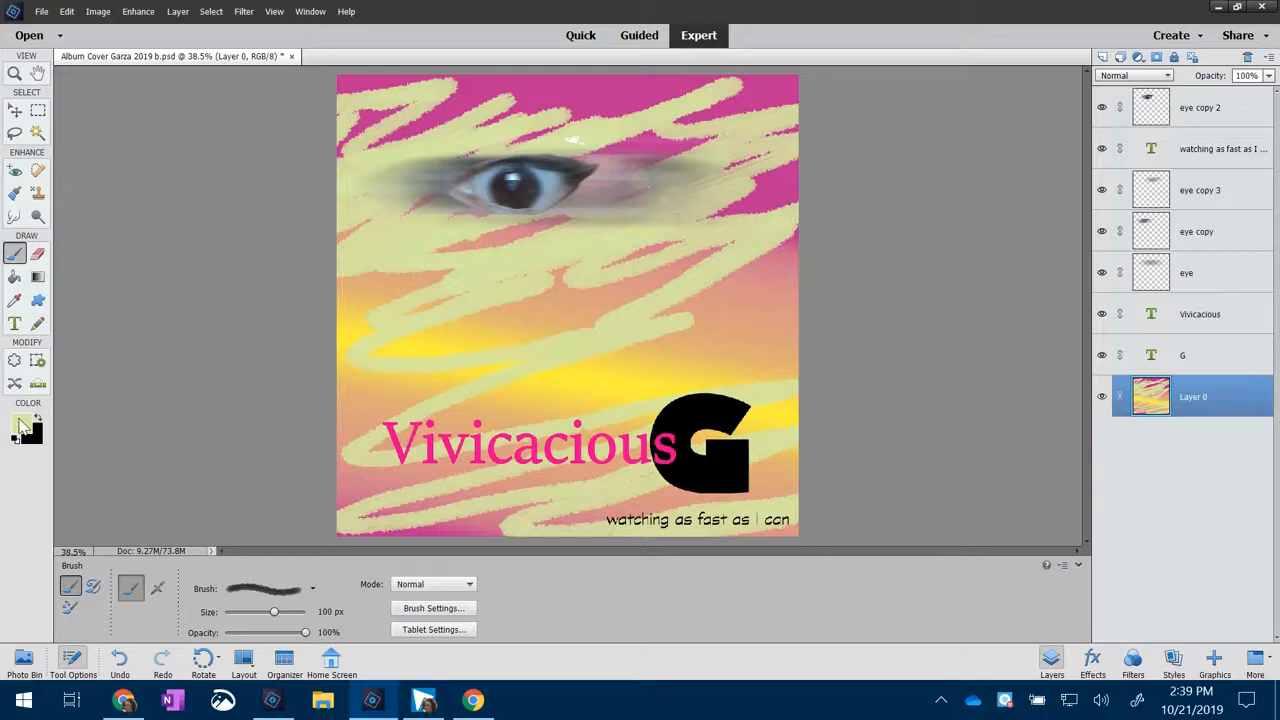
Step: Paint additional diagonal zigzag strokes over the whole background of Layer 0 in dark green 376537
{"action": "left_click", "coordinate": [22, 426]}
{"action": "left_click", "coordinate": [606, 317]}
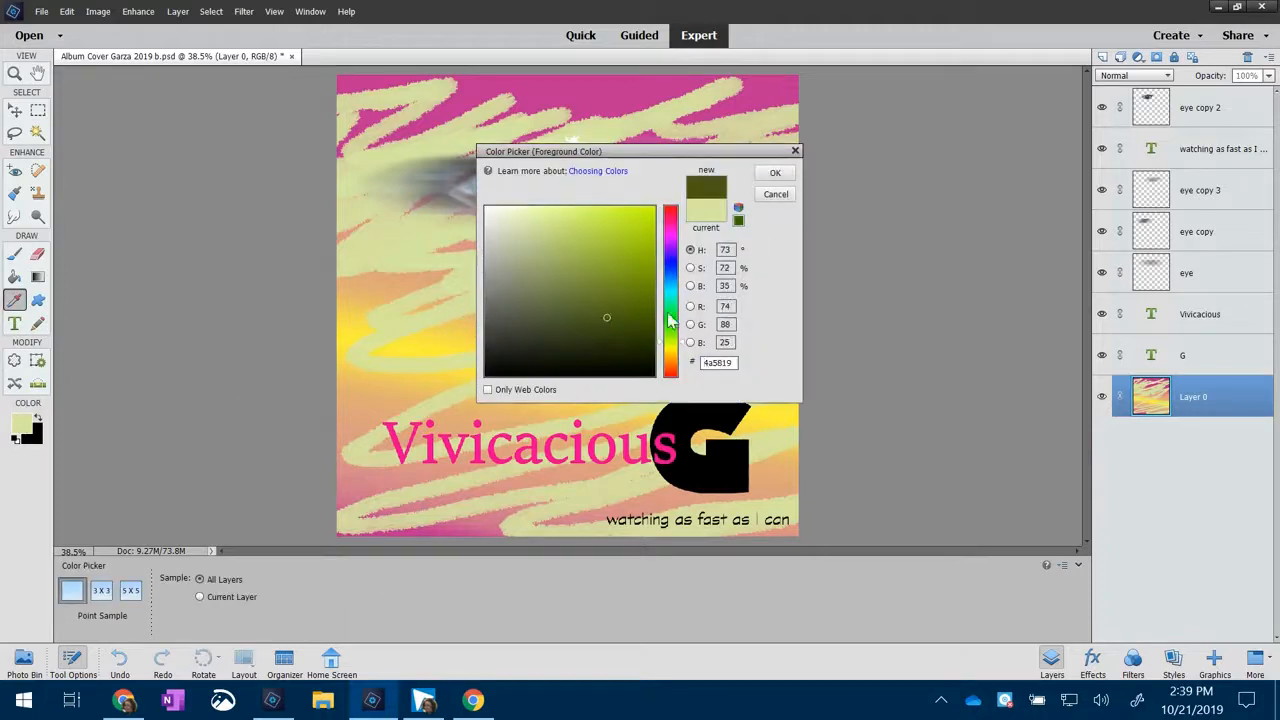
{"action": "left_click", "coordinate": [672, 325]}
{"action": "left_click", "coordinate": [563, 309]}
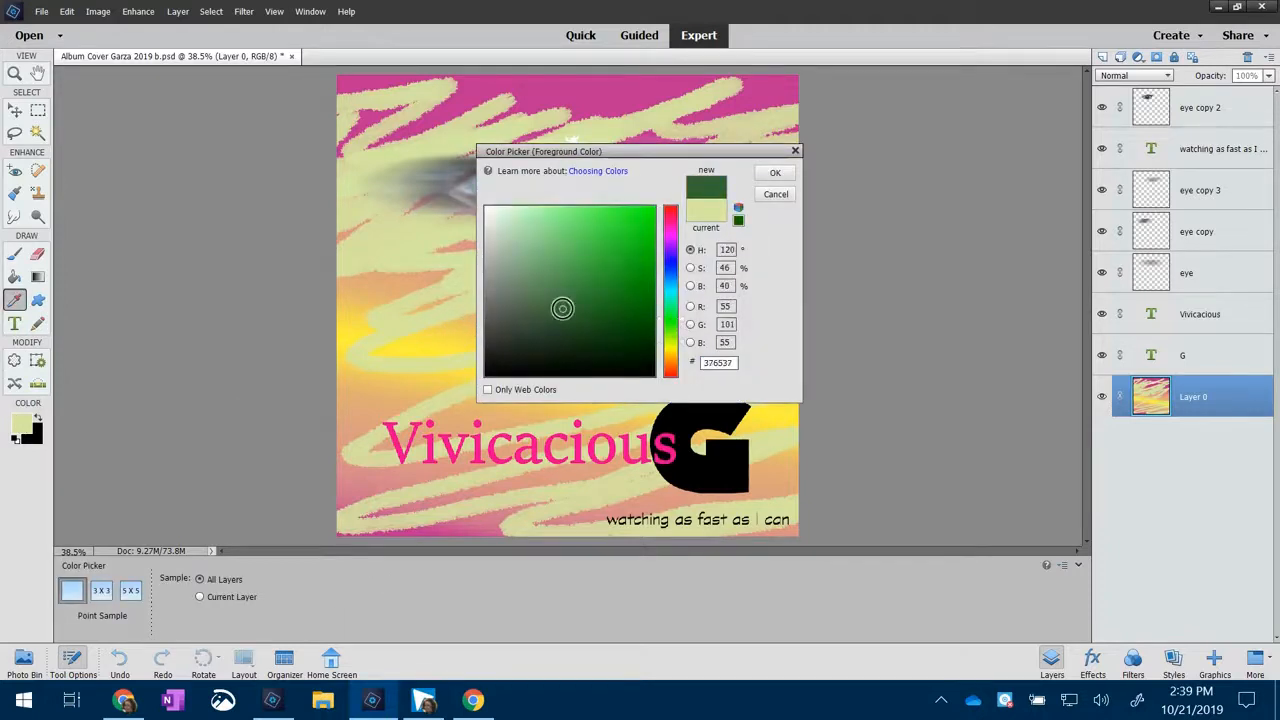
{"action": "left_click", "coordinate": [775, 173]}
{"action": "mouse_move", "coordinate": [266, 124]}
{"action": "left_mouse_down"}
{"action": "mouse_move", "coordinate": [297, 176]}
{"action": "mouse_move", "coordinate": [578, 306]}
{"action": "mouse_move", "coordinate": [509, 430]}
{"action": "mouse_move", "coordinate": [233, 594]}
{"action": "mouse_move", "coordinate": [551, 609]}
{"action": "mouse_move", "coordinate": [534, 642]}
{"action": "mouse_move", "coordinate": [862, 628]}
{"action": "left_mouse_up"}
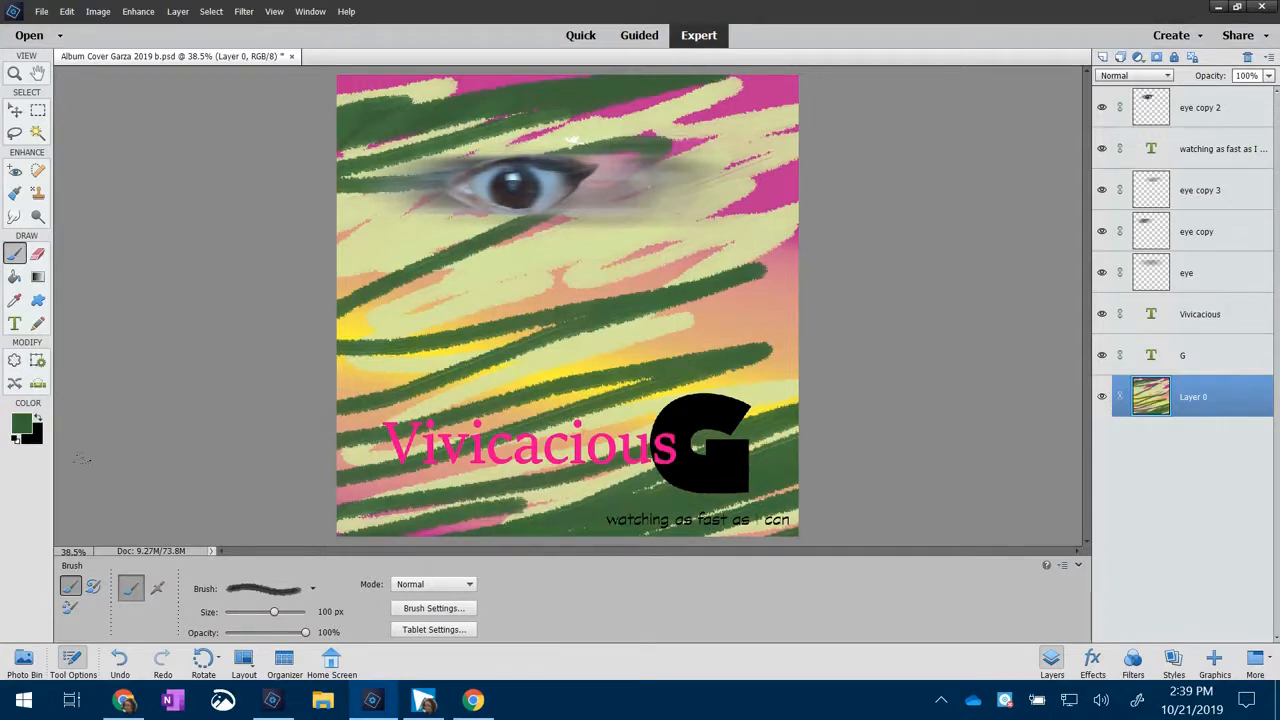
Step: Paint loose looping scribbles over the whole background of Layer 0 in dark blue 0c1261 with the 100 px brush
{"action": "left_click", "coordinate": [22, 425]}
{"action": "left_click", "coordinate": [628, 307]}
{"action": "left_click", "coordinate": [670, 291]}
{"action": "left_click_drag", "start_coordinate": [670, 291], "coordinate": [670, 265]}
{"action": "left_click", "coordinate": [634, 311]}
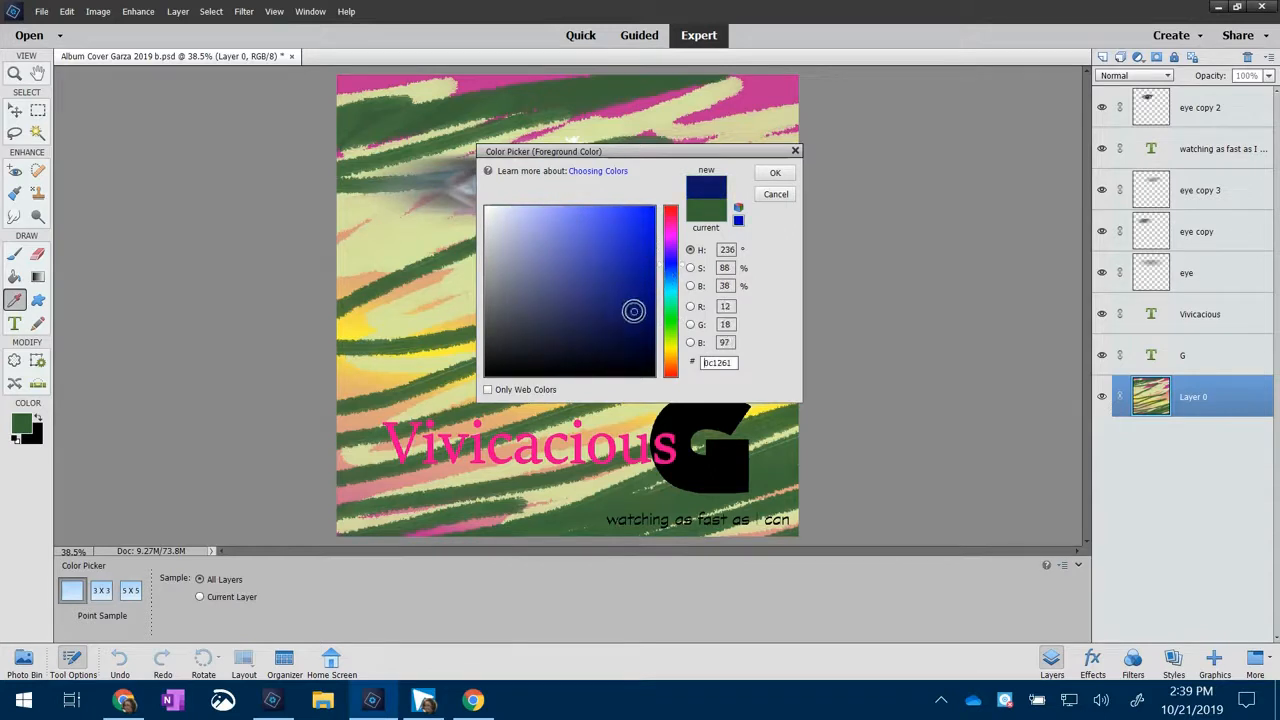
{"action": "left_click", "coordinate": [775, 173]}
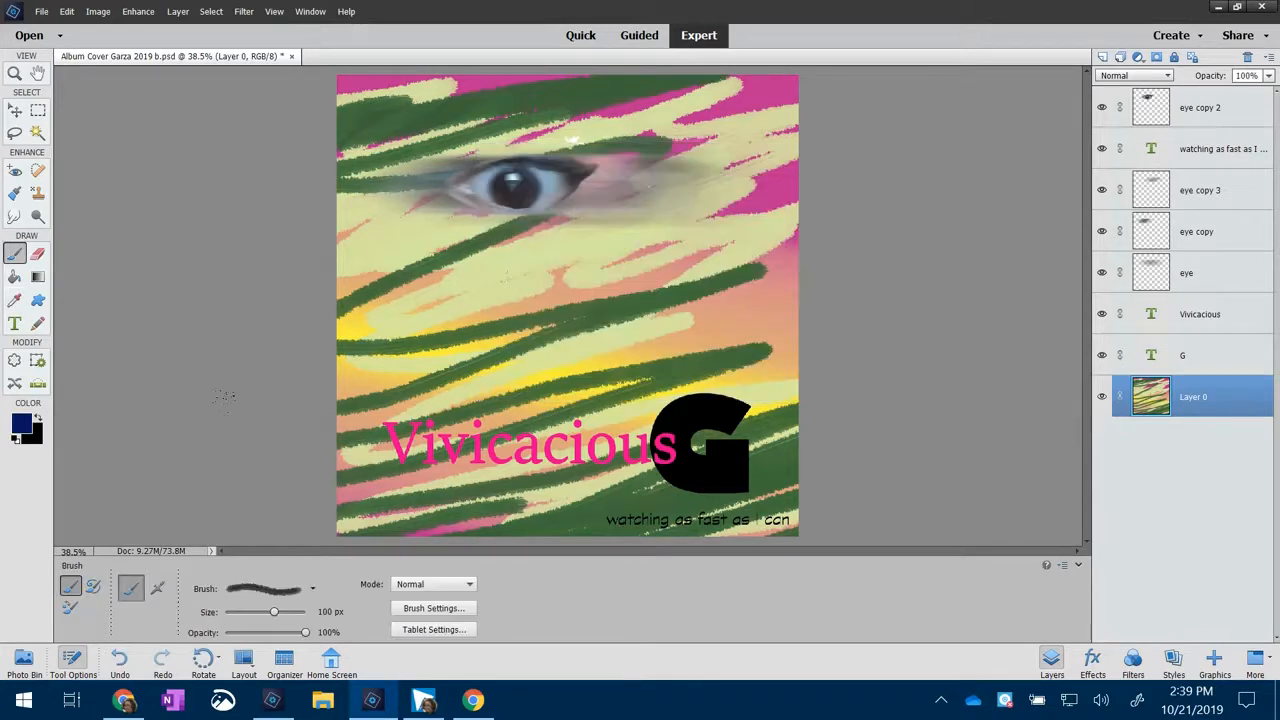
{"action": "mouse_move", "coordinate": [345, 128]}
{"action": "left_mouse_down"}
{"action": "mouse_move", "coordinate": [392, 88]}
{"action": "mouse_move", "coordinate": [740, 88]}
{"action": "mouse_move", "coordinate": [660, 258]}
{"action": "left_mouse_up"}
{"action": "mouse_move", "coordinate": [735, 222]}
{"action": "left_mouse_down"}
{"action": "mouse_move", "coordinate": [802, 280]}
{"action": "mouse_move", "coordinate": [730, 395]}
{"action": "mouse_move", "coordinate": [650, 385]}
{"action": "mouse_move", "coordinate": [475, 320]}
{"action": "mouse_move", "coordinate": [470, 380]}
{"action": "mouse_move", "coordinate": [610, 425]}
{"action": "mouse_move", "coordinate": [670, 515]}
{"action": "mouse_move", "coordinate": [685, 515]}
{"action": "mouse_move", "coordinate": [480, 478]}
{"action": "mouse_move", "coordinate": [377, 482]}
{"action": "mouse_move", "coordinate": [345, 375]}
{"action": "mouse_move", "coordinate": [448, 358]}
{"action": "mouse_move", "coordinate": [546, 257]}
{"action": "mouse_move", "coordinate": [558, 228]}
{"action": "mouse_move", "coordinate": [490, 283]}
{"action": "mouse_move", "coordinate": [573, 139]}
{"action": "left_mouse_up"}
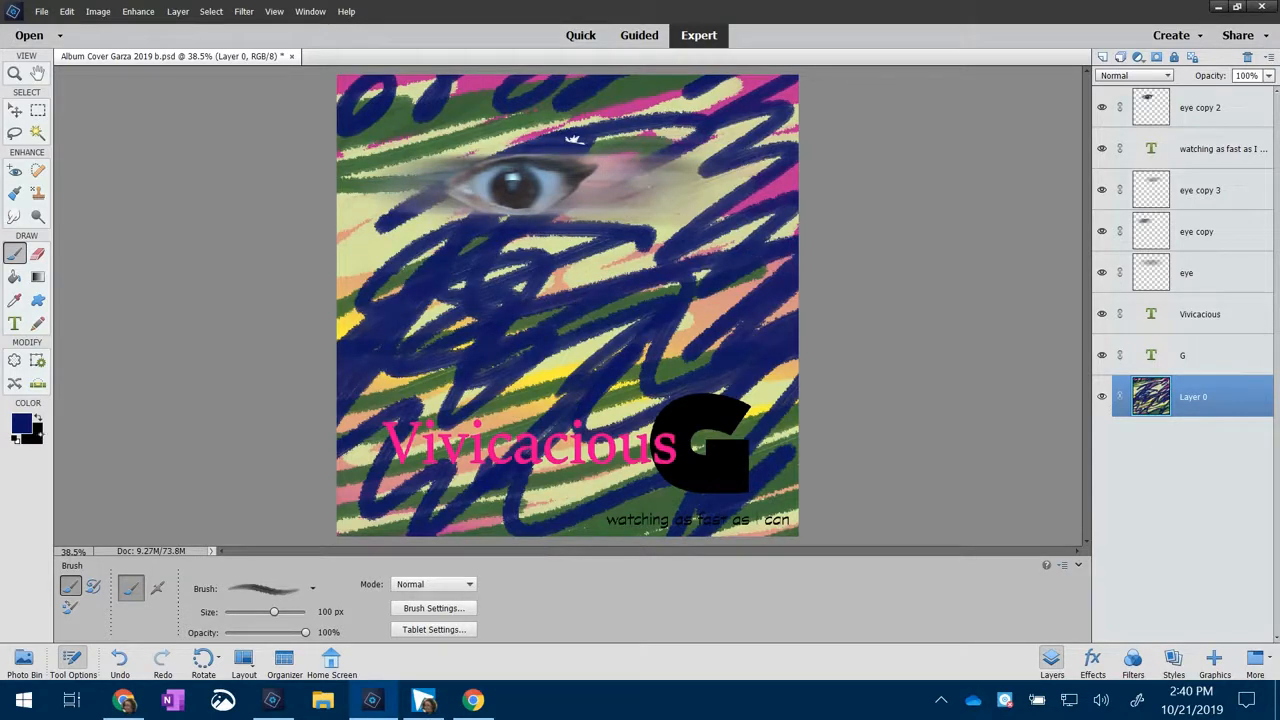
Step: Smear the painted strokes across all of Layer 0 with the Impressionist Brush at 81 px in Normal mode
{"action": "key", "text": "b"}
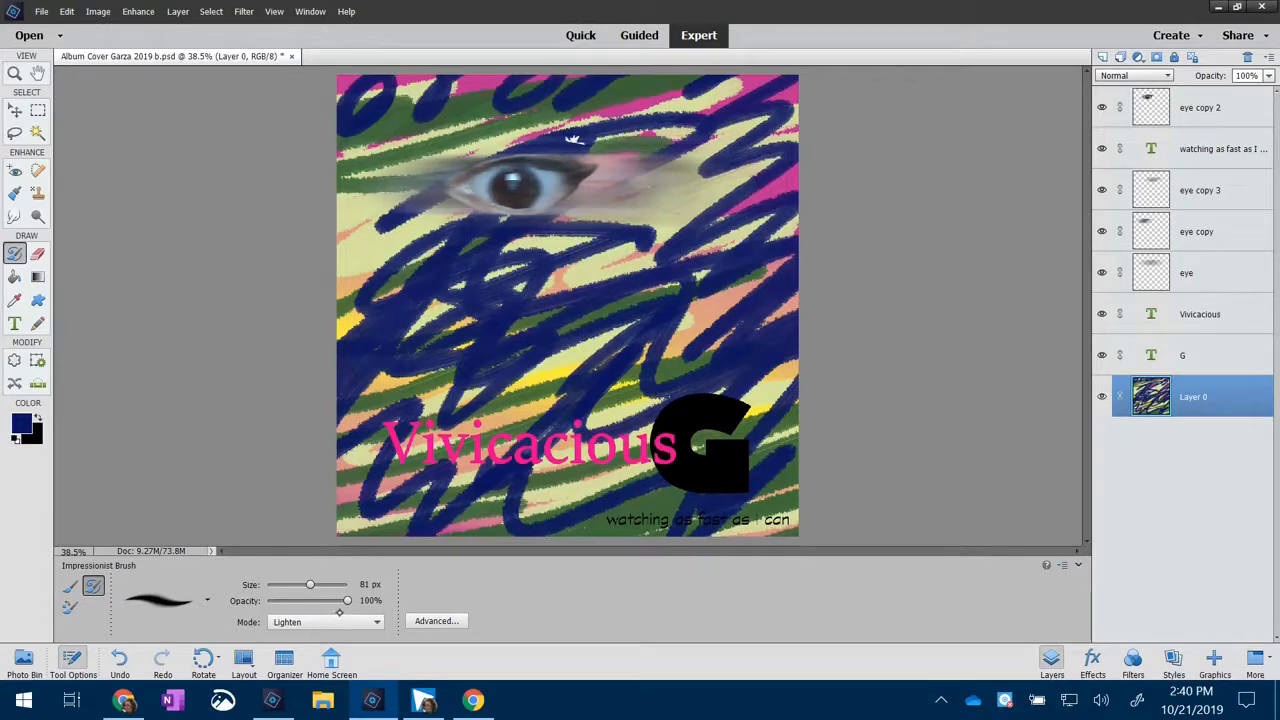
{"action": "left_click", "coordinate": [325, 622]}
{"action": "left_click", "coordinate": [309, 508]}
{"action": "mouse_move", "coordinate": [401, 357]}
{"action": "left_mouse_down"}
{"action": "mouse_move", "coordinate": [426, 339]}
{"action": "mouse_move", "coordinate": [421, 374]}
{"action": "mouse_move", "coordinate": [460, 371]}
{"action": "mouse_move", "coordinate": [437, 300]}
{"action": "mouse_move", "coordinate": [370, 440]}
{"action": "mouse_move", "coordinate": [378, 496]}
{"action": "mouse_move", "coordinate": [397, 371]}
{"action": "mouse_move", "coordinate": [416, 425]}
{"action": "mouse_move", "coordinate": [410, 548]}
{"action": "mouse_move", "coordinate": [490, 508]}
{"action": "mouse_move", "coordinate": [596, 524]}
{"action": "mouse_move", "coordinate": [672, 478]}
{"action": "mouse_move", "coordinate": [695, 500]}
{"action": "mouse_move", "coordinate": [785, 447]}
{"action": "mouse_move", "coordinate": [796, 470]}
{"action": "mouse_move", "coordinate": [803, 446]}
{"action": "mouse_move", "coordinate": [750, 546]}
{"action": "mouse_move", "coordinate": [822, 328]}
{"action": "mouse_move", "coordinate": [808, 316]}
{"action": "mouse_move", "coordinate": [791, 327]}
{"action": "mouse_move", "coordinate": [802, 296]}
{"action": "mouse_move", "coordinate": [605, 402]}
{"action": "mouse_move", "coordinate": [523, 428]}
{"action": "mouse_move", "coordinate": [595, 231]}
{"action": "mouse_move", "coordinate": [475, 372]}
{"action": "mouse_move", "coordinate": [495, 213]}
{"action": "mouse_move", "coordinate": [338, 333]}
{"action": "mouse_move", "coordinate": [408, 176]}
{"action": "mouse_move", "coordinate": [401, 135]}
{"action": "mouse_move", "coordinate": [360, 117]}
{"action": "mouse_move", "coordinate": [321, 128]}
{"action": "mouse_move", "coordinate": [350, 103]}
{"action": "mouse_move", "coordinate": [484, 68]}
{"action": "mouse_move", "coordinate": [494, 106]}
{"action": "mouse_move", "coordinate": [606, 77]}
{"action": "mouse_move", "coordinate": [609, 102]}
{"action": "mouse_move", "coordinate": [375, 128]}
{"action": "mouse_move", "coordinate": [552, 86]}
{"action": "mouse_move", "coordinate": [738, 70]}
{"action": "mouse_move", "coordinate": [754, 93]}
{"action": "mouse_move", "coordinate": [677, 151]}
{"action": "mouse_move", "coordinate": [669, 119]}
{"action": "mouse_move", "coordinate": [800, 84]}
{"action": "mouse_move", "coordinate": [805, 139]}
{"action": "mouse_move", "coordinate": [725, 240]}
{"action": "mouse_move", "coordinate": [698, 361]}
{"action": "mouse_move", "coordinate": [685, 428]}
{"action": "mouse_move", "coordinate": [728, 432]}
{"action": "mouse_move", "coordinate": [734, 369]}
{"action": "mouse_move", "coordinate": [603, 252]}
{"action": "mouse_move", "coordinate": [639, 176]}
{"action": "mouse_move", "coordinate": [604, 187]}
{"action": "mouse_move", "coordinate": [620, 100]}
{"action": "mouse_move", "coordinate": [543, 71]}
{"action": "mouse_move", "coordinate": [410, 195]}
{"action": "mouse_move", "coordinate": [380, 329]}
{"action": "mouse_move", "coordinate": [590, 250]}
{"action": "mouse_move", "coordinate": [512, 437]}
{"action": "mouse_move", "coordinate": [720, 277]}
{"action": "mouse_move", "coordinate": [690, 360]}
{"action": "mouse_move", "coordinate": [600, 360]}
{"action": "mouse_move", "coordinate": [385, 488]}
{"action": "mouse_move", "coordinate": [560, 400]}
{"action": "mouse_move", "coordinate": [700, 450]}
{"action": "mouse_move", "coordinate": [760, 500]}
{"action": "mouse_move", "coordinate": [693, 373]}
{"action": "left_mouse_up"}
{"action": "mouse_move", "coordinate": [497, 355]}
{"action": "left_mouse_down"}
{"action": "mouse_move", "coordinate": [422, 391]}
{"action": "mouse_move", "coordinate": [407, 474]}
{"action": "mouse_move", "coordinate": [367, 493]}
{"action": "mouse_move", "coordinate": [332, 463]}
{"action": "mouse_move", "coordinate": [396, 553]}
{"action": "mouse_move", "coordinate": [398, 495]}
{"action": "mouse_move", "coordinate": [367, 498]}
{"action": "mouse_move", "coordinate": [356, 290]}
{"action": "mouse_move", "coordinate": [383, 209]}
{"action": "mouse_move", "coordinate": [411, 220]}
{"action": "mouse_move", "coordinate": [393, 178]}
{"action": "mouse_move", "coordinate": [406, 97]}
{"action": "mouse_move", "coordinate": [474, 72]}
{"action": "mouse_move", "coordinate": [688, 91]}
{"action": "mouse_move", "coordinate": [783, 81]}
{"action": "mouse_move", "coordinate": [815, 171]}
{"action": "mouse_move", "coordinate": [716, 286]}
{"action": "mouse_move", "coordinate": [785, 280]}
{"action": "mouse_move", "coordinate": [713, 220]}
{"action": "mouse_move", "coordinate": [533, 172]}
{"action": "mouse_move", "coordinate": [370, 224]}
{"action": "mouse_move", "coordinate": [317, 257]}
{"action": "mouse_move", "coordinate": [265, 380]}
{"action": "left_mouse_up"}
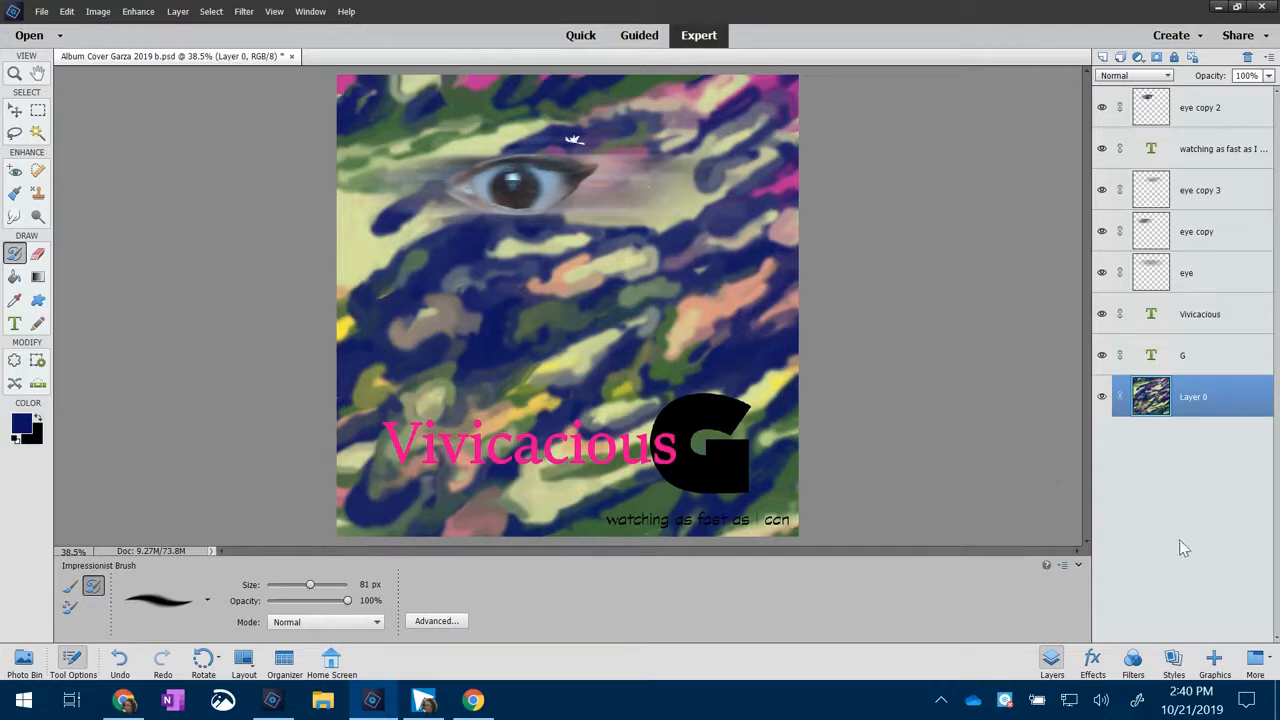
Step: Try the Mosaic Tiles, Craquelure, Grain, Patchwork, Stained Glass and Texturizer texture filters on Layer 0
{"action": "left_click", "coordinate": [1133, 657]}
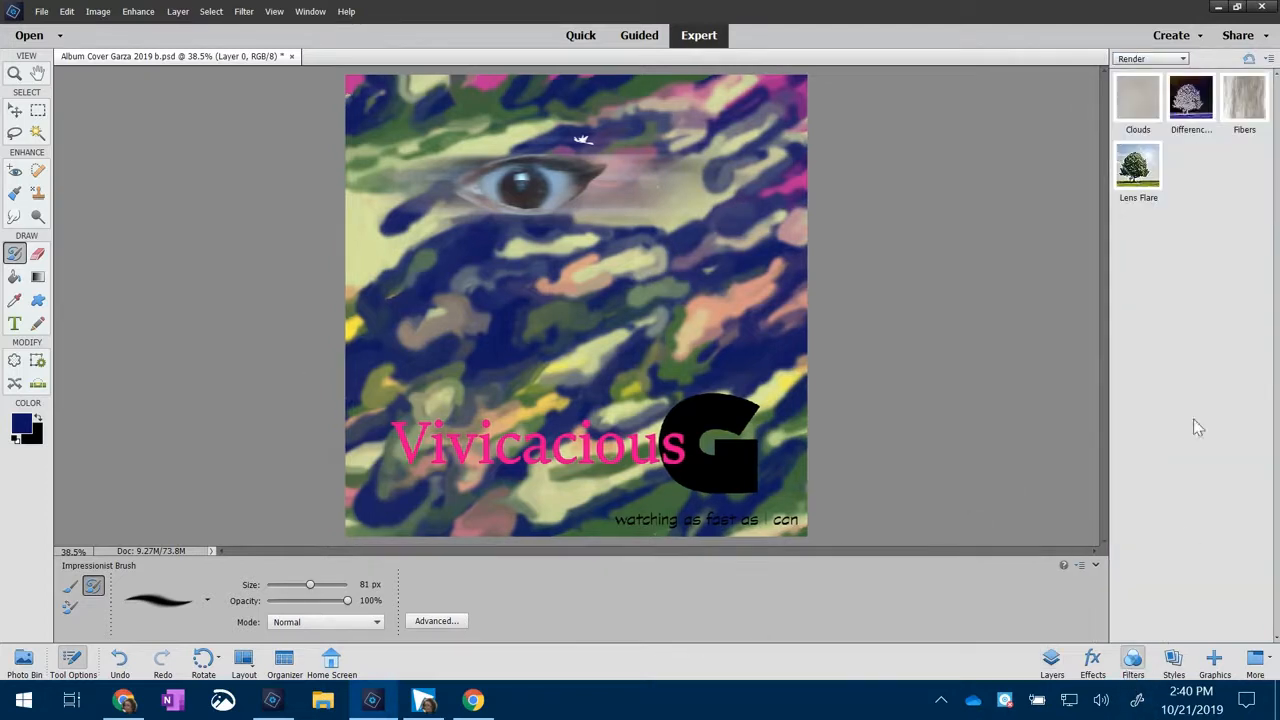
{"action": "left_click", "coordinate": [1150, 58]}
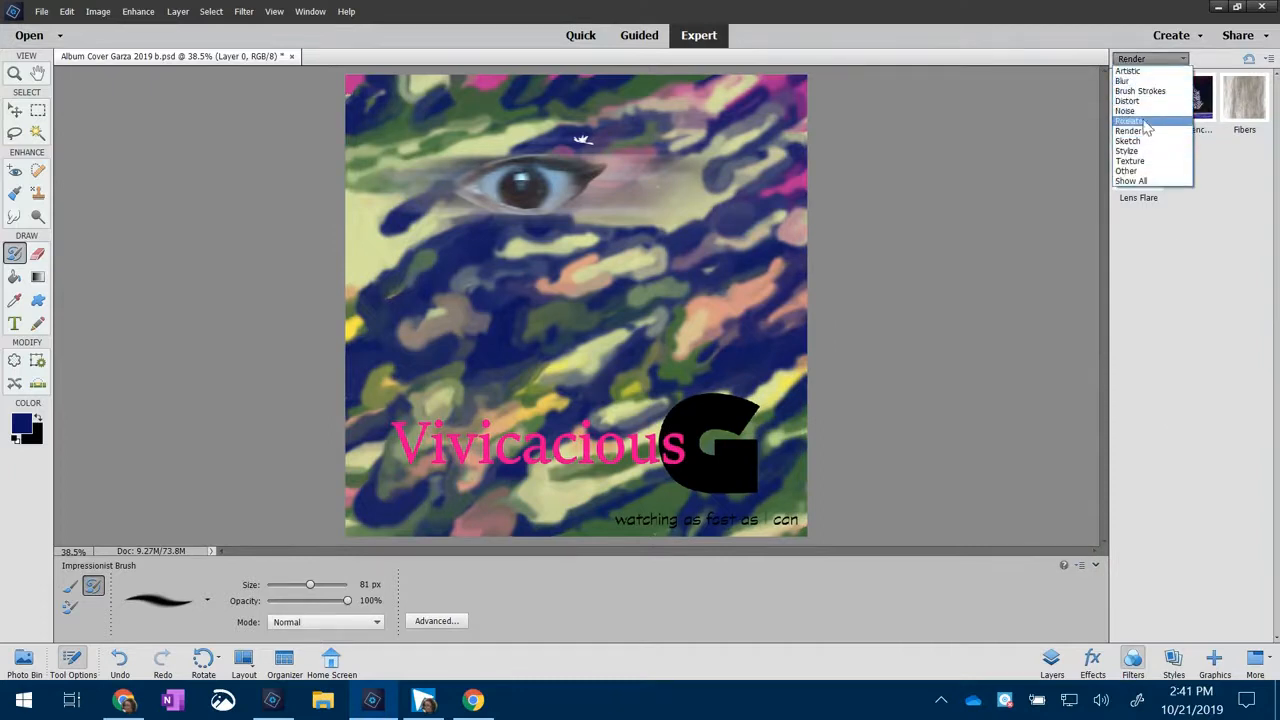
{"action": "left_click", "coordinate": [1133, 161]}
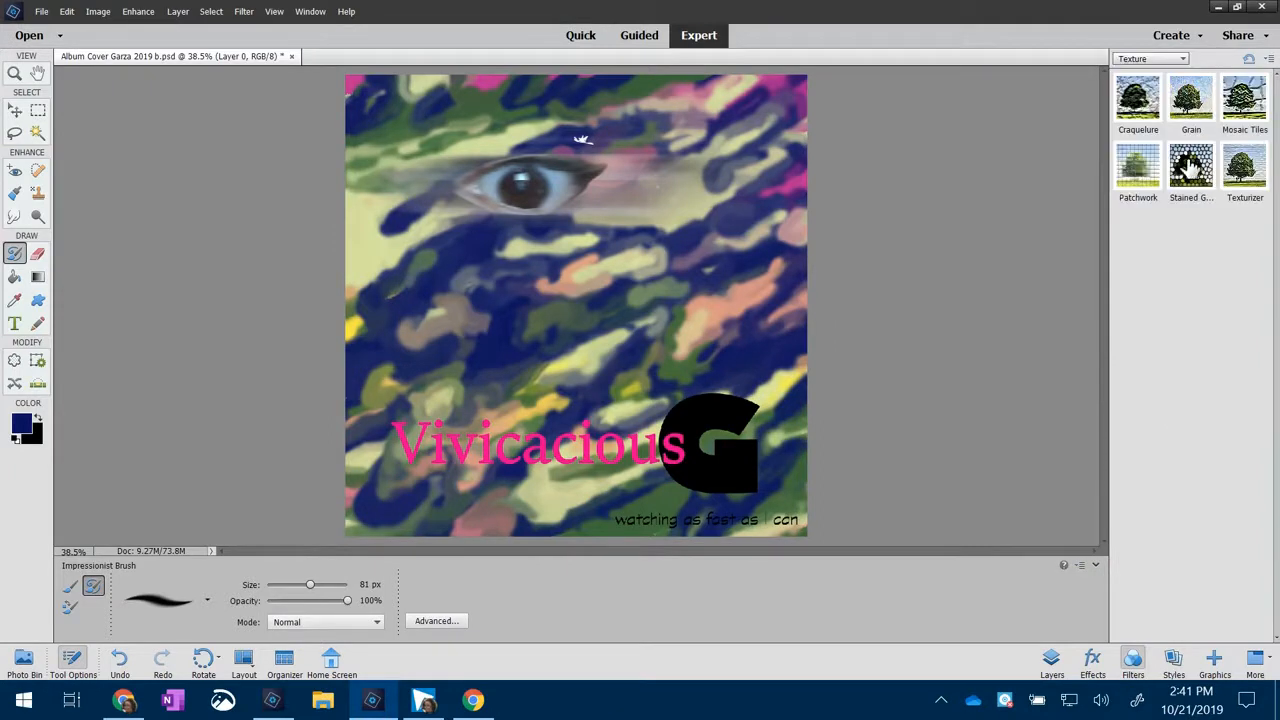
{"action": "left_click", "coordinate": [1252, 110]}
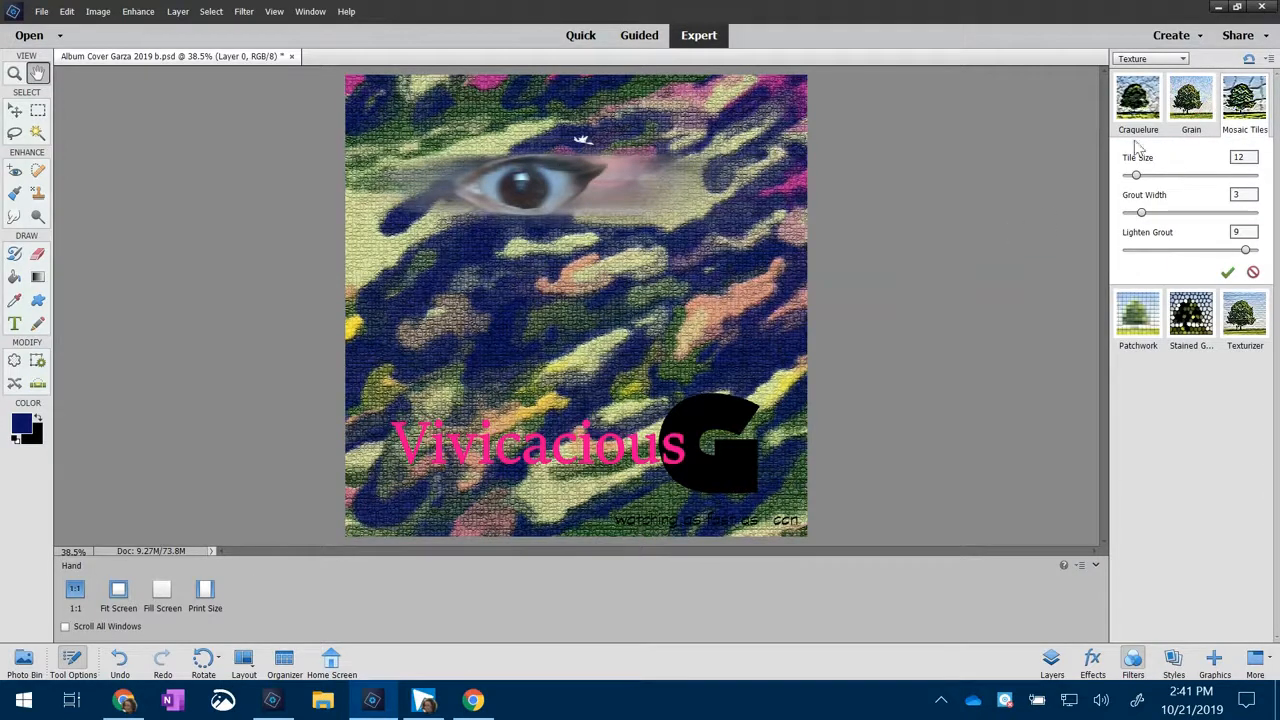
{"action": "left_click", "coordinate": [1137, 105]}
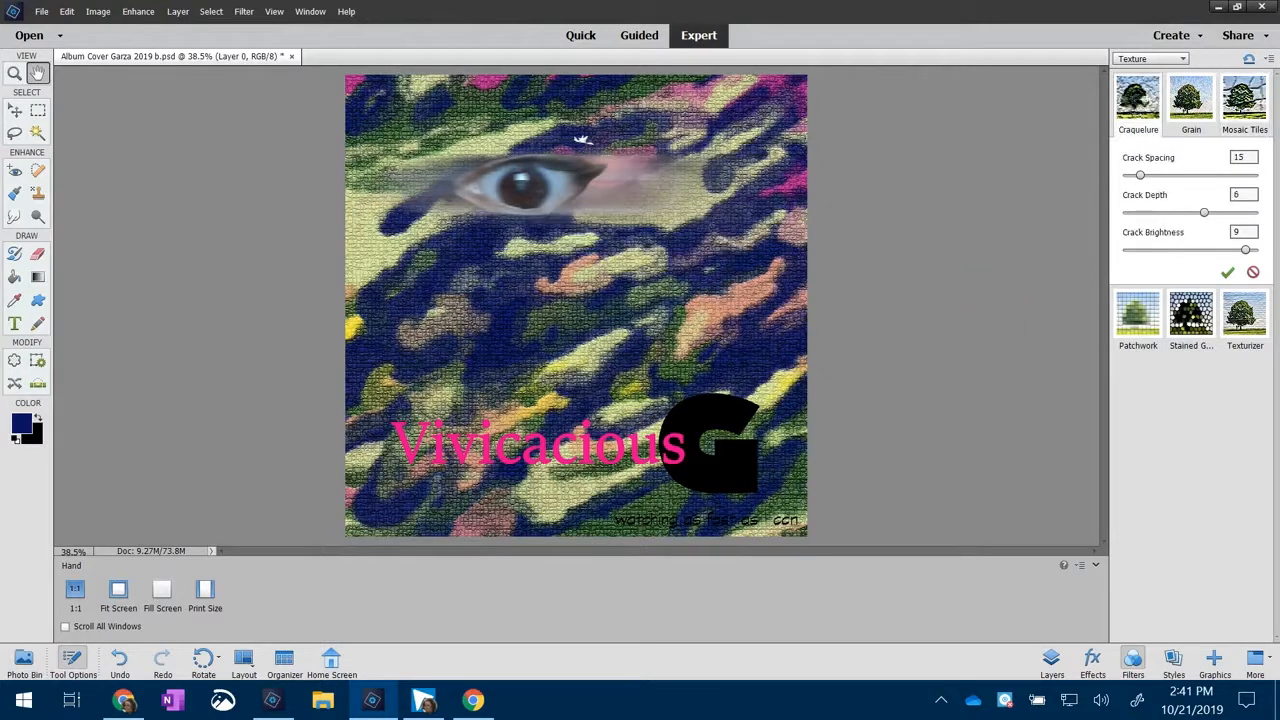
{"action": "left_click", "coordinate": [1189, 104]}
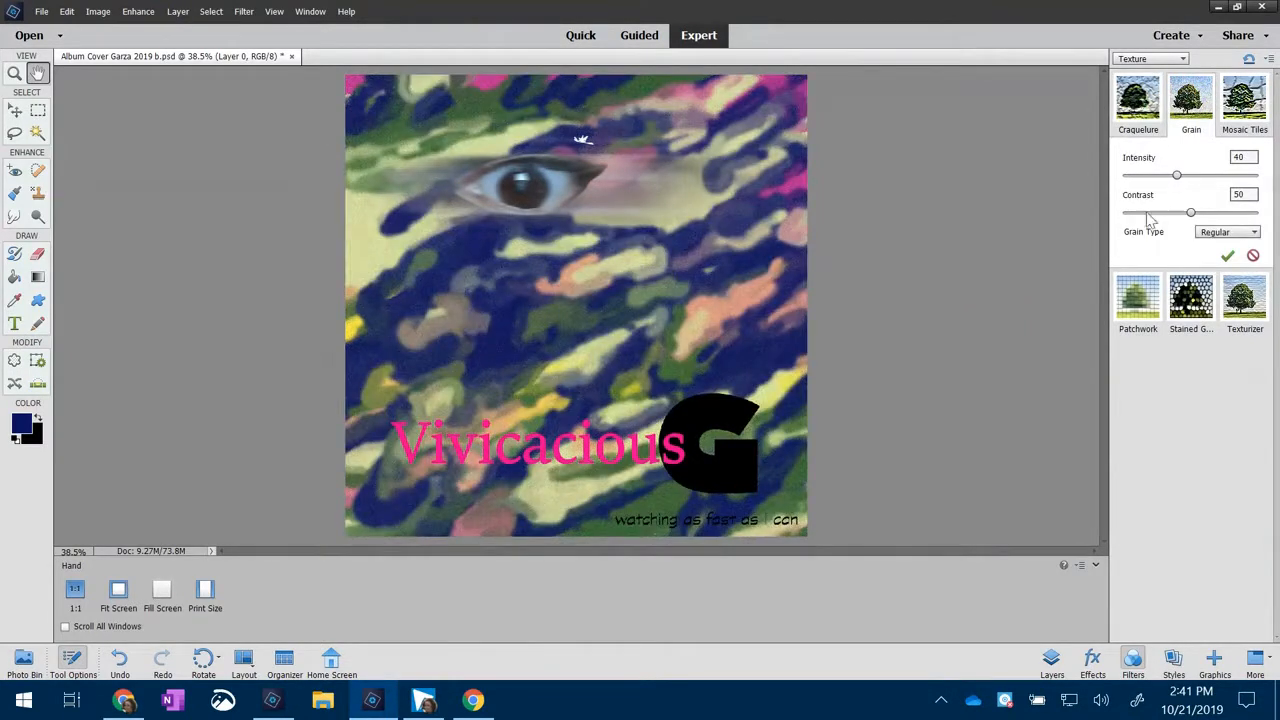
{"action": "left_click", "coordinate": [1137, 299]}
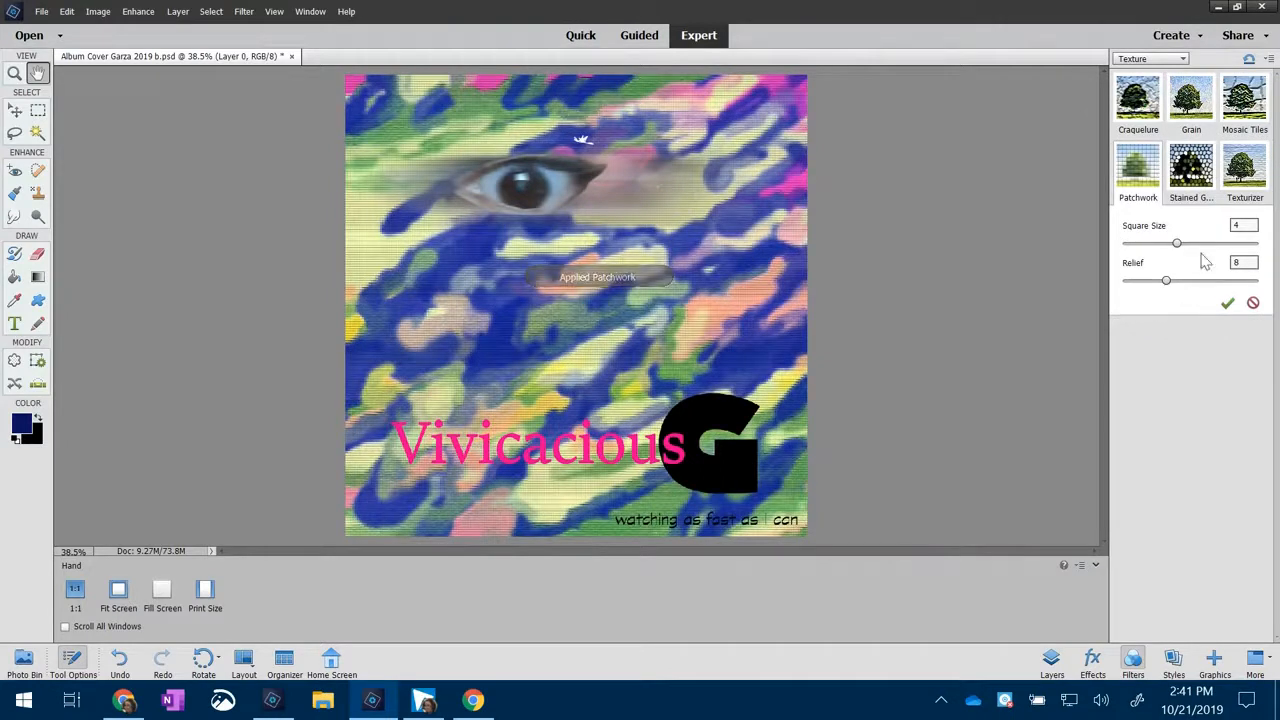
{"action": "left_click", "coordinate": [1196, 192]}
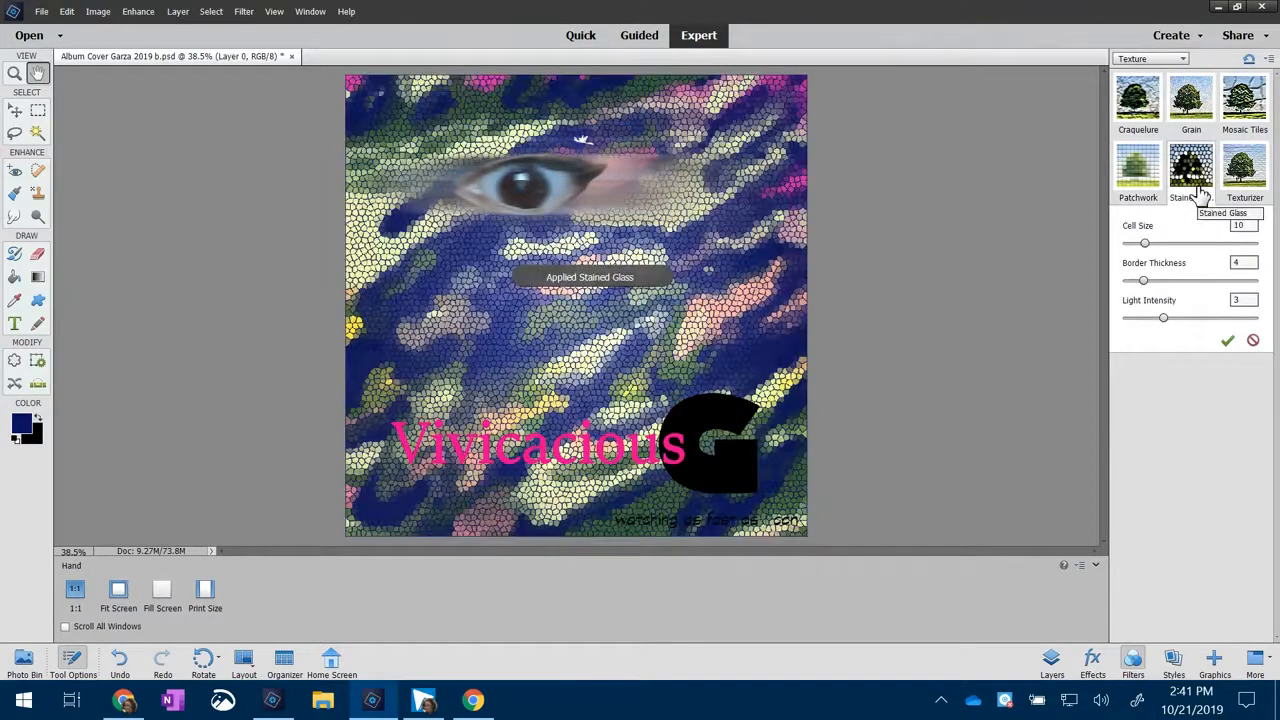
{"action": "left_click", "coordinate": [1243, 180]}
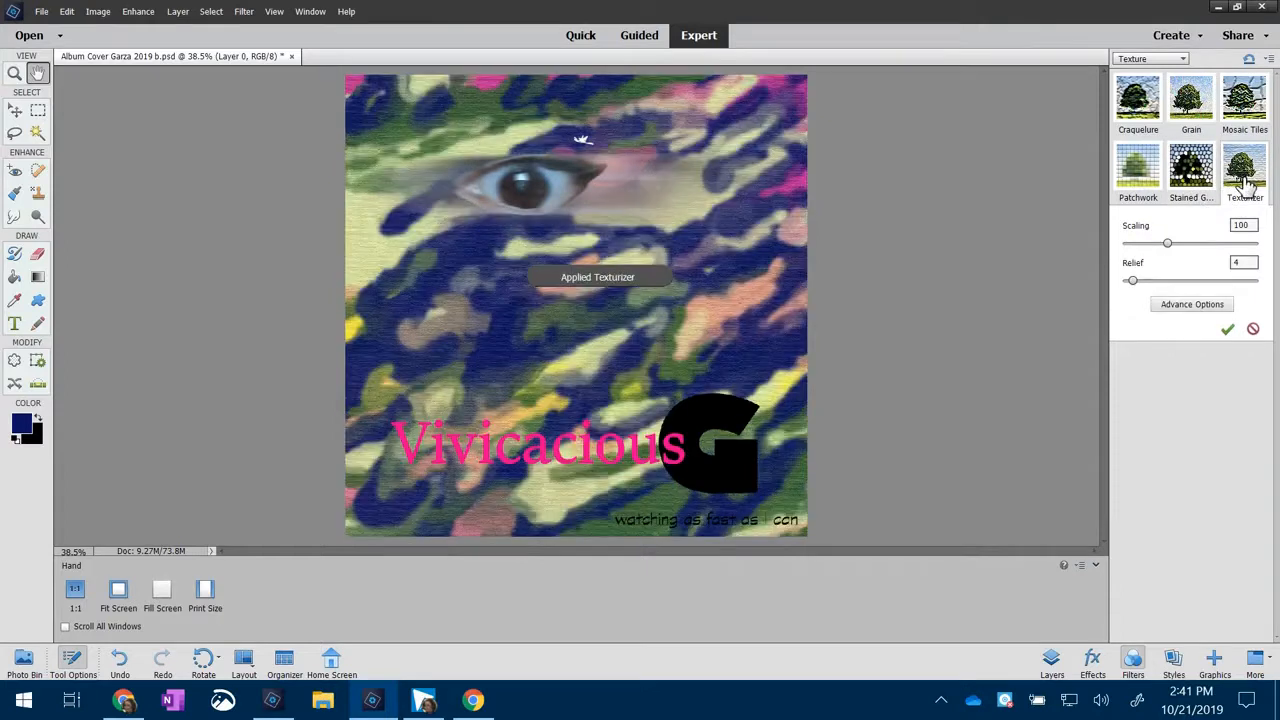
Step: Try the Mosaic Tiles filter on Layer 0 with grout width 5 and tile sizes 45 and 13
{"action": "left_click", "coordinate": [1258, 118]}
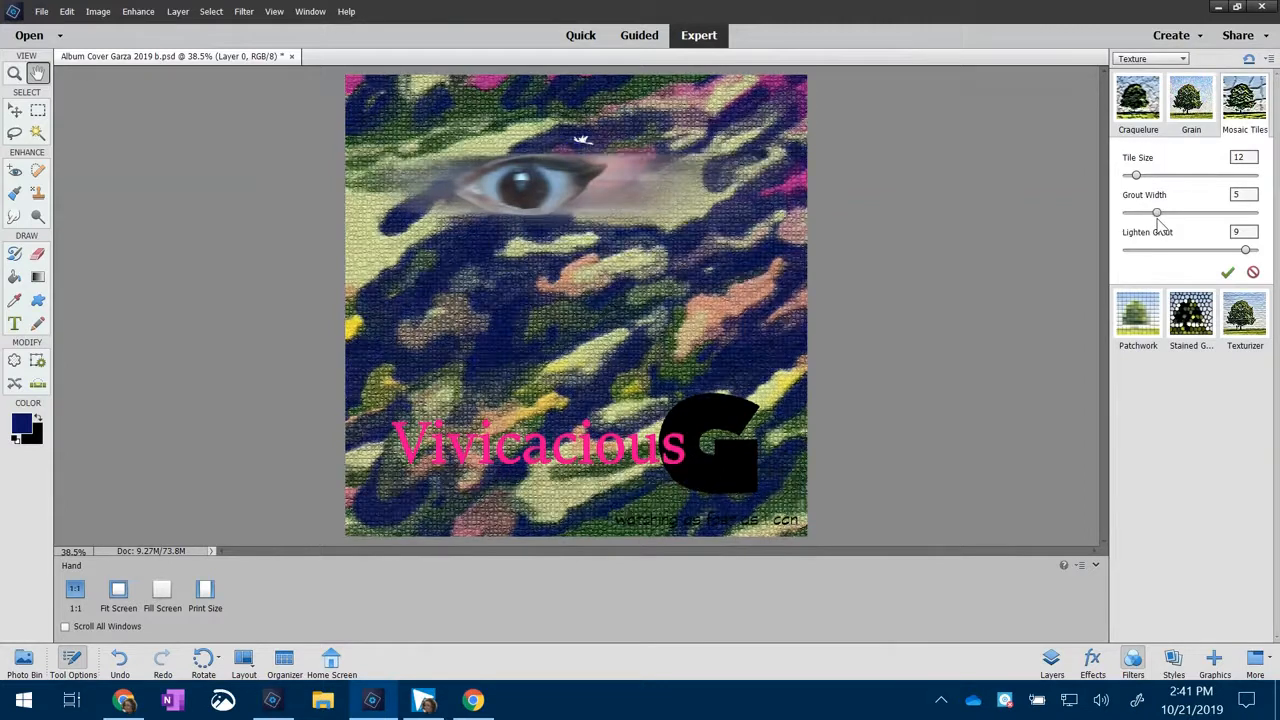
{"action": "left_click_drag", "start_coordinate": [1141, 175], "coordinate": [1181, 176]}
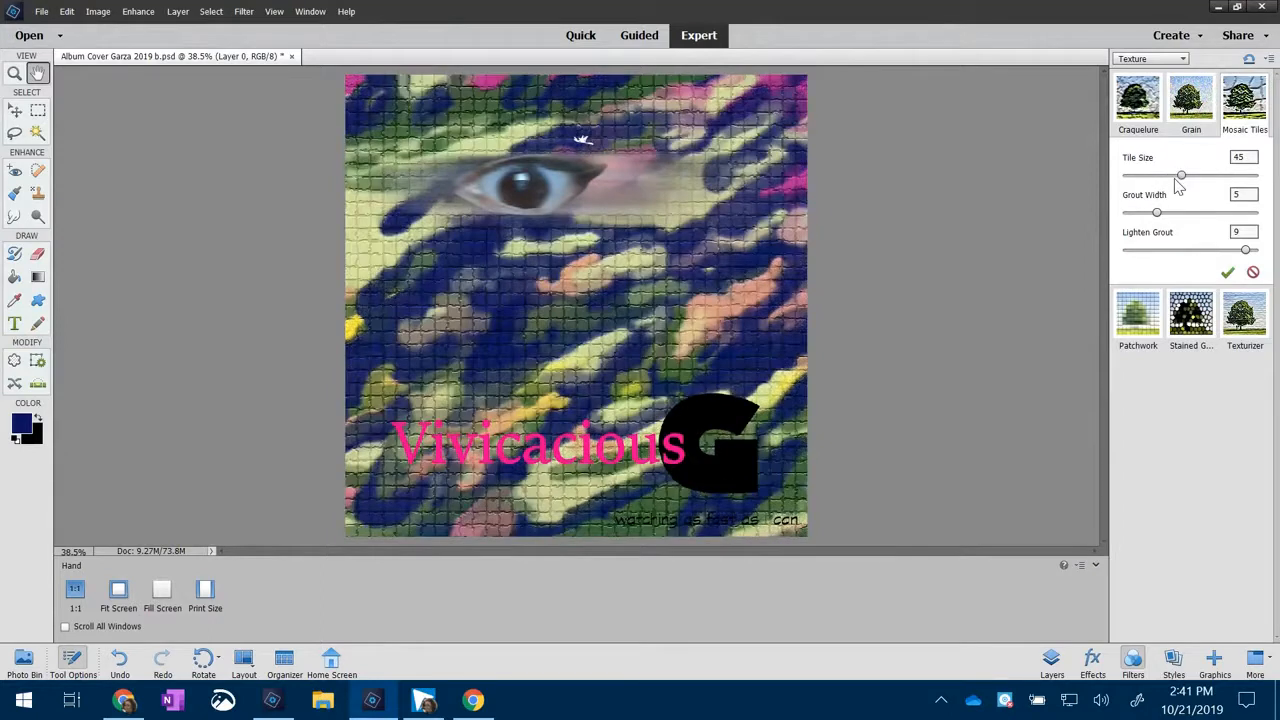
{"action": "left_click_drag", "start_coordinate": [1181, 176], "coordinate": [1137, 178]}
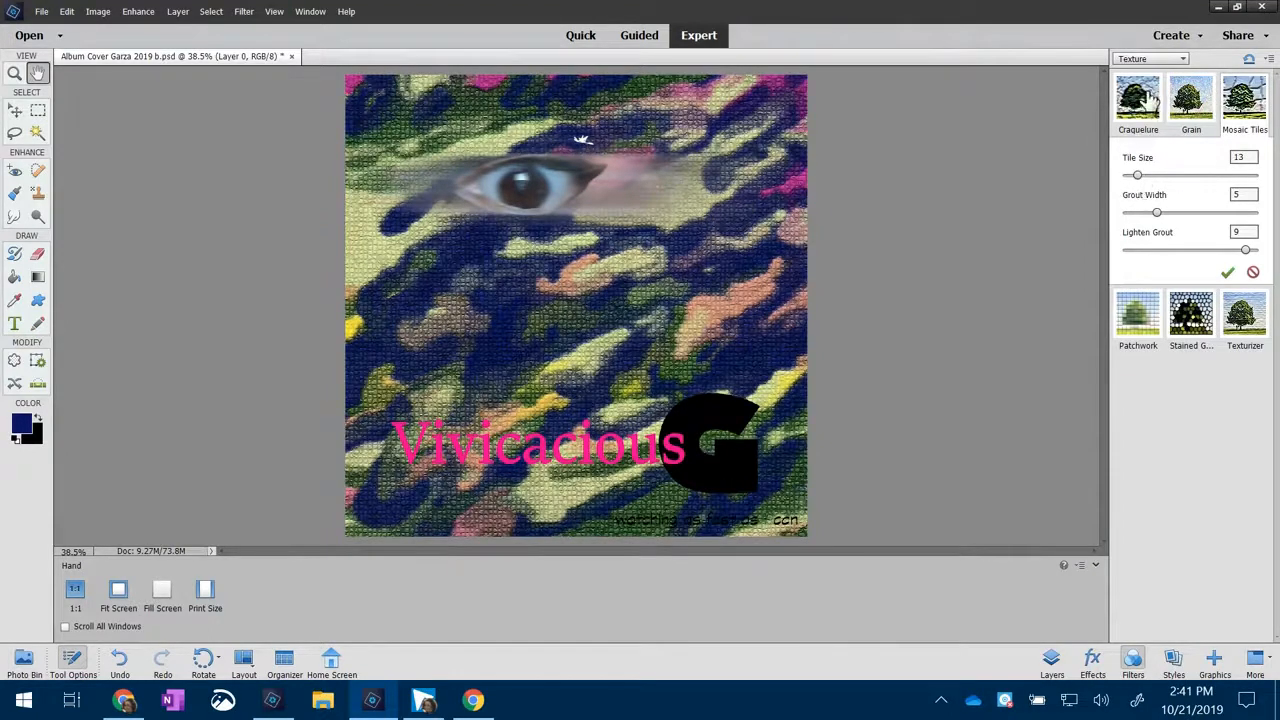
Step: Try the Tiles, Solarize and Emboss filters from the Stylize category on Layer 0
{"action": "left_click", "coordinate": [1150, 59]}
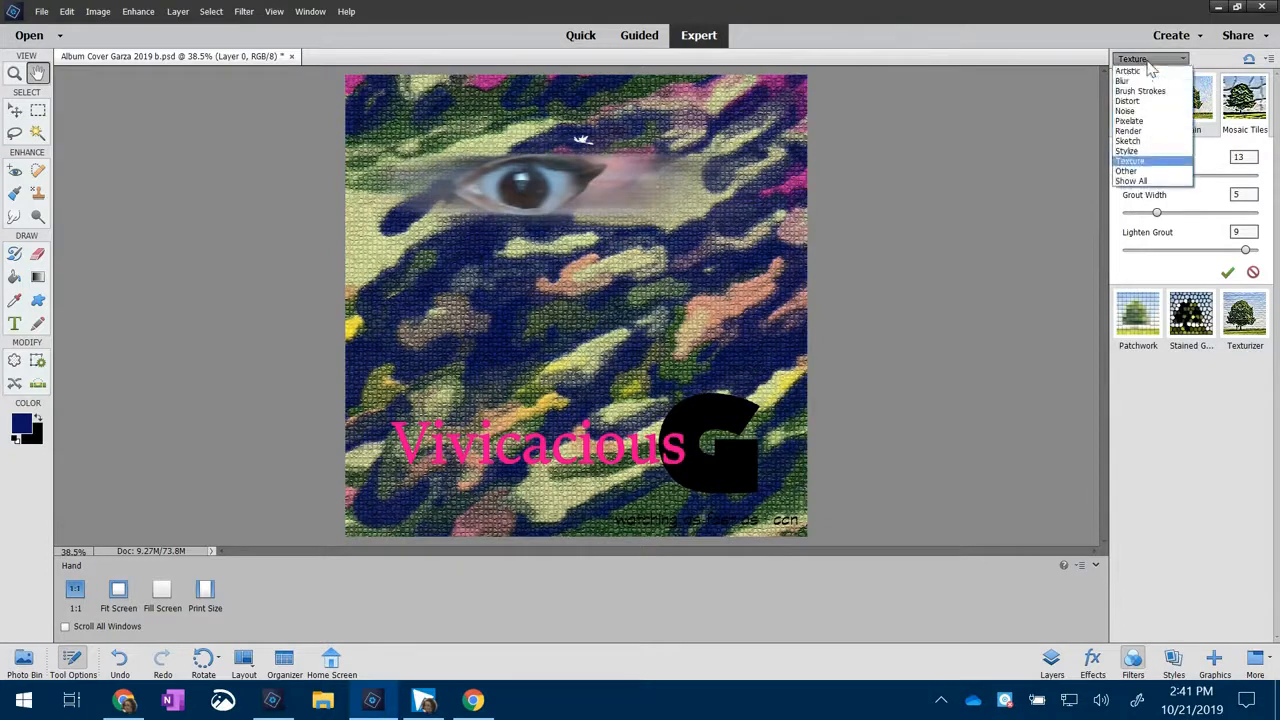
{"action": "left_click", "coordinate": [1140, 151]}
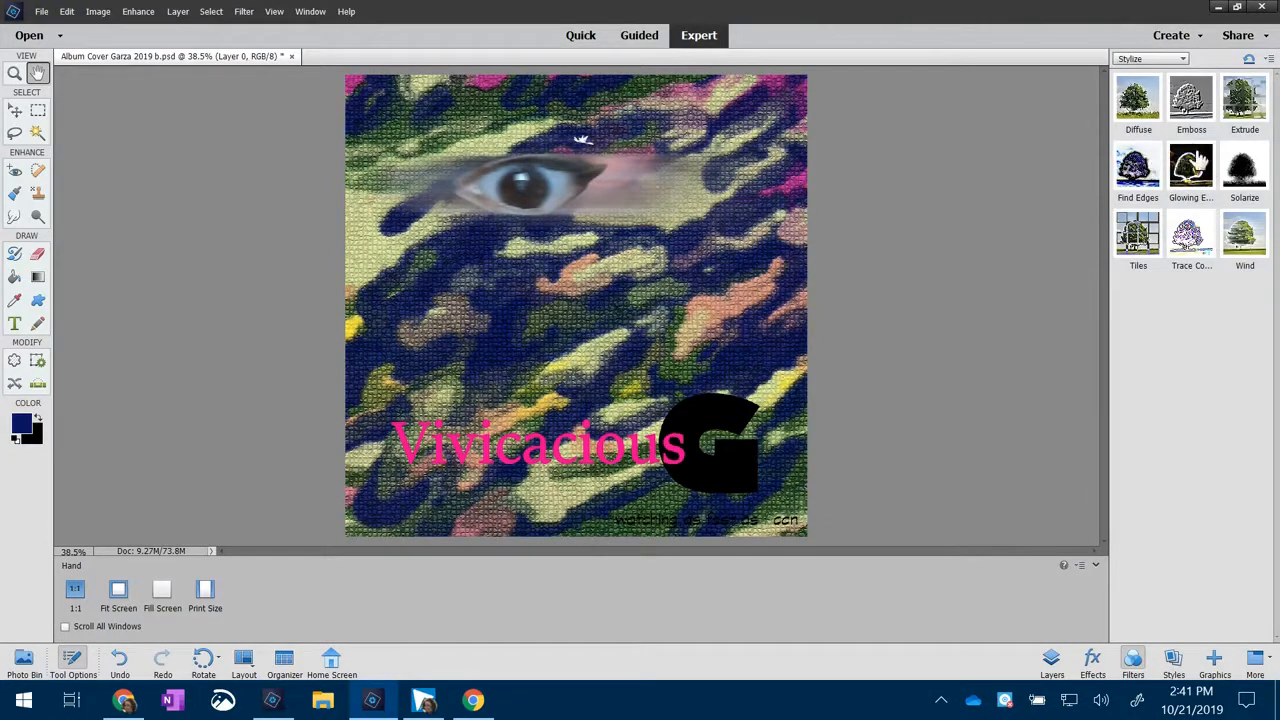
{"action": "left_click", "coordinate": [1140, 237]}
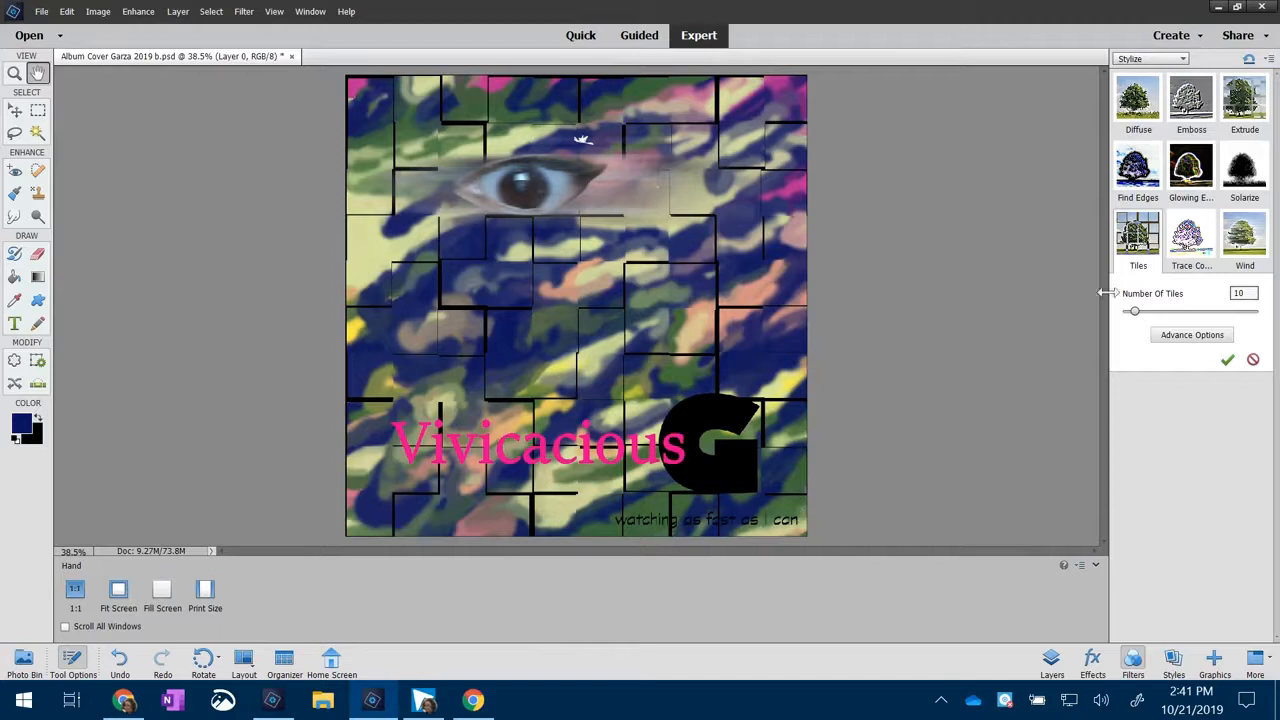
{"action": "left_click", "coordinate": [1243, 168]}
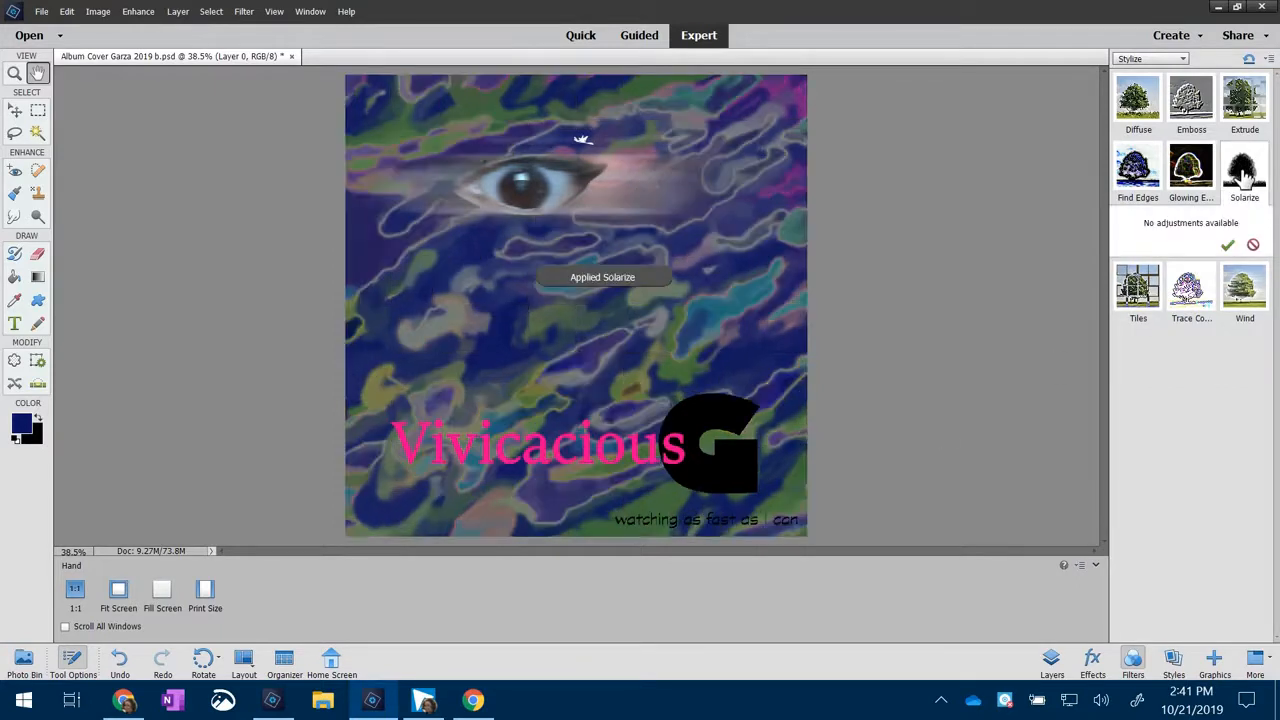
{"action": "left_click", "coordinate": [1195, 118]}
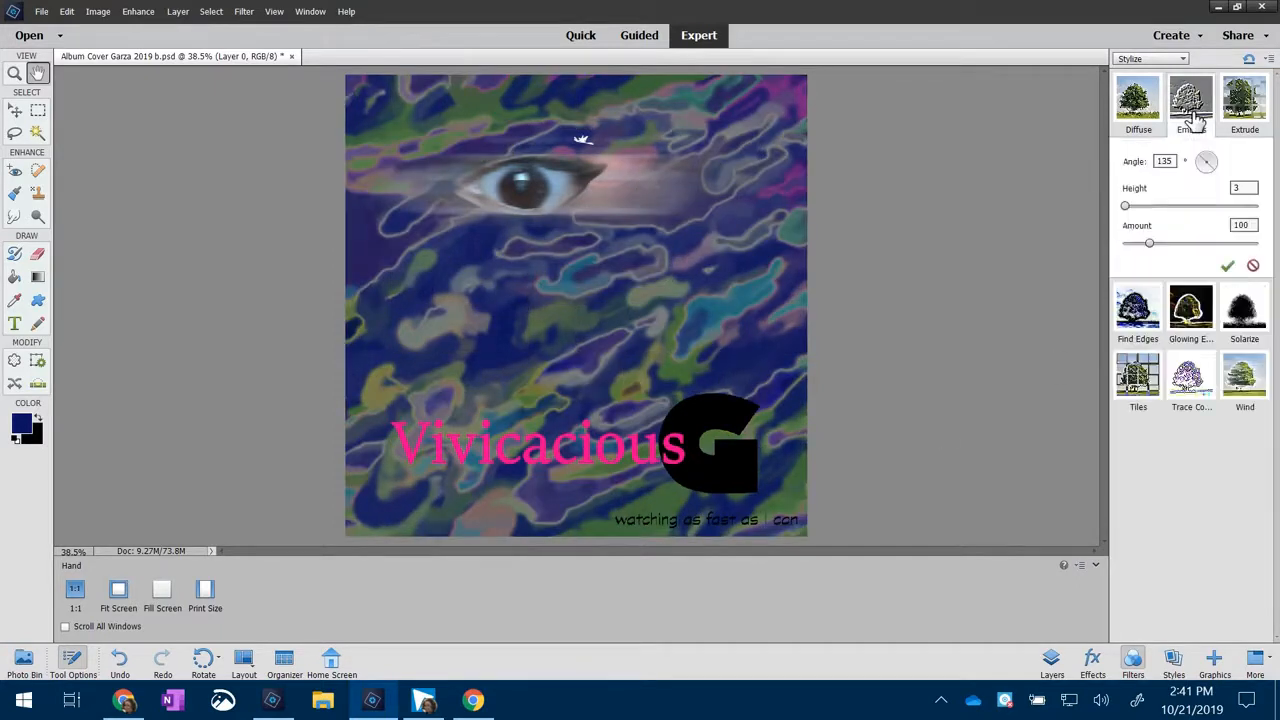
Step: Apply the Stylize Extrude filter to Layer 0 with size 42 and save the album cover
{"action": "left_click", "coordinate": [1238, 122]}
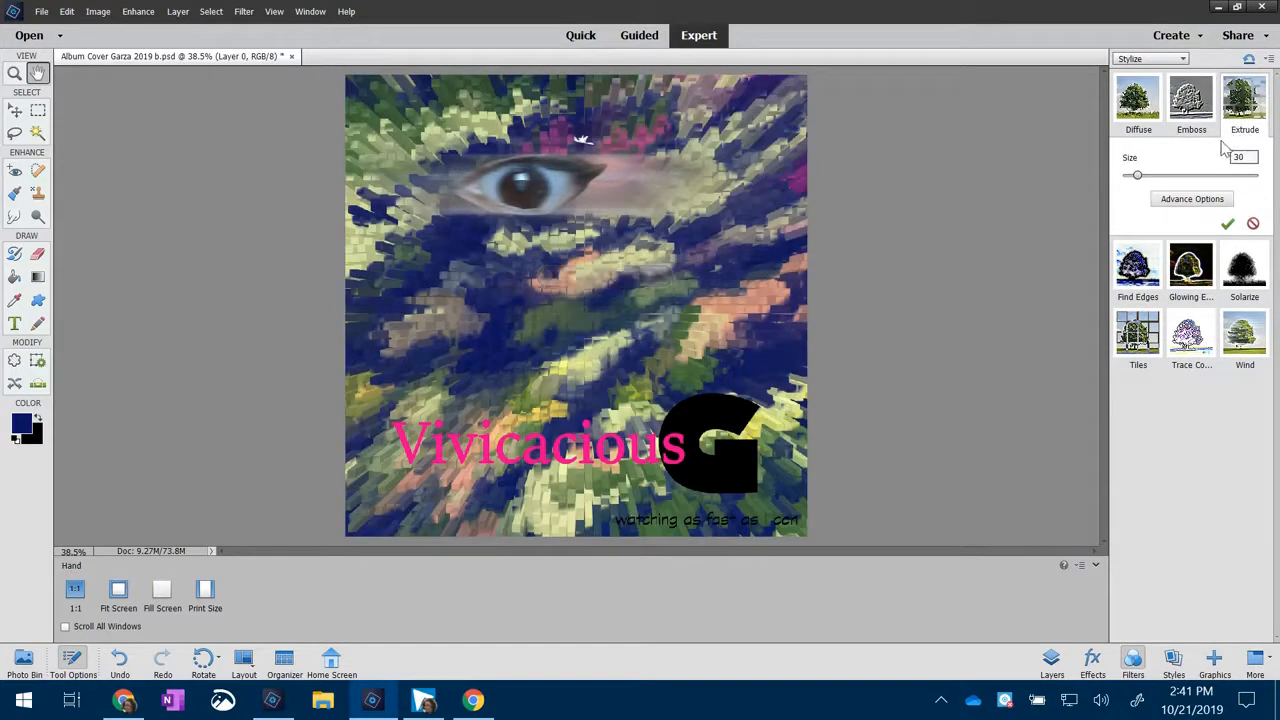
{"action": "left_click", "coordinate": [1173, 174]}
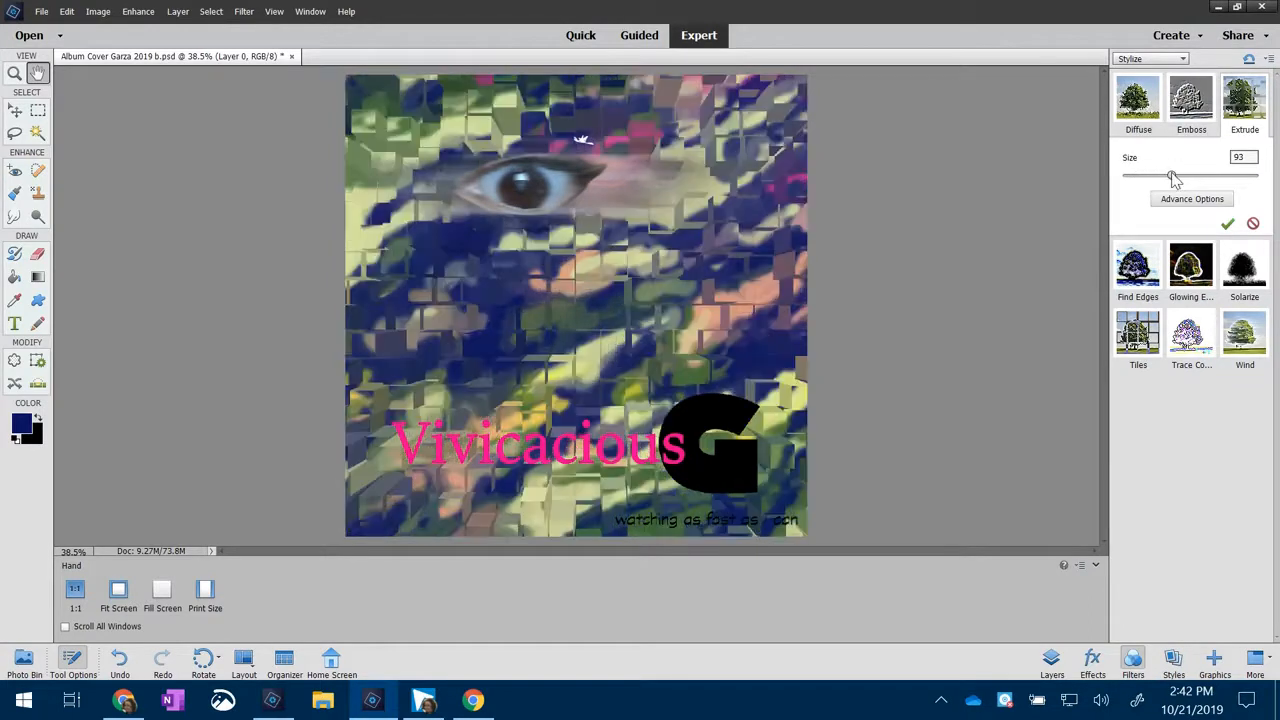
{"action": "left_click_drag", "start_coordinate": [1175, 178], "coordinate": [1145, 176]}
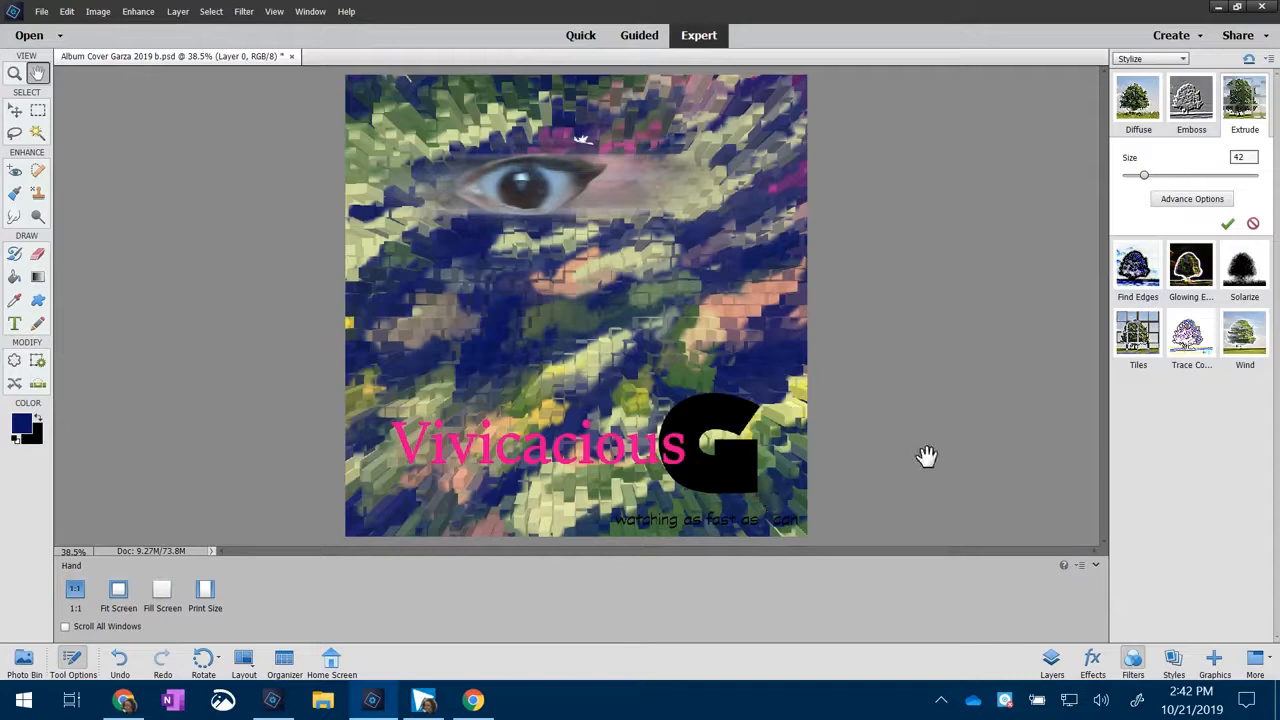
{"action": "left_click", "coordinate": [1053, 668]}
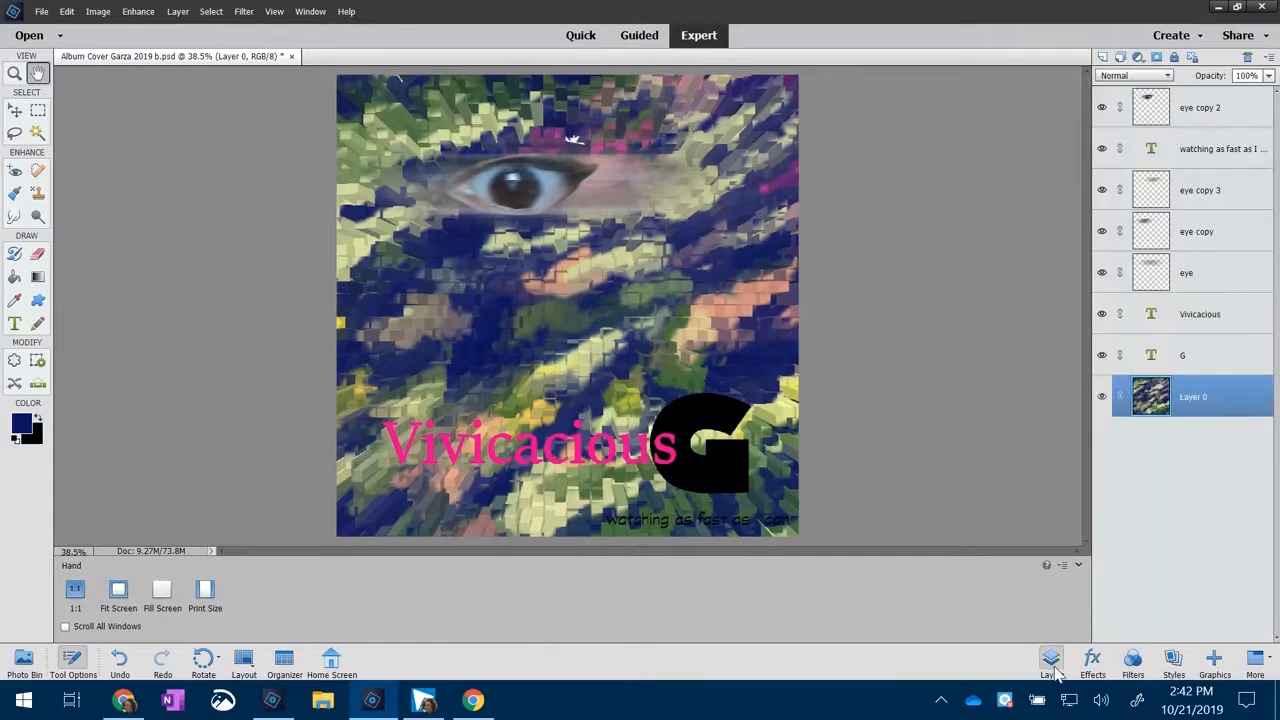
{"action": "key", "text": "ctrl+s"}
Step: Apply a black outline from the Strokes layer styles to the "watching as fast as I can" tagline
{"action": "left_click", "coordinate": [1174, 662]}
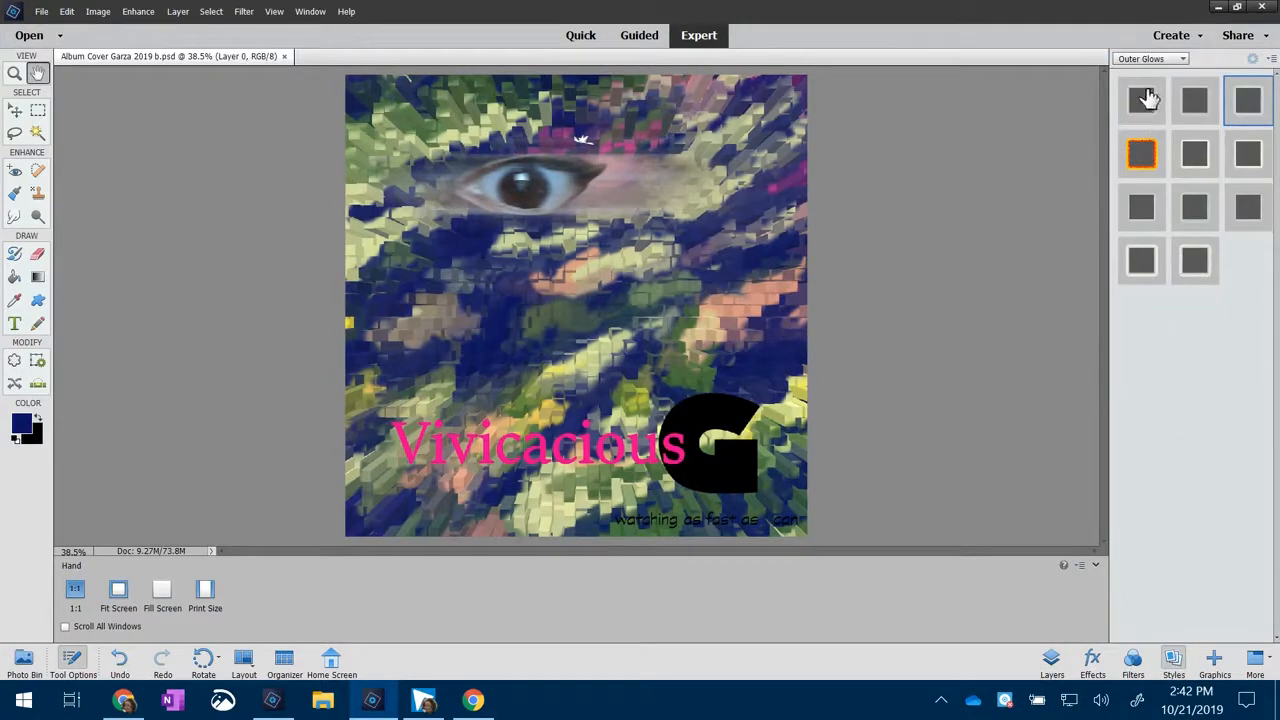
{"action": "left_click", "coordinate": [1152, 59]}
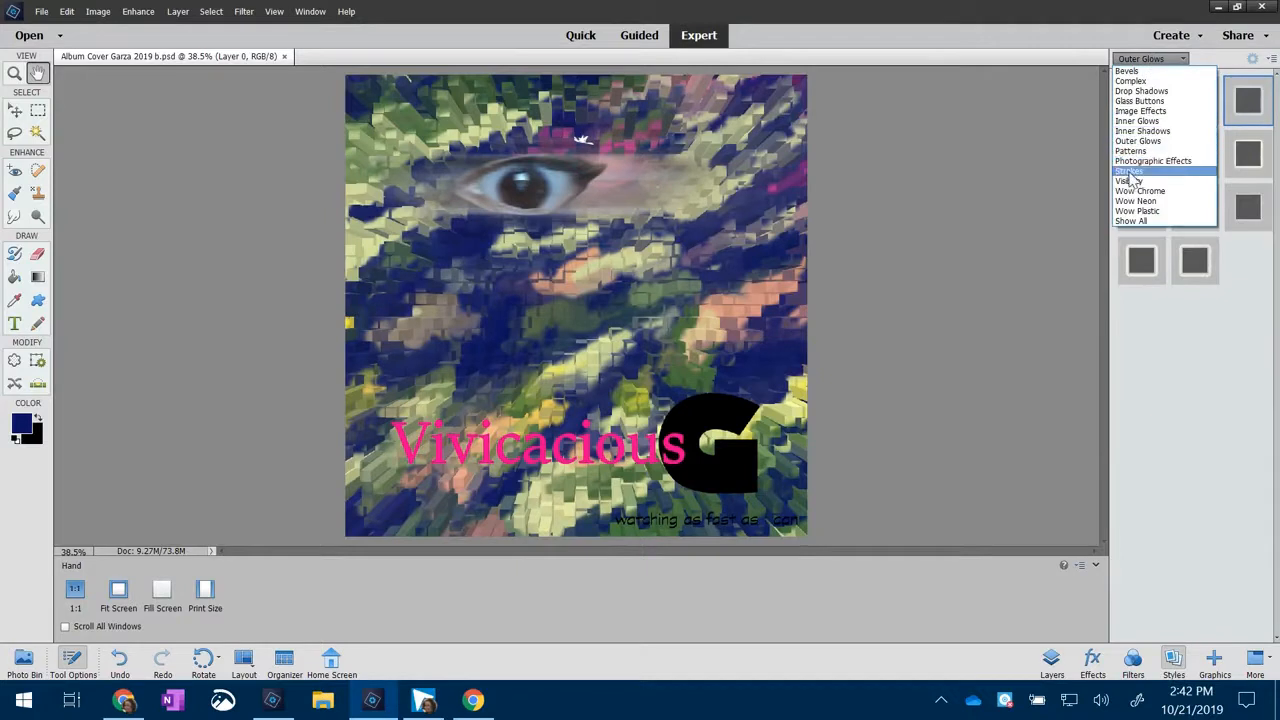
{"action": "left_click", "coordinate": [1130, 172]}
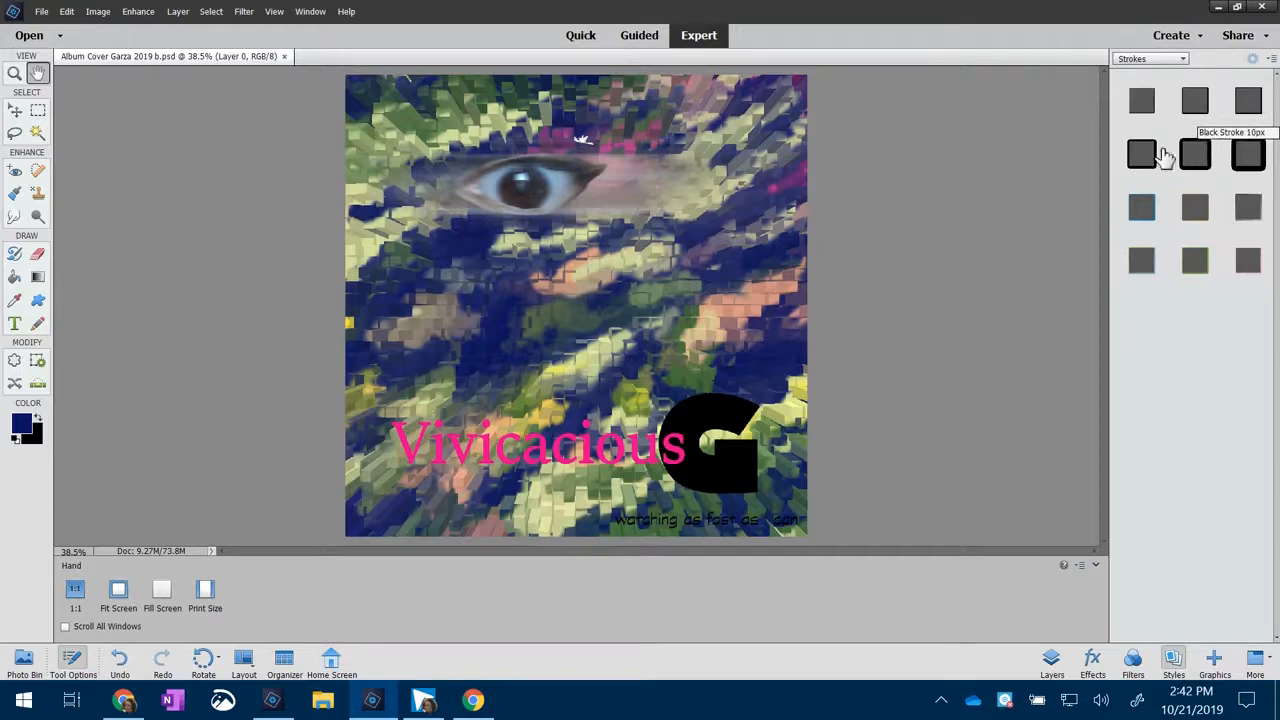
{"action": "mouse_move", "coordinate": [1142, 155]}
{"action": "left_mouse_down"}
{"action": "mouse_move", "coordinate": [720, 462]}
{"action": "mouse_move", "coordinate": [663, 524]}
{"action": "left_mouse_up"}
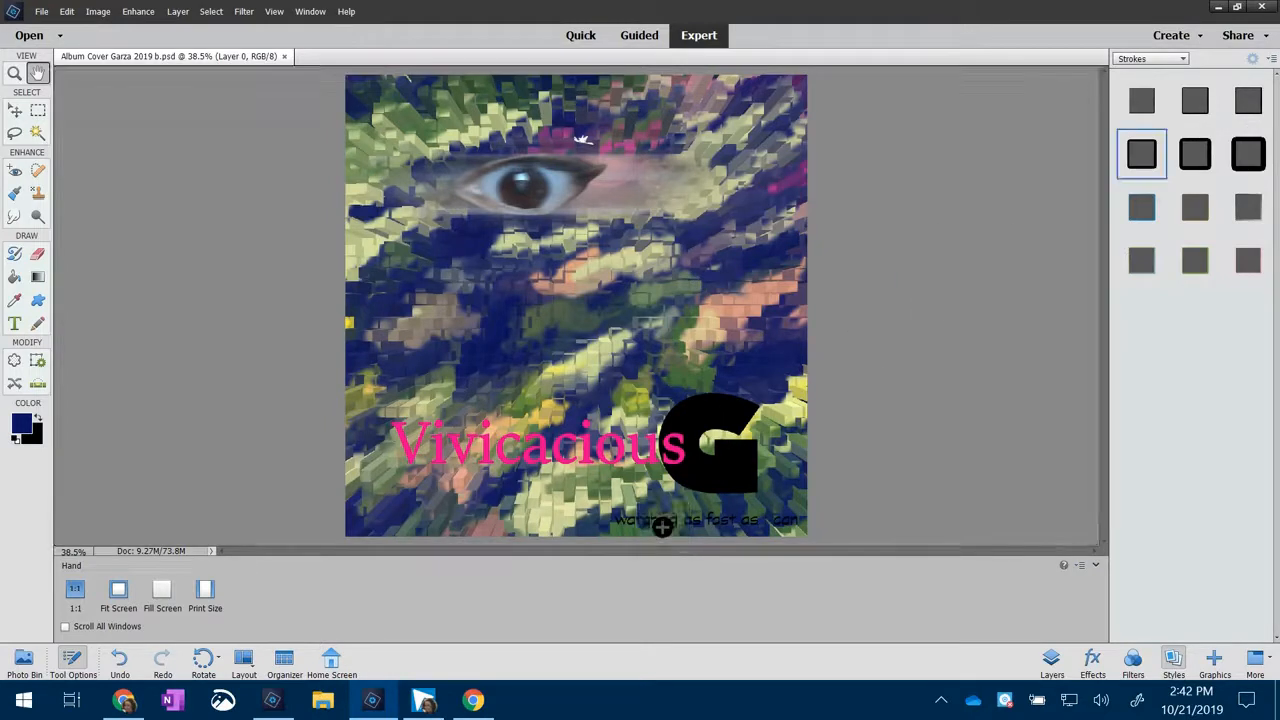
Step: Change the stroke color of the "watching as fast as I can" tagline to near-white
{"action": "left_click", "coordinate": [1055, 668]}
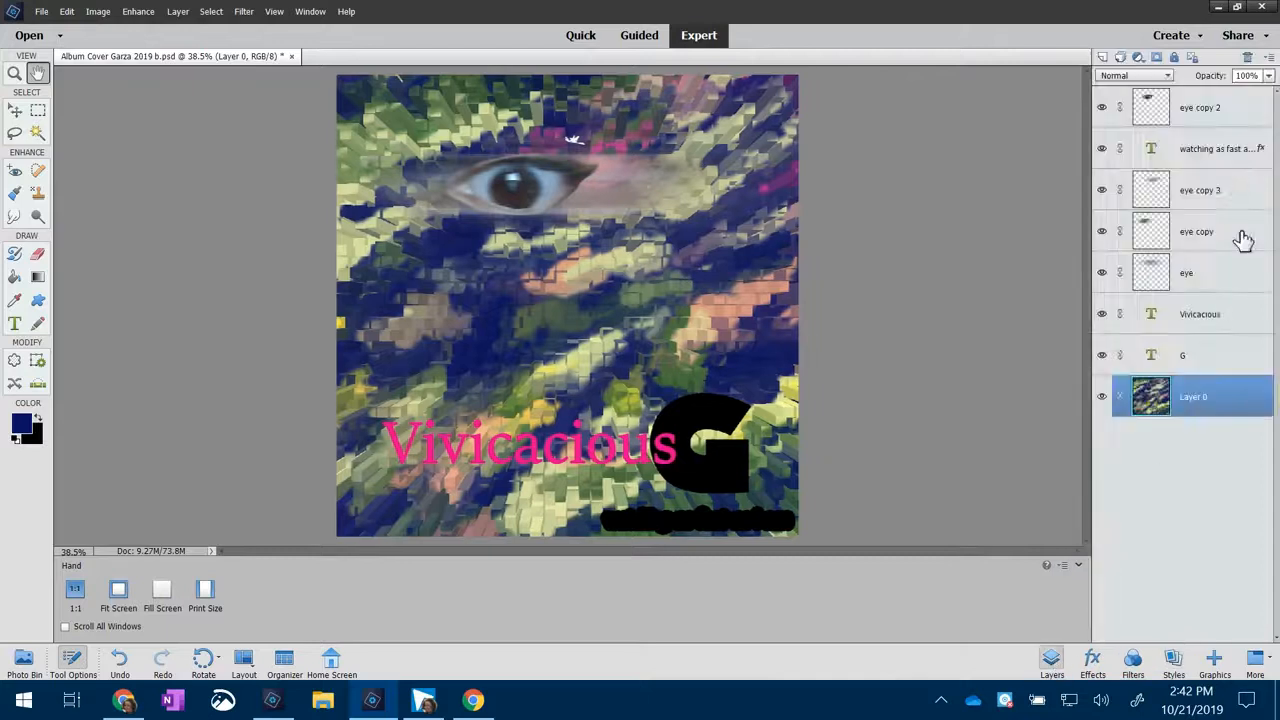
{"action": "double_click", "coordinate": [1262, 150]}
{"action": "left_click", "coordinate": [998, 270]}
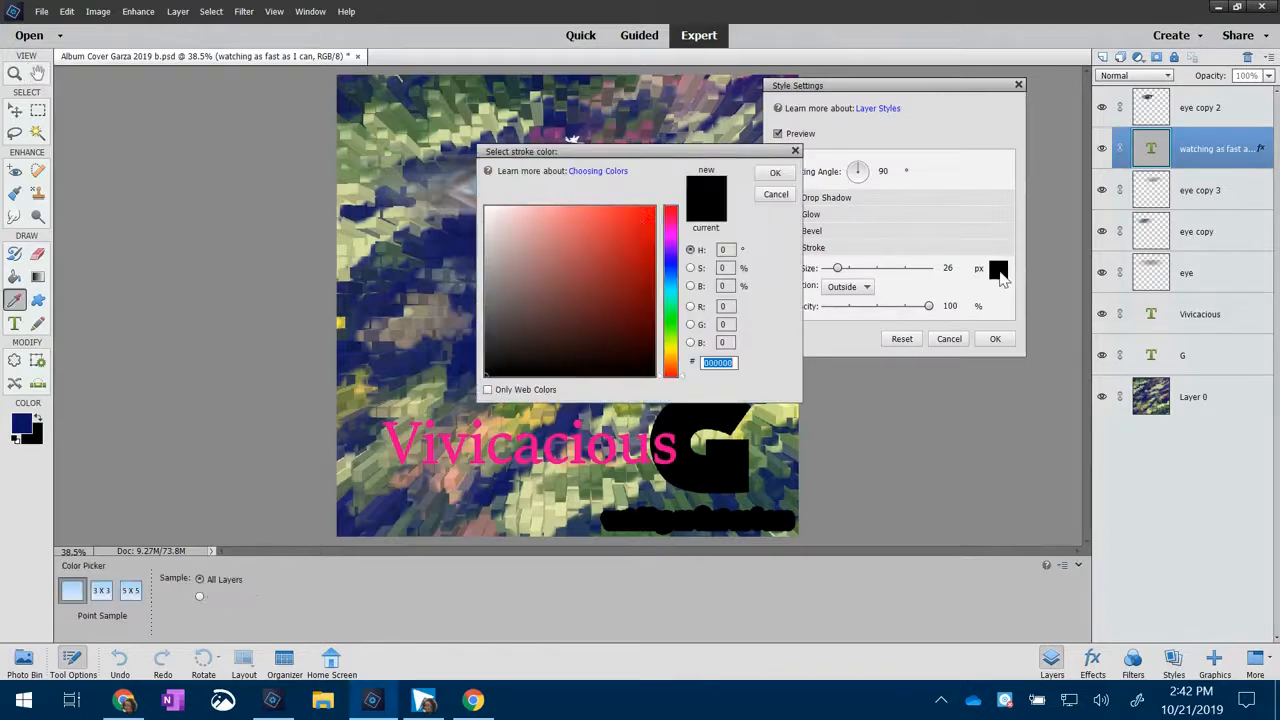
{"action": "left_click_drag", "start_coordinate": [549, 221], "coordinate": [487, 213]}
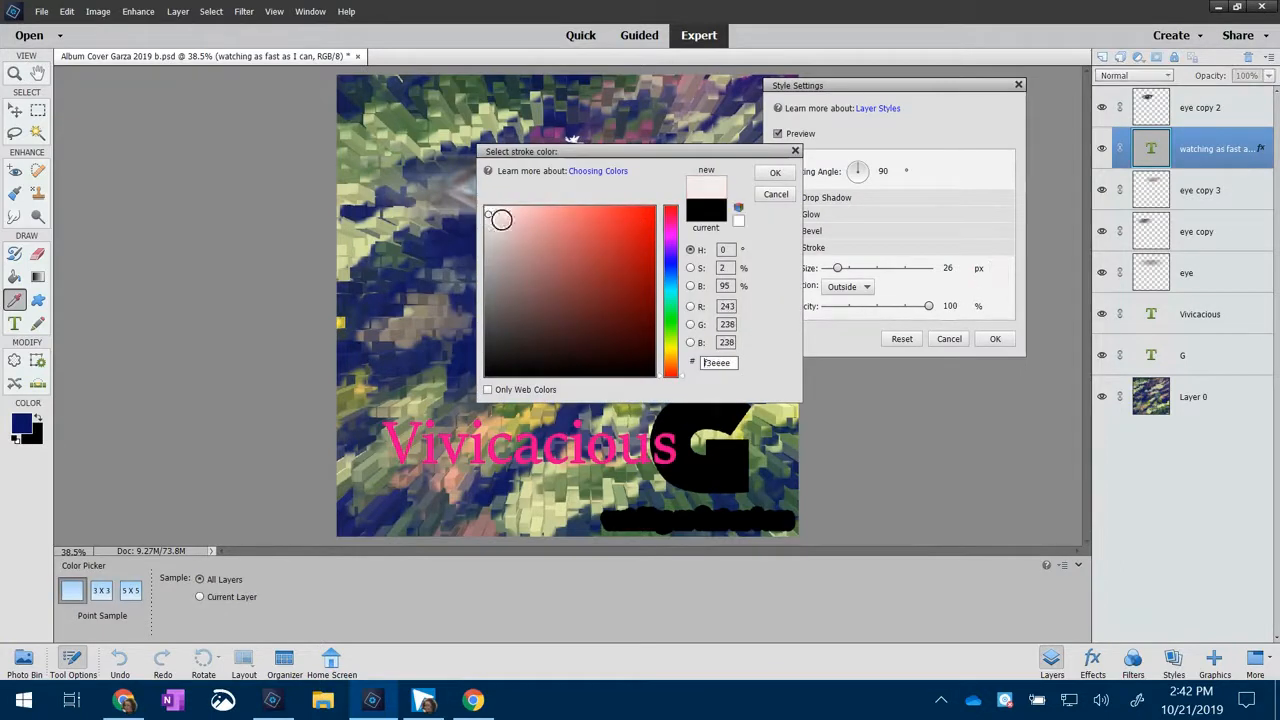
{"action": "left_click", "coordinate": [775, 174]}
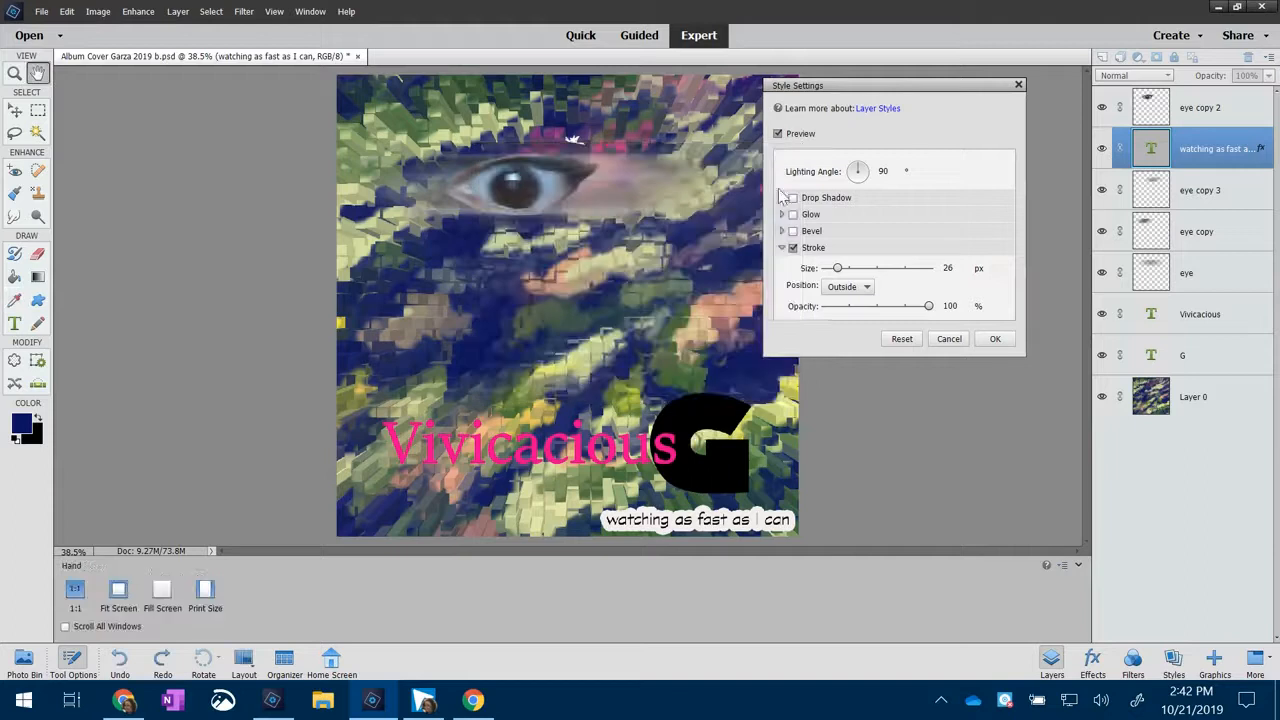
Step: Reduce the tagline's stroke size to a thin outline and accept the style settings
{"action": "left_click_drag", "start_coordinate": [838, 272], "coordinate": [831, 273]}
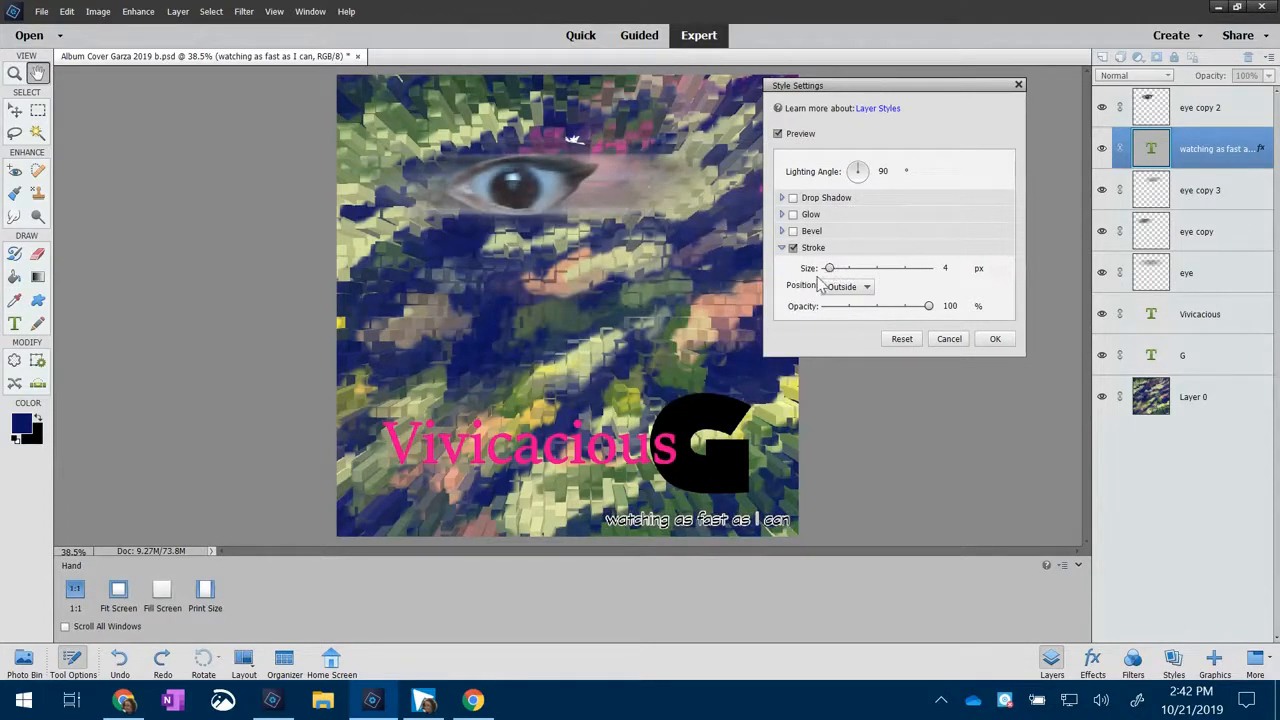
{"action": "left_click_drag", "start_coordinate": [830, 270], "coordinate": [833, 270]}
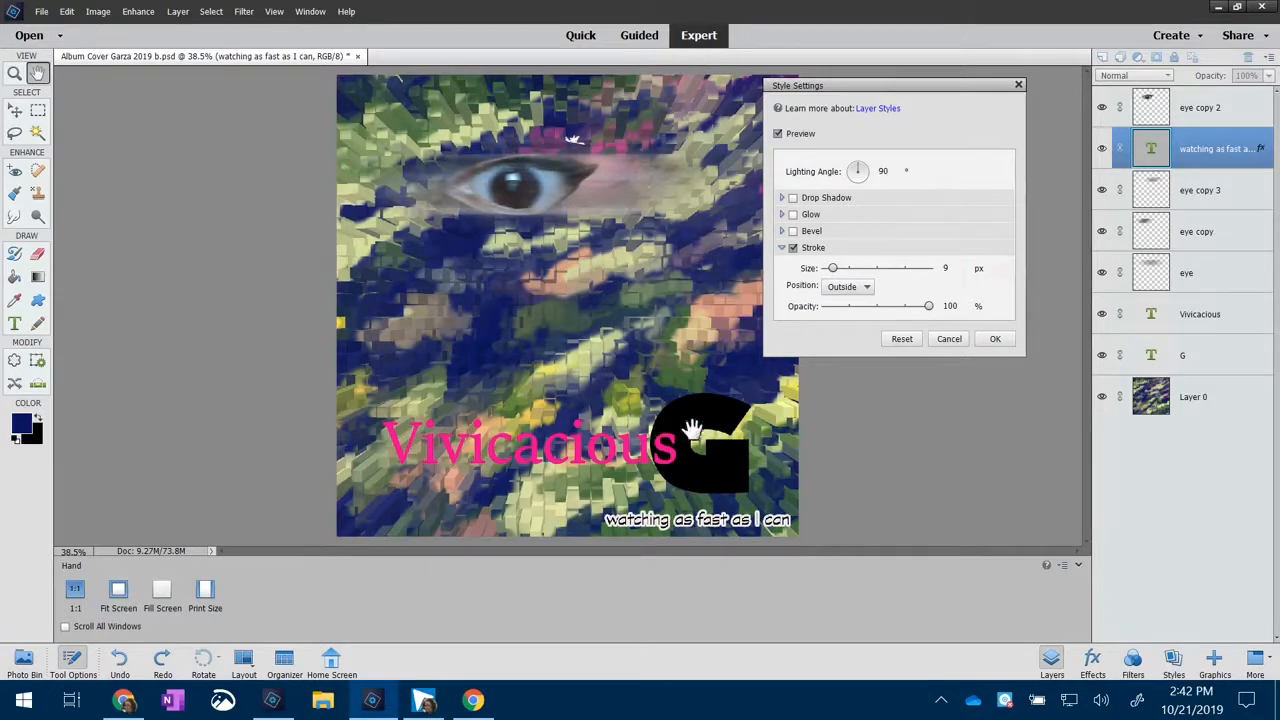
{"action": "left_click_drag", "start_coordinate": [832, 270], "coordinate": [835, 271]}
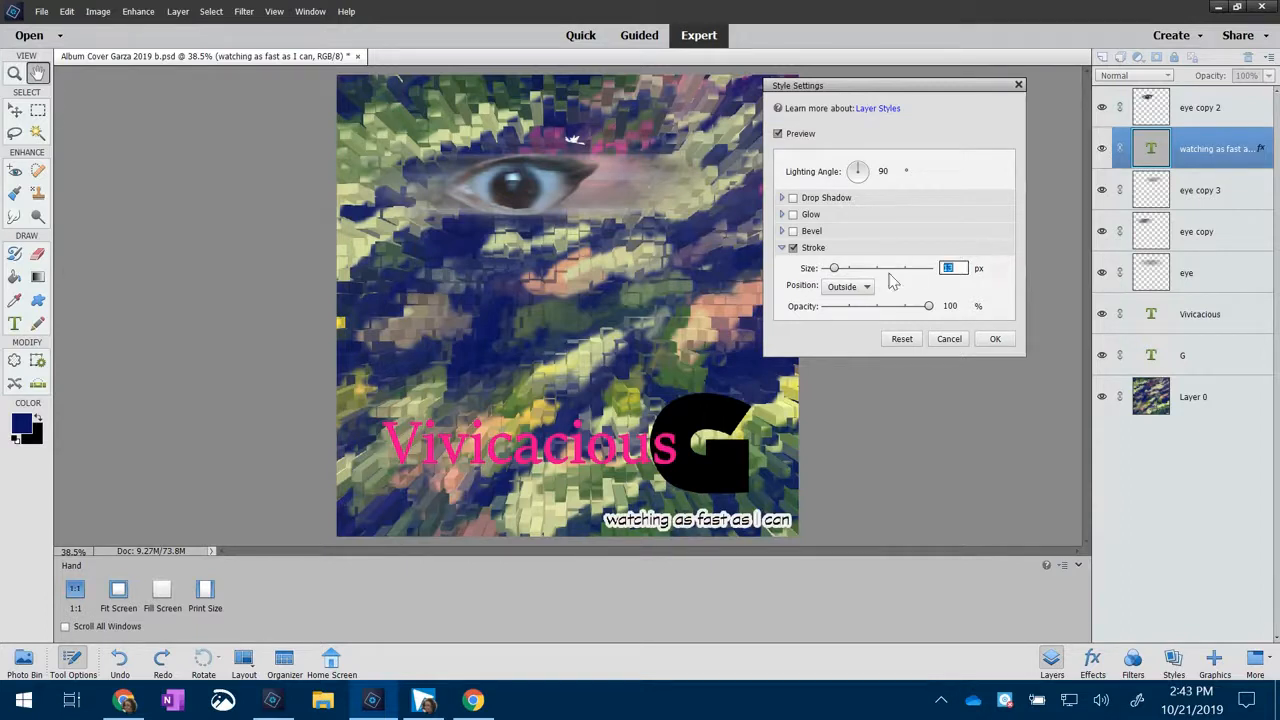
{"action": "key", "text": "Return"}
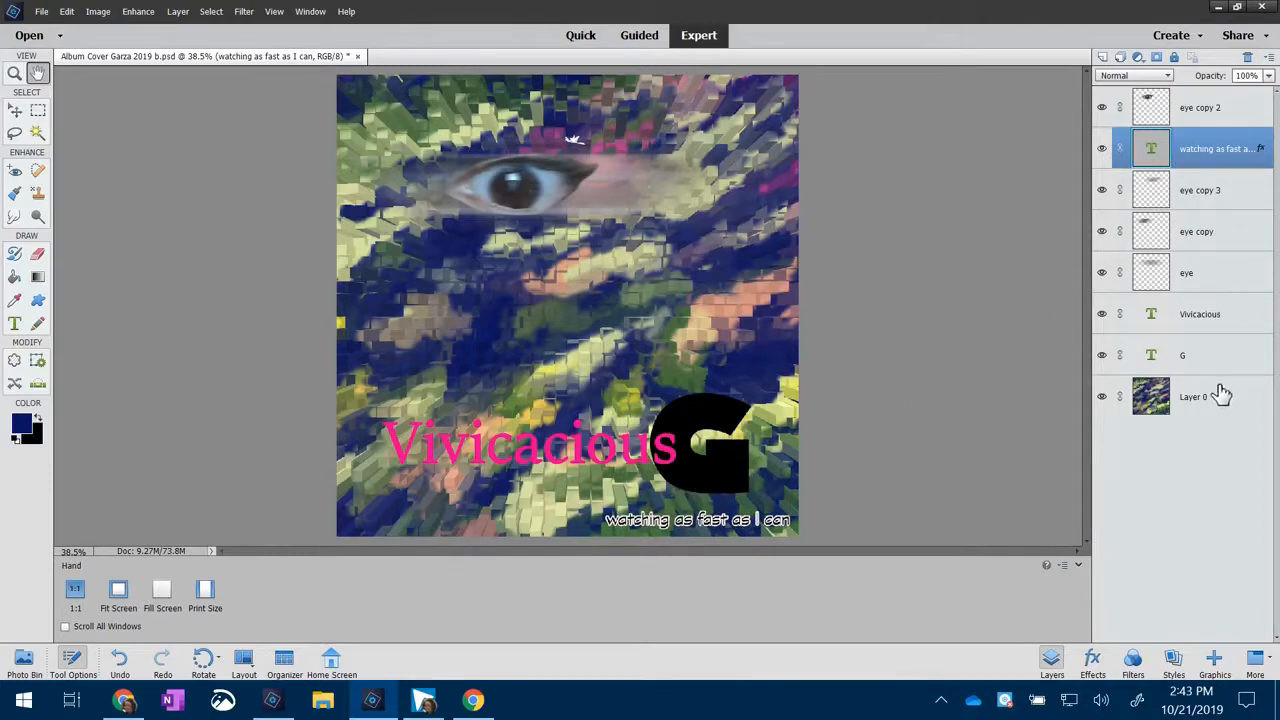
Step: Apply a medium black outline from the Strokes layer styles to the large G
{"action": "left_click", "coordinate": [1133, 660]}
{"action": "left_click", "coordinate": [1173, 660]}
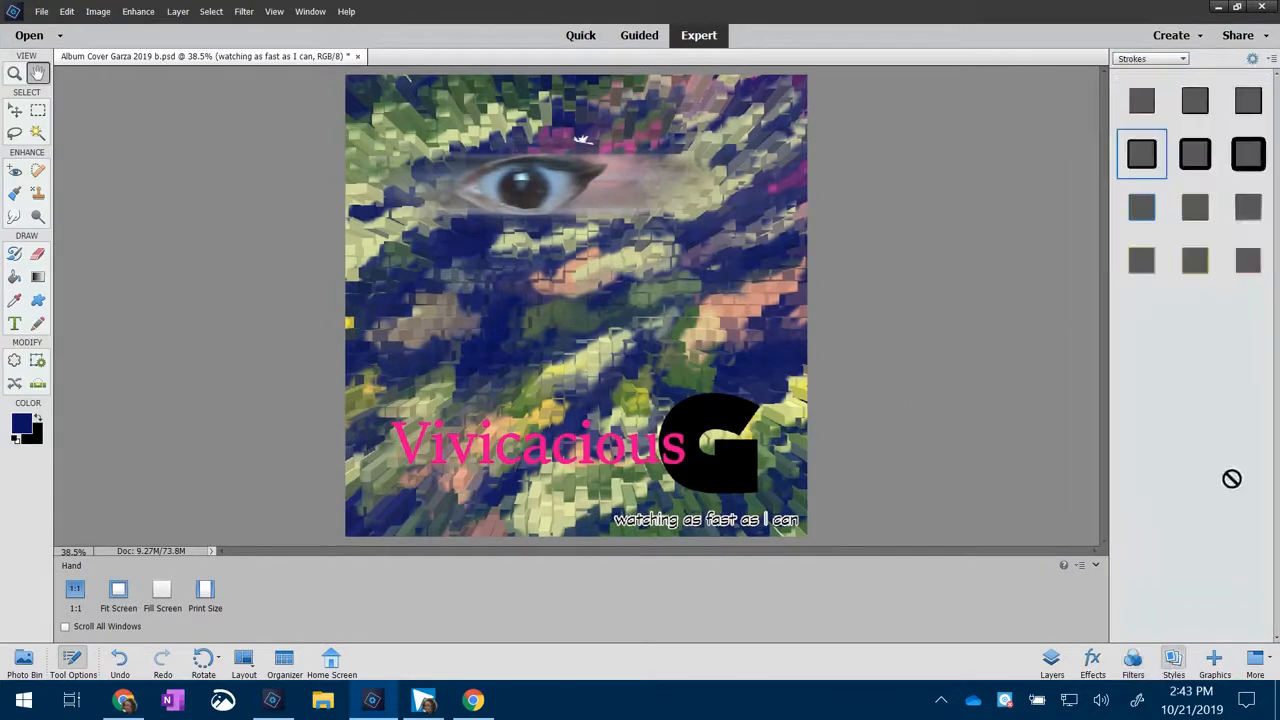
{"action": "mouse_move", "coordinate": [1247, 99]}
{"action": "left_mouse_down"}
{"action": "mouse_move", "coordinate": [854, 323]}
{"action": "mouse_move", "coordinate": [735, 427]}
{"action": "left_mouse_up"}
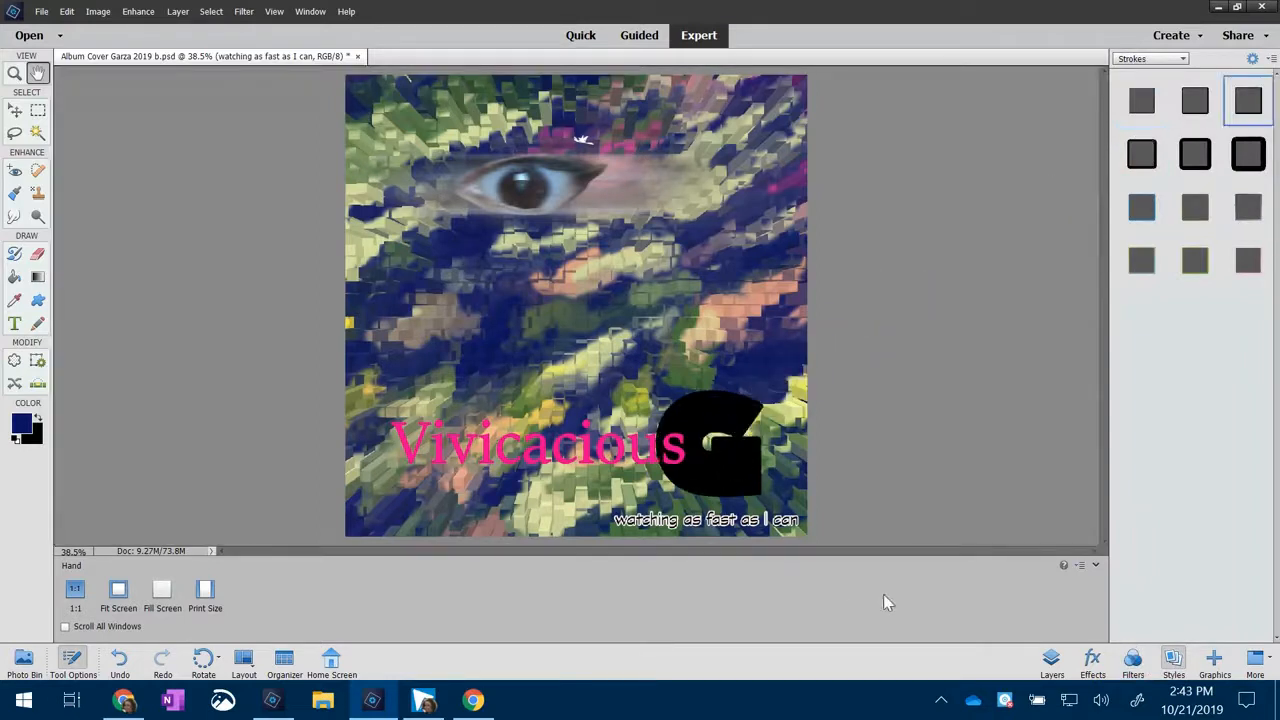
Step: Try a white stroke on the G, and set its stroke color to yellow (f9f732) in the style settings
{"action": "left_click", "coordinate": [1055, 662]}
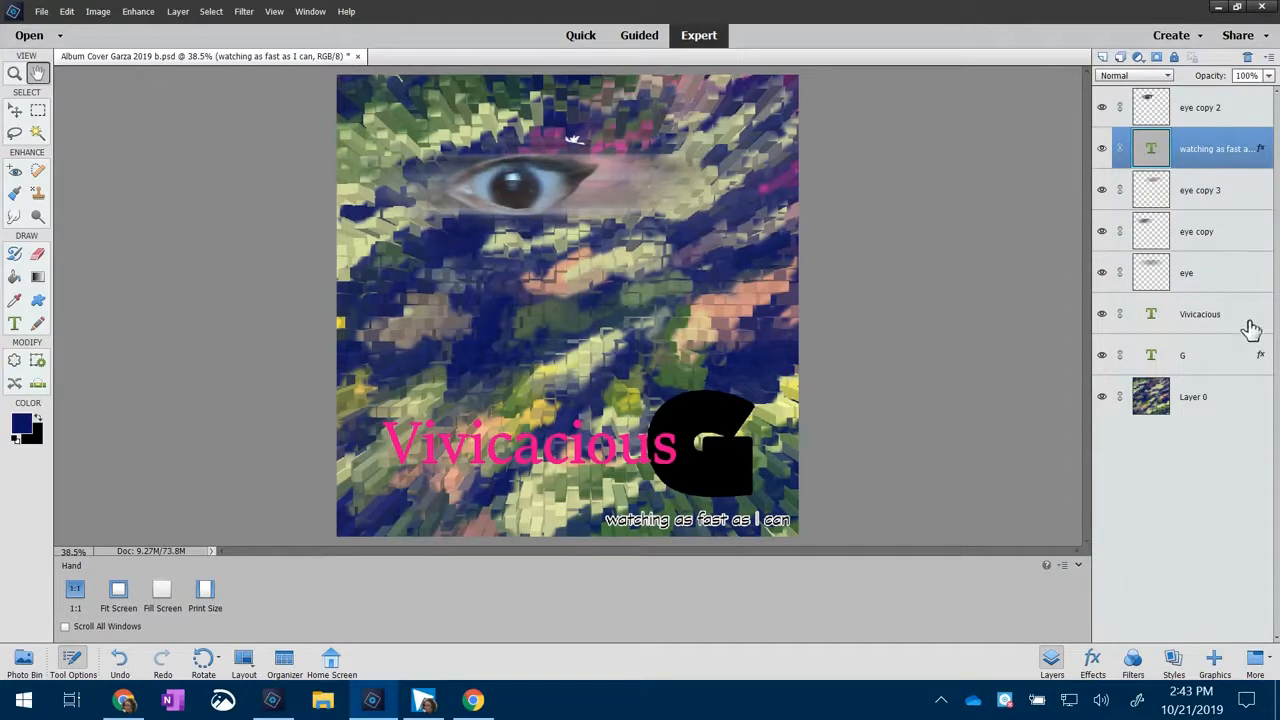
{"action": "double_click", "coordinate": [1261, 356]}
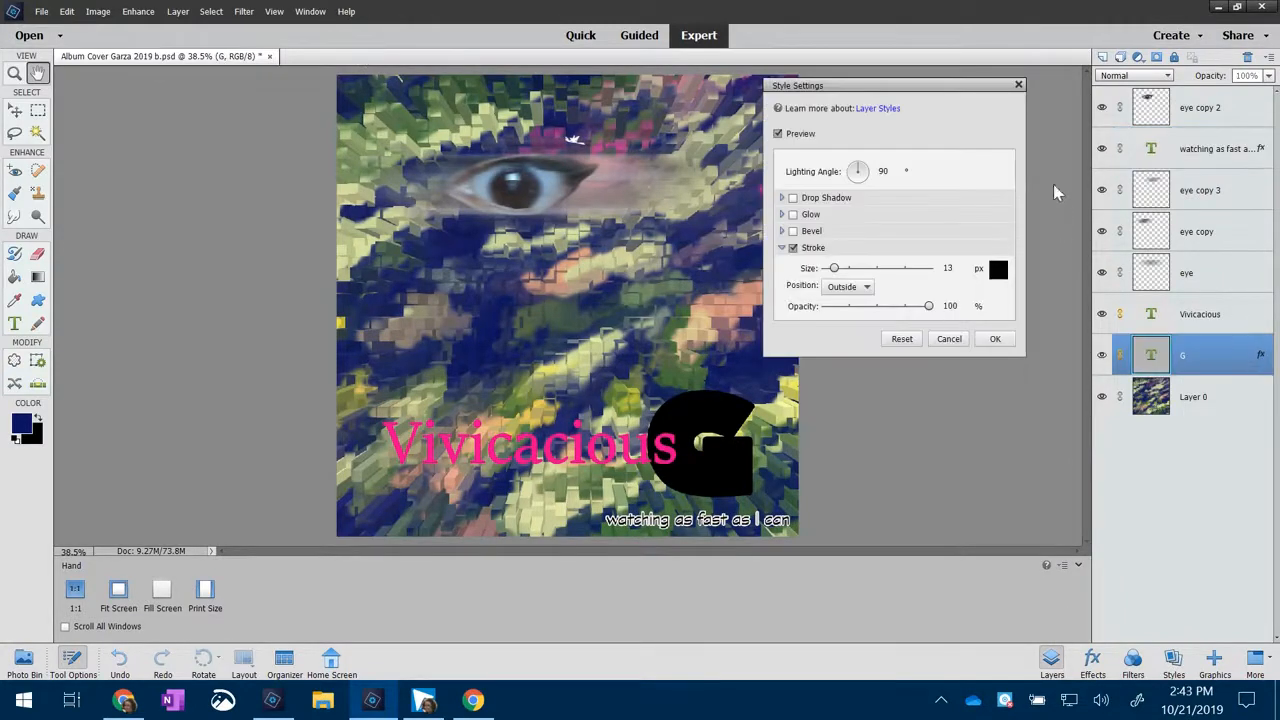
{"action": "left_click", "coordinate": [998, 271]}
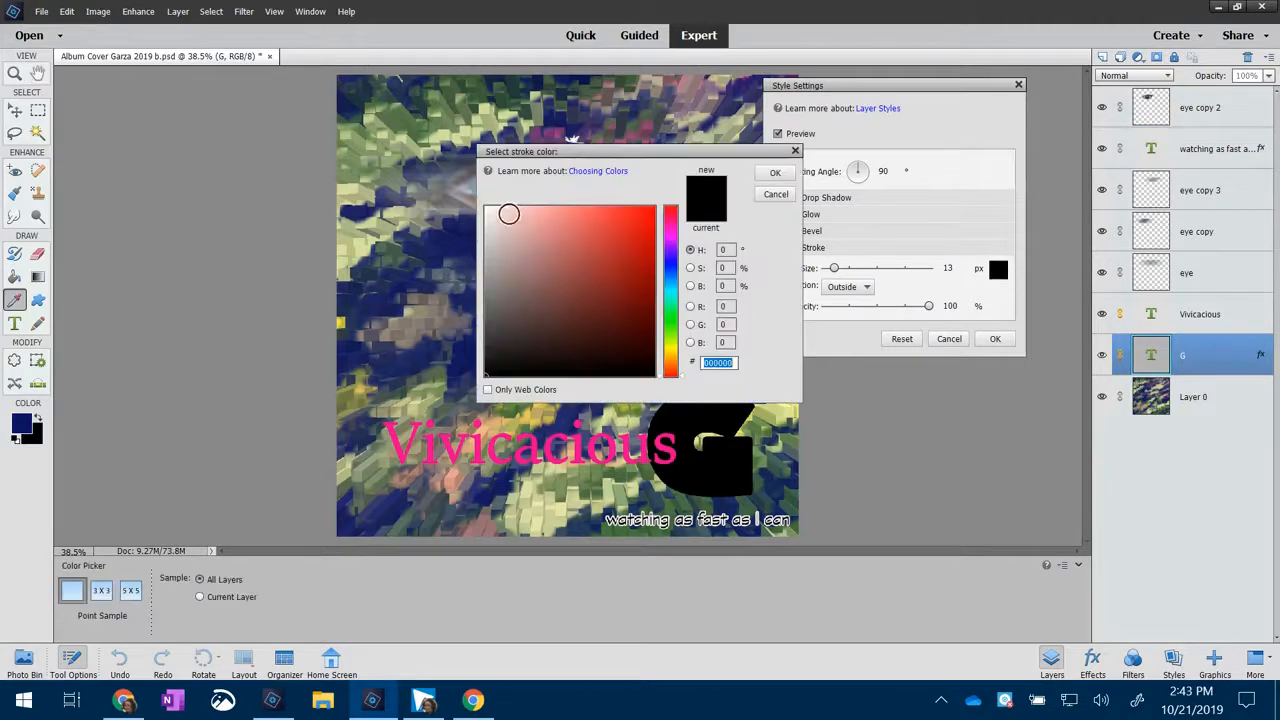
{"action": "left_click", "coordinate": [485, 210]}
{"action": "left_click", "coordinate": [774, 173]}
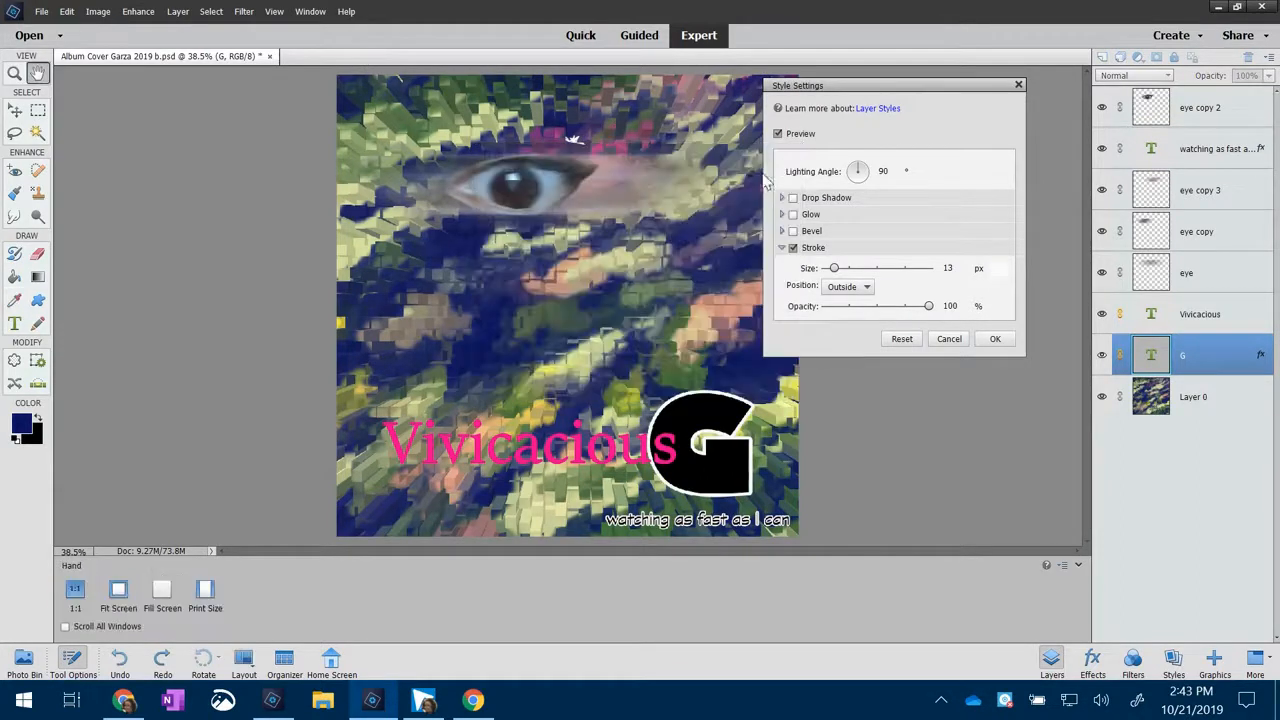
{"action": "left_click", "coordinate": [1004, 272]}
{"action": "left_click_drag", "start_coordinate": [672, 326], "coordinate": [670, 358]}
{"action": "left_click", "coordinate": [620, 210]}
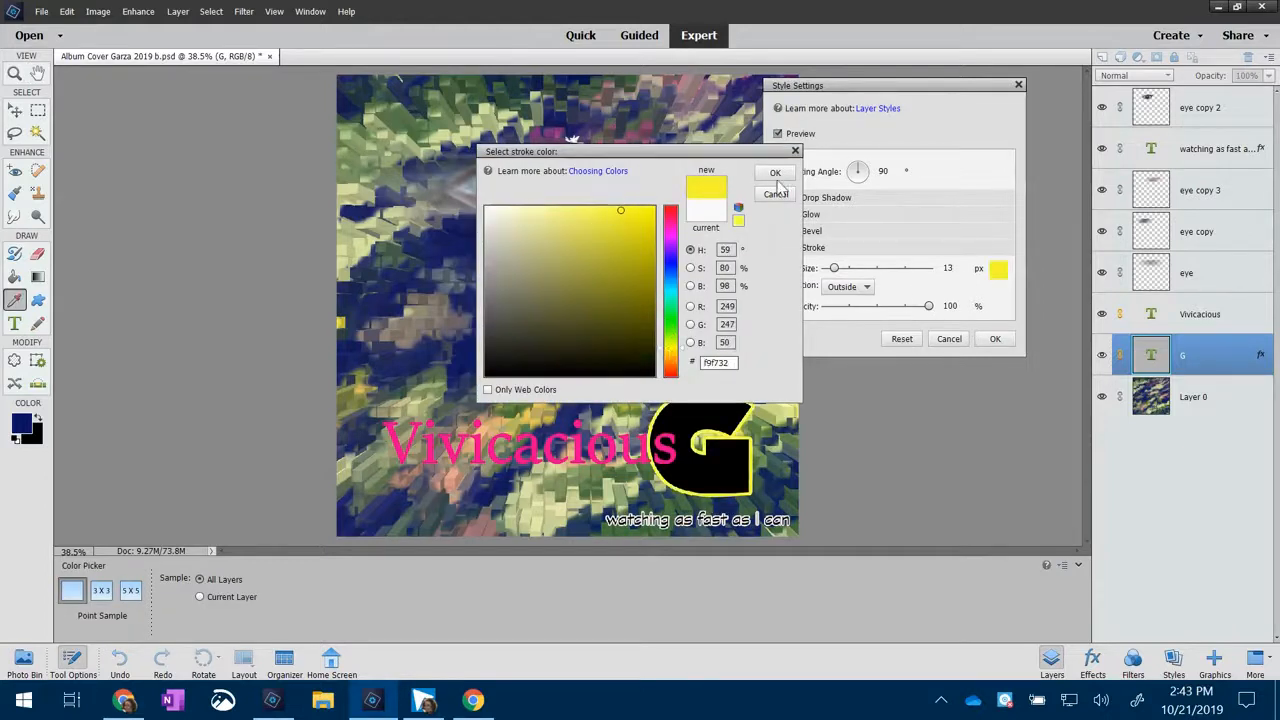
{"action": "left_click", "coordinate": [775, 175]}
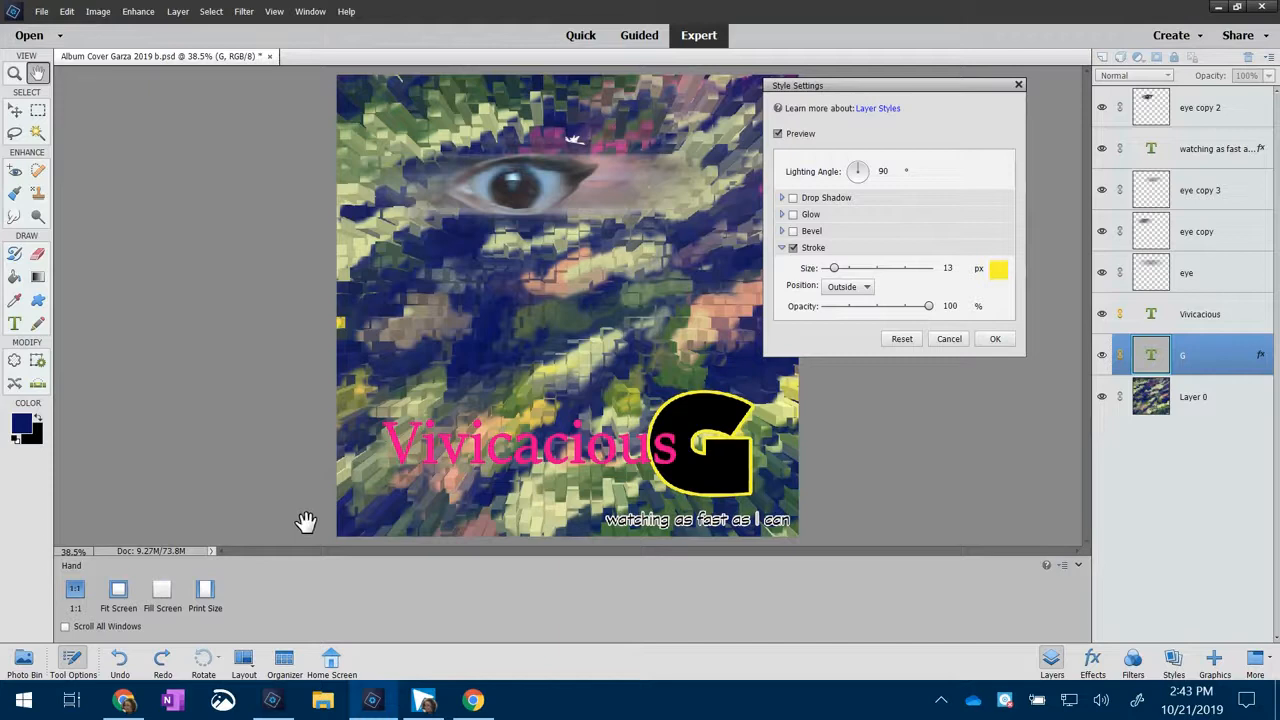
{"action": "left_click", "coordinate": [993, 339]}
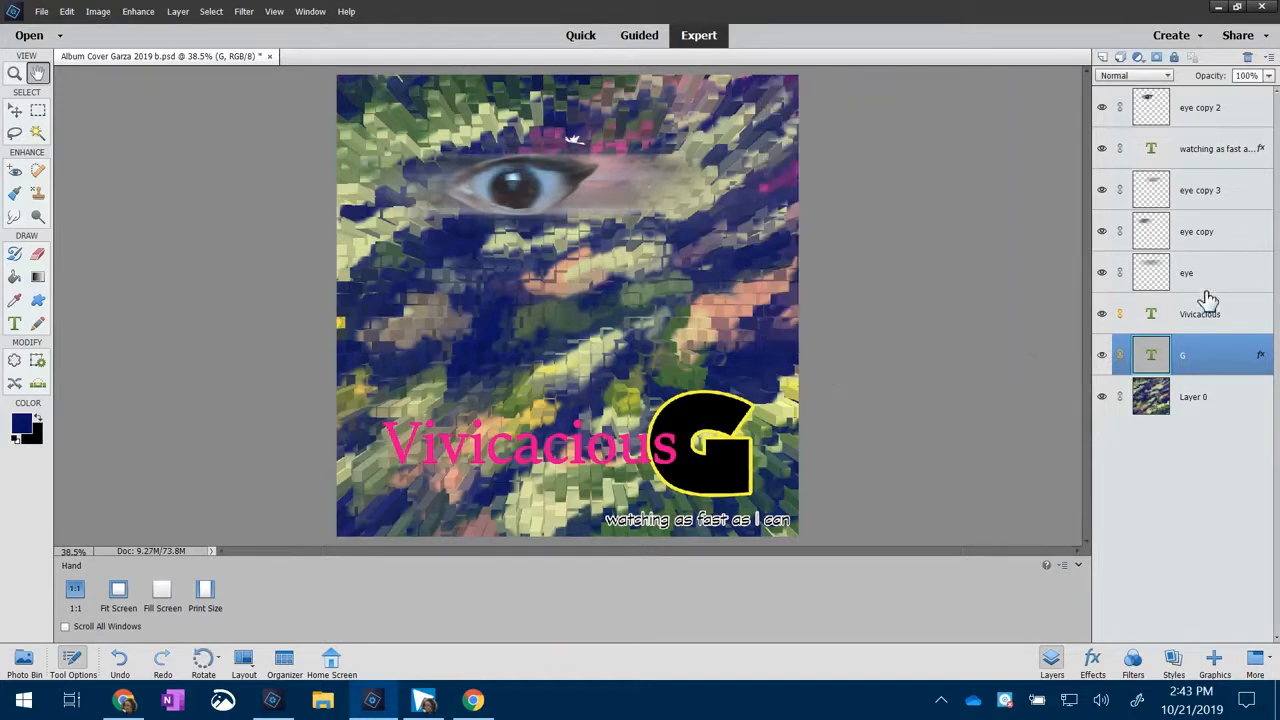
Step: Apply a medium black outline from the Strokes layer styles to the pink Vivicacious text
{"action": "left_click", "coordinate": [1133, 664]}
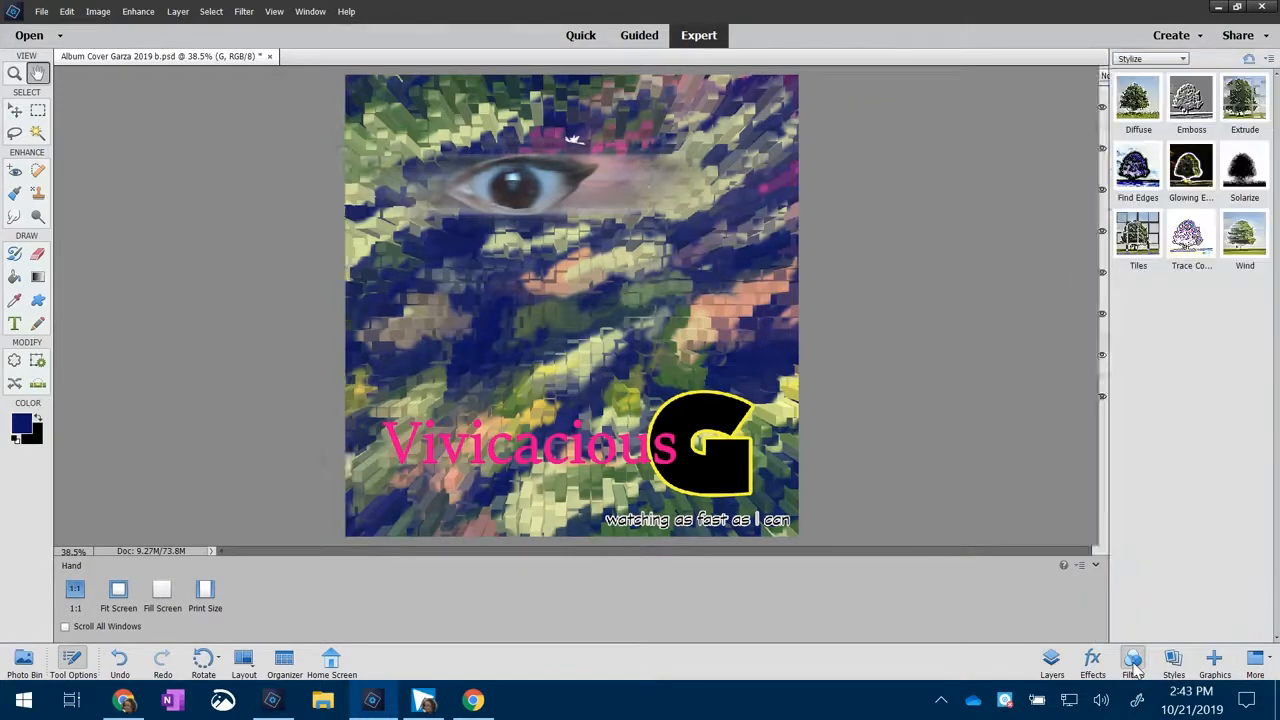
{"action": "left_click", "coordinate": [1173, 664]}
{"action": "mouse_move", "coordinate": [1248, 100]}
{"action": "left_mouse_down"}
{"action": "mouse_move", "coordinate": [955, 197]}
{"action": "mouse_move", "coordinate": [510, 452]}
{"action": "left_mouse_up"}
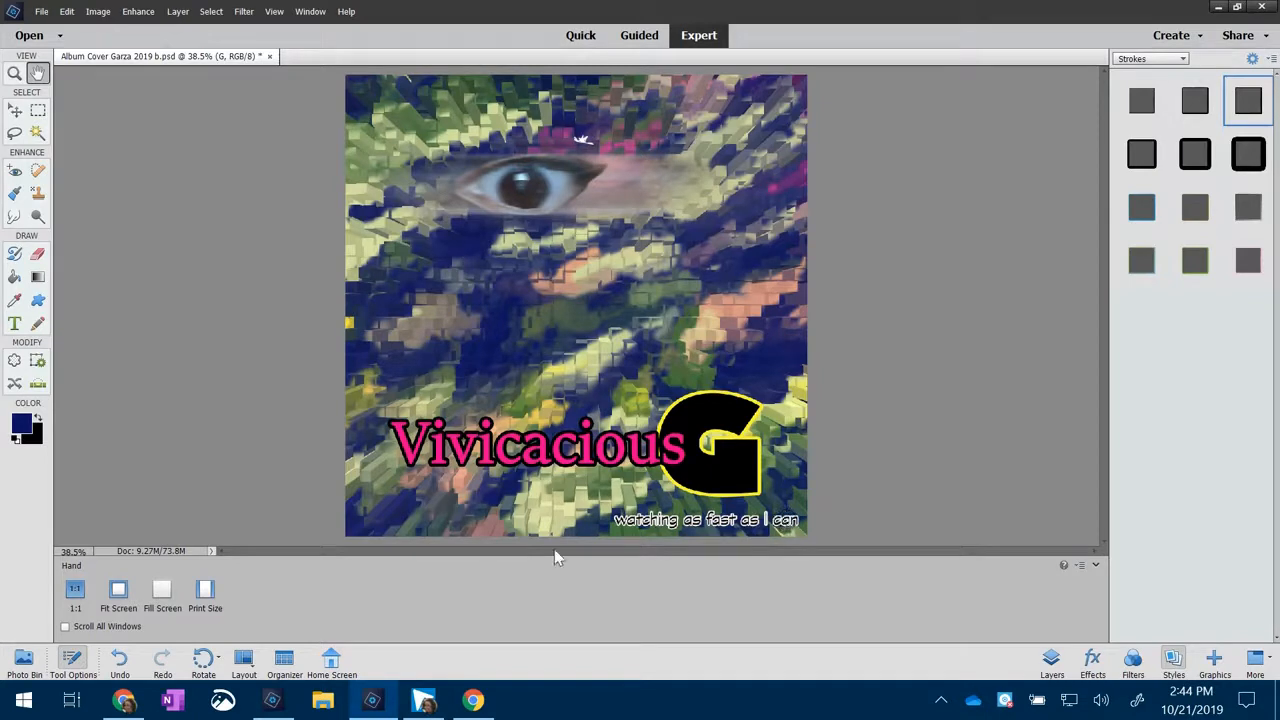
Step: Save the album cover in Photoshop format with layers, replacing the existing PSD file
{"action": "left_click", "coordinate": [41, 11]}
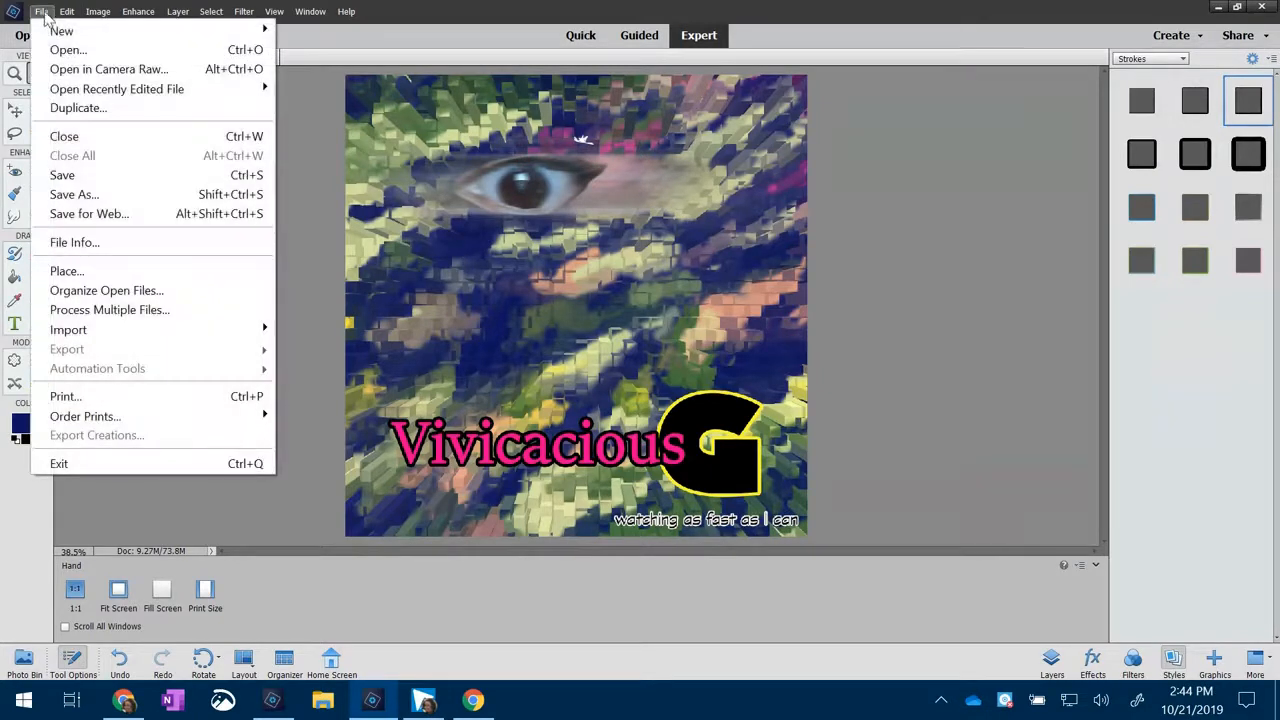
{"action": "left_click", "coordinate": [83, 194]}
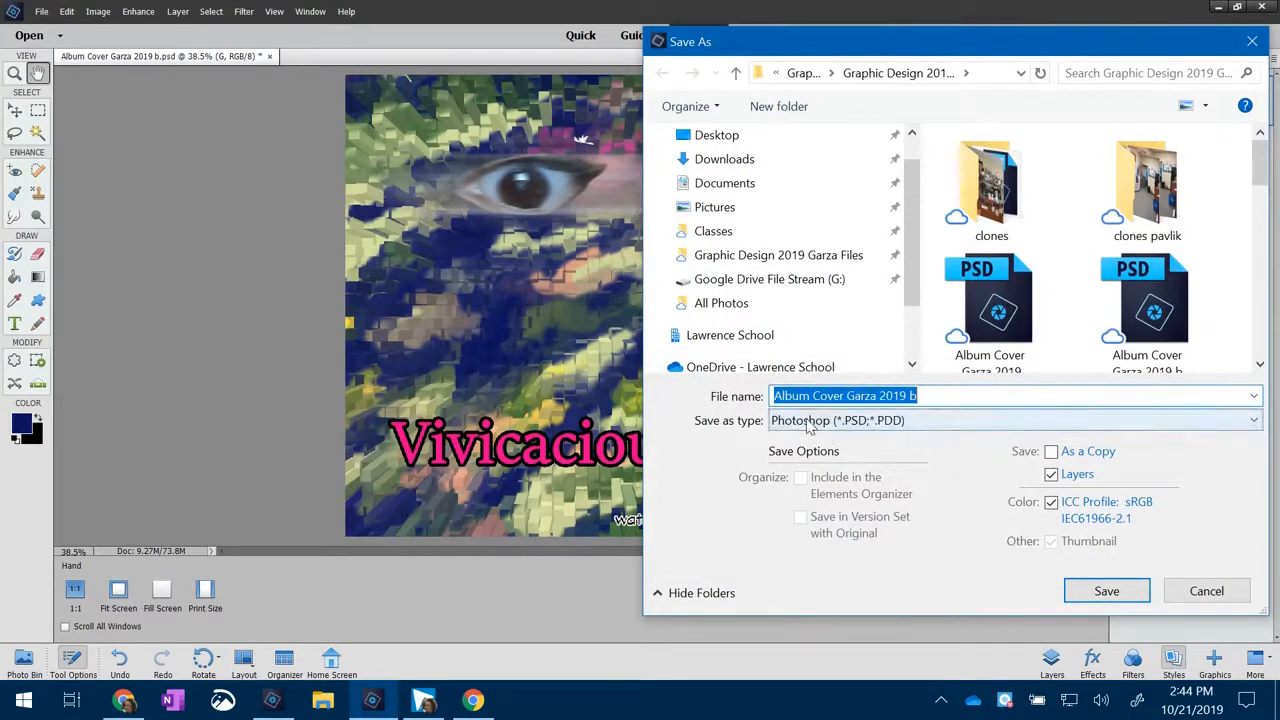
{"action": "left_click", "coordinate": [1097, 592]}
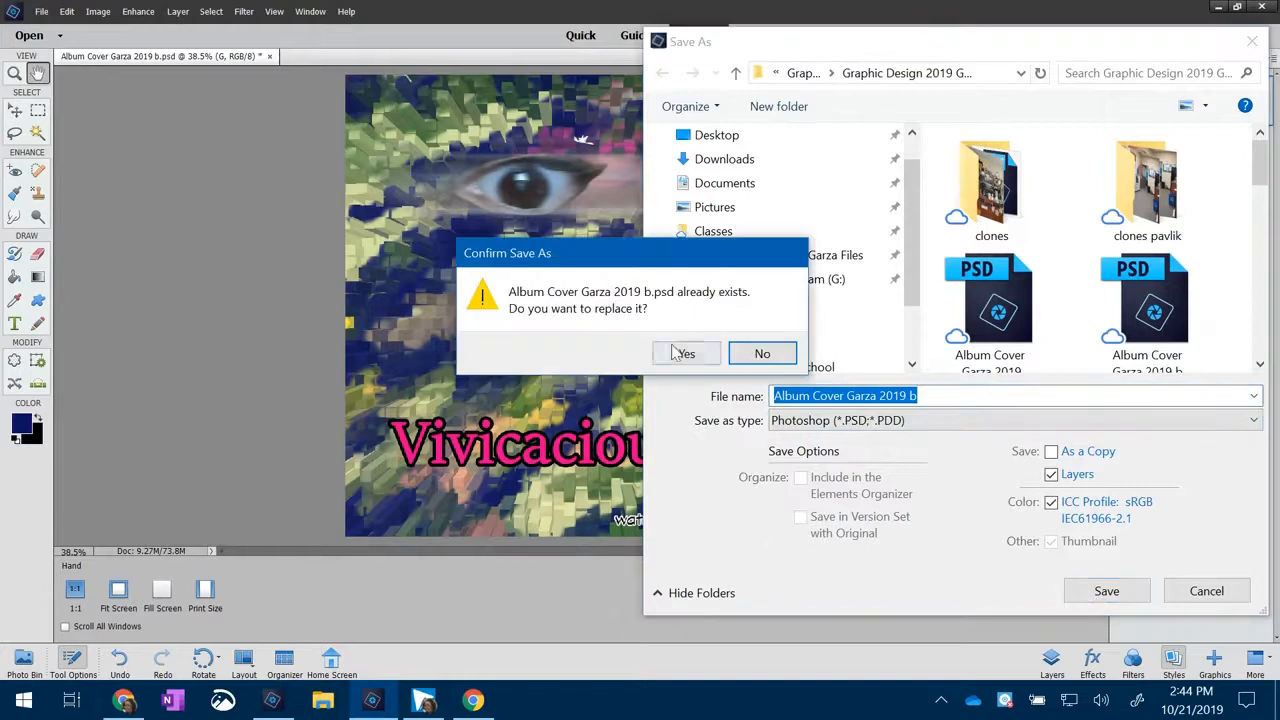
{"action": "left_click", "coordinate": [680, 353]}
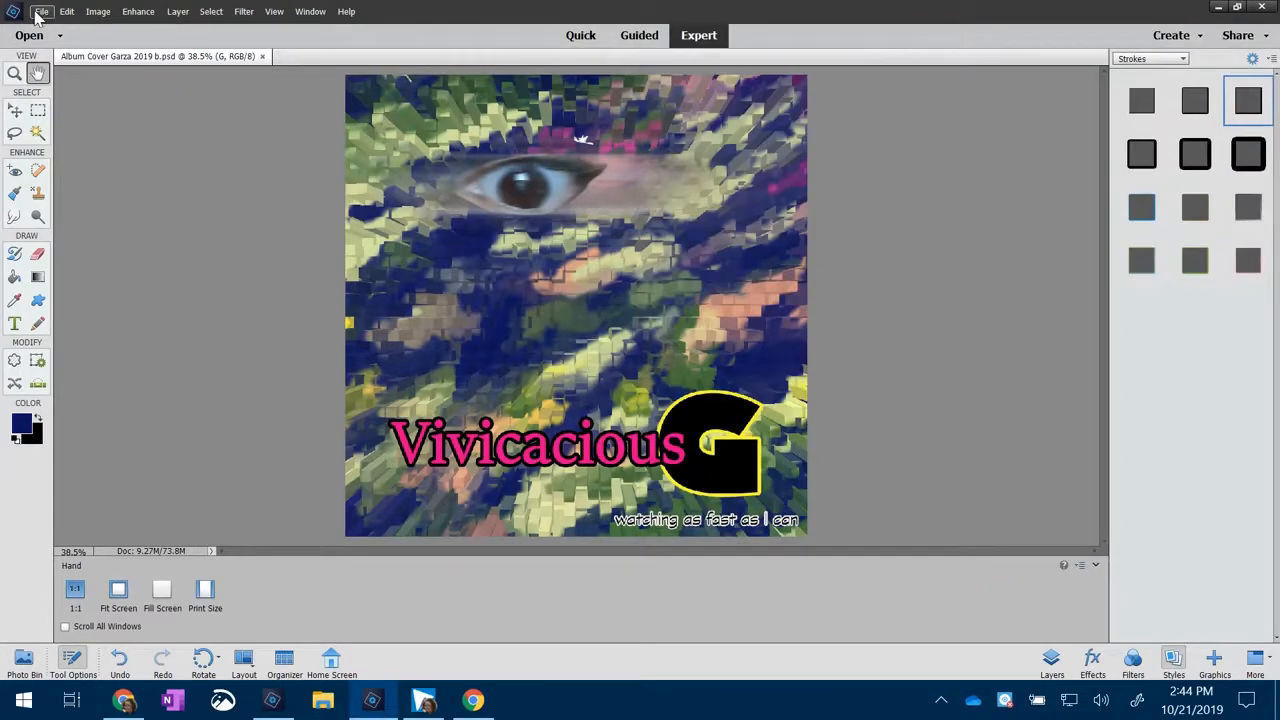
Step: Save the album cover as a JPEG at maximum quality 12 with the Baseline ("Standard") format option
{"action": "left_click", "coordinate": [42, 11]}
{"action": "left_click", "coordinate": [100, 194]}
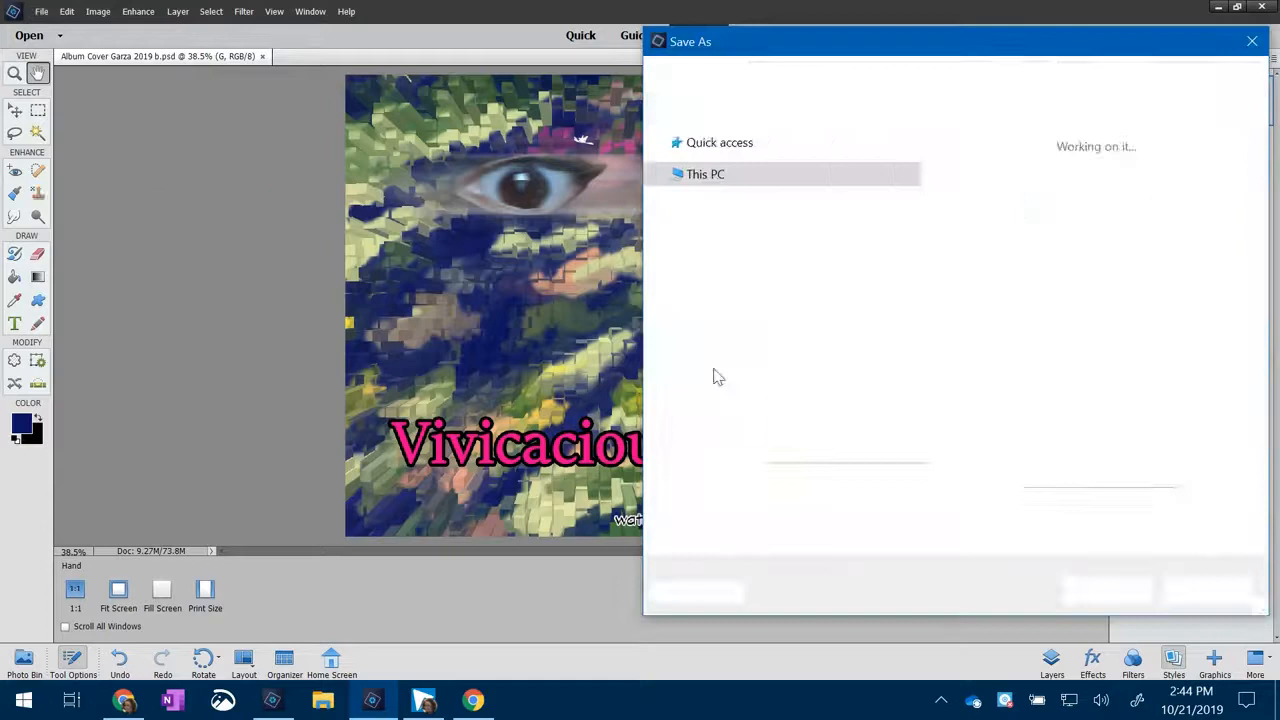
{"action": "left_click", "coordinate": [826, 425]}
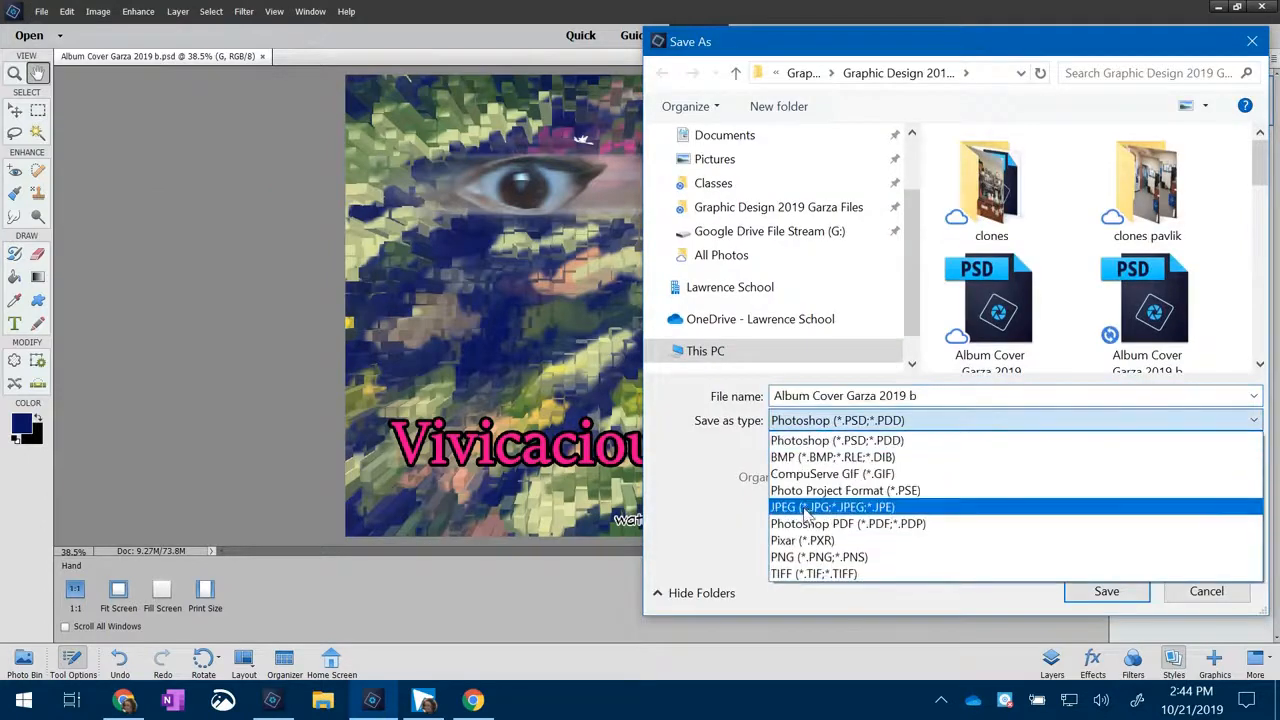
{"action": "left_click", "coordinate": [828, 503]}
{"action": "left_click", "coordinate": [1106, 591]}
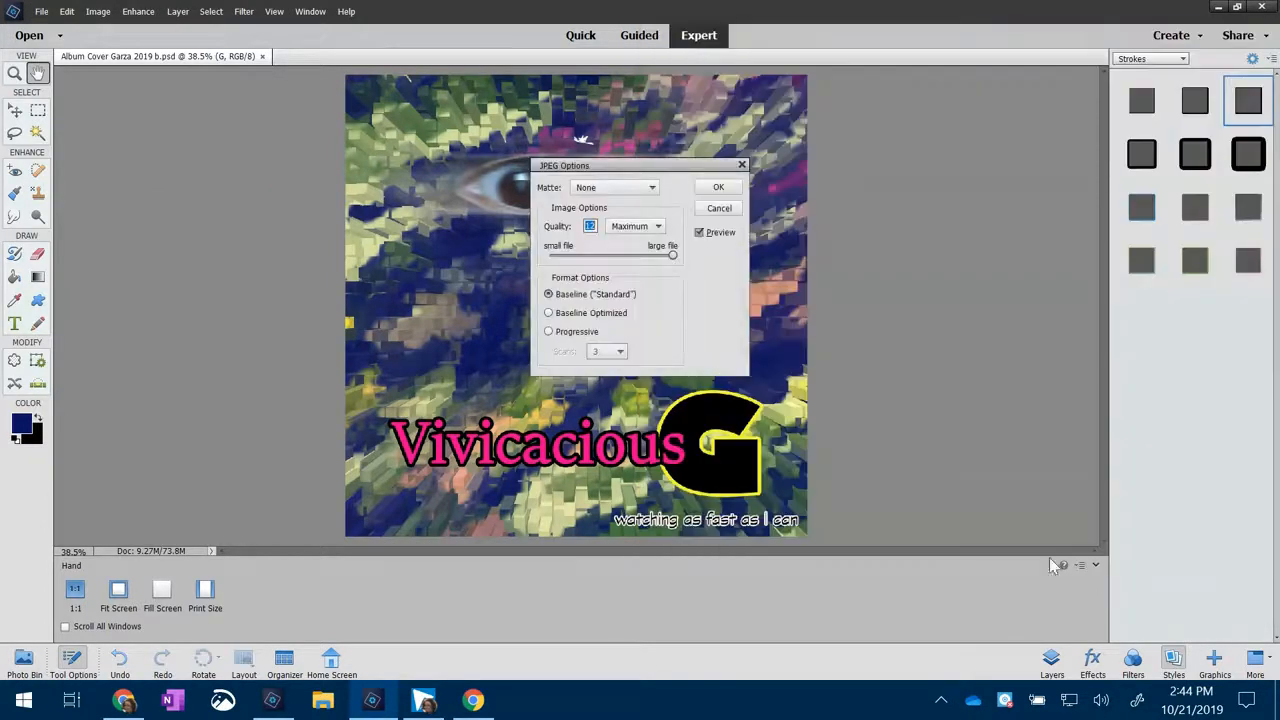
{"action": "left_click", "coordinate": [722, 189]}
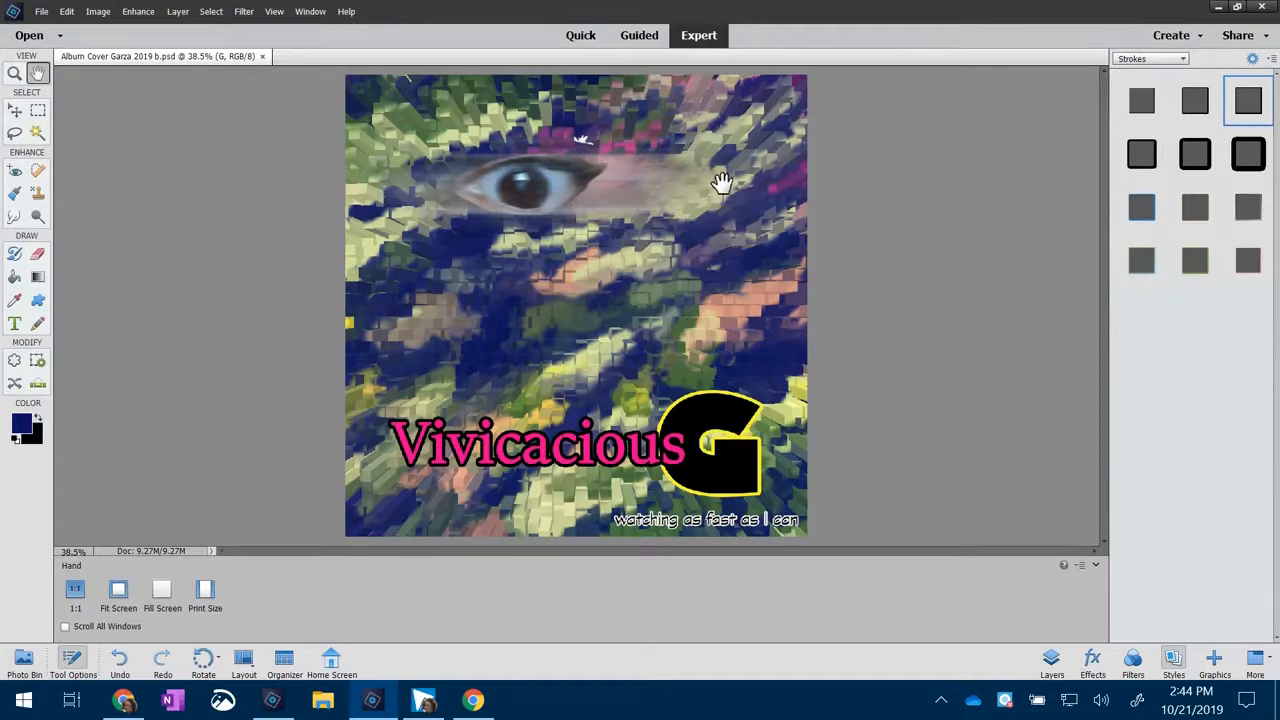